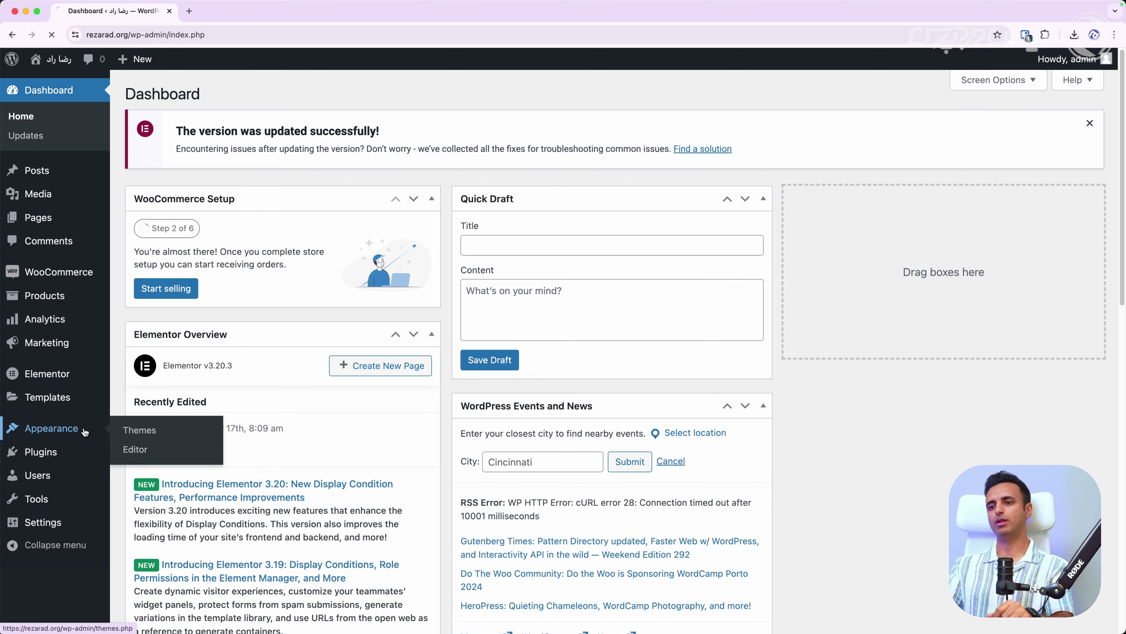
pyautogui.click(393, 365)
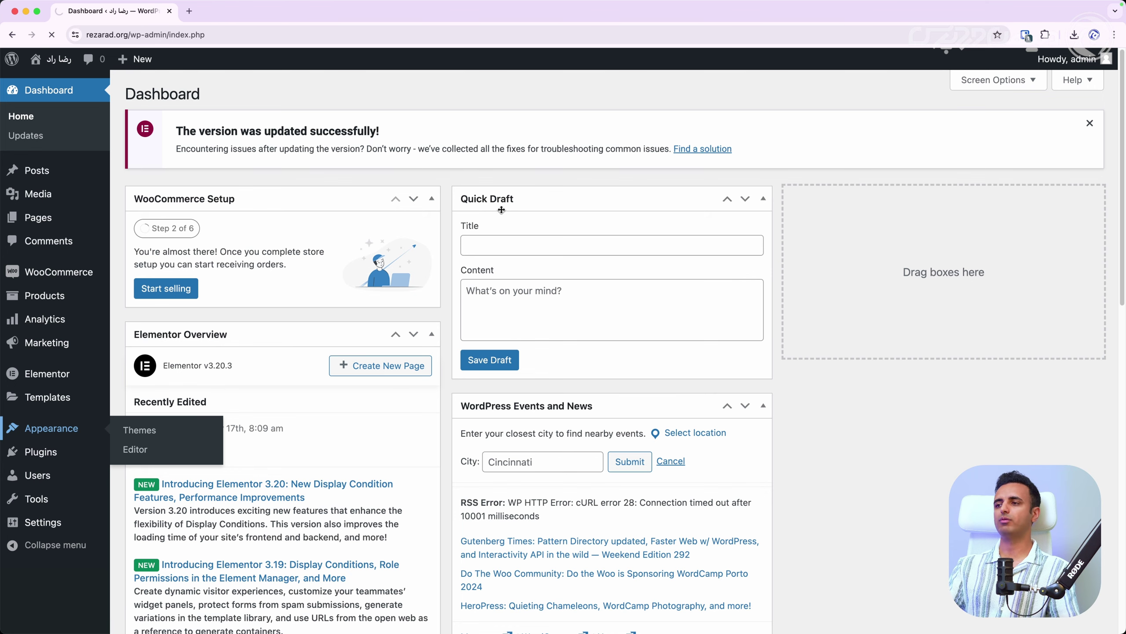
pyautogui.press('super+t')
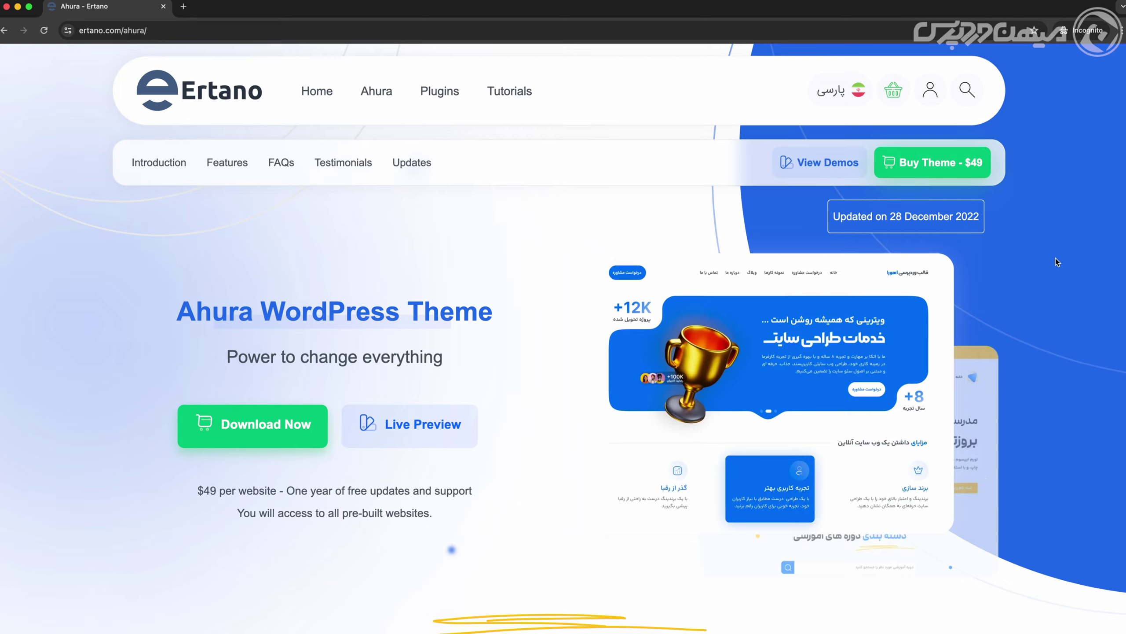
# - Look through the Ahura WordPress theme's product page, from the pre-built websites and features to the common questions
pyautogui.scroll(-20, 1057, 262)
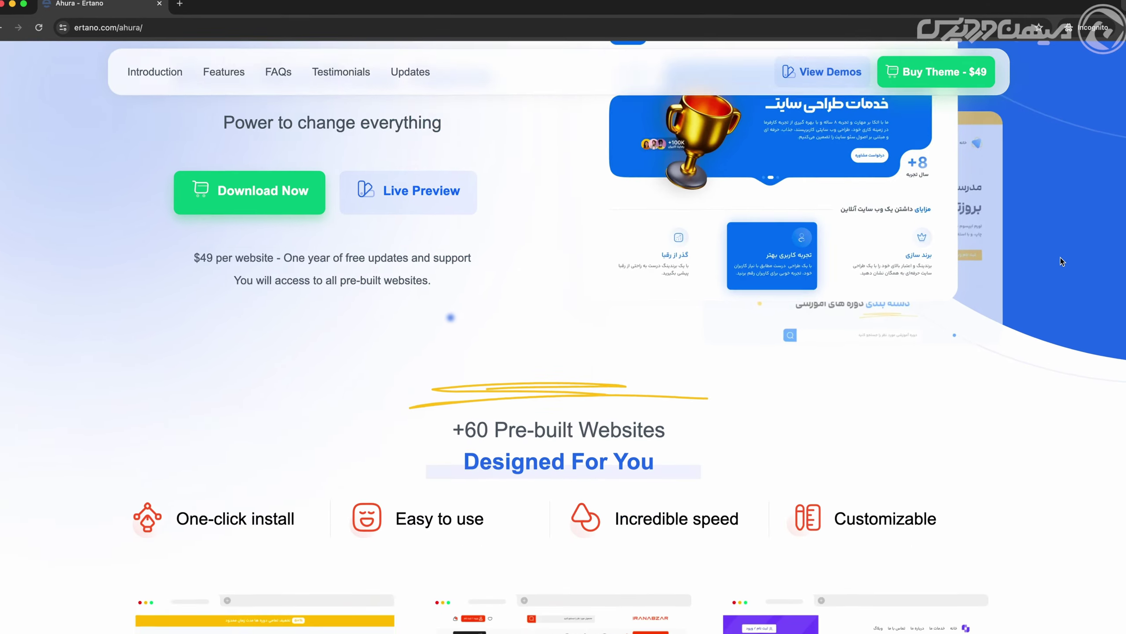
pyautogui.scroll(-20, 1074, 255)
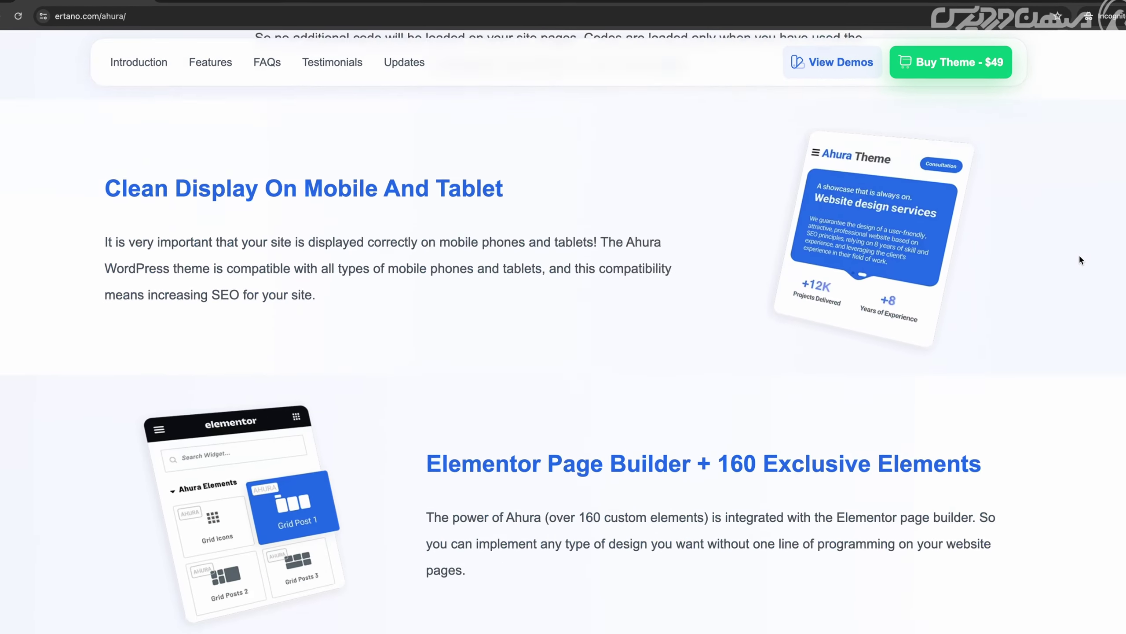
pyautogui.scroll(-20, 1098, 248)
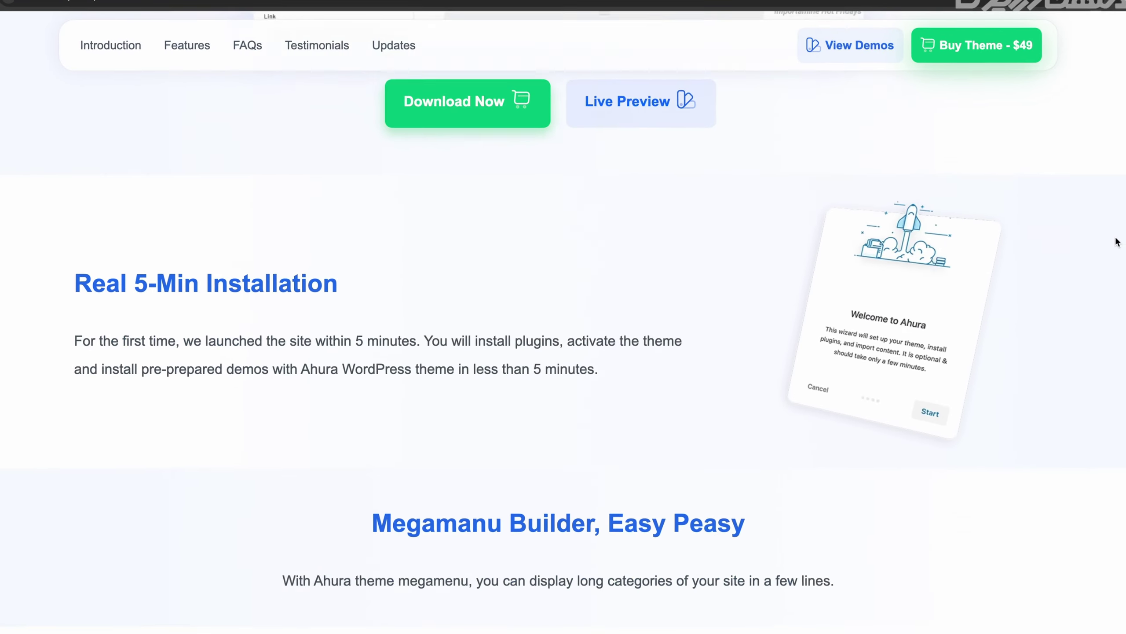
pyautogui.scroll(-15, 1116, 242)
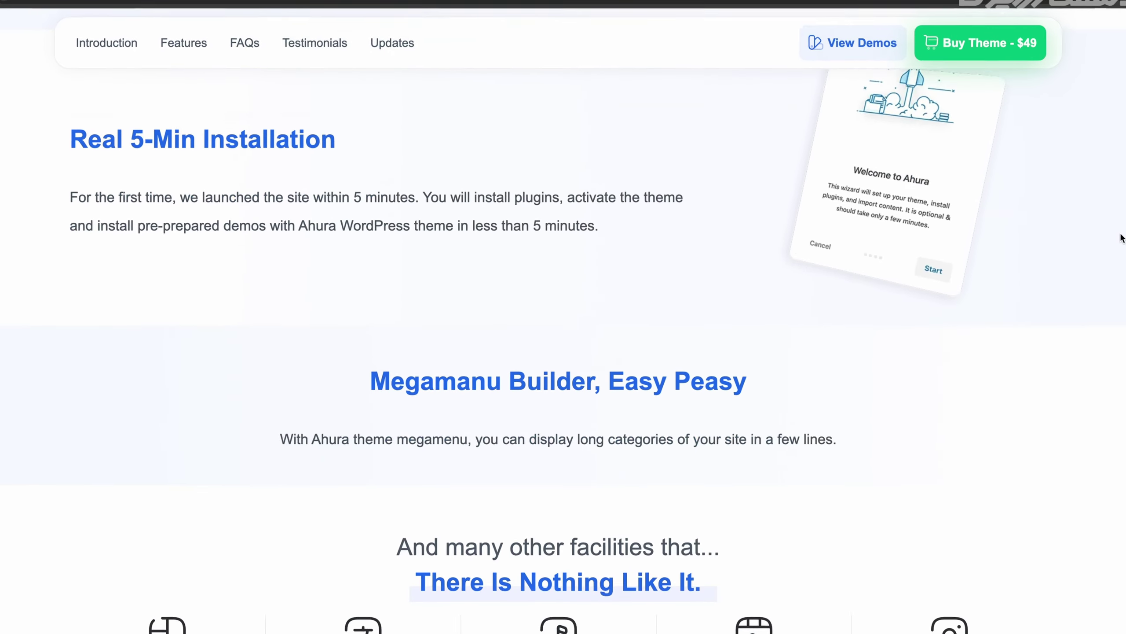
pyautogui.scroll(-12, 563, 317)
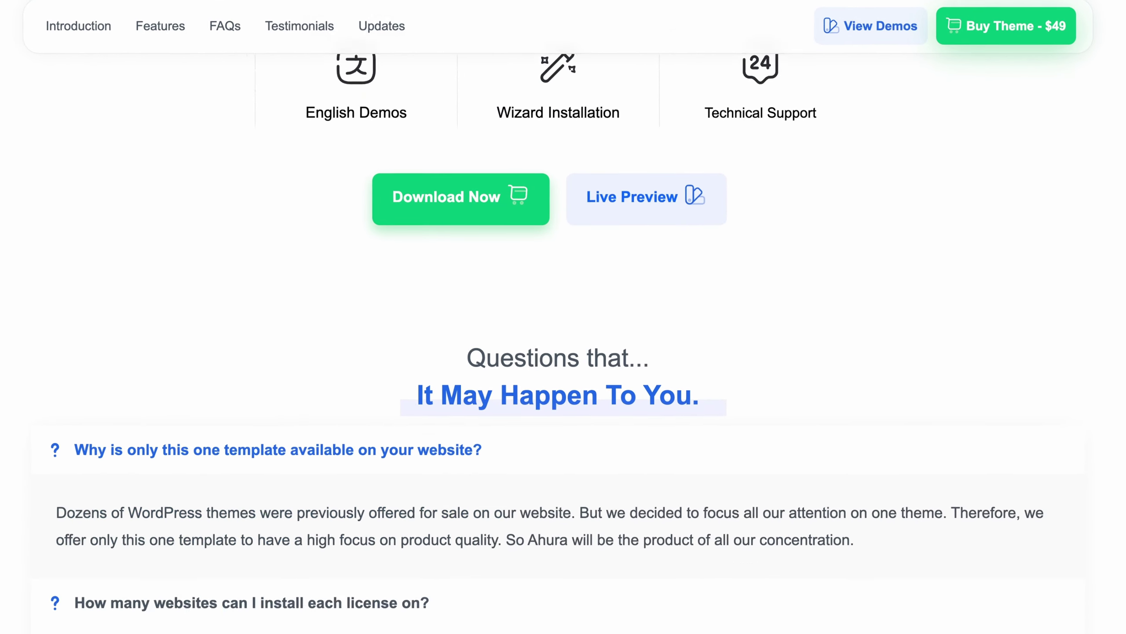
pyautogui.scroll(-2, 563, 317)
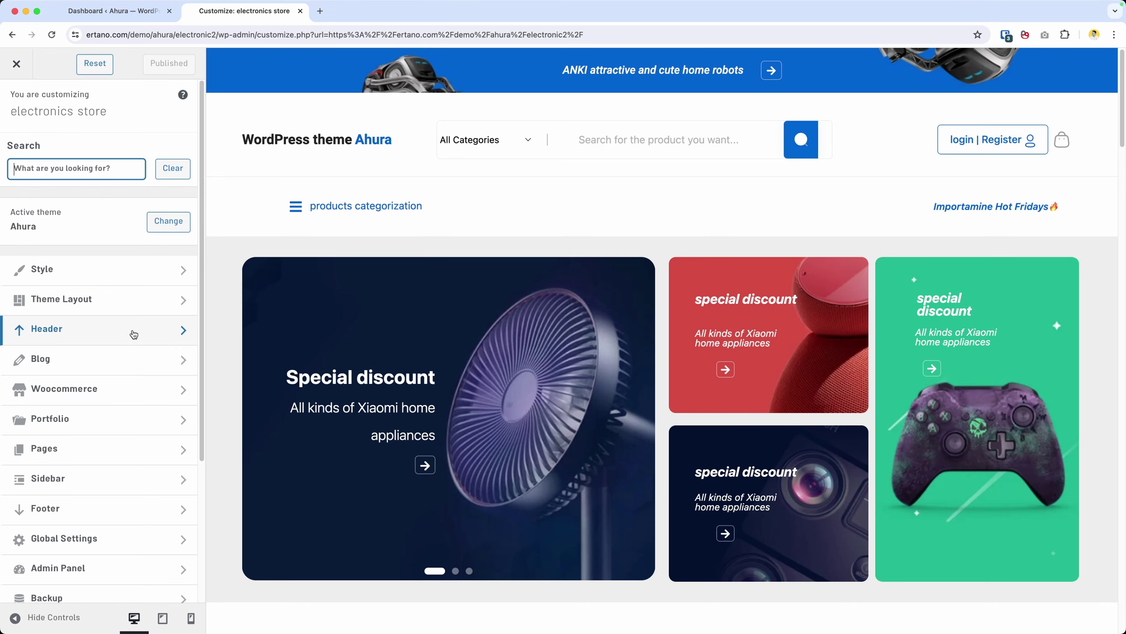
# - Look over the Ahura customizer sections and open the Typography settings within Style
pyautogui.scroll(-3, 127, 339)
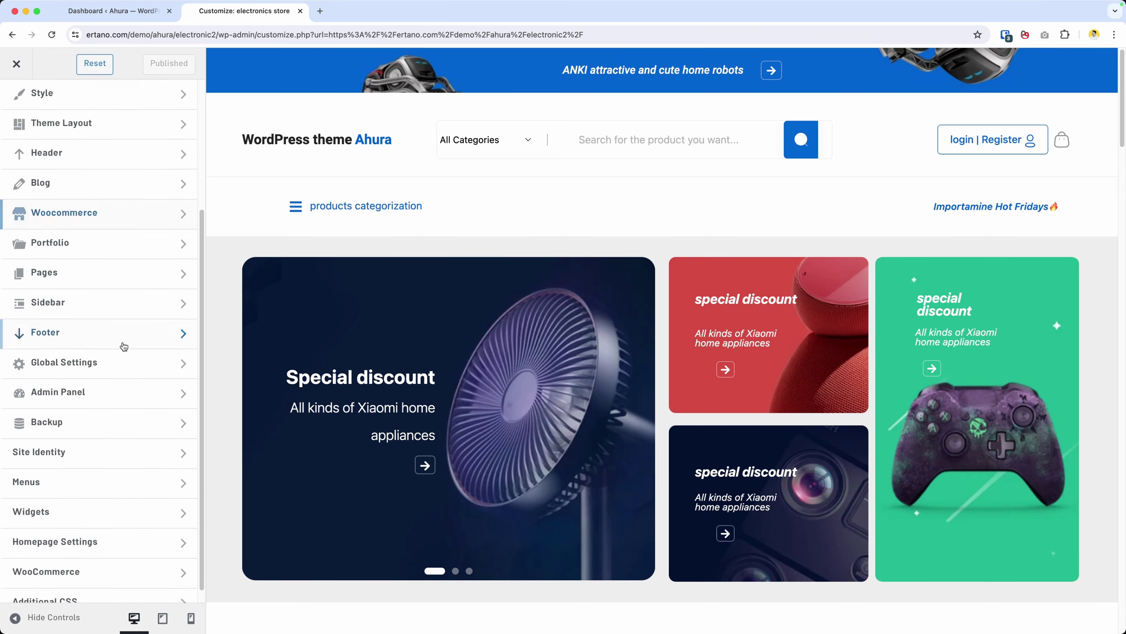
pyautogui.scroll(3, 121, 346)
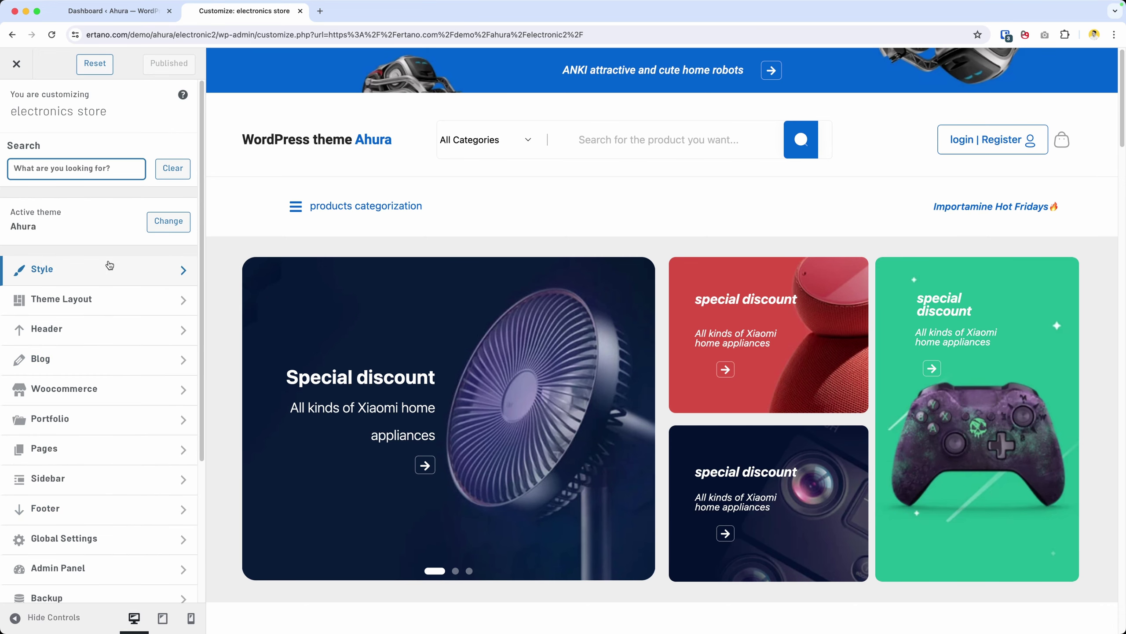
pyautogui.click(110, 264)
pyautogui.click(14, 95)
pyautogui.click(64, 266)
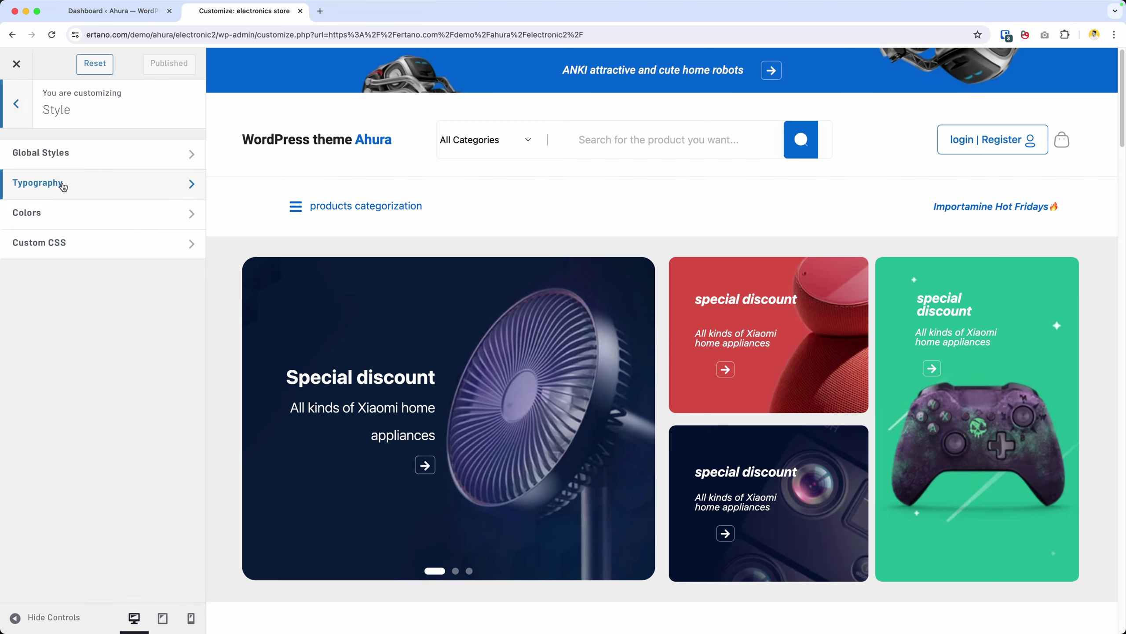
pyautogui.click(62, 184)
# - Examine the typography settings for the theme font, main menu, mega menu and heading tags
pyautogui.scroll(-3, 124, 376)
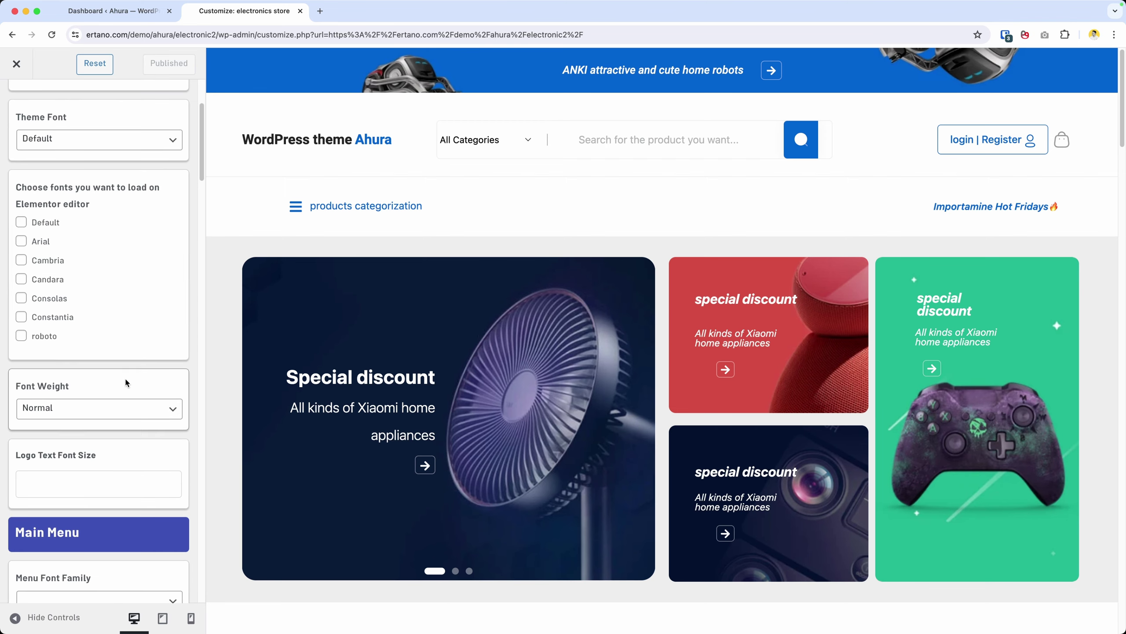
pyautogui.click(106, 143)
pyautogui.click(129, 287)
pyautogui.scroll(-2, 122, 311)
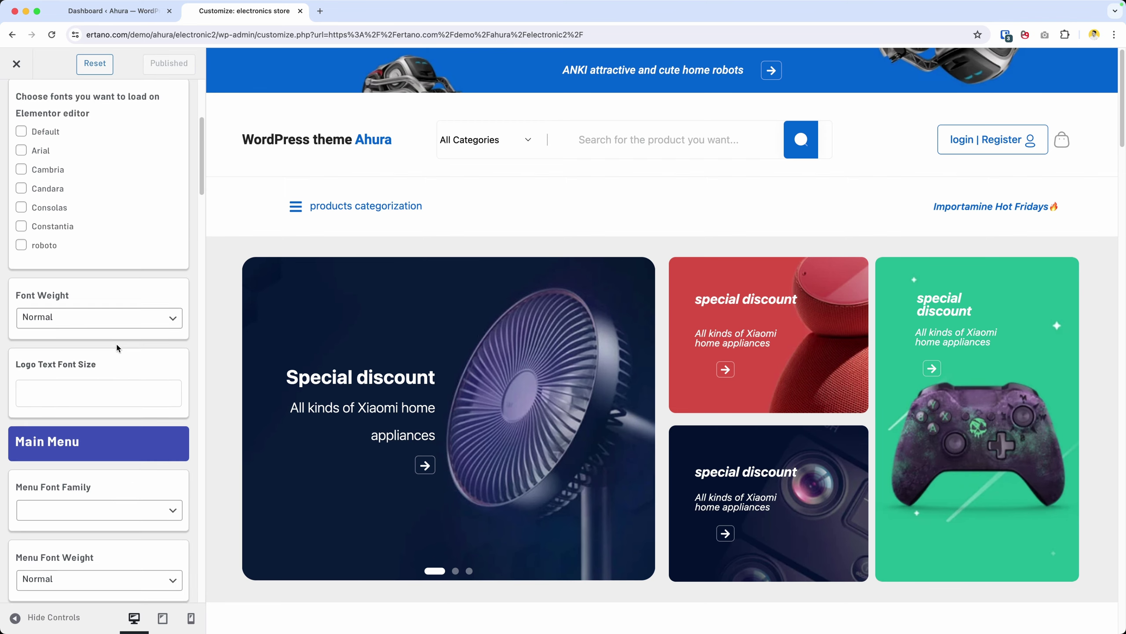
pyautogui.scroll(-20, 118, 347)
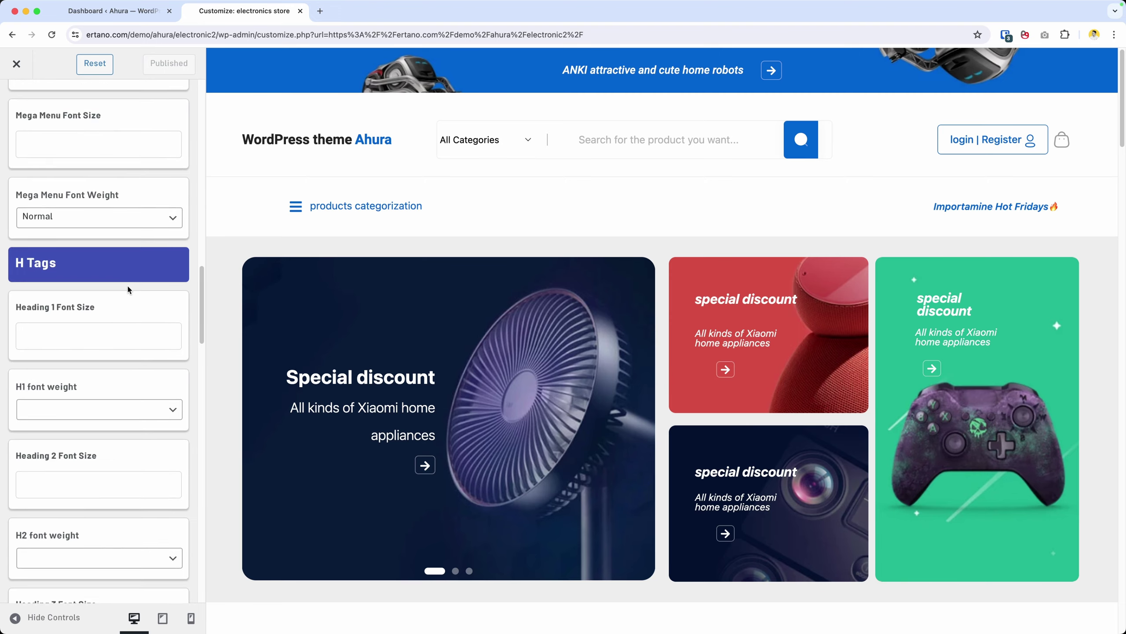
pyautogui.scroll(-8, 127, 286)
pyautogui.scroll(5, 126, 279)
# - On the Ahura demo site's dashboard, start a new Ahura font titled "custom font" and add a font variation
pyautogui.click(116, 12)
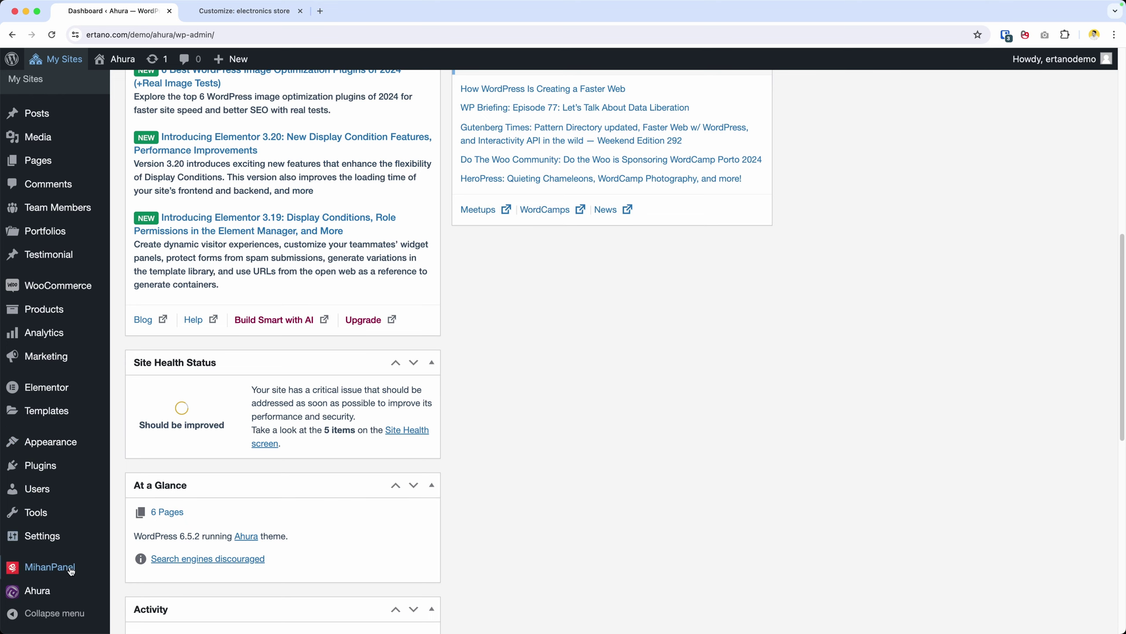
pyautogui.moveTo(38, 590)
pyautogui.click(153, 514)
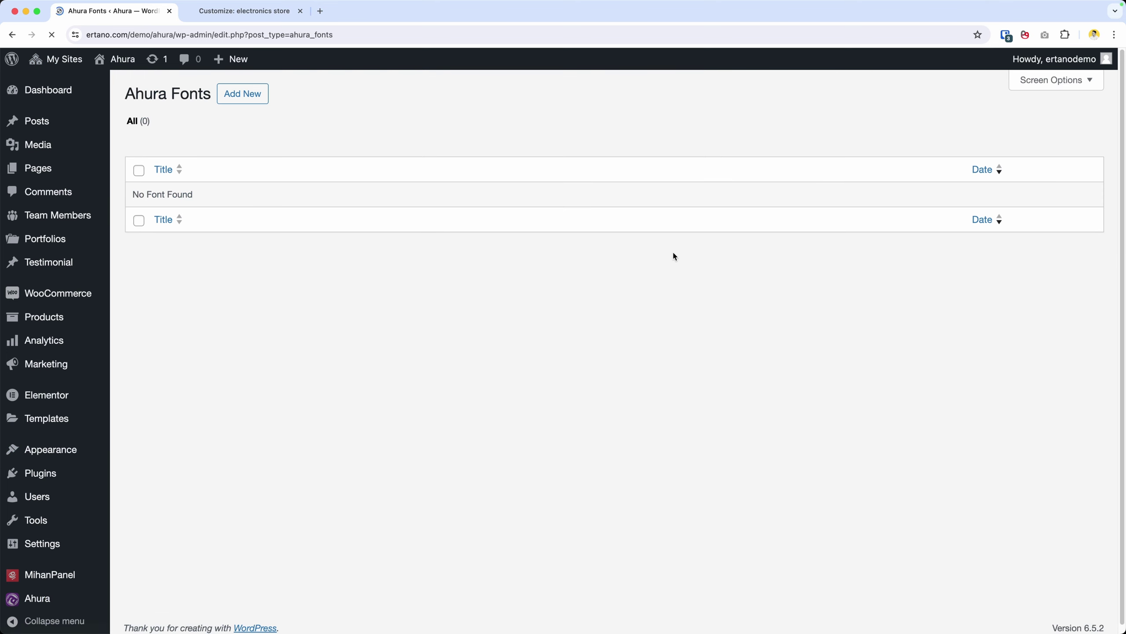
pyautogui.click(243, 93)
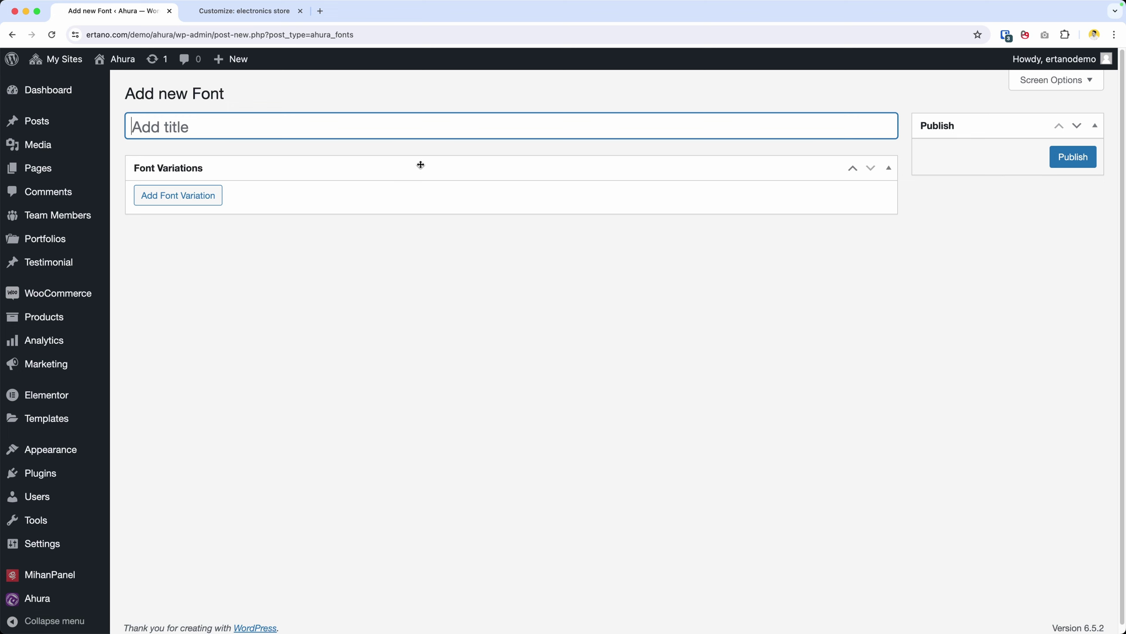
pyautogui.write('custom font')
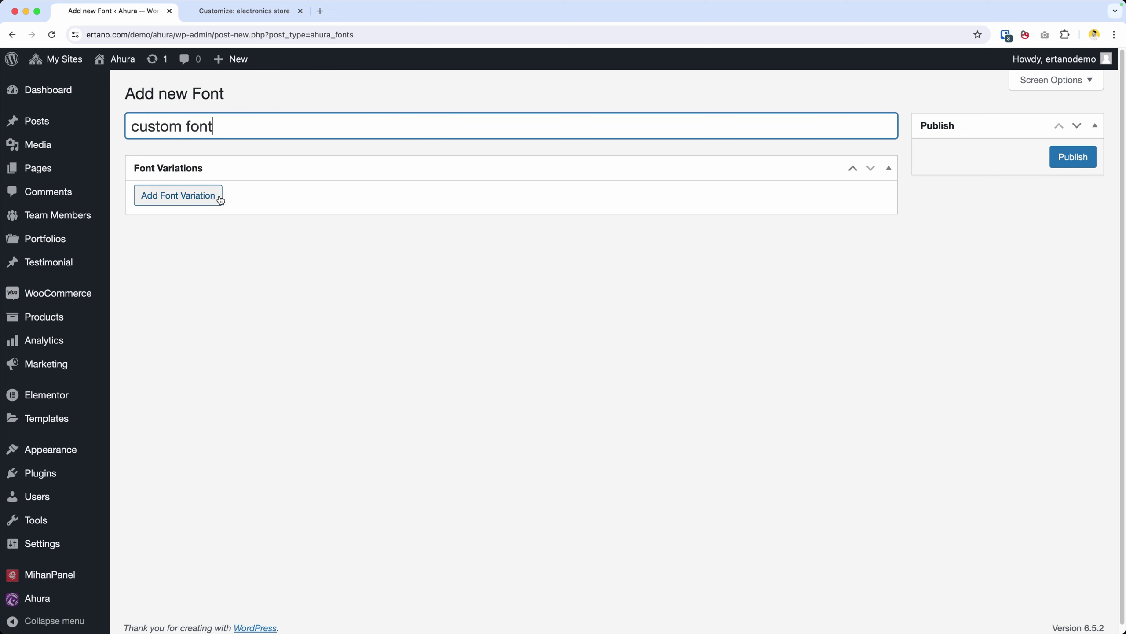
pyautogui.click(221, 200)
pyautogui.click(214, 314)
pyautogui.click(202, 323)
pyautogui.click(191, 337)
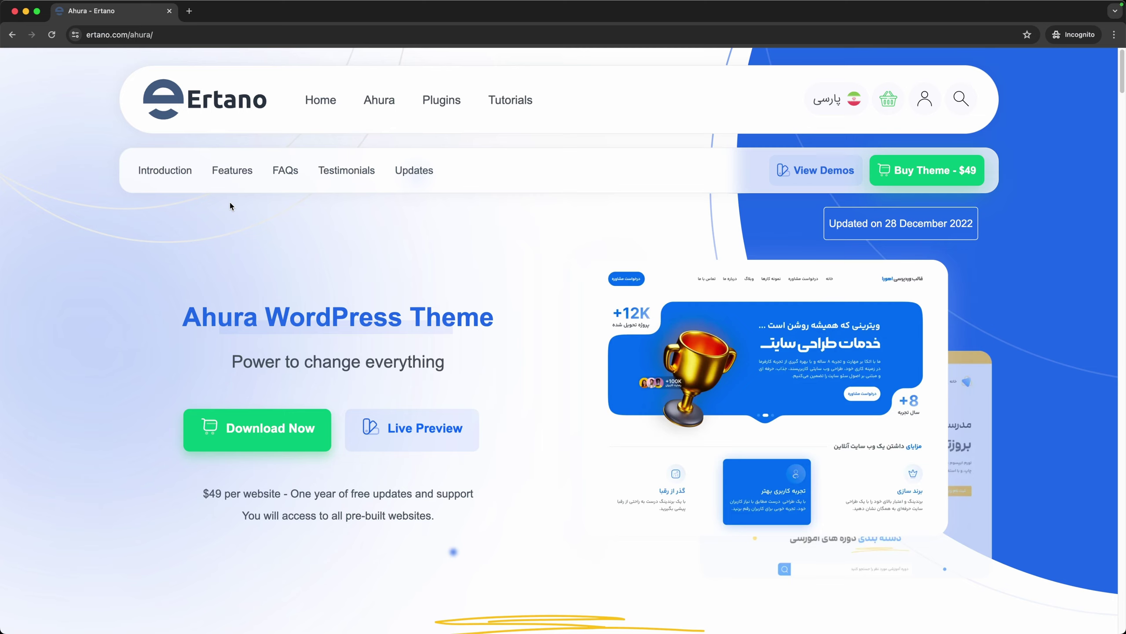
# - Go through the feature sections of the Ahura product page, including the demo categories, Elementor elements and Header Builder
pyautogui.click(233, 170)
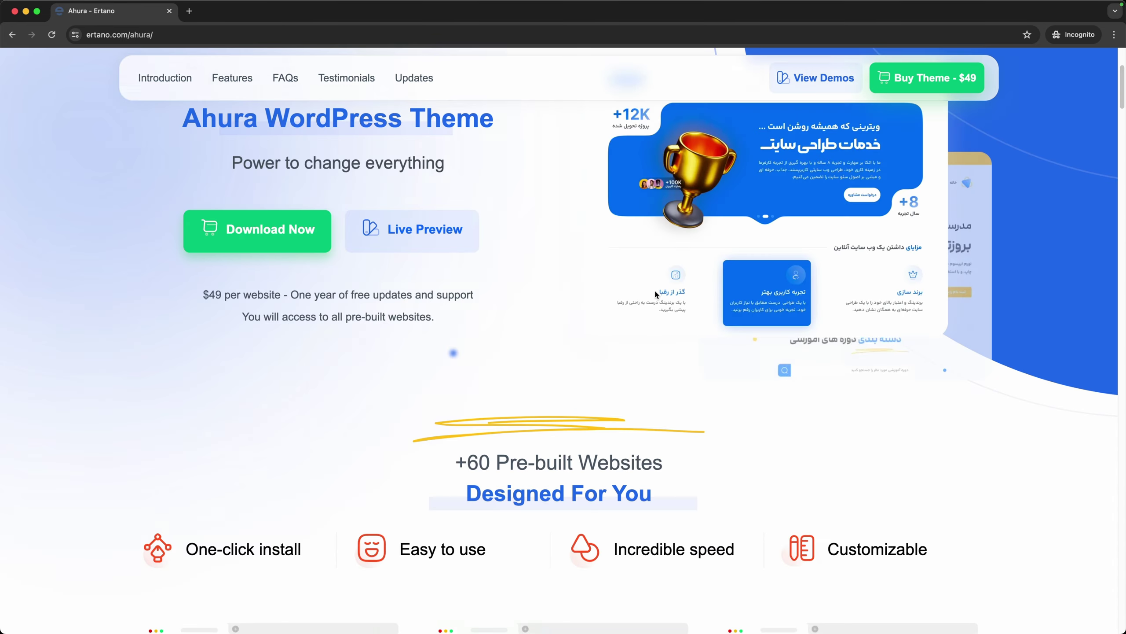
pyautogui.scroll(-10, 654, 320)
pyautogui.scroll(-9, 653, 327)
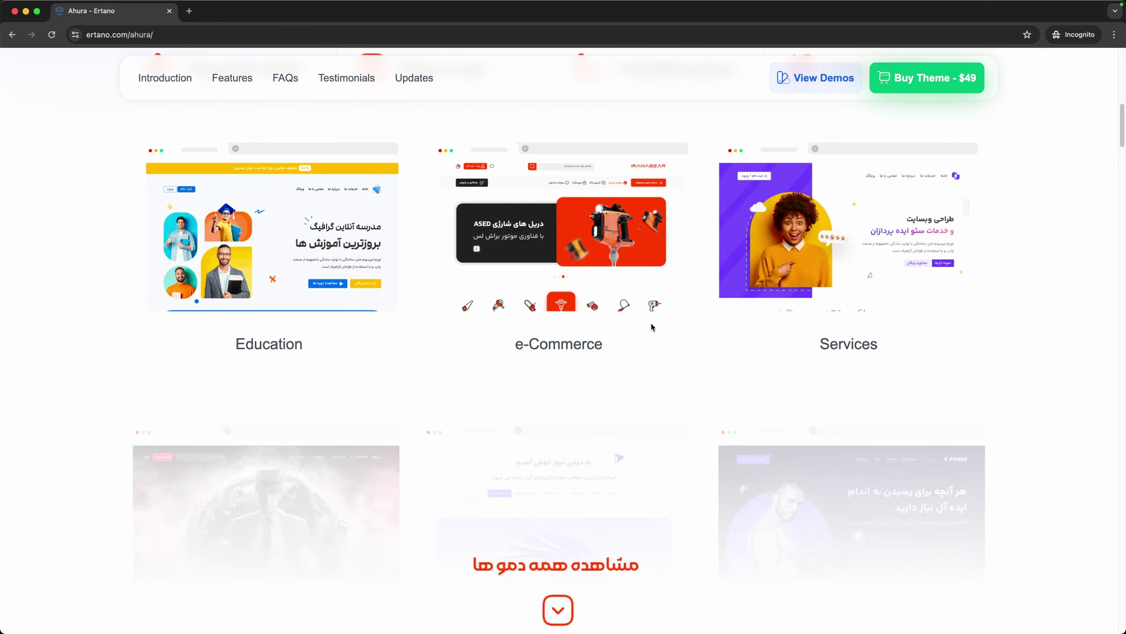
pyautogui.scroll(-20, 652, 326)
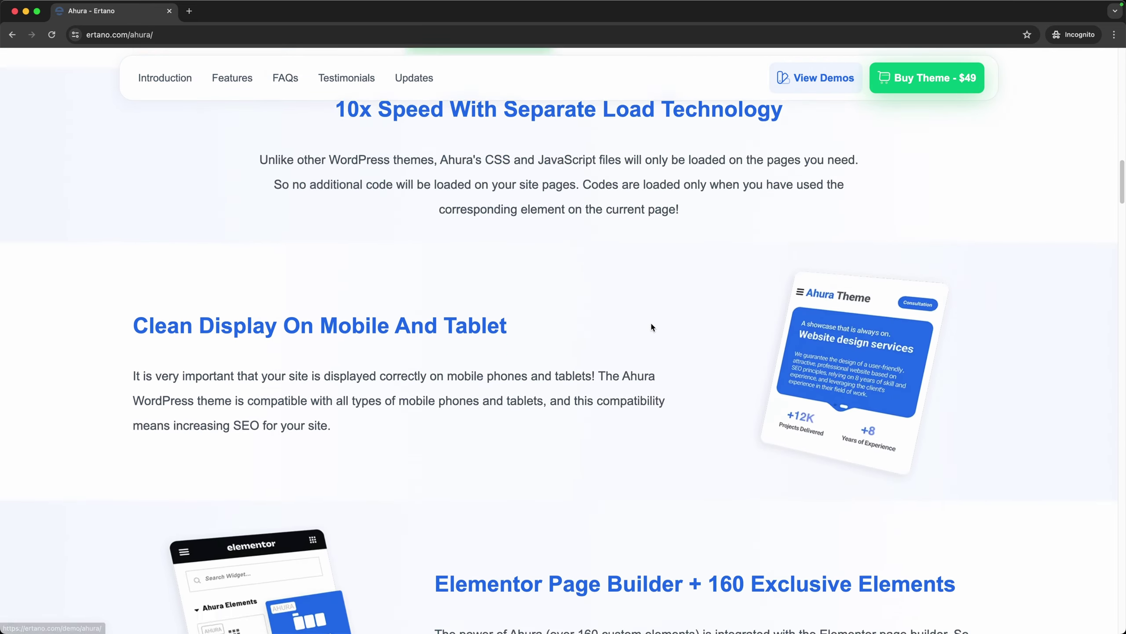
pyautogui.scroll(-20, 651, 326)
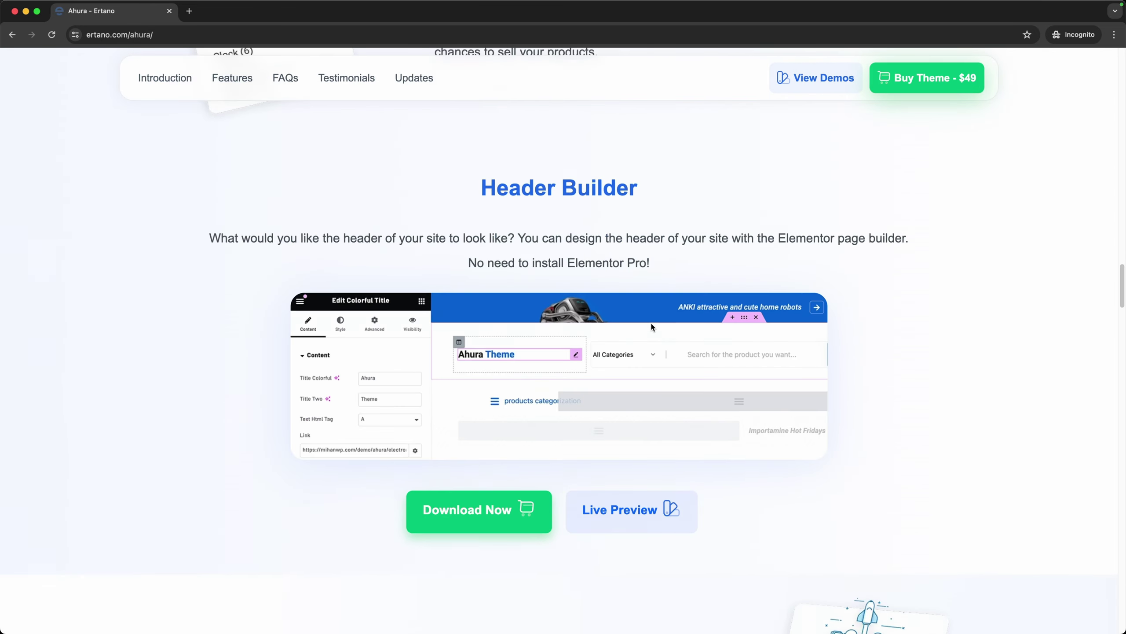
pyautogui.scroll(-6, 651, 326)
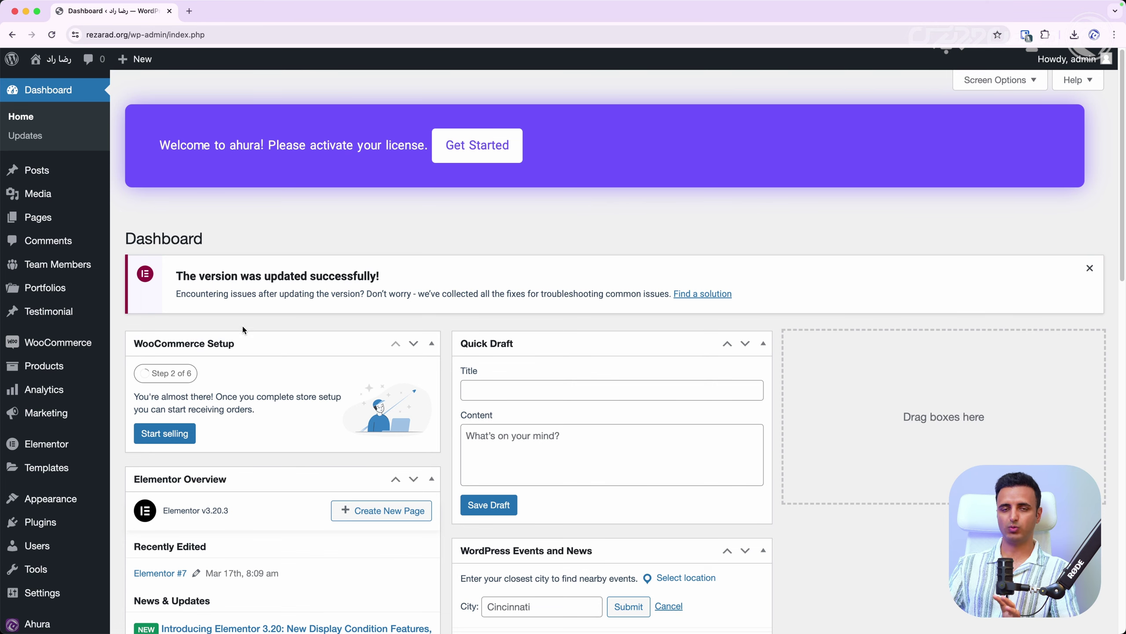
# - Start a new Ahura font on the rezarad.org site and title it "Roboto"
pyautogui.scroll(-3, 42, 574)
pyautogui.moveTo(37, 591)
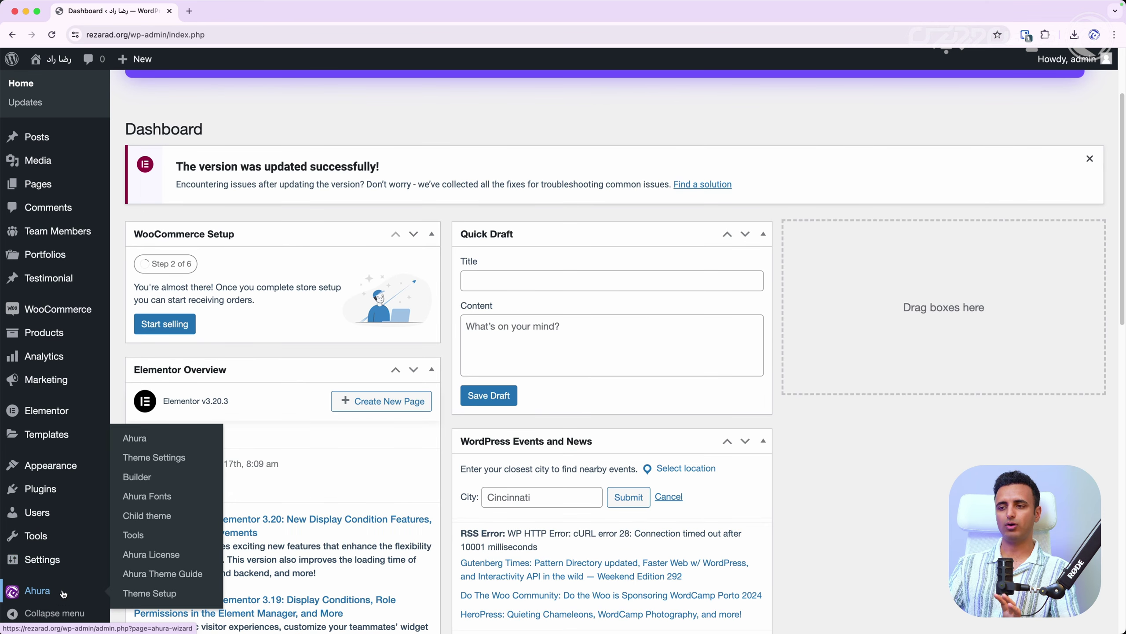
pyautogui.click(159, 498)
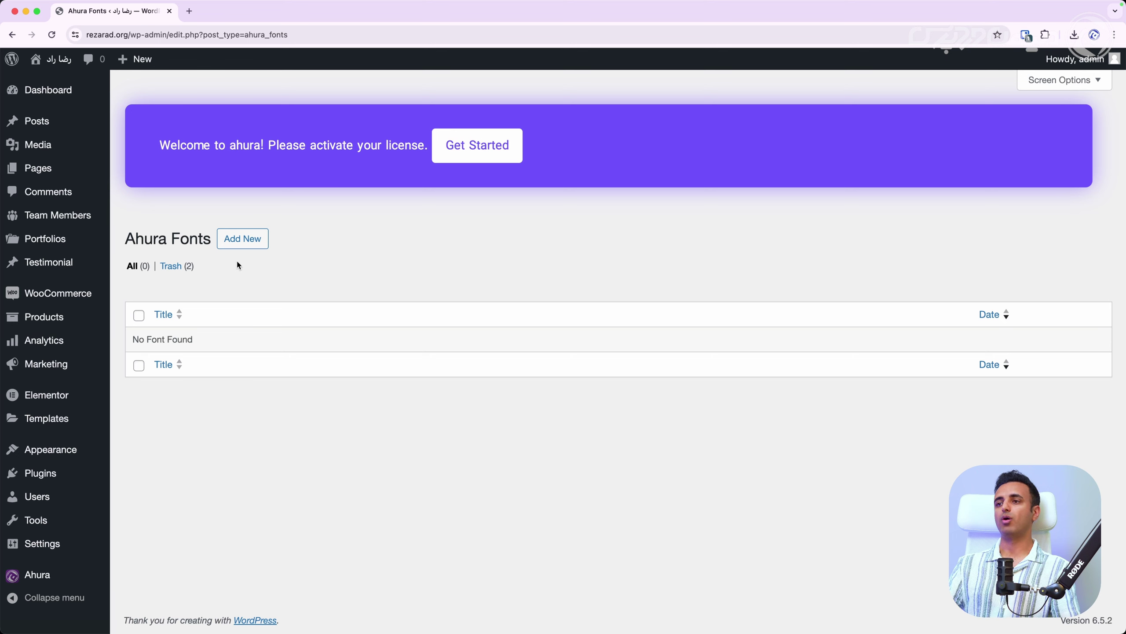
pyautogui.click(240, 246)
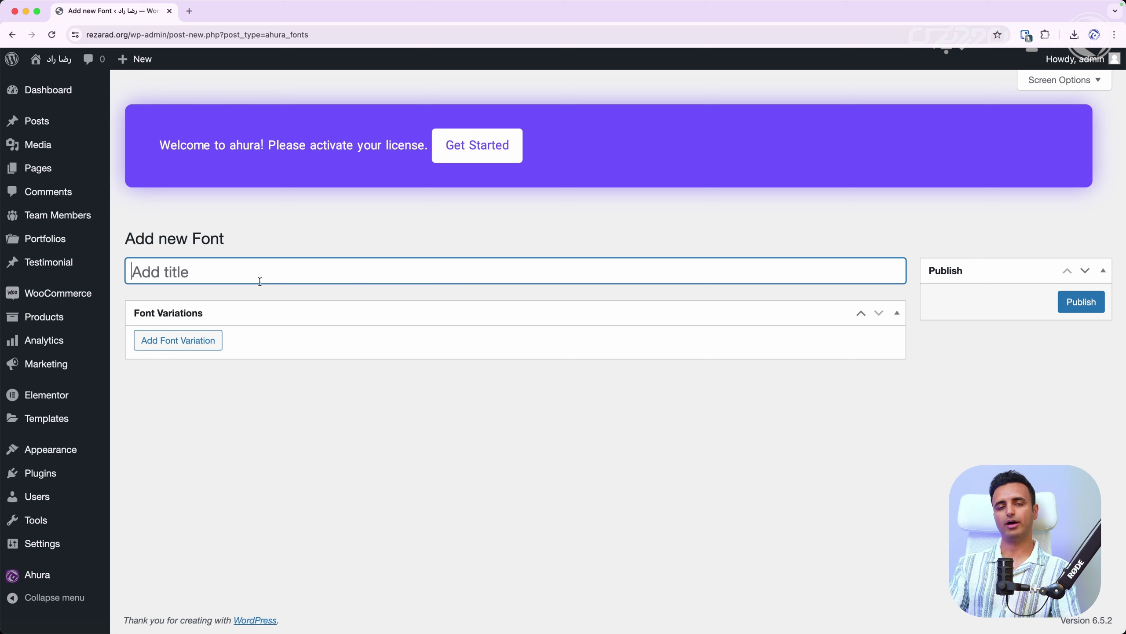
pyautogui.write('ertano')
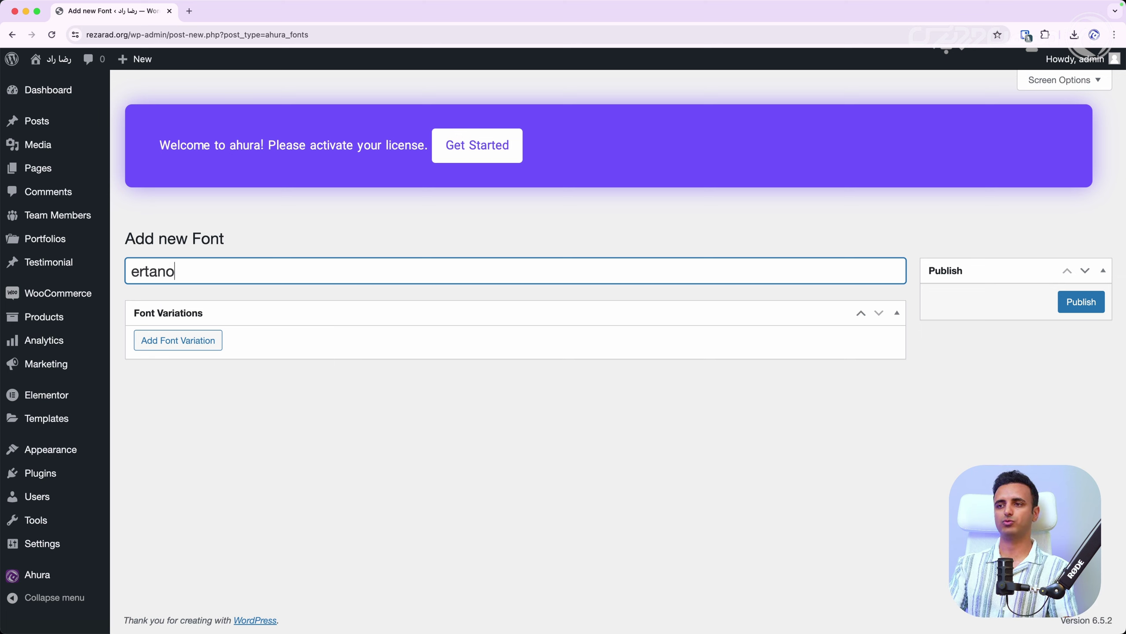
pyautogui.press('super+a')
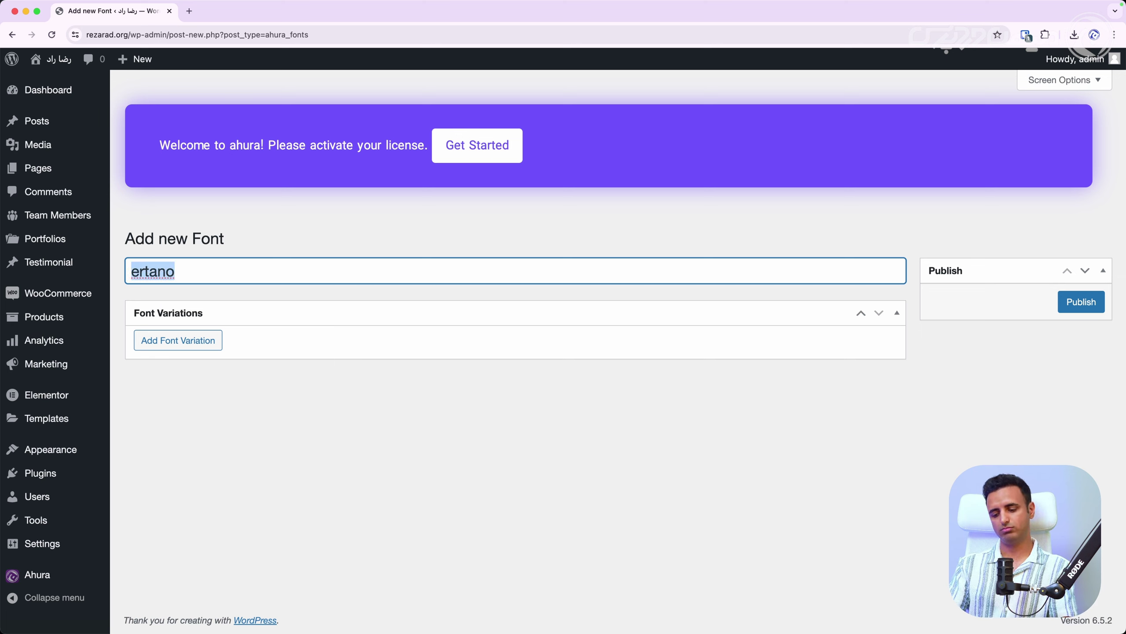
pyautogui.write('Roboto')
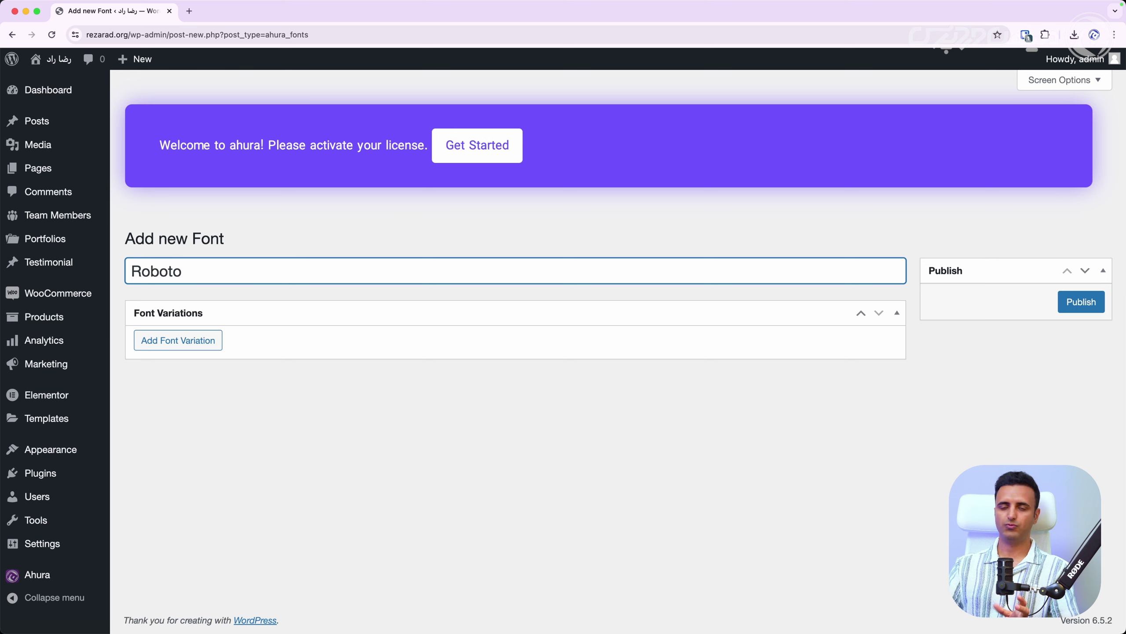
# - Add a font variation to the Roboto font and keep its weight set to Normal
pyautogui.click(177, 347)
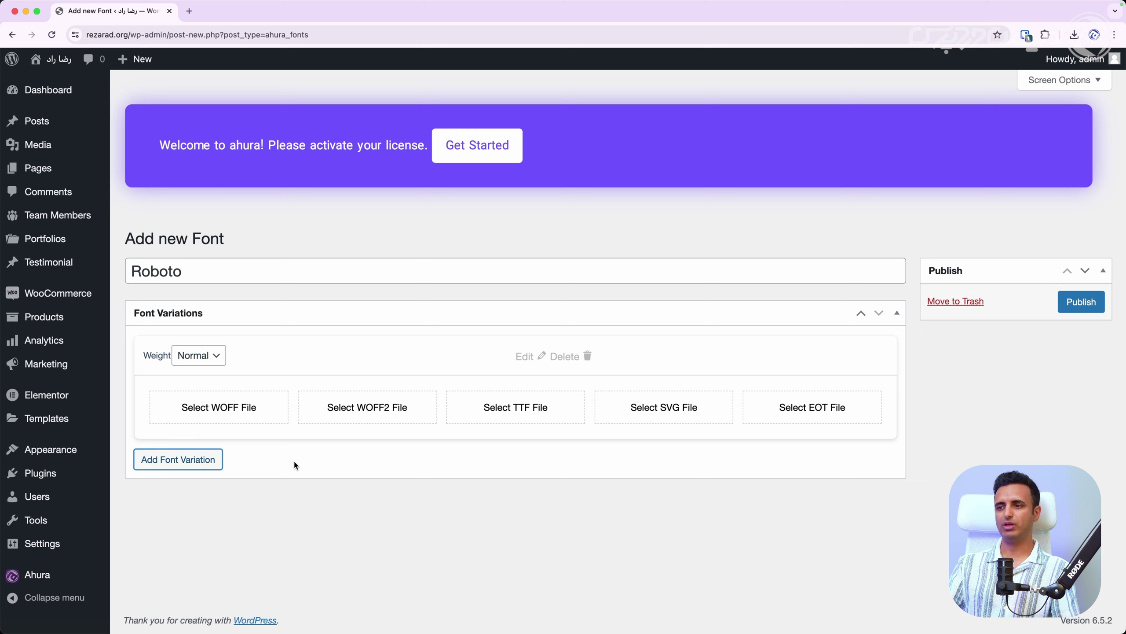
pyautogui.click(202, 355)
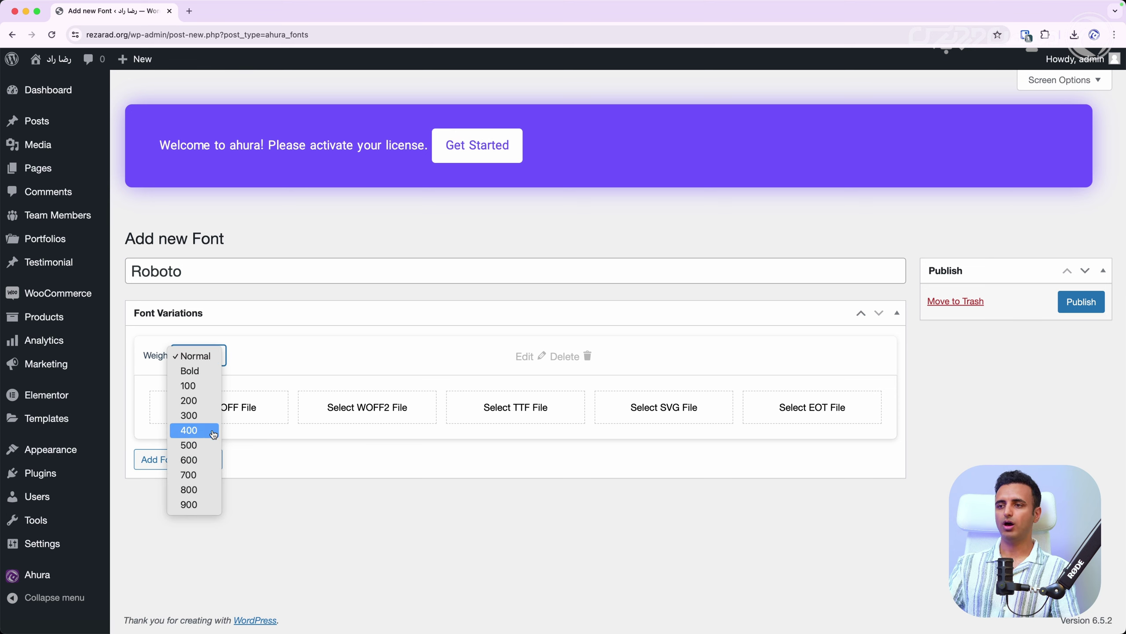
pyautogui.click(217, 358)
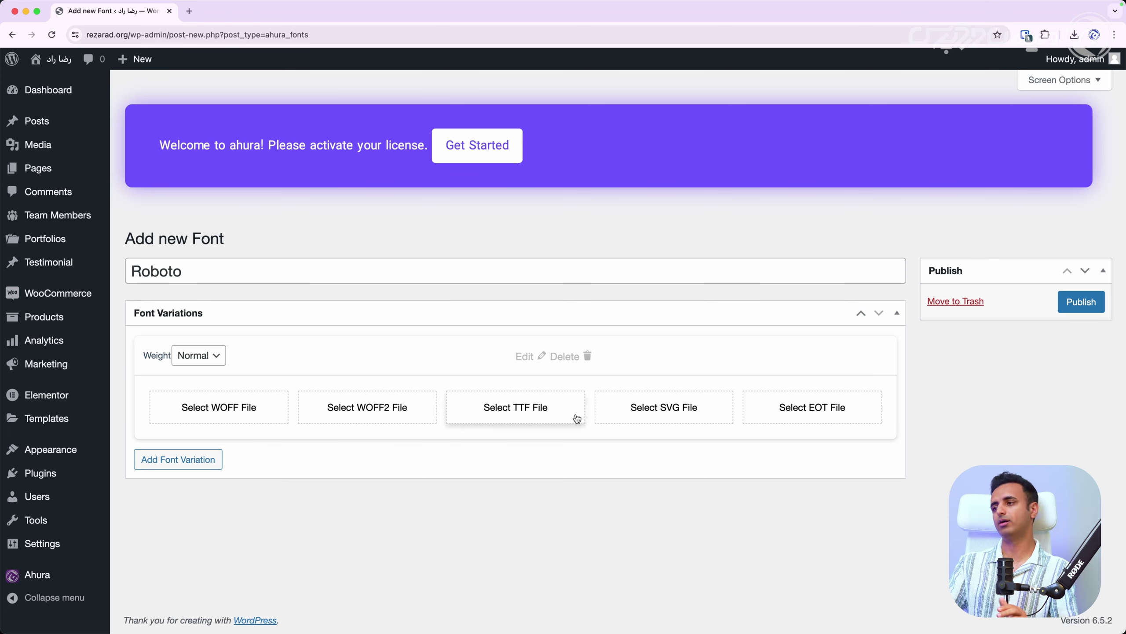
# - Switch to the Finder window showing Downloads and select the file Roboto-Regular.ttf
pyautogui.hotkey('ctrl', 'Up')
pyautogui.click(243, 262)
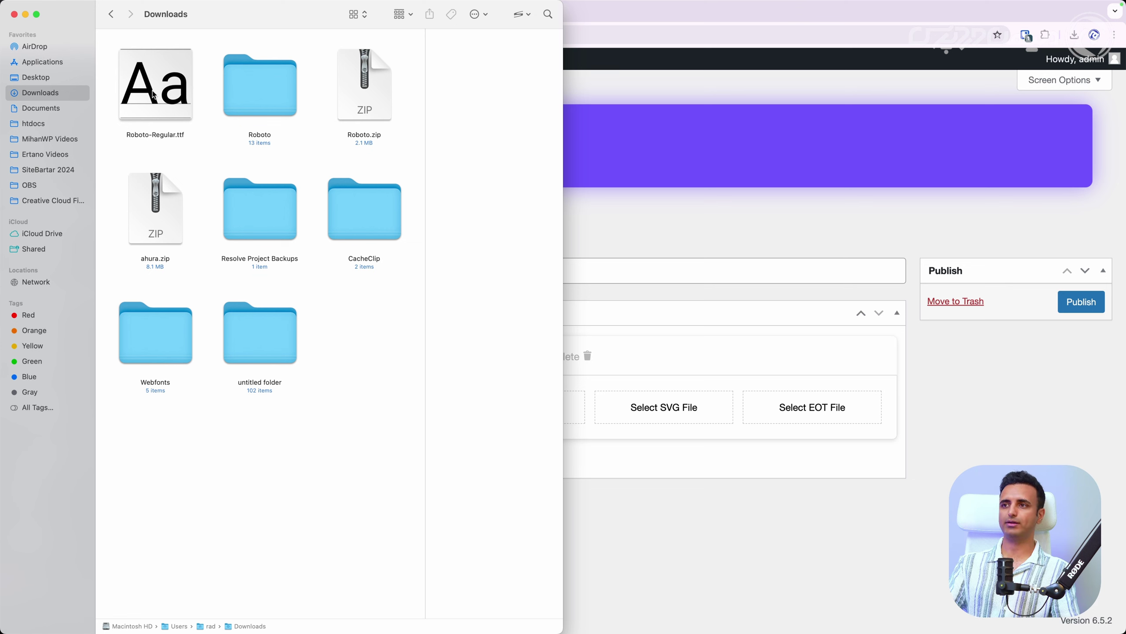
pyautogui.click(172, 116)
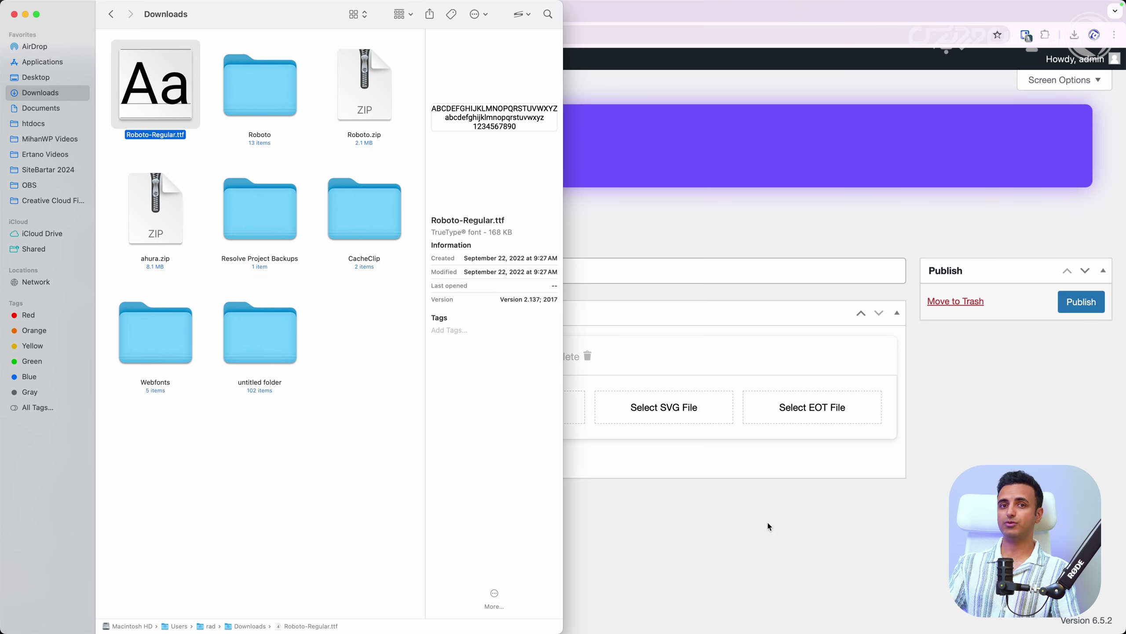
# - Switch to Chrome, search Google in a new tab for "ttf to woff file online" and open the Convertio TTF to WOFF result
pyautogui.click(736, 490)
pyautogui.press('super+t')
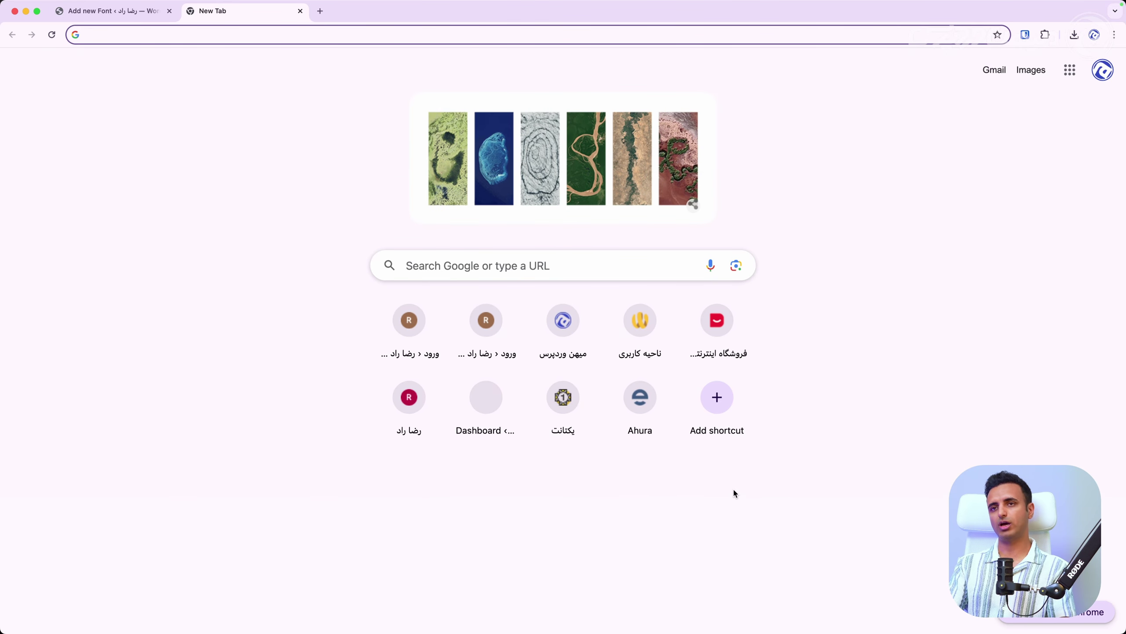
pyautogui.write('ttf to w')
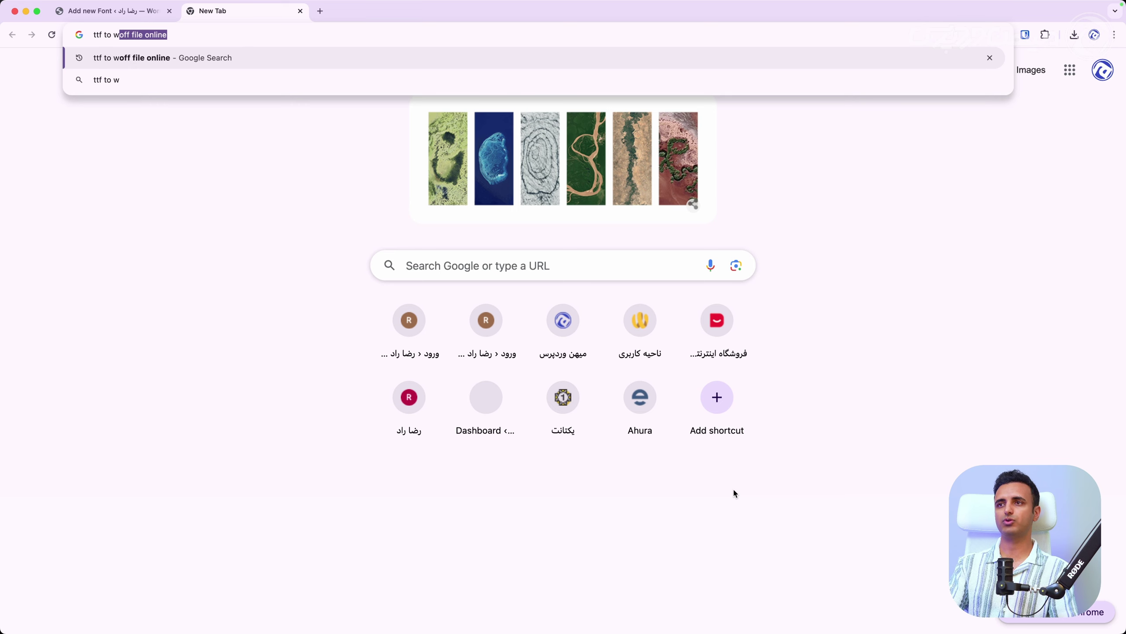
pyautogui.write('off')
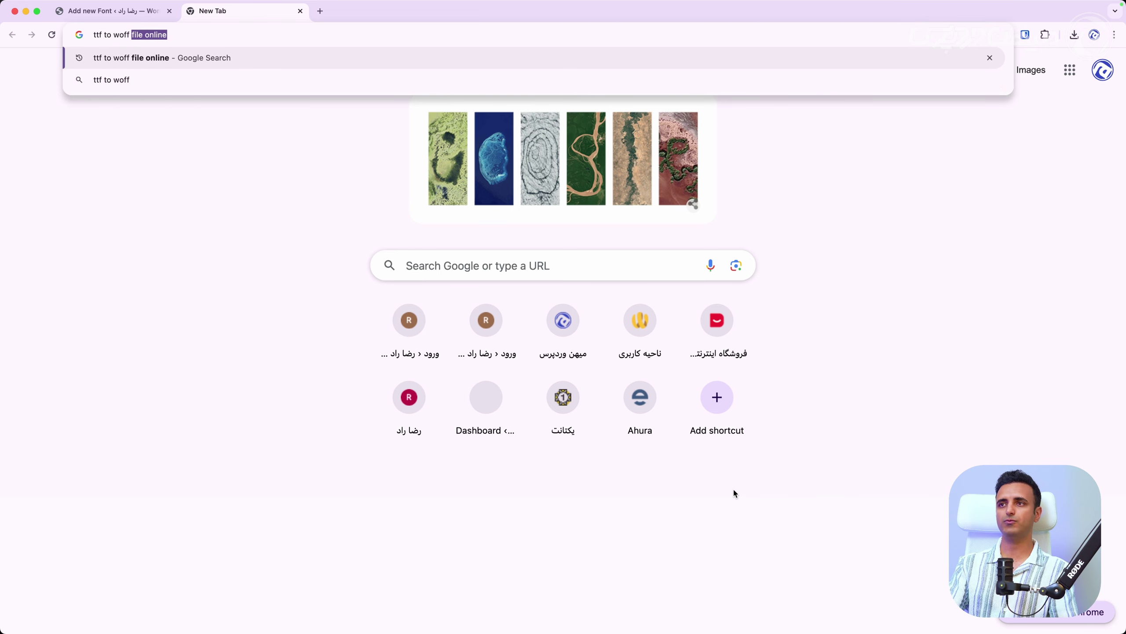
pyautogui.write(' file onli')
pyautogui.press('Return')
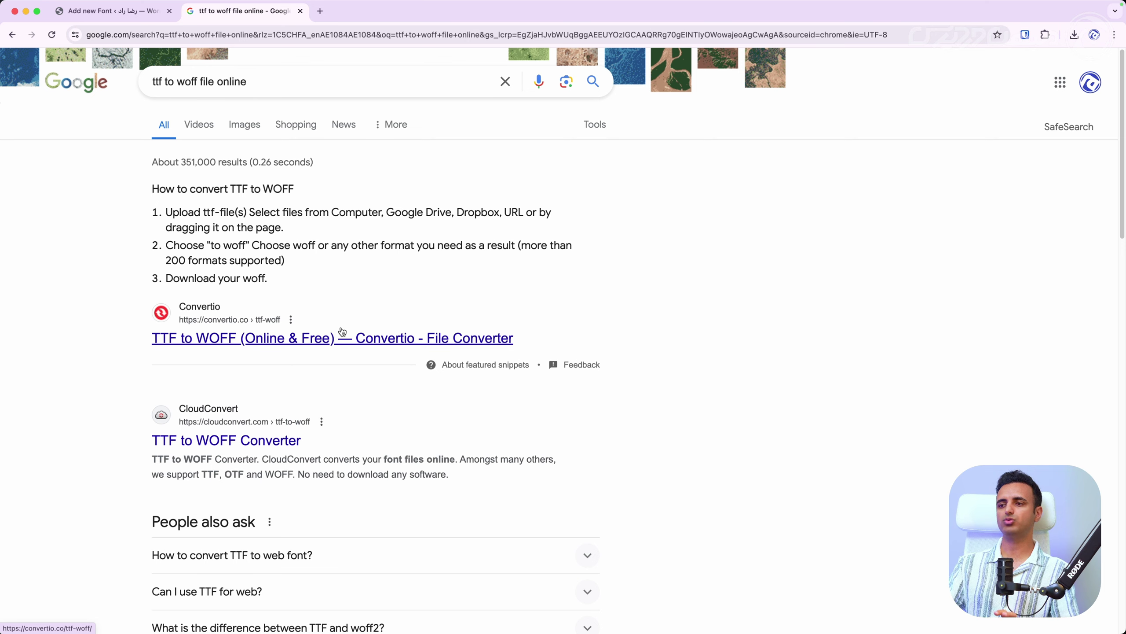
pyautogui.click(287, 340)
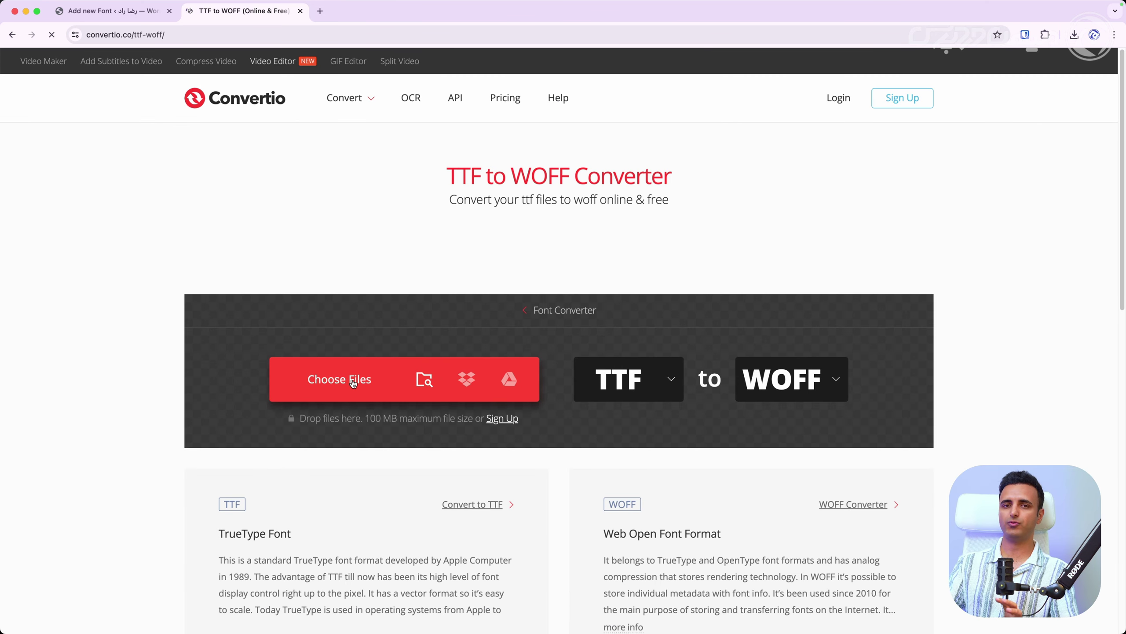
# - Upload Roboto-Regular.ttf from the Downloads folder to the TTF to WOFF converter
pyautogui.click(329, 381)
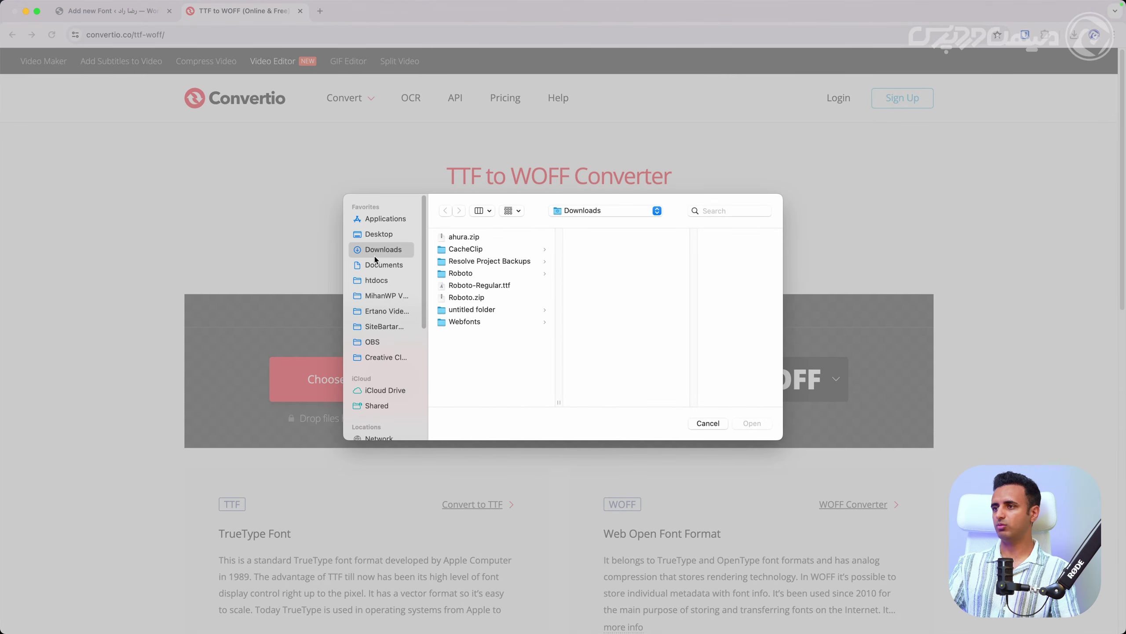
pyautogui.click(485, 287)
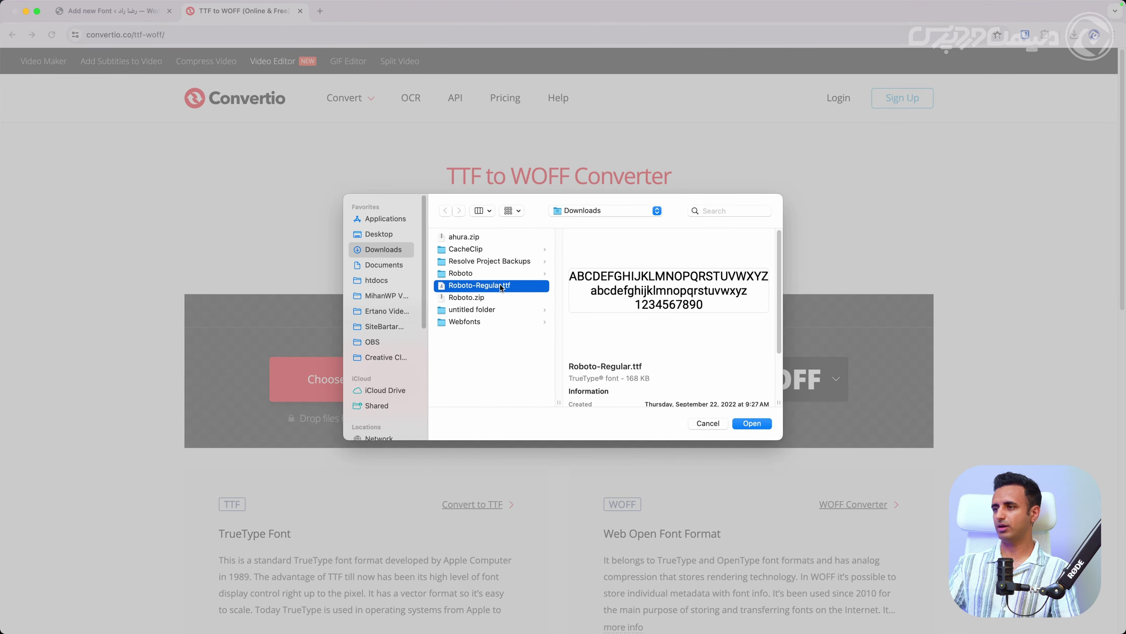
pyautogui.doubleClick(489, 286)
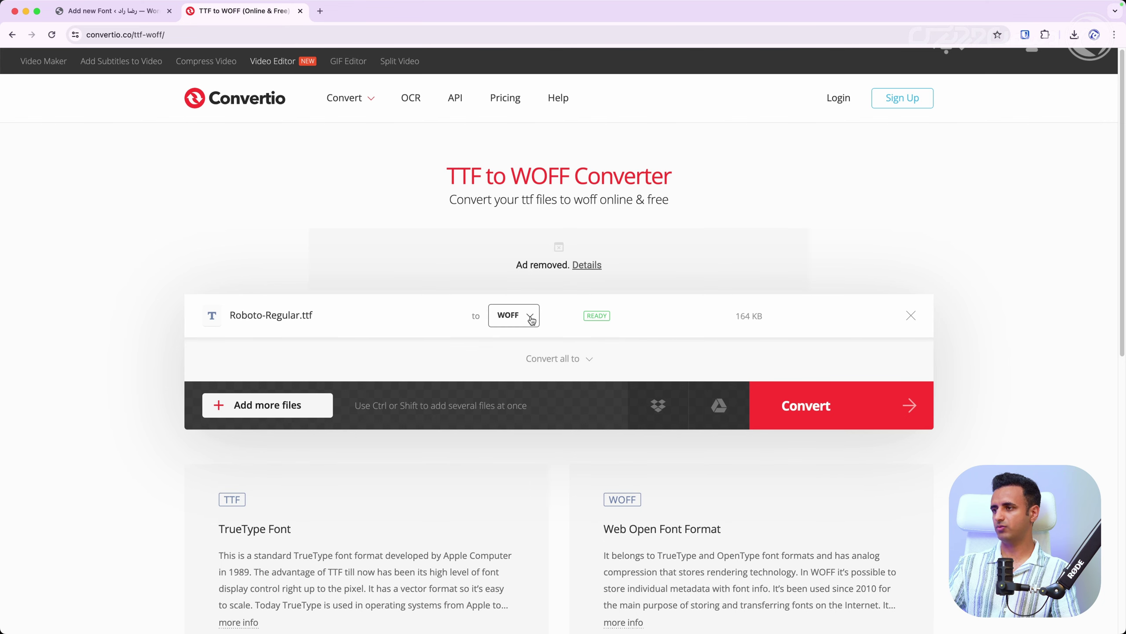
# - Add Roboto-Regular.ttf to the conversion list a second time and set that copy's output format to SVG
pyautogui.moveTo(262, 406)
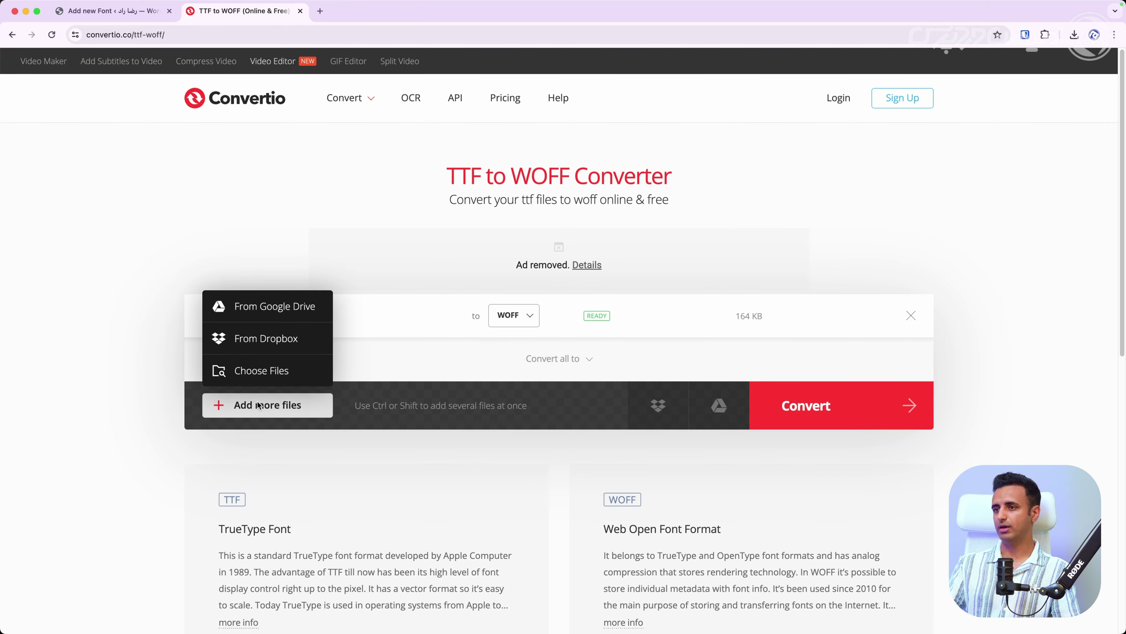
pyautogui.click(264, 371)
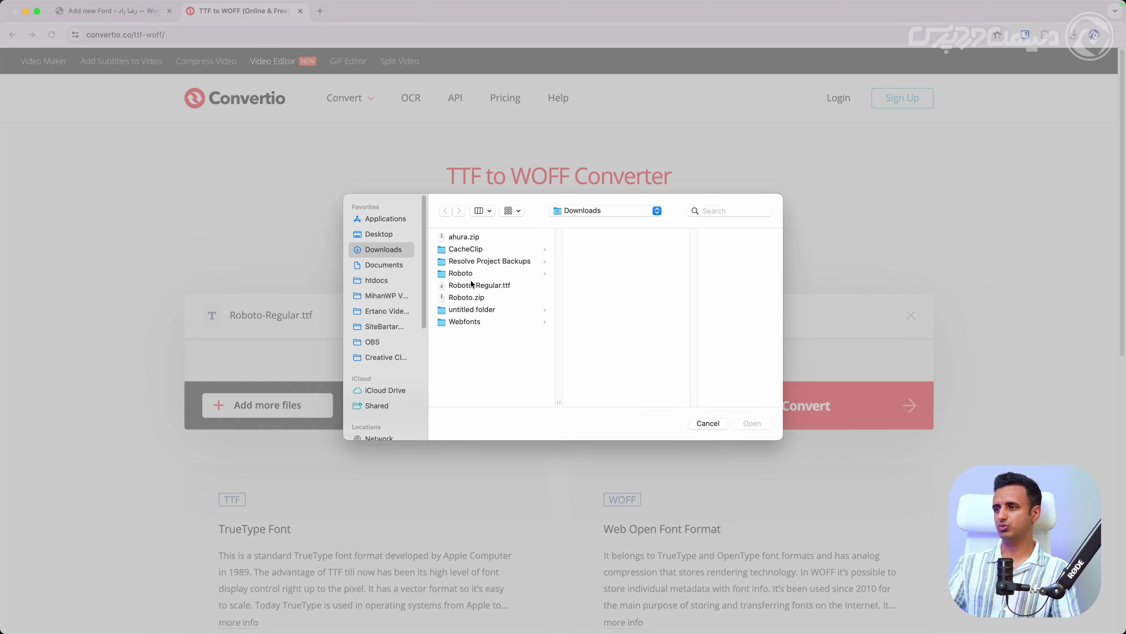
pyautogui.doubleClick(487, 286)
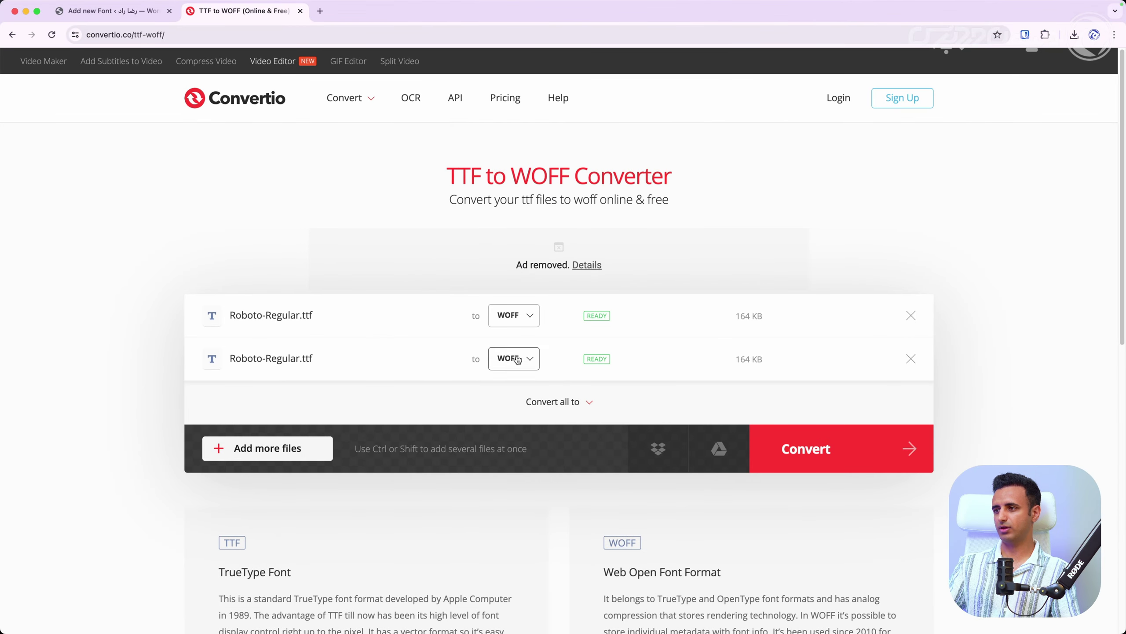
pyautogui.click(517, 359)
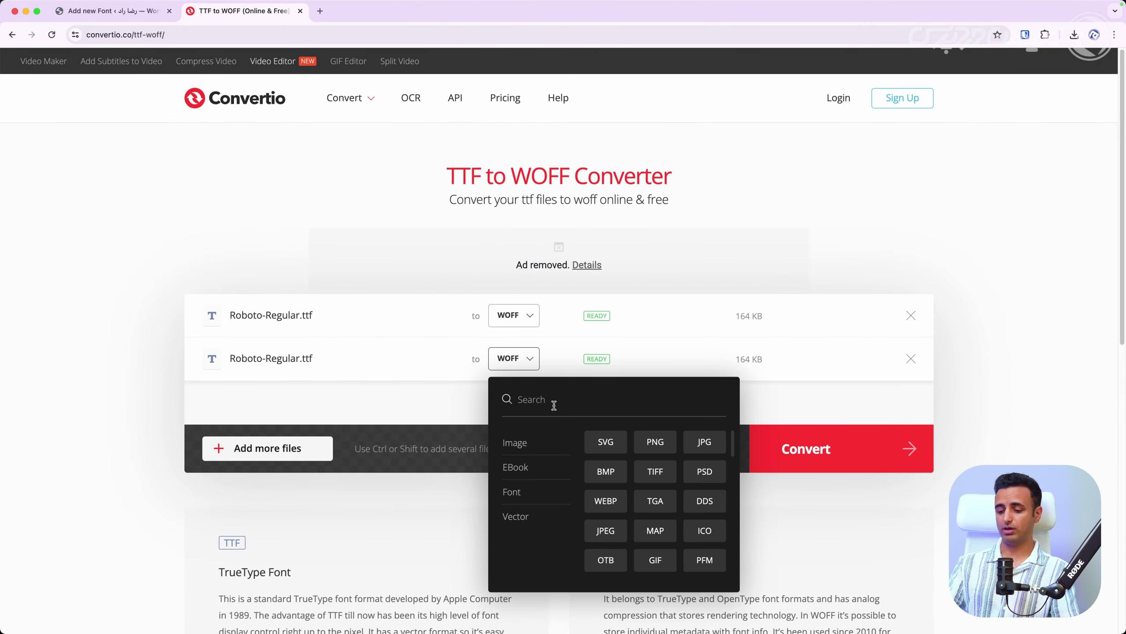
pyautogui.write('woff2')
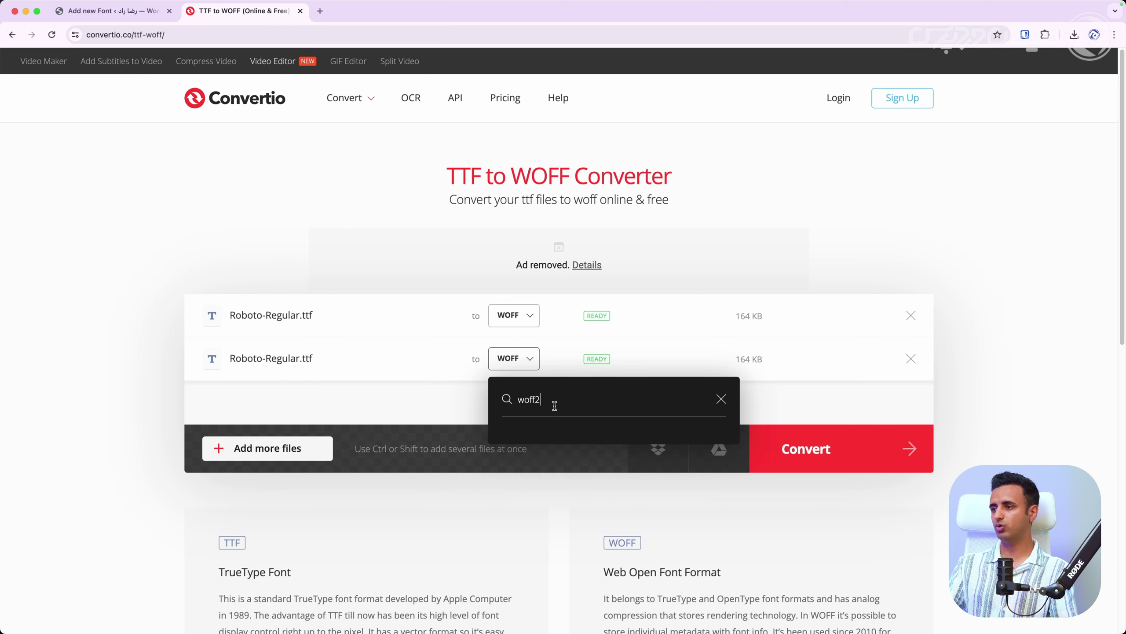
pyautogui.doubleClick(572, 407)
pyautogui.write('svg')
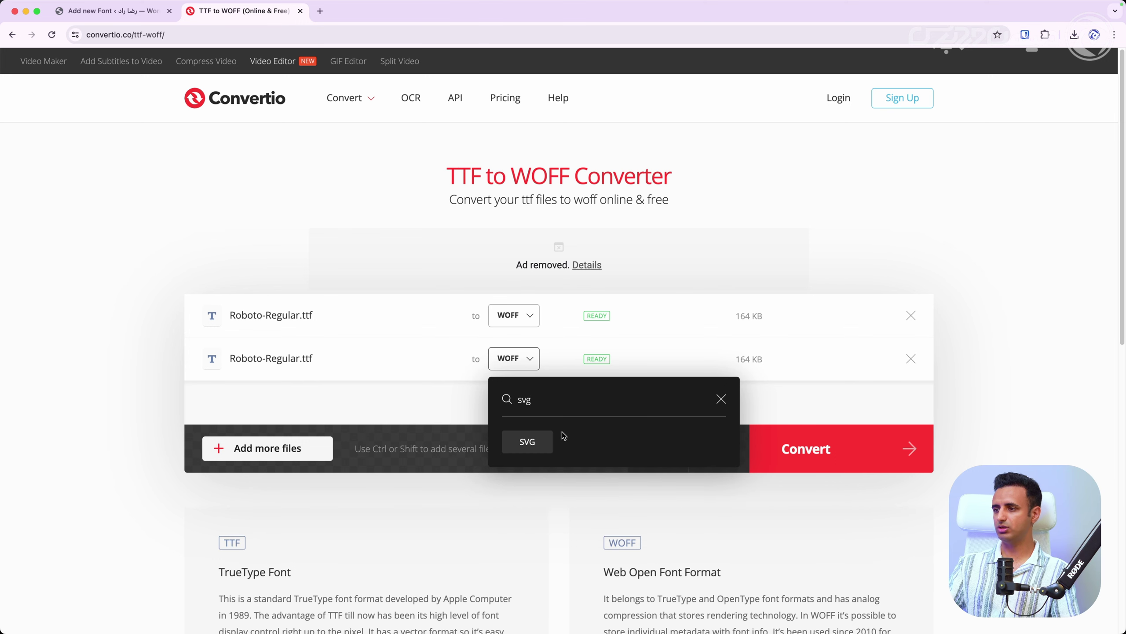
pyautogui.click(527, 442)
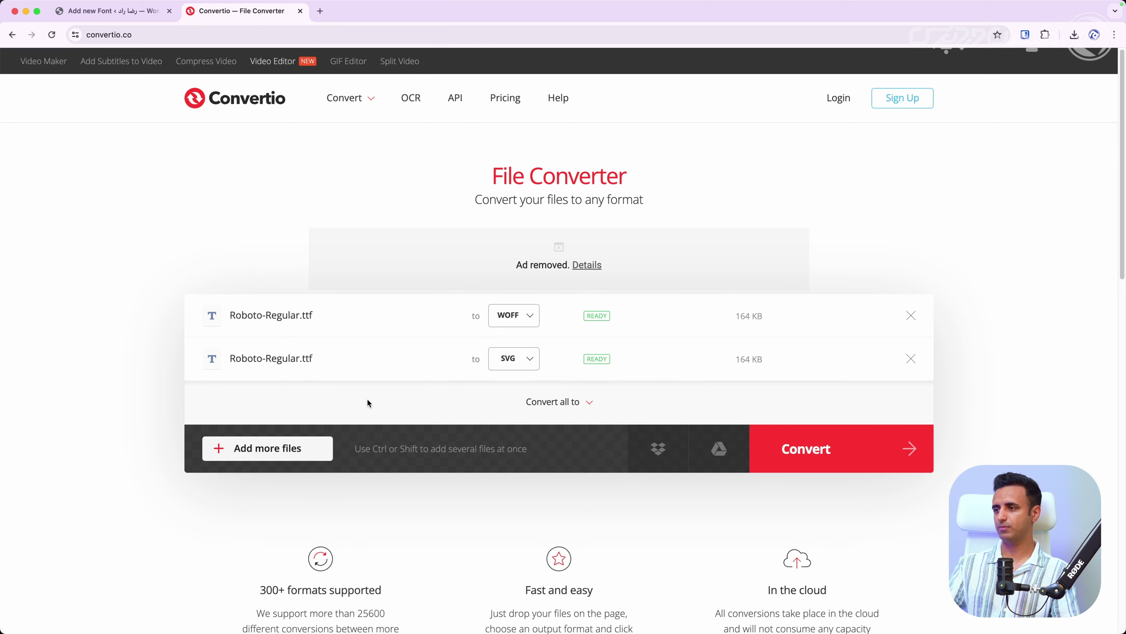
# - Try to add a third copy of Roboto-Regular.ttf with EOT as its output format, and remove that copy from the list
pyautogui.moveTo(287, 448)
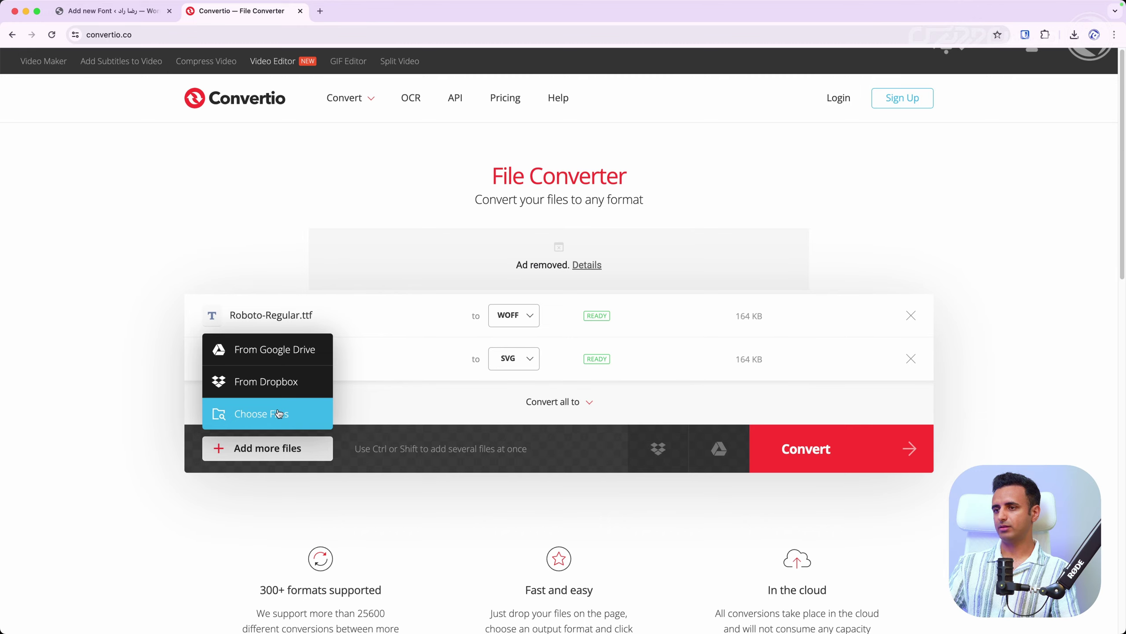
pyautogui.click(277, 414)
pyautogui.click(461, 284)
pyautogui.press('Return')
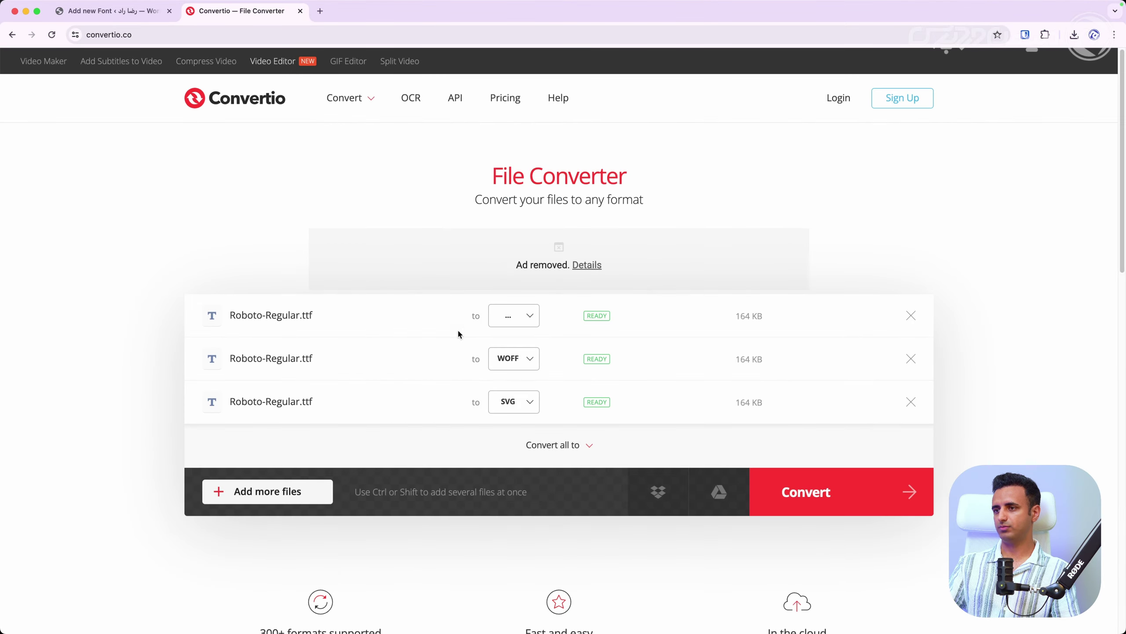
pyautogui.click(507, 316)
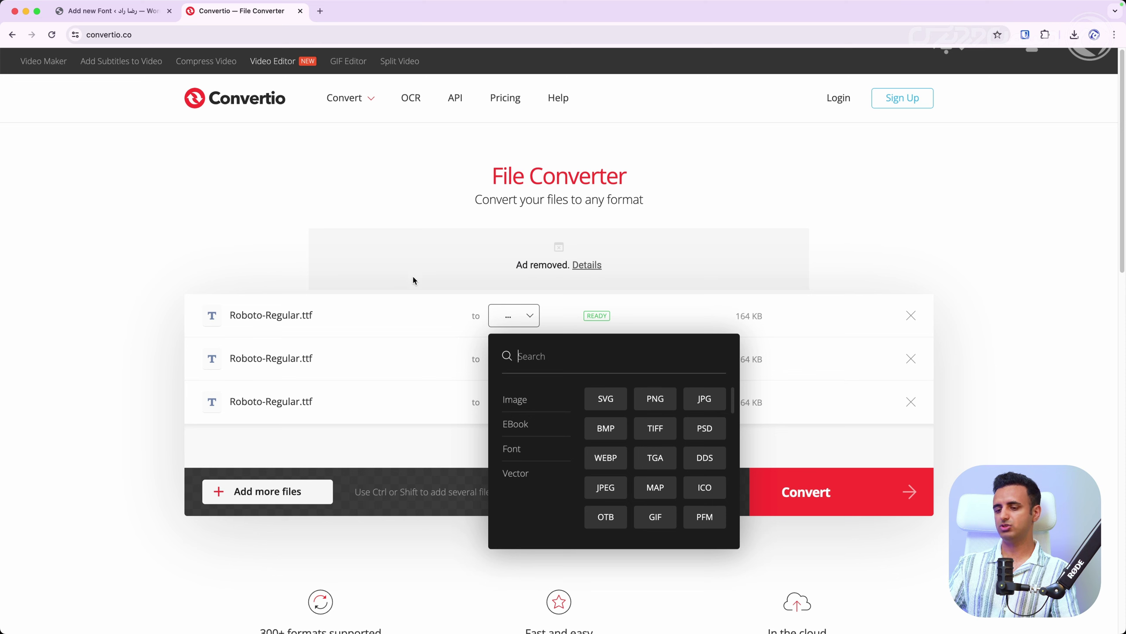
pyautogui.write('eot')
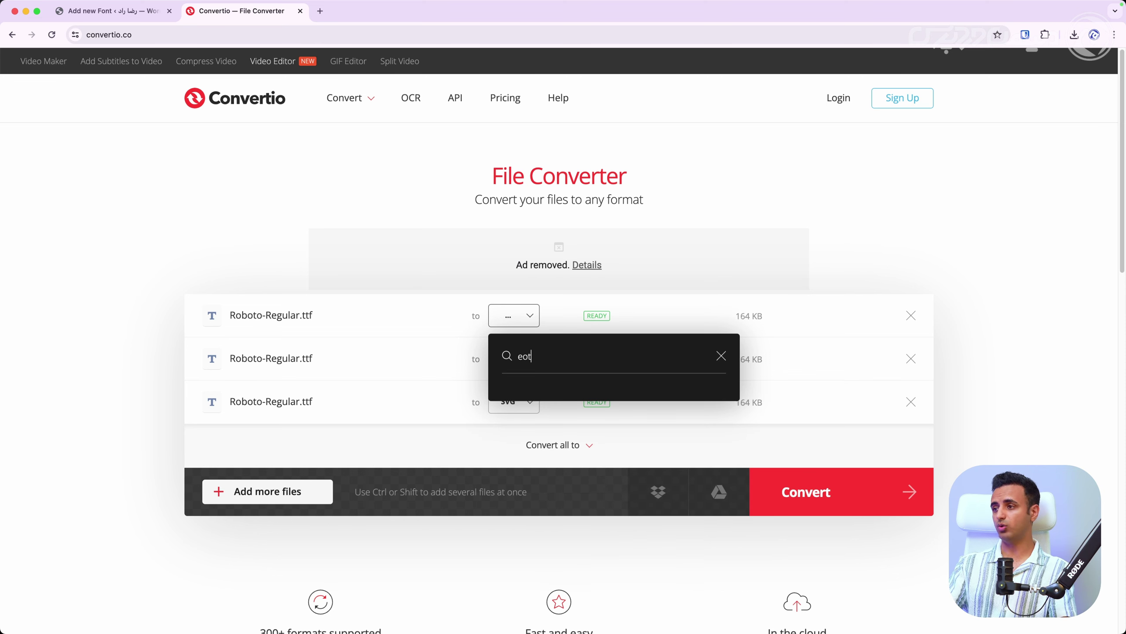
pyautogui.click(575, 275)
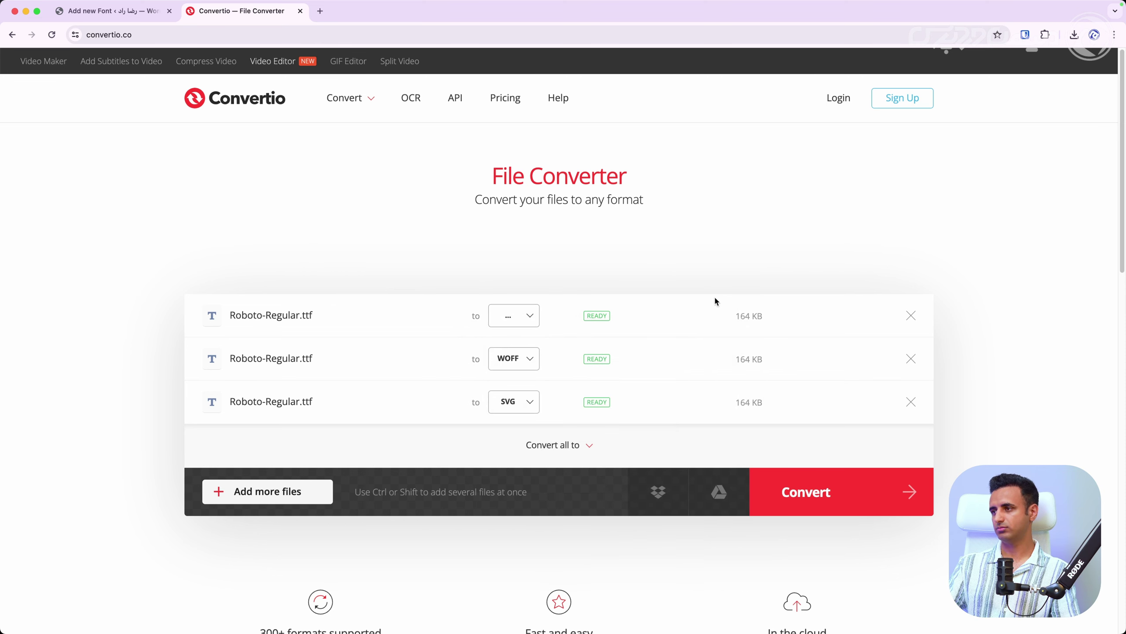
pyautogui.click(911, 316)
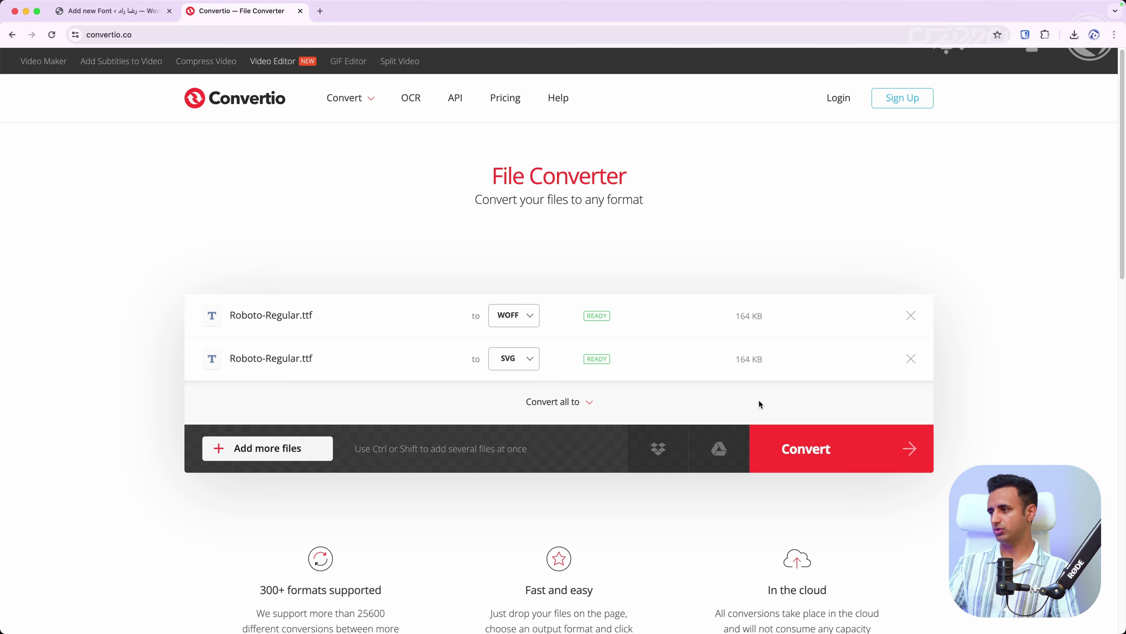
# - Convert both queued font files and download Roboto-Regular.svg and Roboto-Regular.woff
pyautogui.click(802, 450)
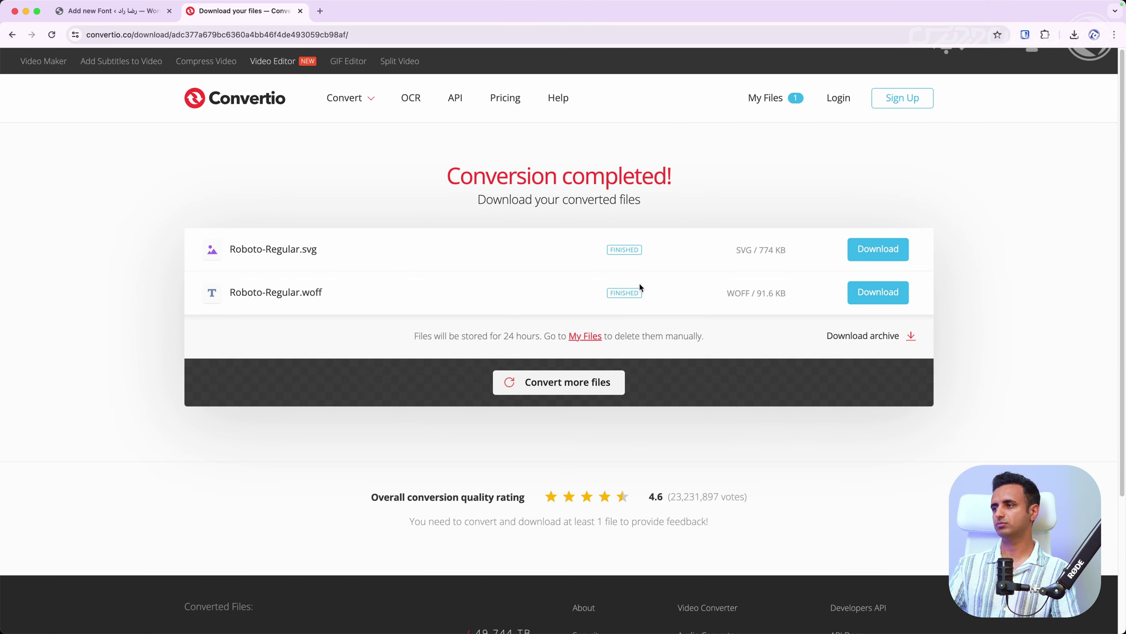
pyautogui.click(867, 248)
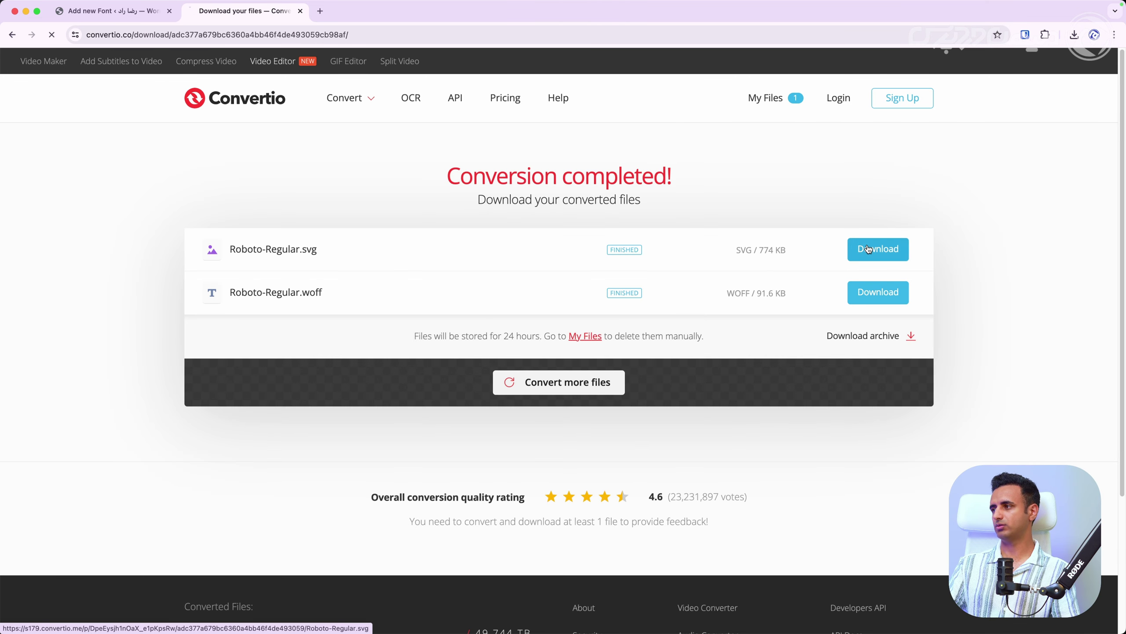
pyautogui.click(875, 292)
# - Check the file formats required for the WordPress font, search Google for "ttf to eot online" and open CloudConvert's TTF to EOT Converter
pyautogui.click(239, 30)
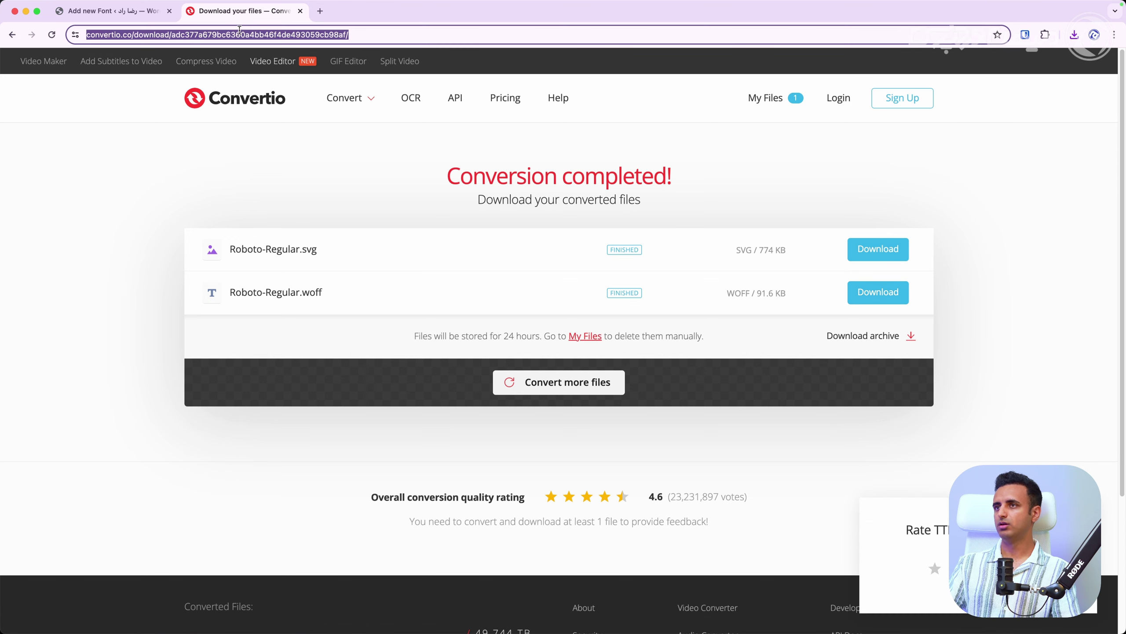
pyautogui.click(143, 14)
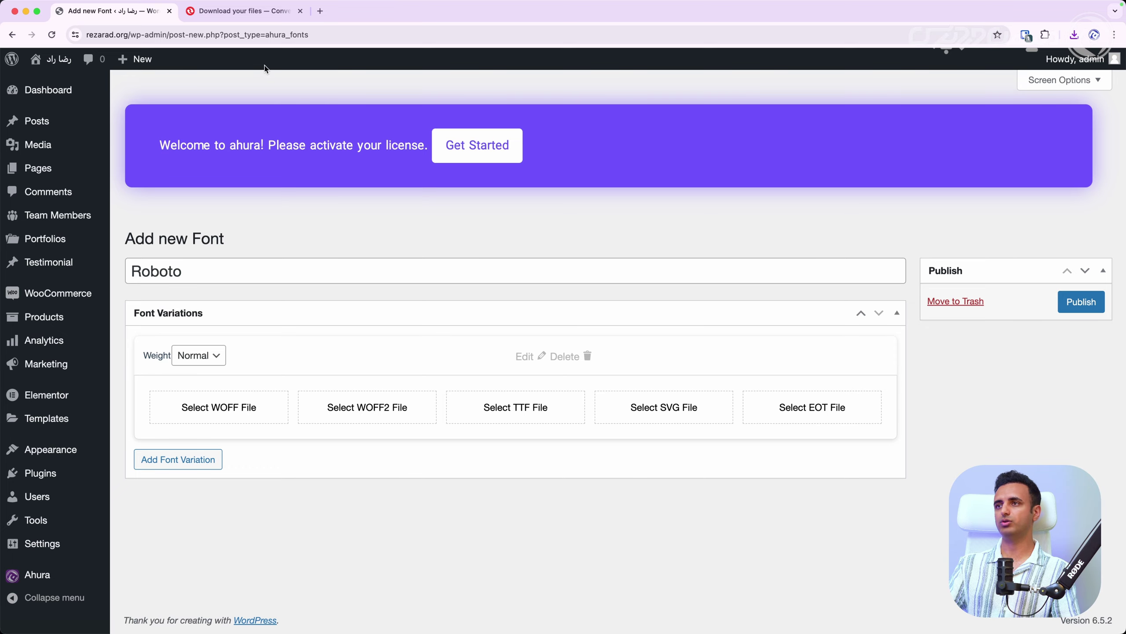
pyautogui.click(240, 17)
pyautogui.write('ttf to eit')
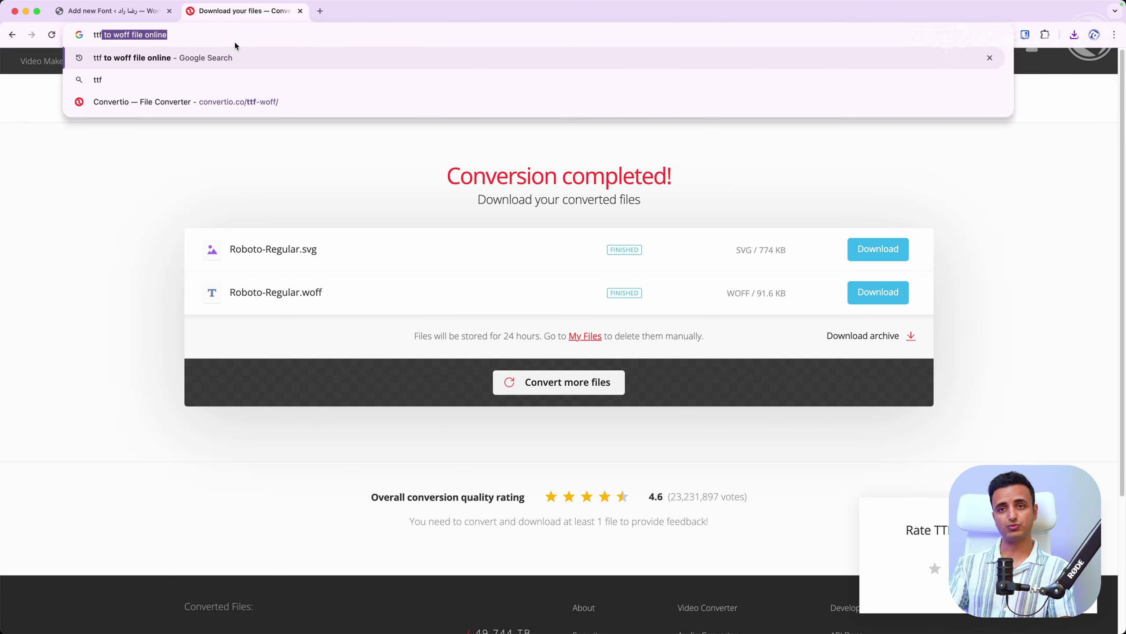
pyautogui.press('BackSpace')
pyautogui.press('BackSpace')
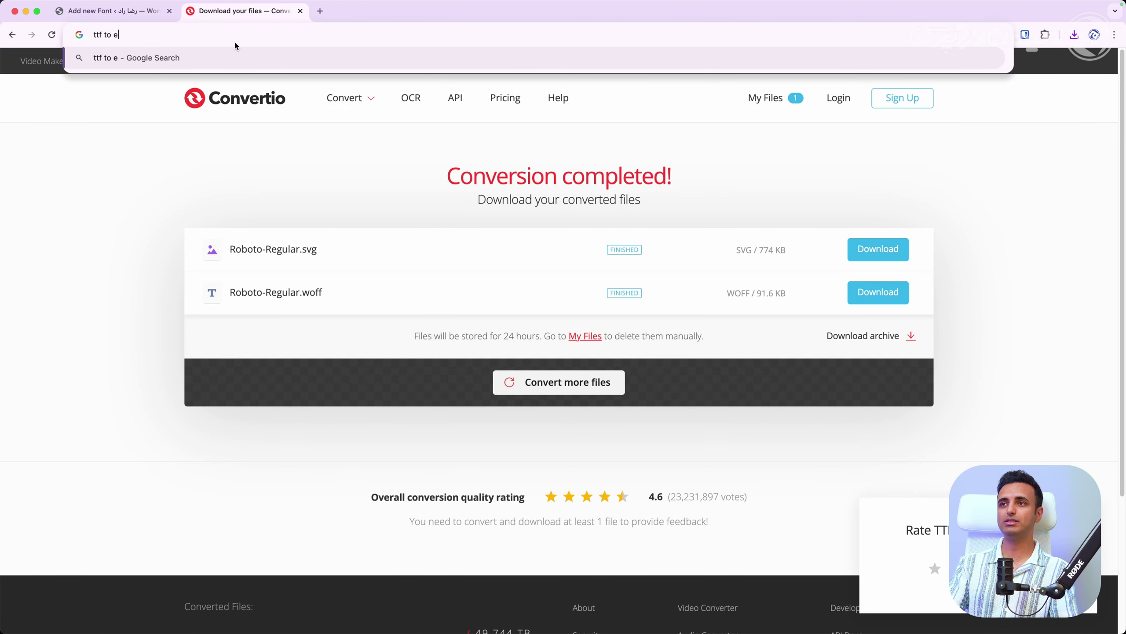
pyautogui.write('ot online')
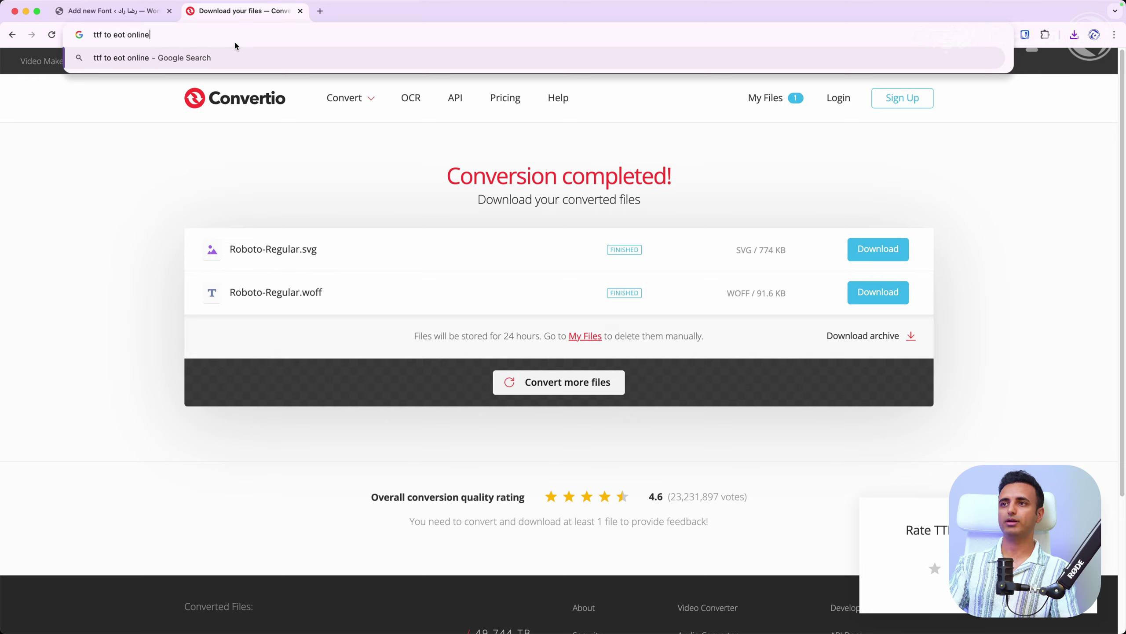
pyautogui.press('Return')
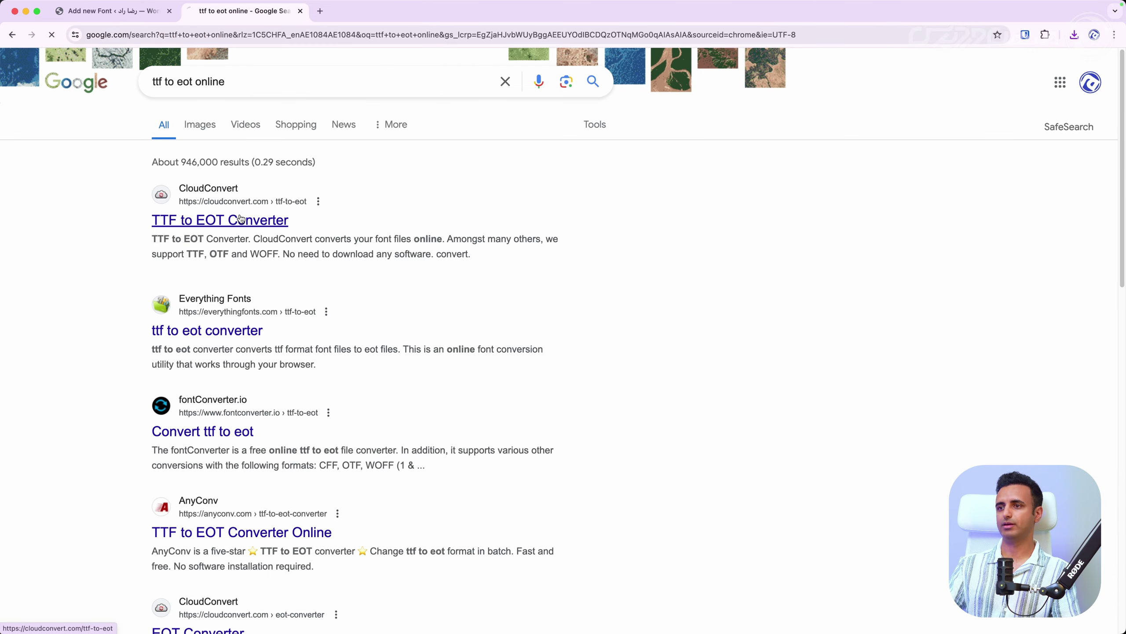
pyautogui.click(239, 219)
# - Select Roboto-Regular.ttf from Downloads in CloudConvert and start its conversion to EOT
pyautogui.click(553, 273)
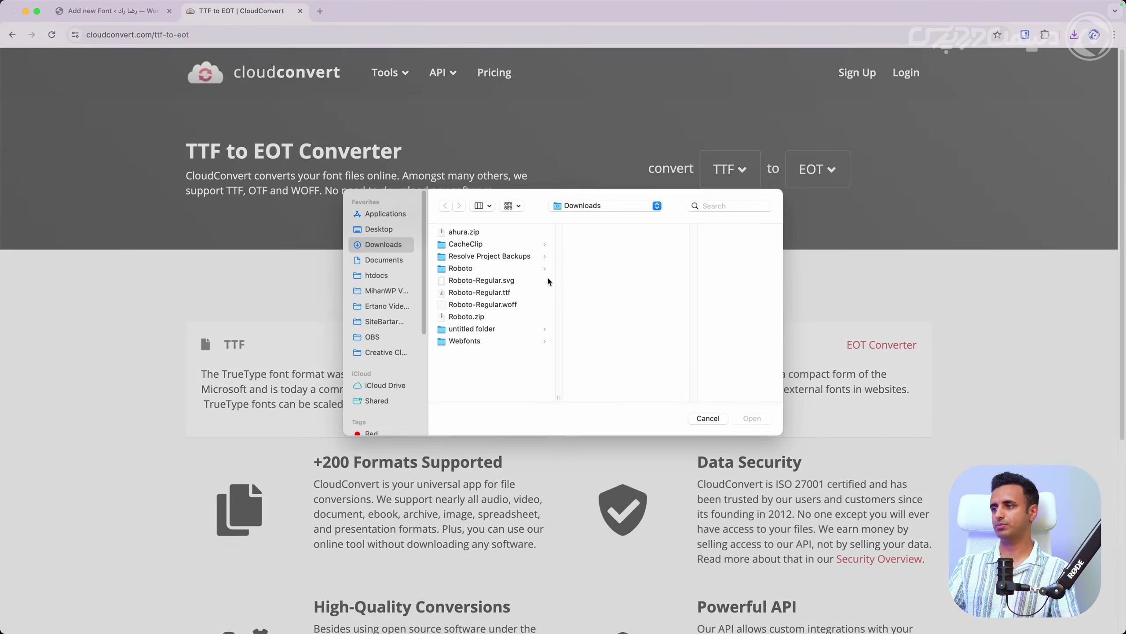
pyautogui.doubleClick(484, 298)
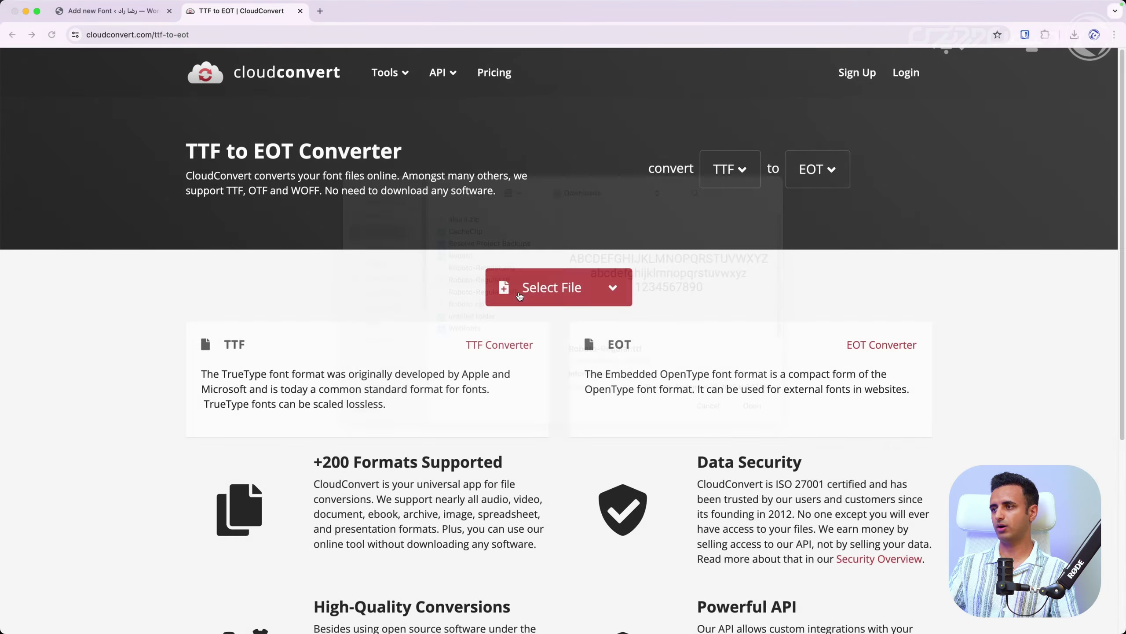
pyautogui.click(883, 341)
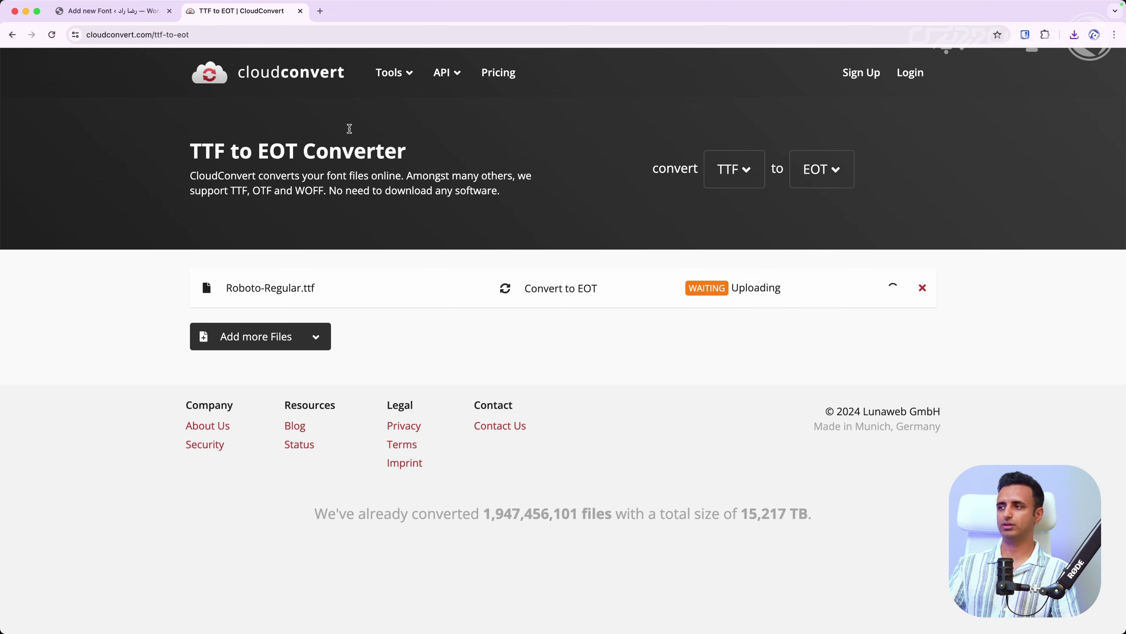
# - Search Google for "ttf to woff2 online" in a new tab and open CloudConvert's TTF to WOFF2 Converter
pyautogui.click(323, 13)
pyautogui.write('tti')
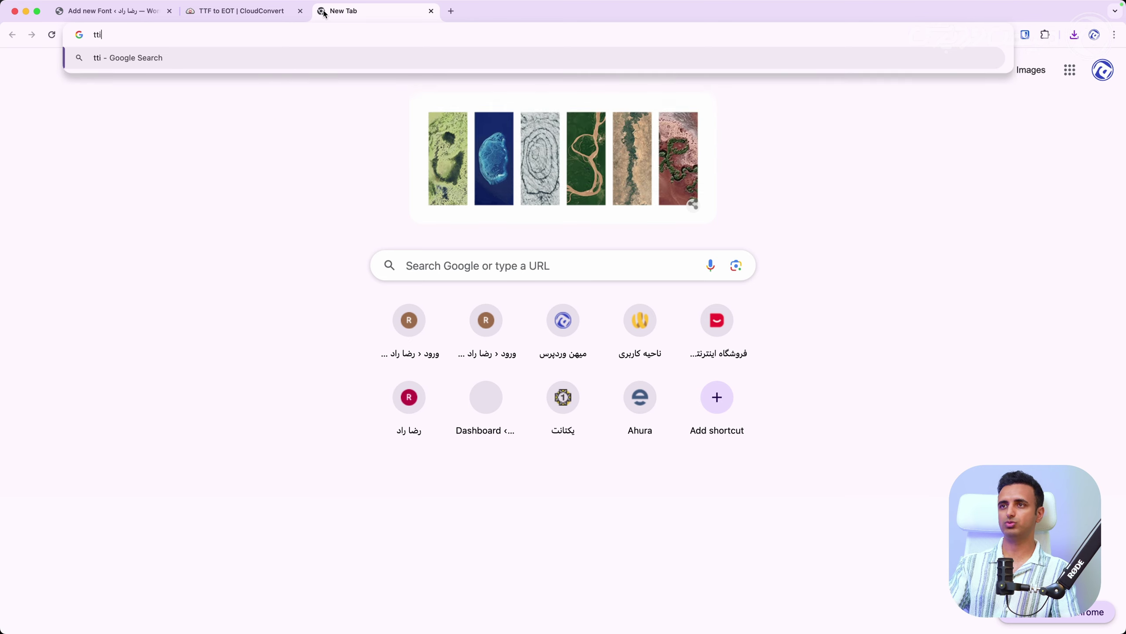
pyautogui.press('BackSpace')
pyautogui.write('f to w')
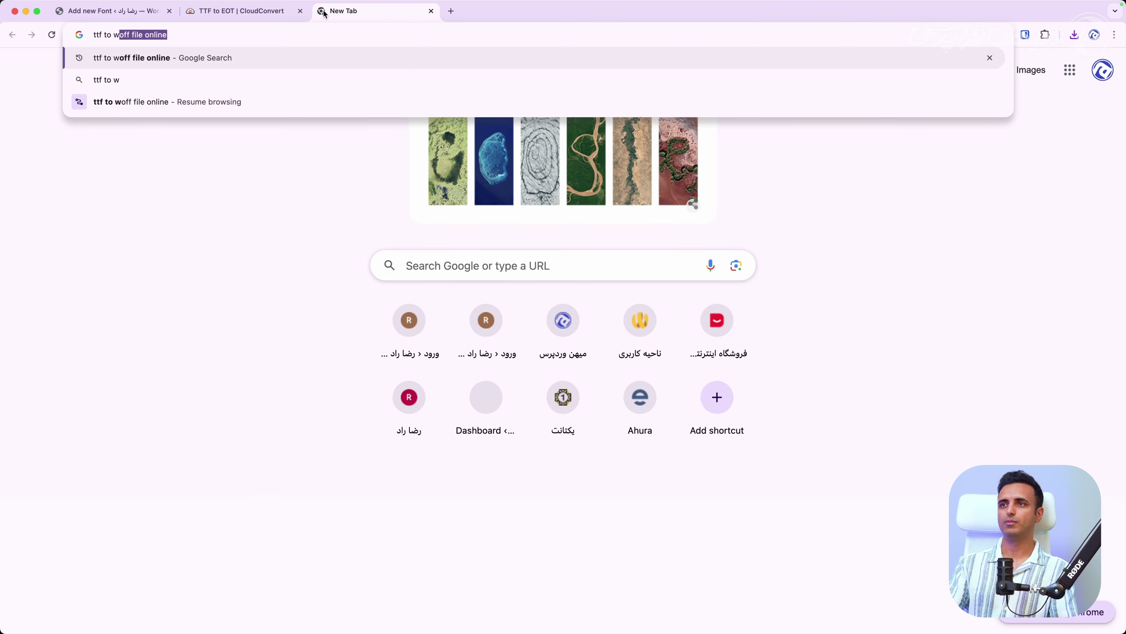
pyautogui.write('off2 online')
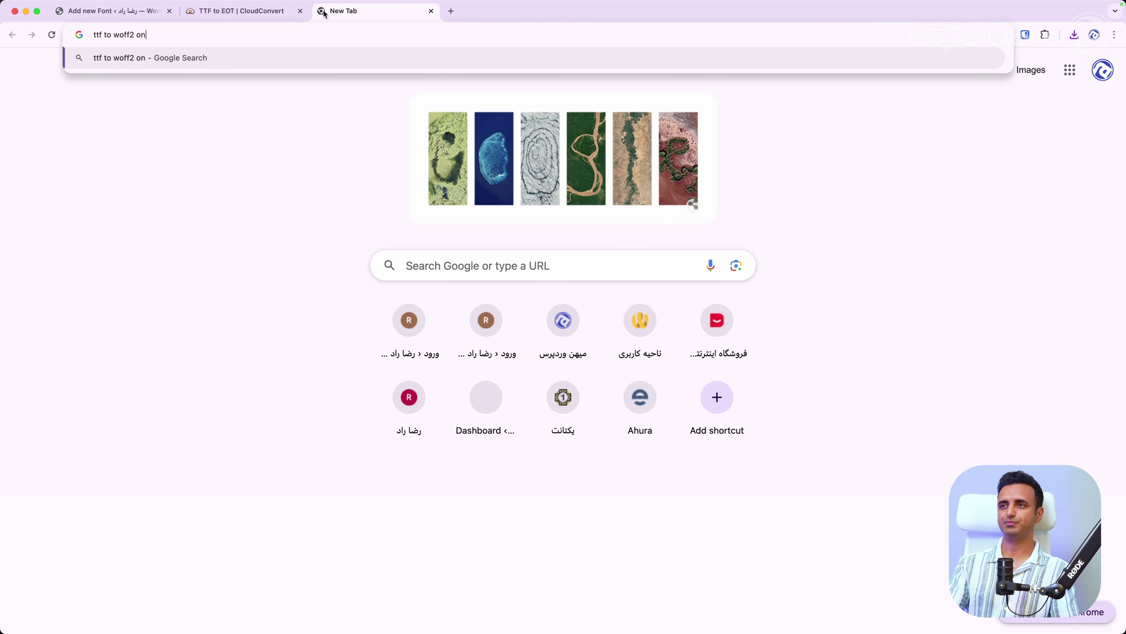
pyautogui.press('Return')
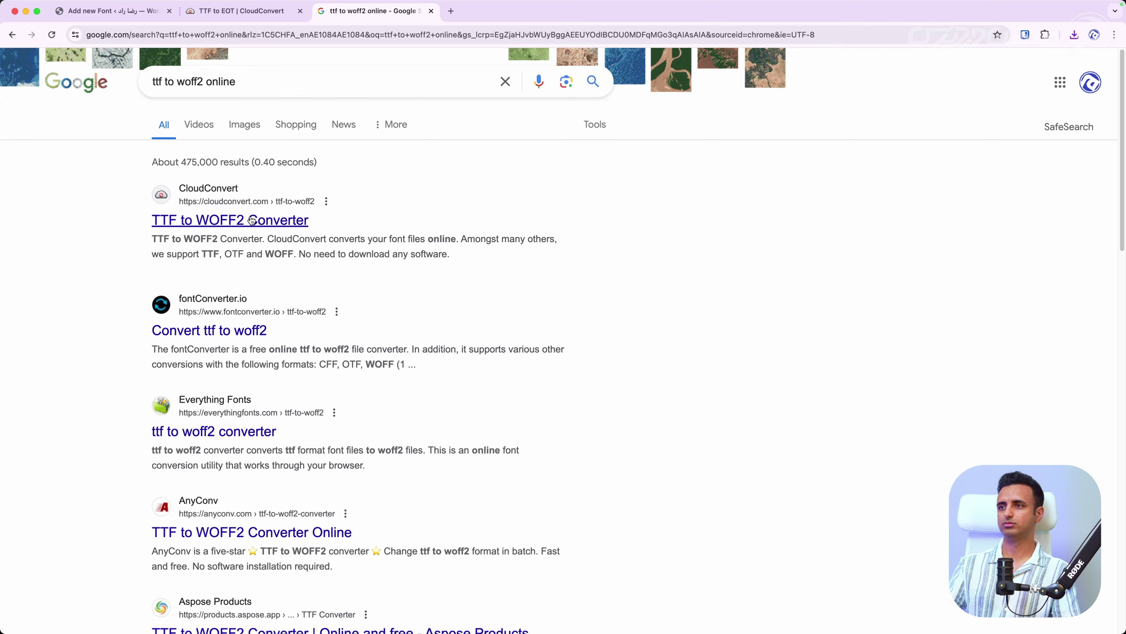
pyautogui.click(250, 220)
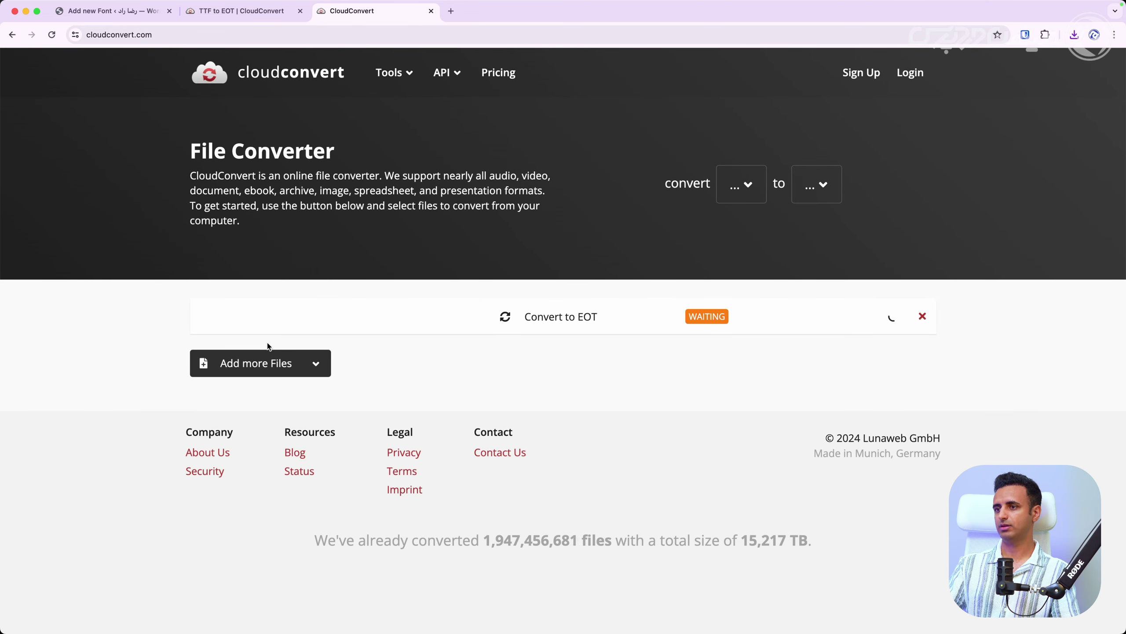
# - Add Roboto-Regular.ttf from Downloads in CloudConvert, start its conversion to WOFF2, and close the TTF to EOT tab
pyautogui.click(275, 360)
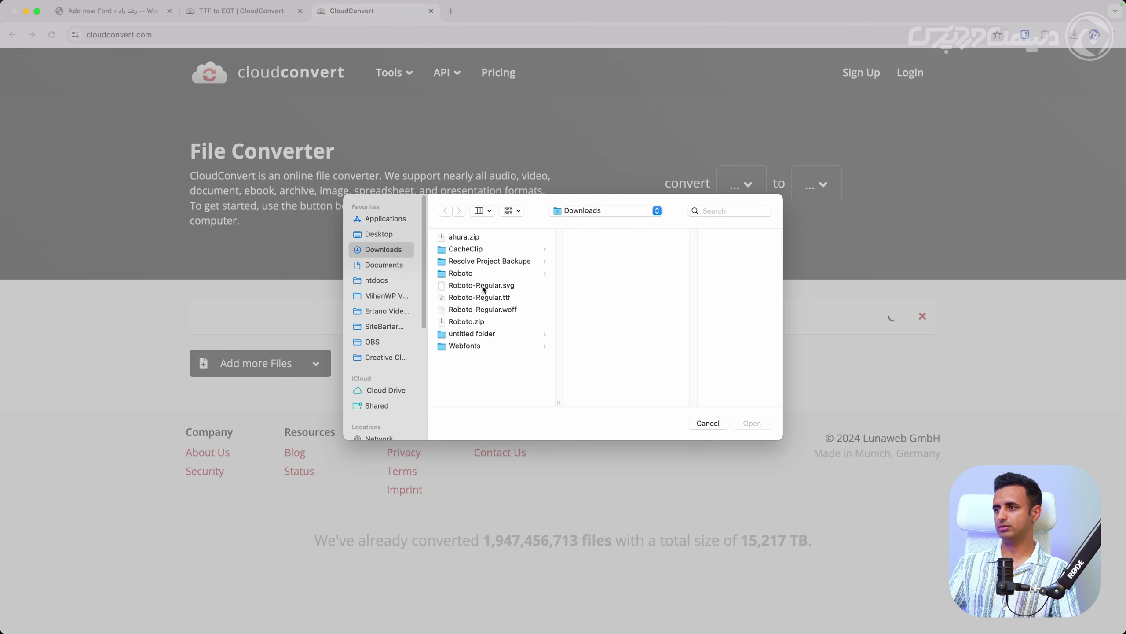
pyautogui.doubleClick(485, 298)
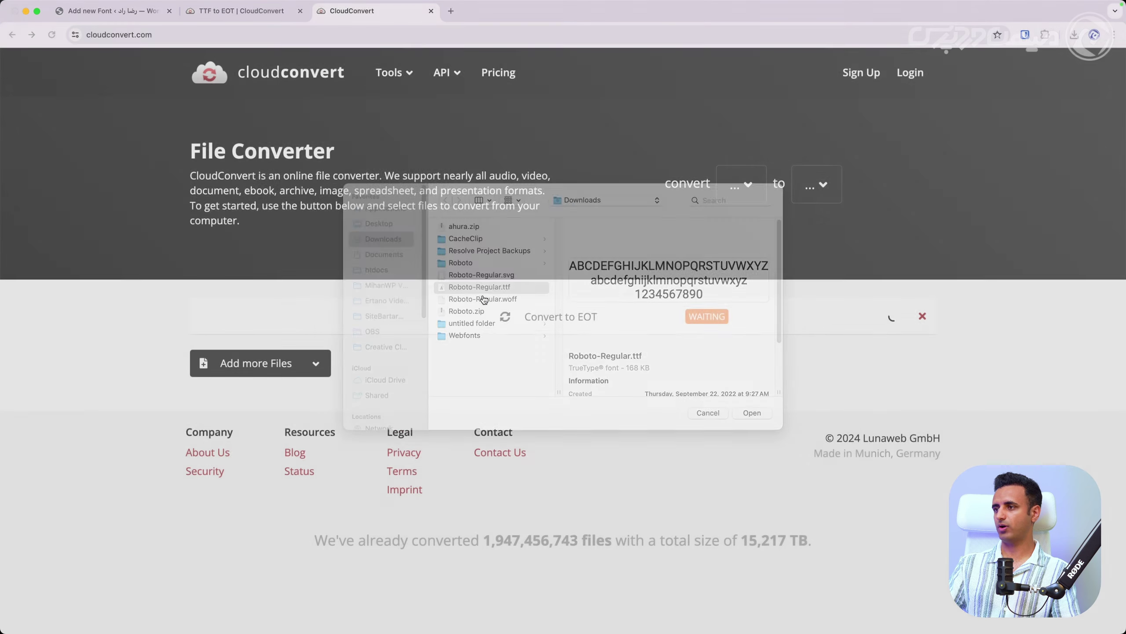
pyautogui.click(606, 336)
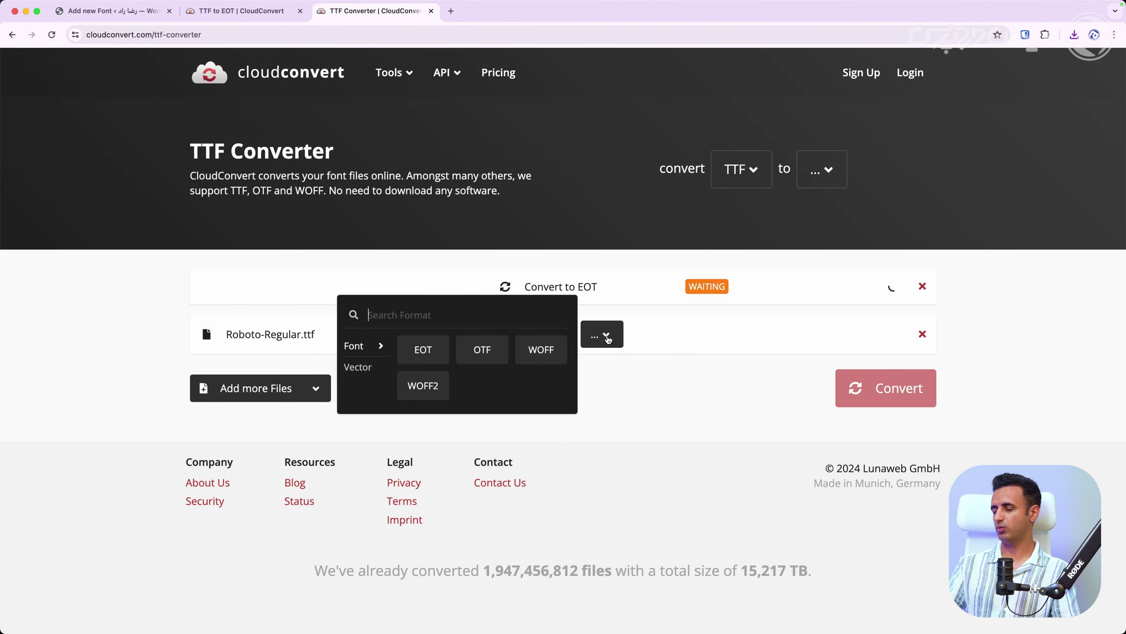
pyautogui.click(433, 378)
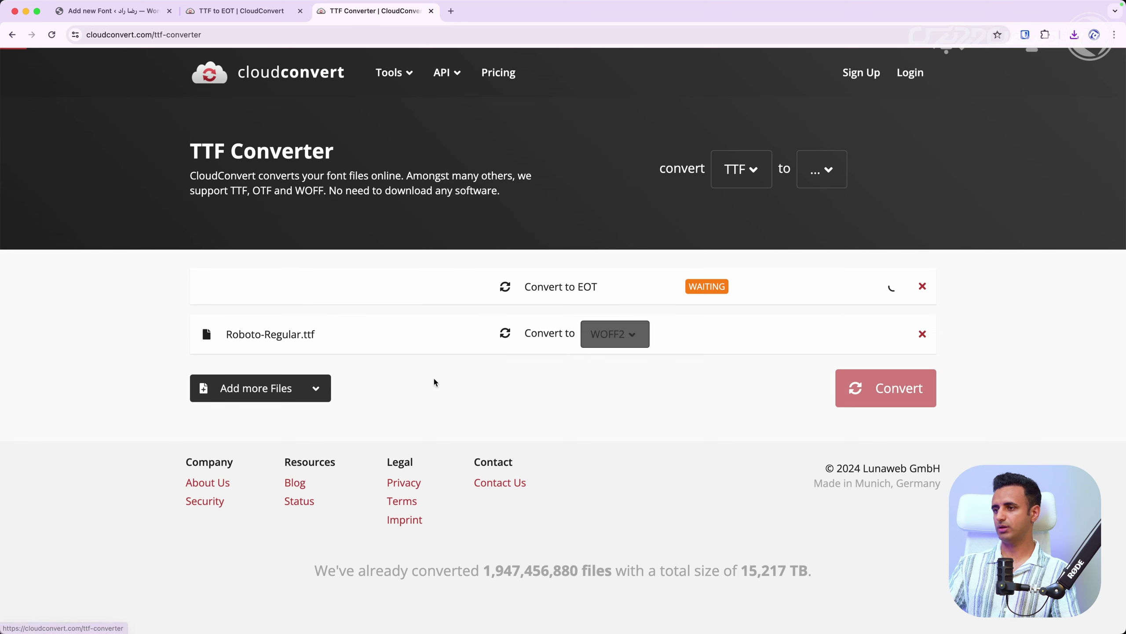
pyautogui.click(867, 380)
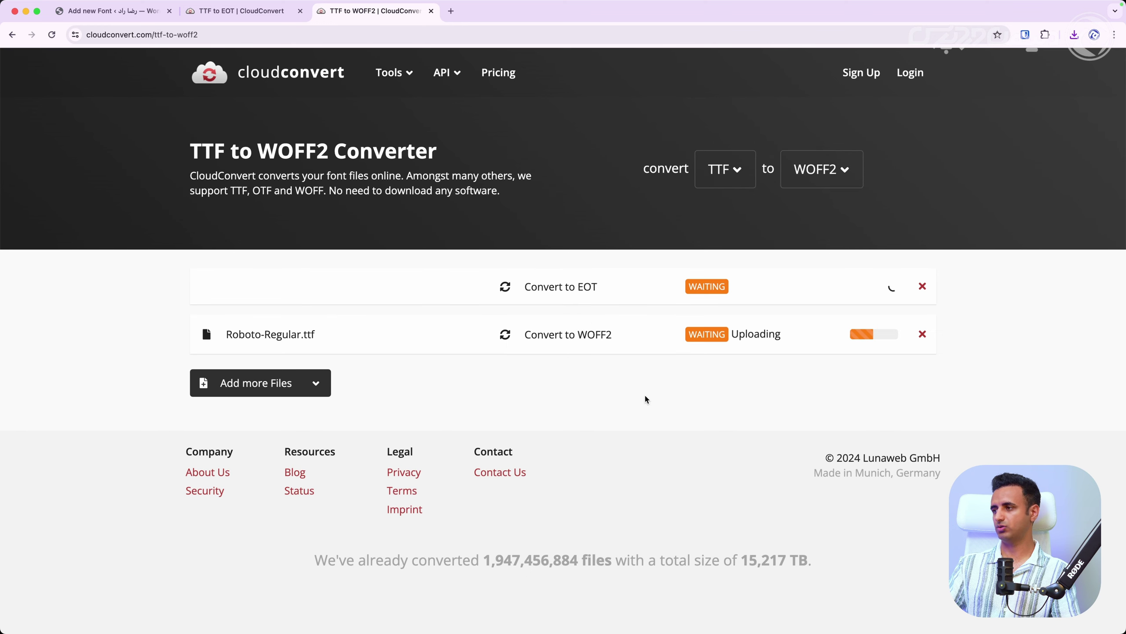
pyautogui.click(300, 11)
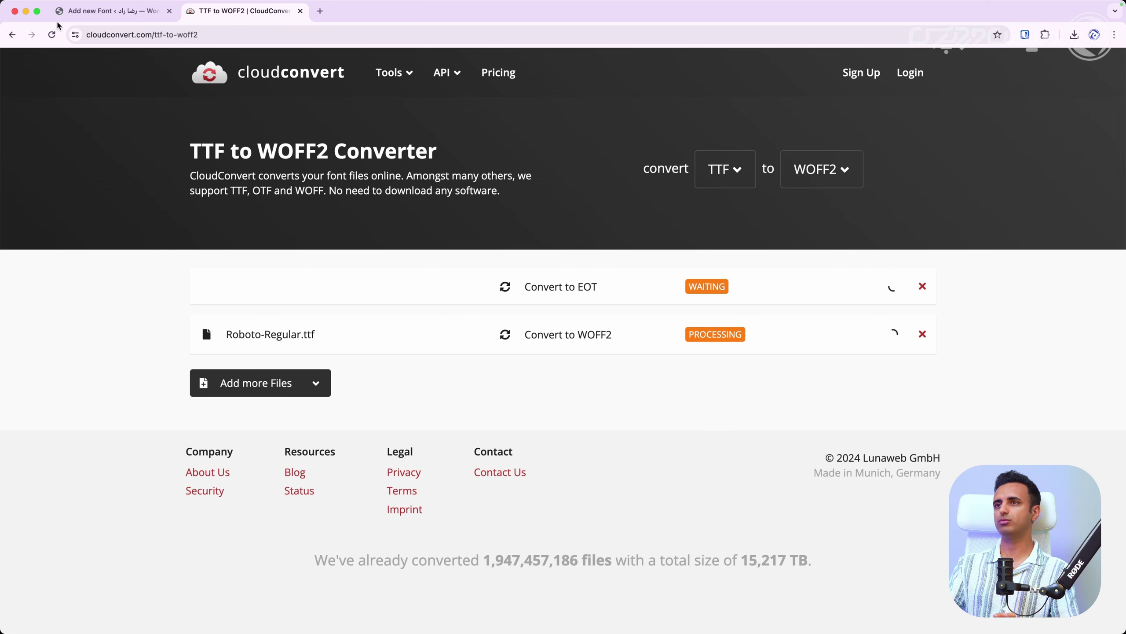
# - Try to upload Roboto-Regular.woff from Downloads as the WOFF file of the Roboto font's Normal variation in WordPress
pyautogui.click(79, 13)
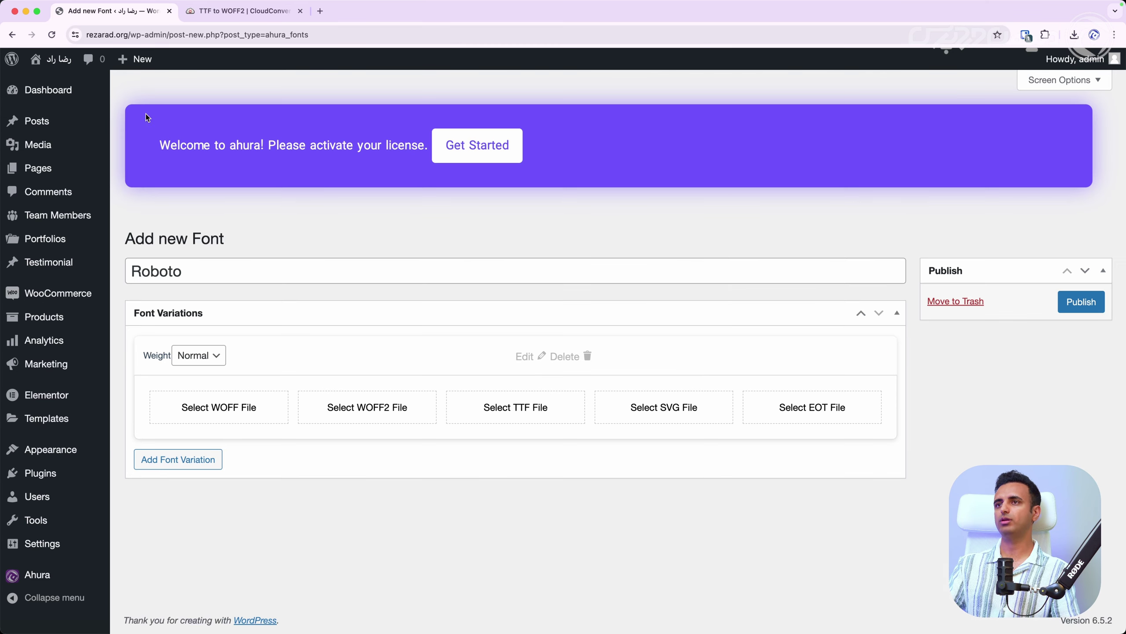
pyautogui.click(218, 413)
pyautogui.moveTo(81, 620)
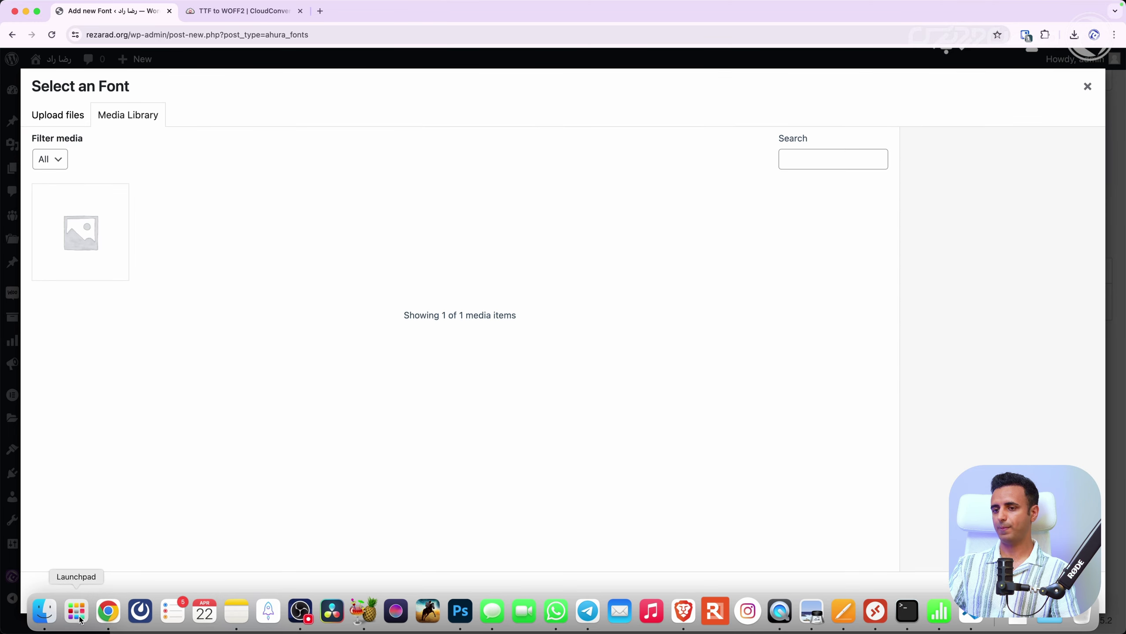
pyautogui.click(45, 611)
pyautogui.click(156, 89)
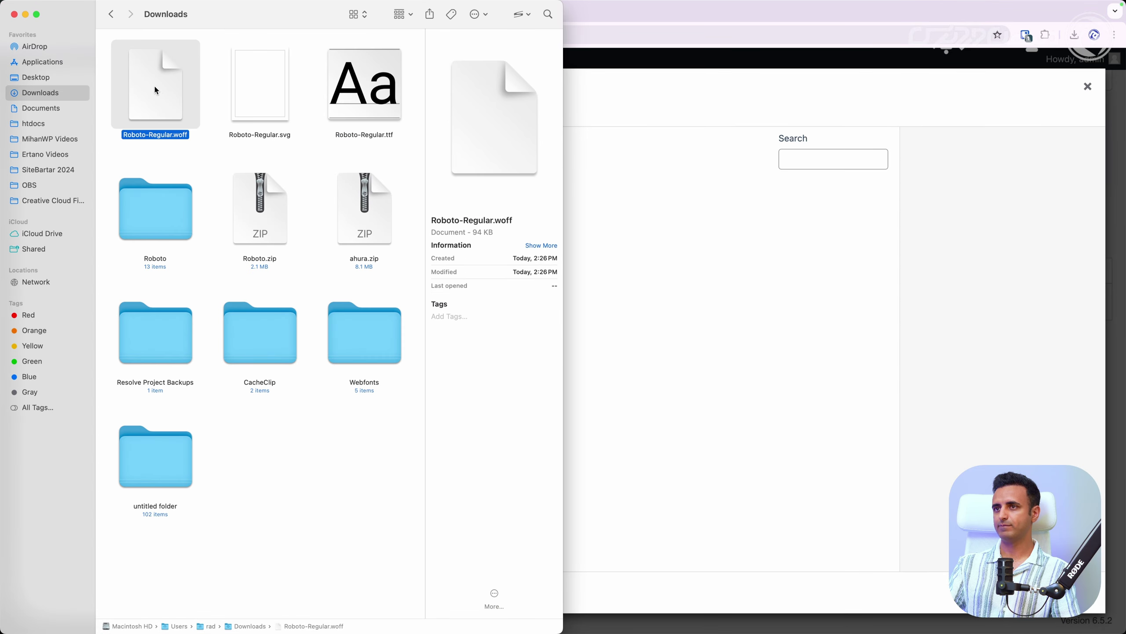
pyautogui.moveTo(157, 89); pyautogui.dragTo(719, 310)
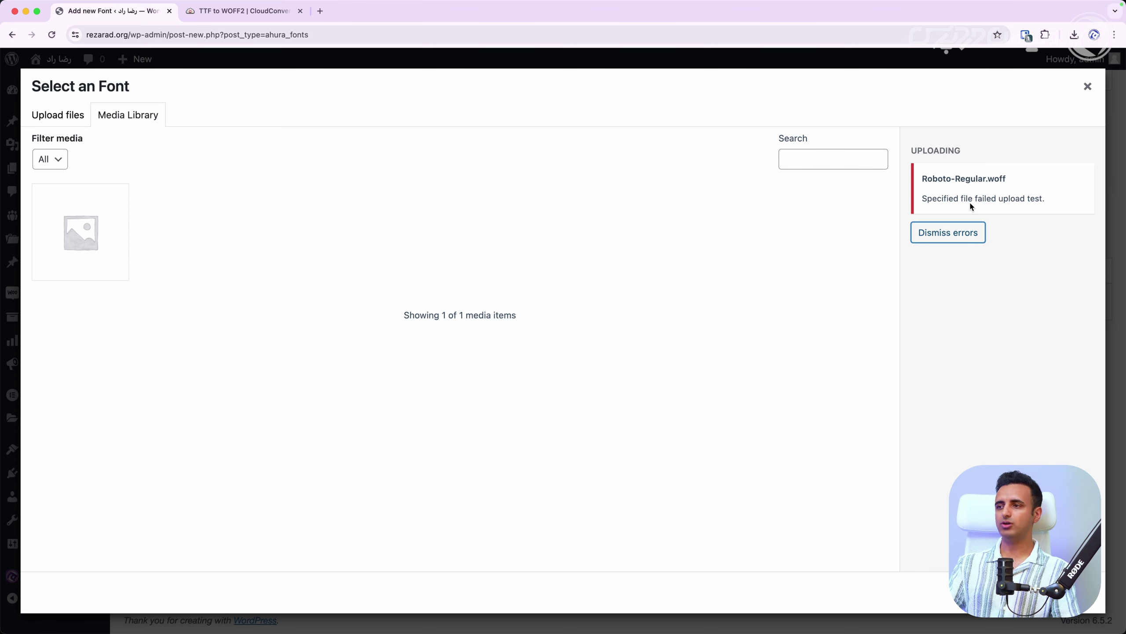
pyautogui.click(1089, 87)
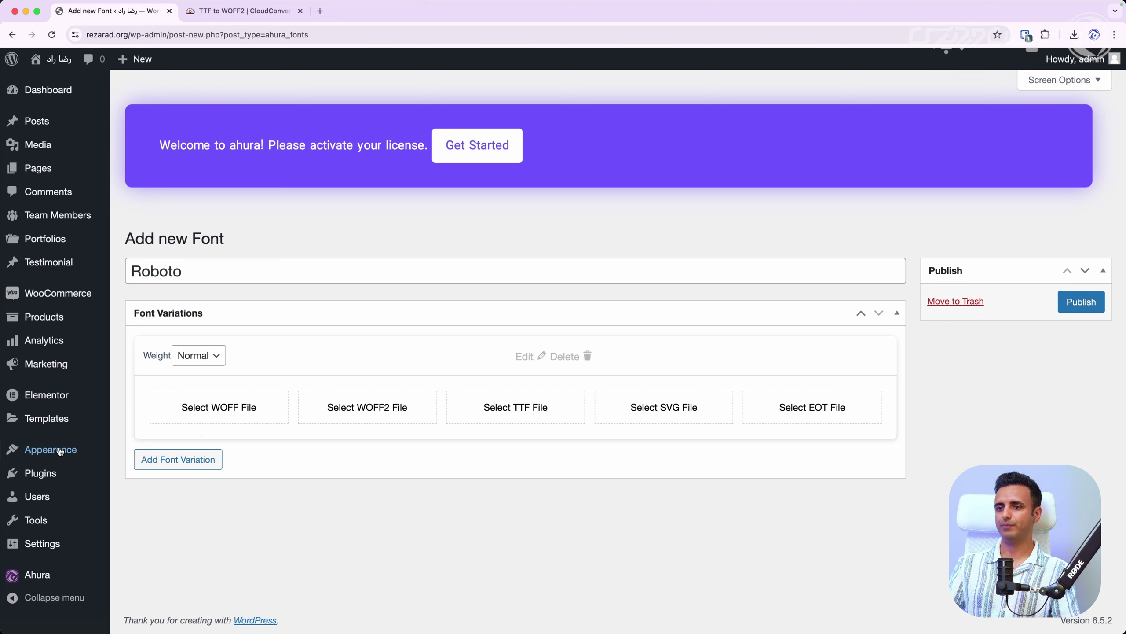
# - Open Ahura's Theme Settings in a new tab and go to the file upload options under Global Settings
pyautogui.moveTo(70, 572)
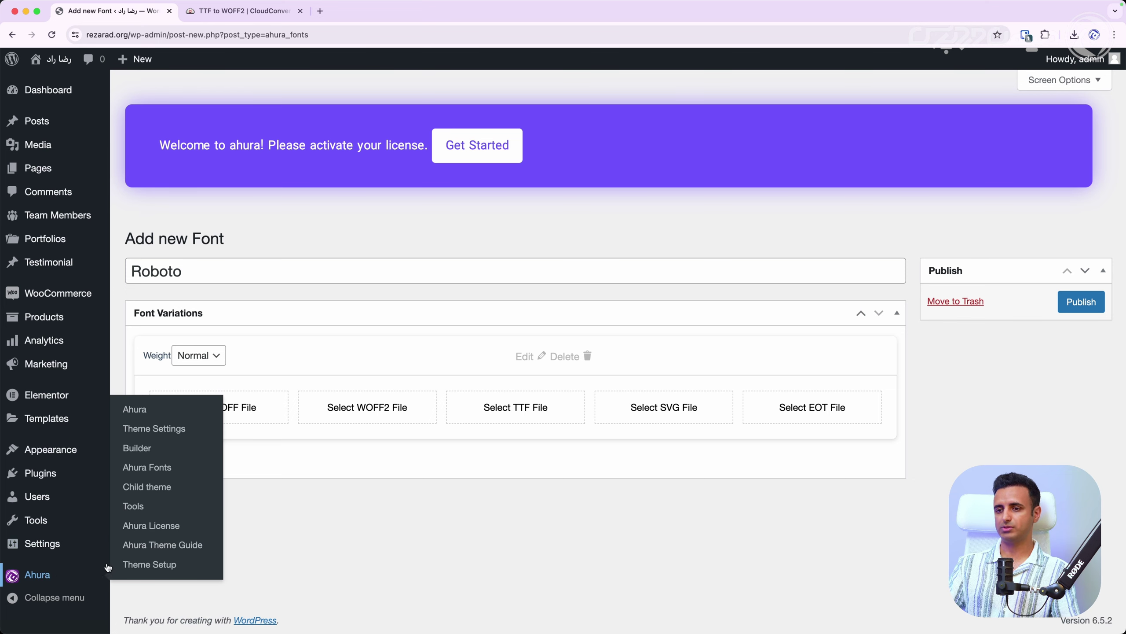
pyautogui.keyDown('super'); pyautogui.click(158, 429); pyautogui.keyUp('super')
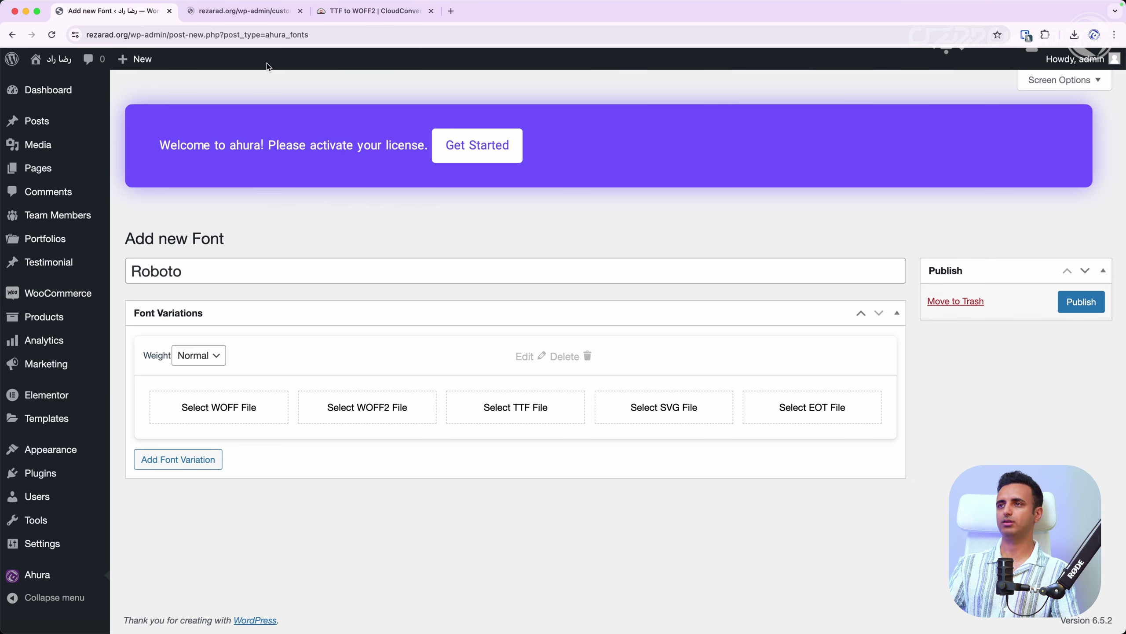
pyautogui.click(251, 16)
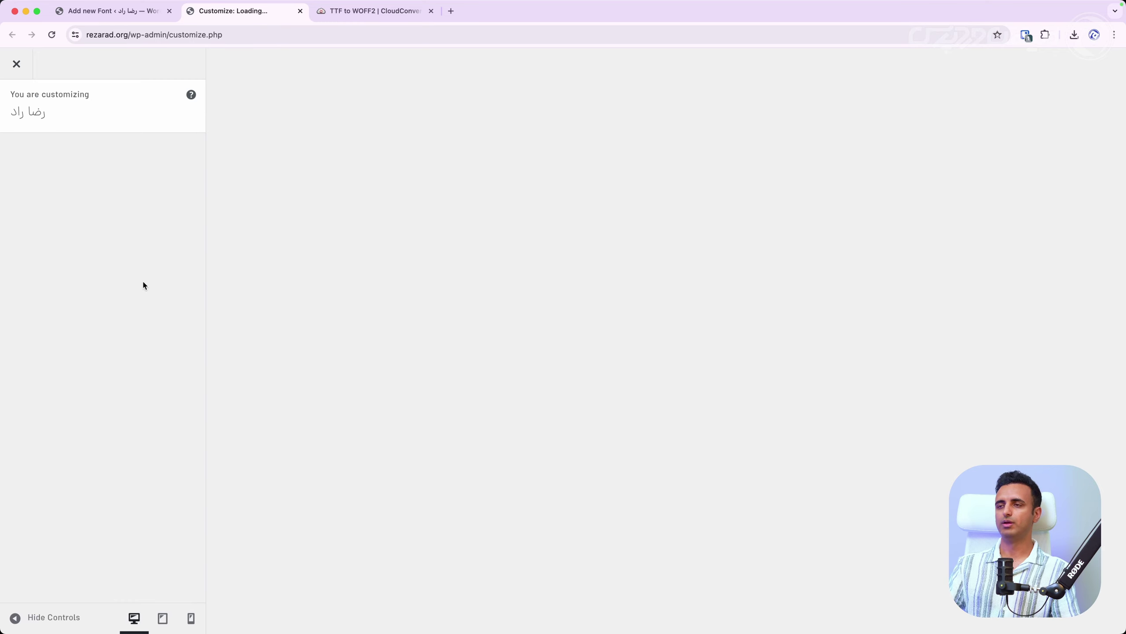
pyautogui.scroll(-4, 144, 285)
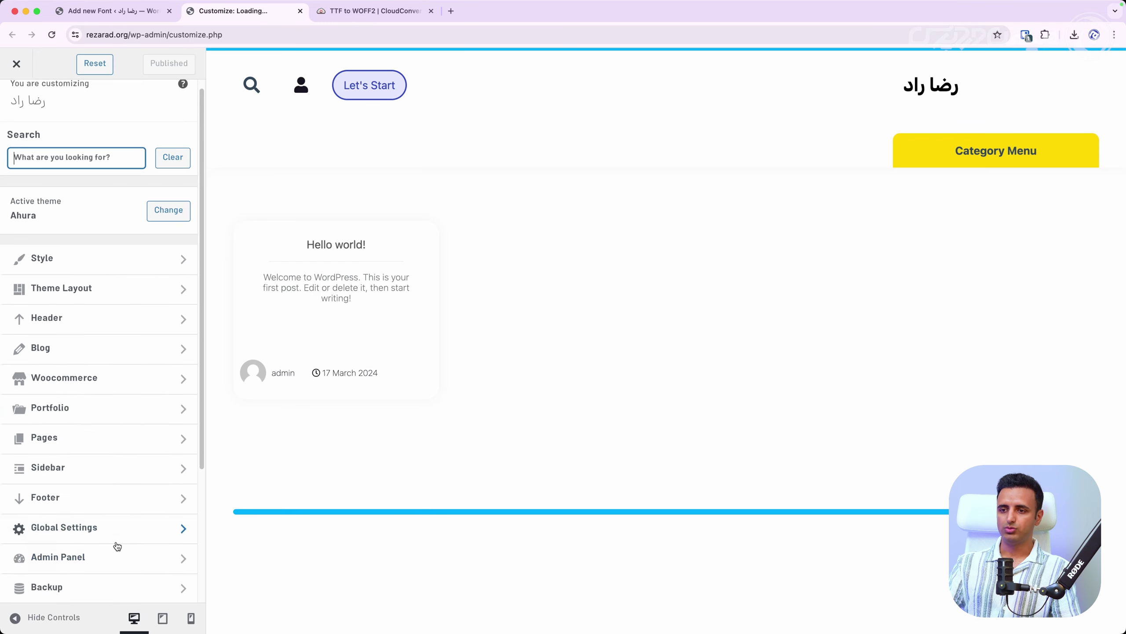
pyautogui.scroll(-5, 120, 558)
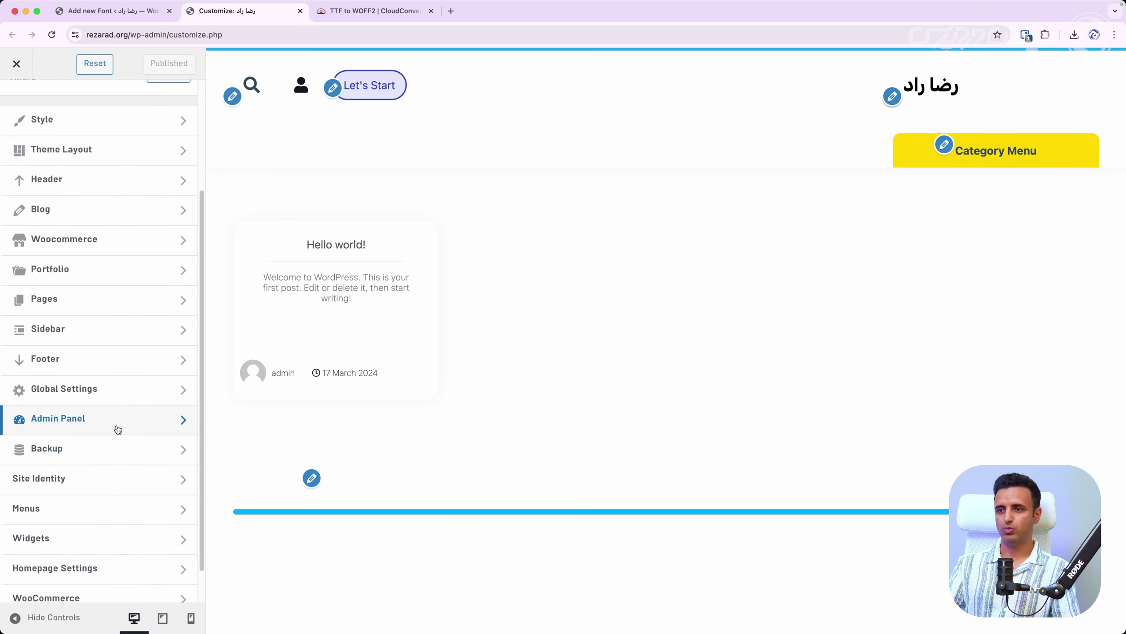
pyautogui.click(118, 391)
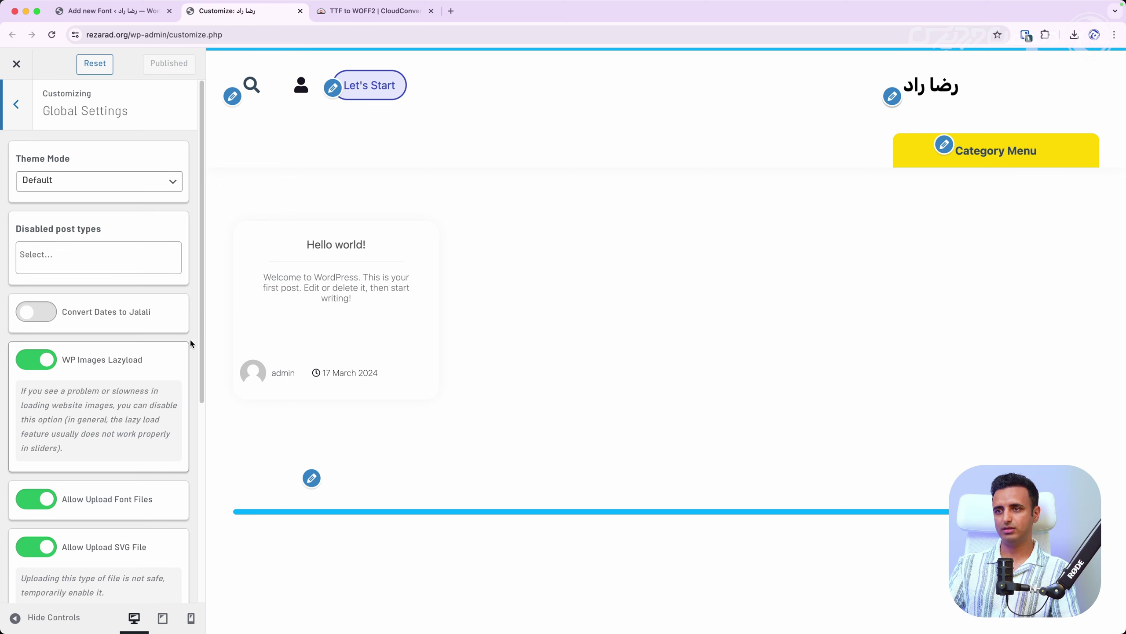
pyautogui.scroll(-2, 145, 469)
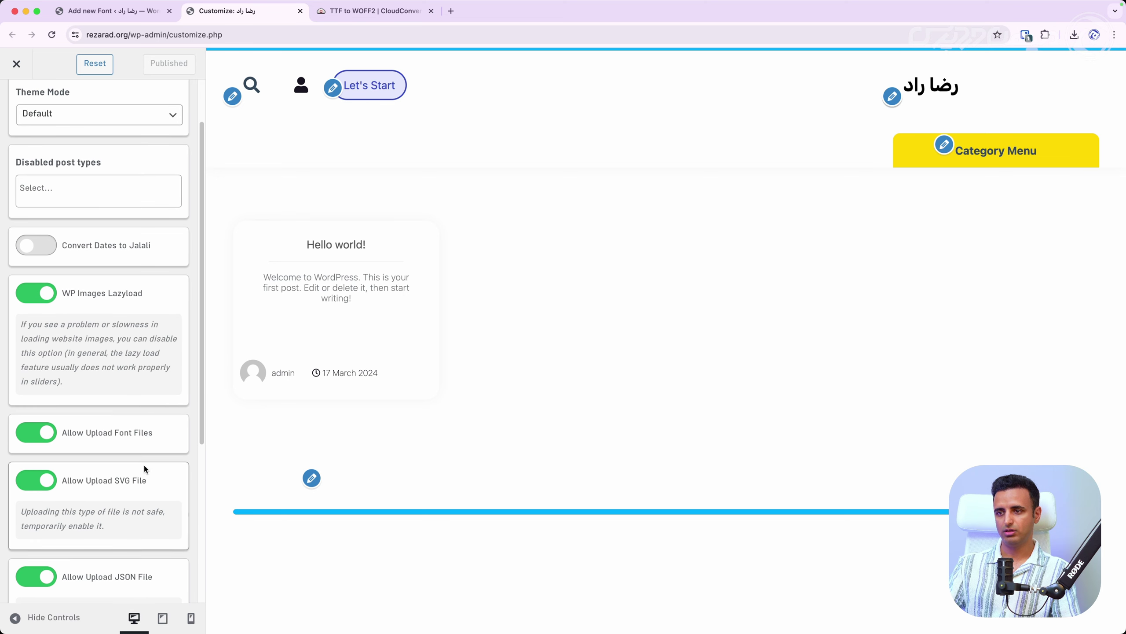
# - Switch Allow Upload Font Files off and back on, and publish the theme settings
pyautogui.click(42, 440)
pyautogui.click(42, 440)
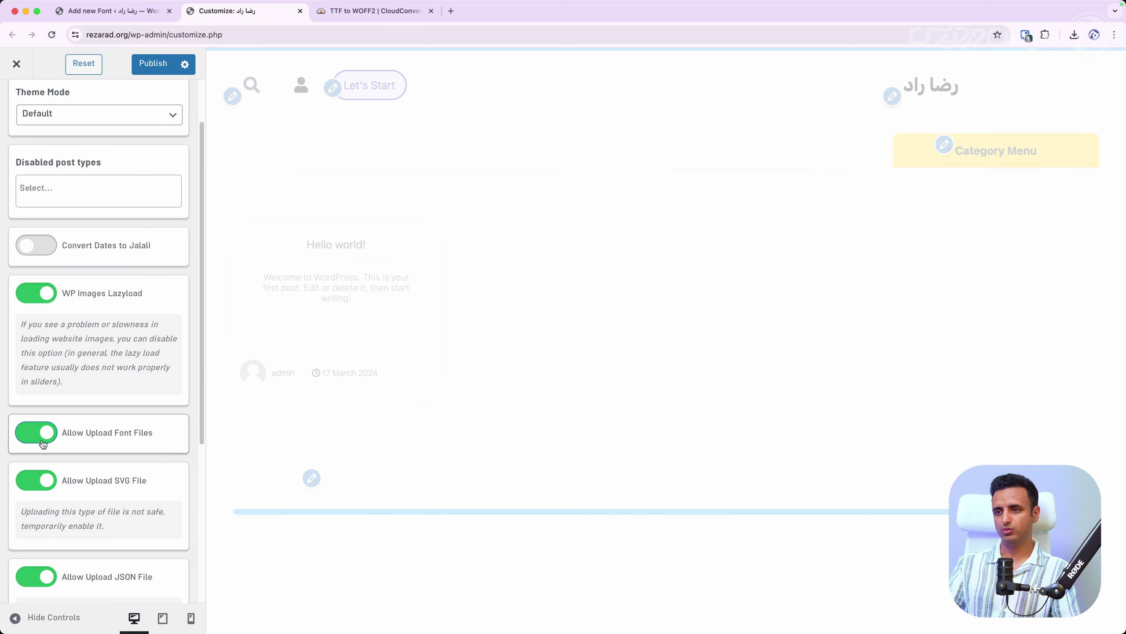
pyautogui.scroll(-5, 43, 443)
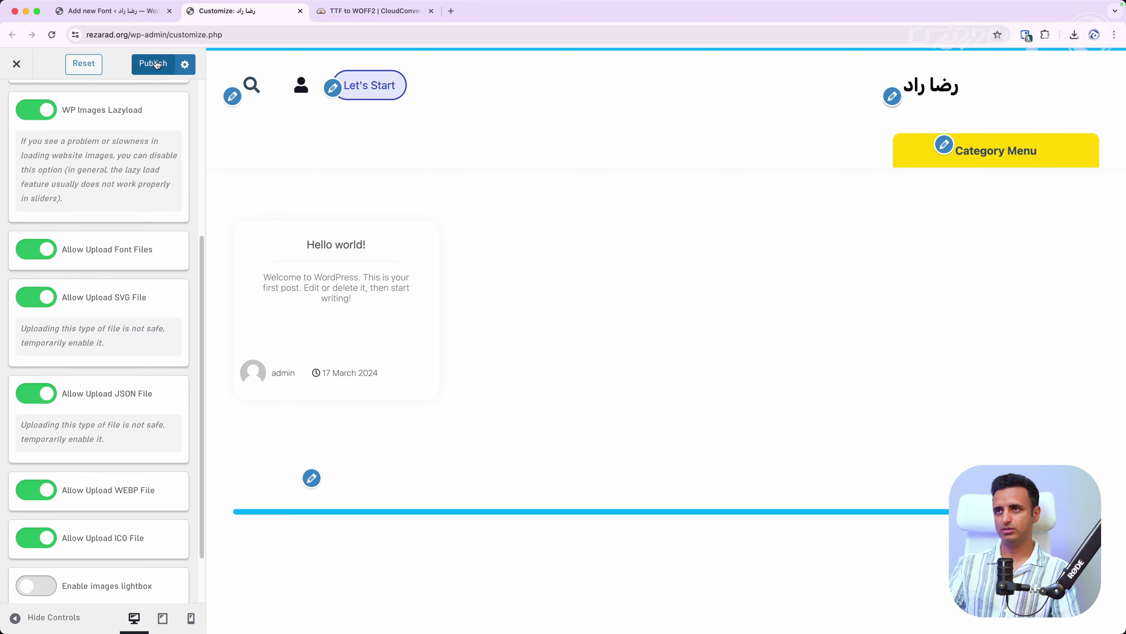
pyautogui.click(155, 64)
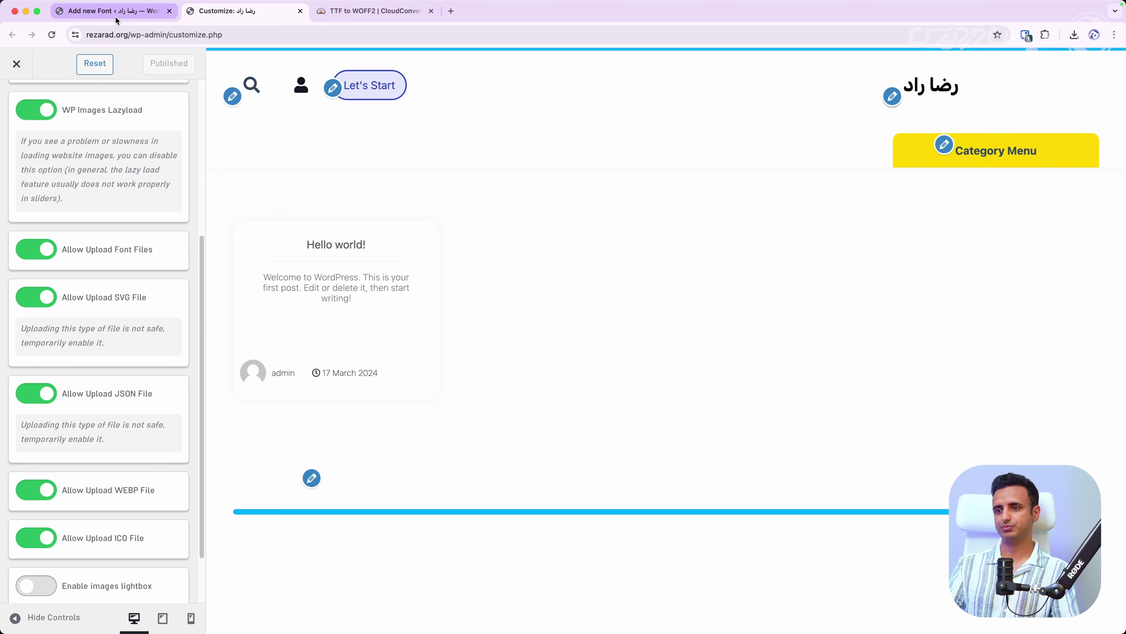
pyautogui.scroll(-2, 108, 306)
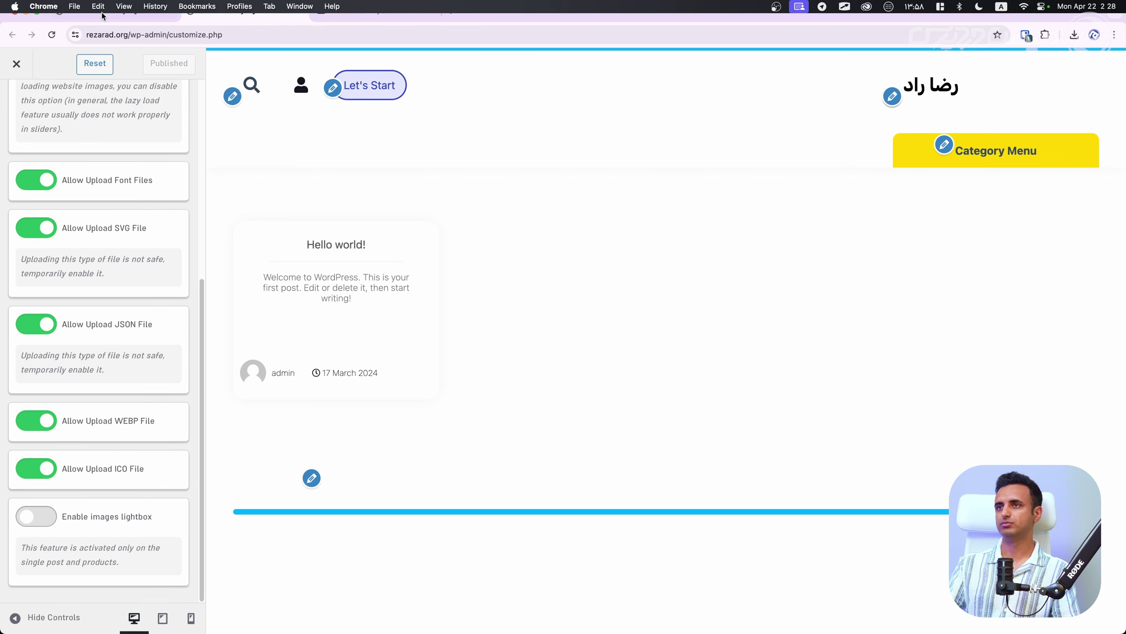
# - Return to the Roboto font page and retry uploading Roboto-Regular.woff as the Normal variation's WOFF file
pyautogui.click(102, 17)
pyautogui.click(237, 419)
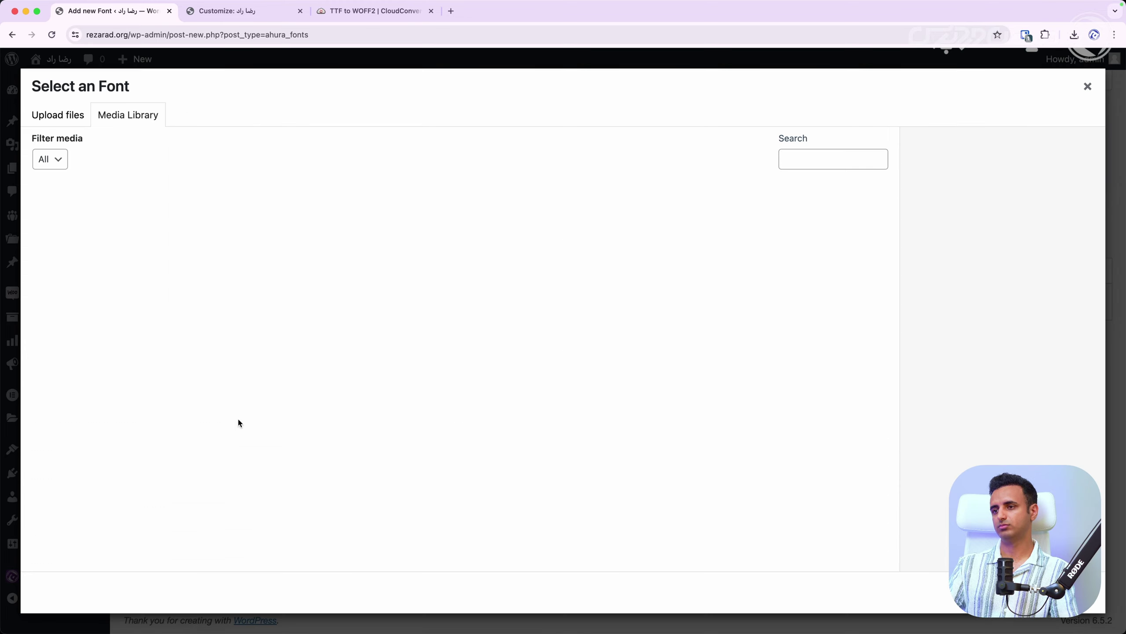
pyautogui.hotkey('ctrl', 'Up')
pyautogui.click(439, 355)
pyautogui.moveTo(157, 111); pyautogui.dragTo(794, 433)
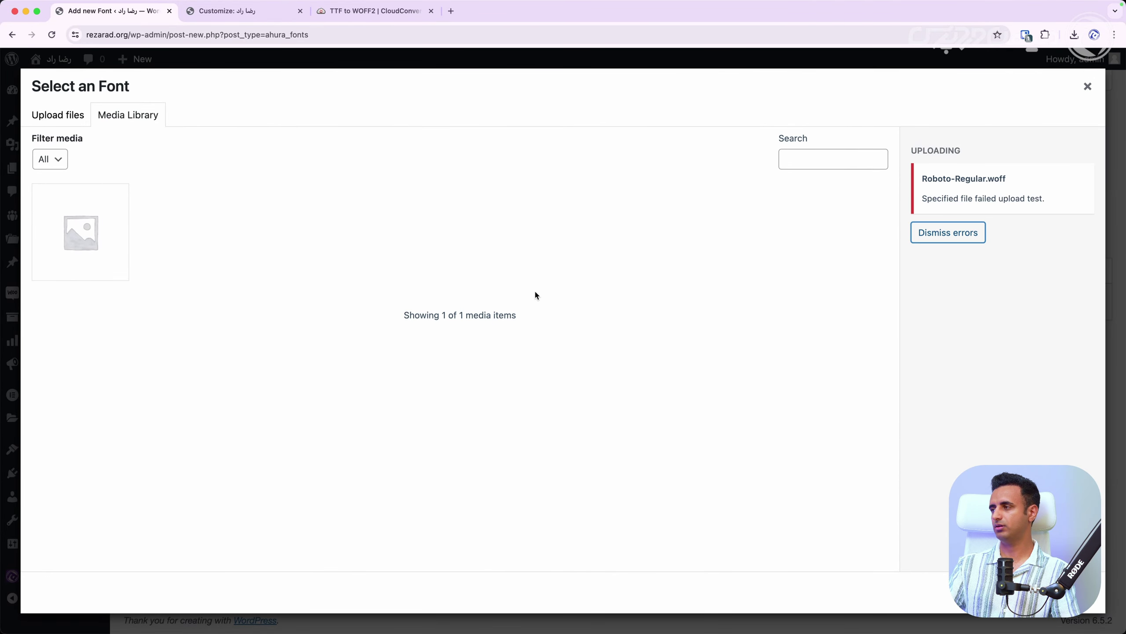
pyautogui.click(1087, 86)
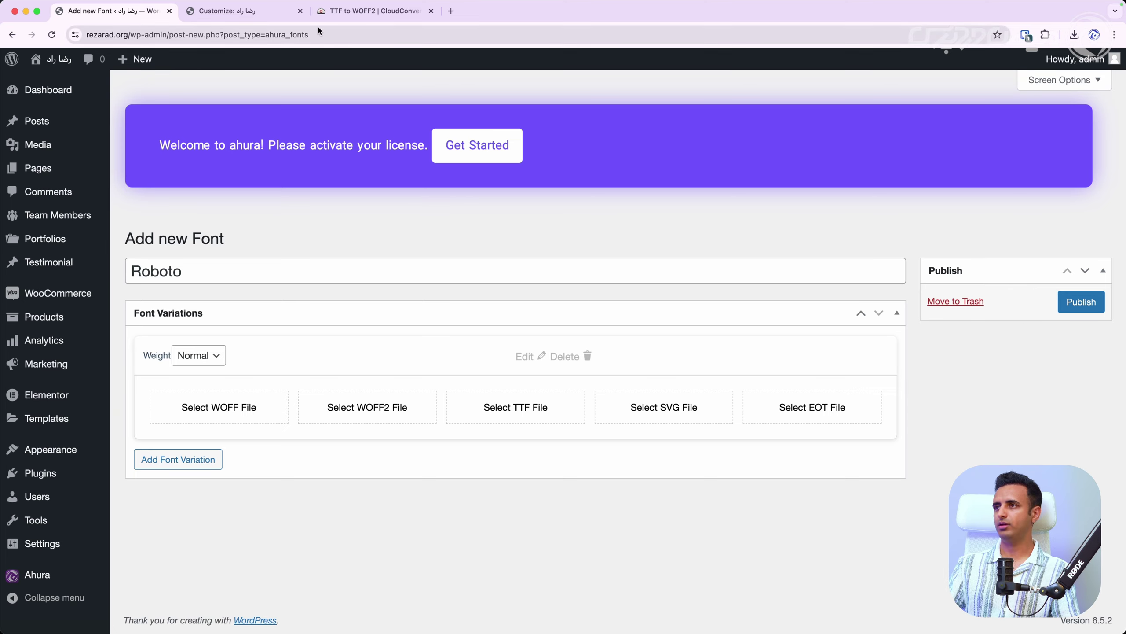
# - Open the Limoo hosting panel's login page at panel.limoo.host in a new tab
pyautogui.click(451, 11)
pyautogui.write('limoo.host')
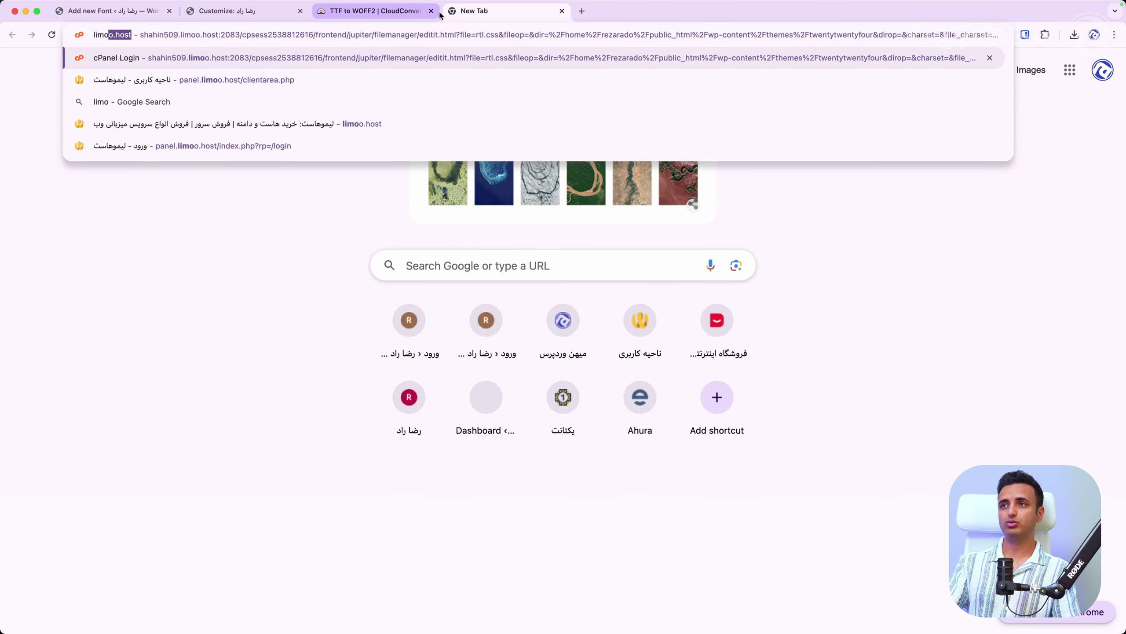
pyautogui.press('Return')
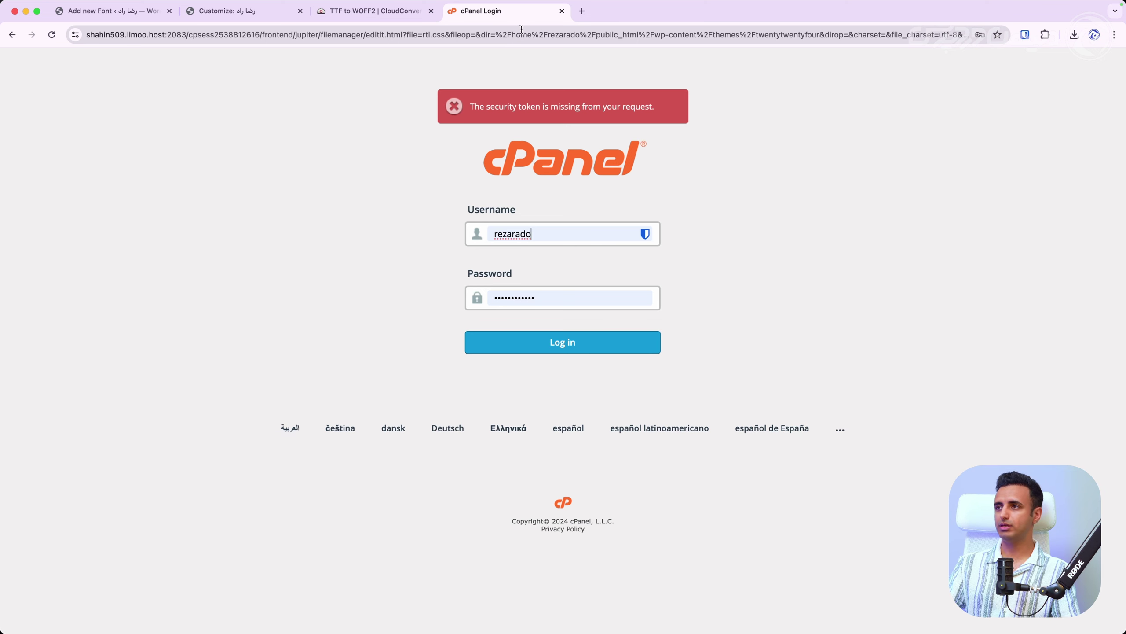
pyautogui.click(521, 32)
pyautogui.write('limoo')
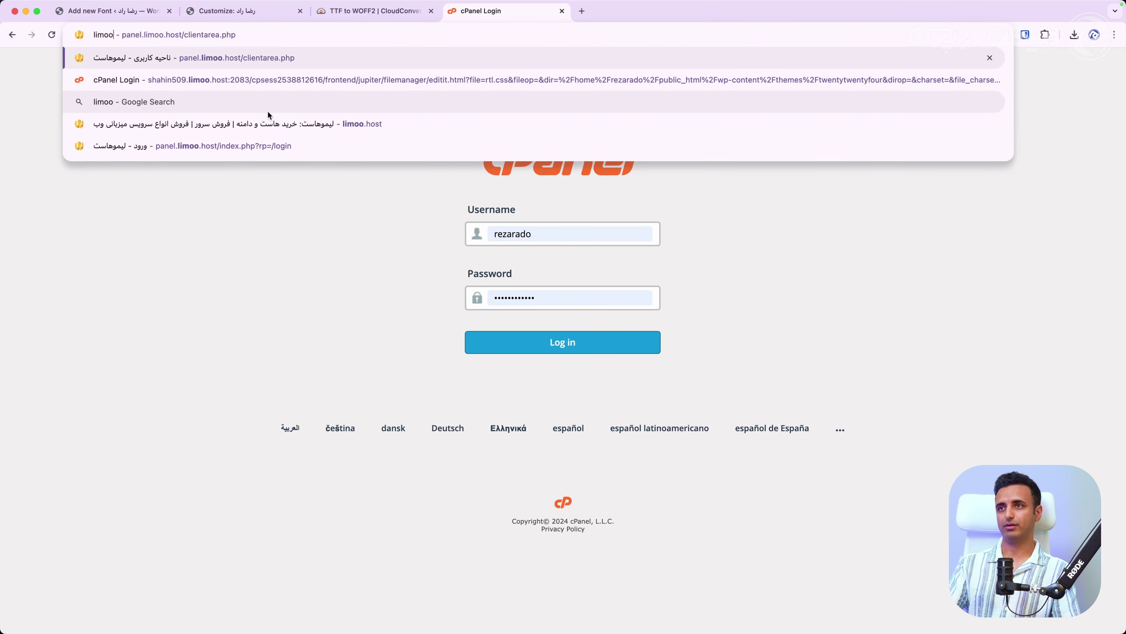
pyautogui.press('Down')
pyautogui.press('Down')
pyautogui.press('Down')
pyautogui.press('Down')
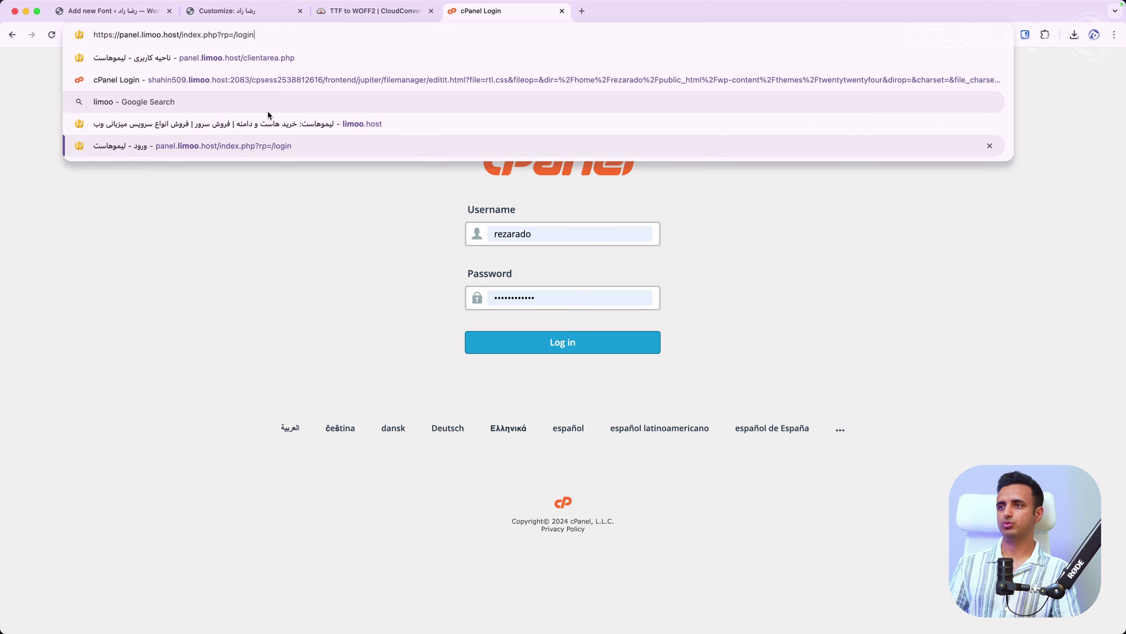
pyautogui.press('BackSpace')
pyautogui.press('BackSpace')
pyautogui.press('BackSpace')
pyautogui.press('BackSpace')
pyautogui.press('BackSpace')
pyautogui.press('BackSpace')
pyautogui.press('BackSpace')
pyautogui.press('BackSpace')
pyautogui.press('BackSpace')
pyautogui.press('BackSpace')
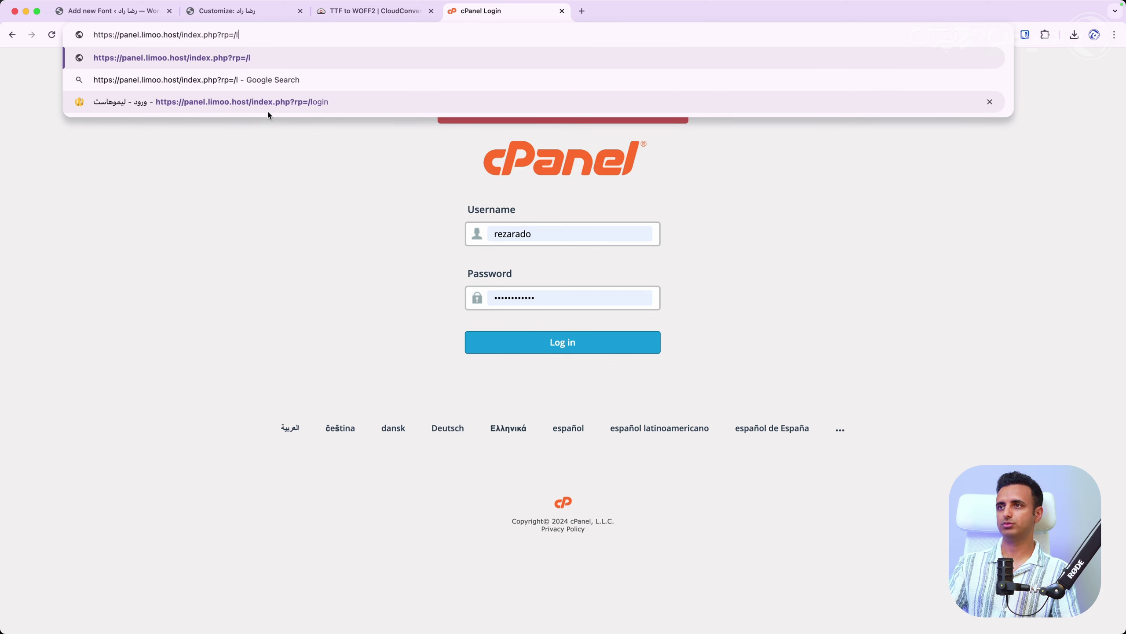
pyautogui.press('Return')
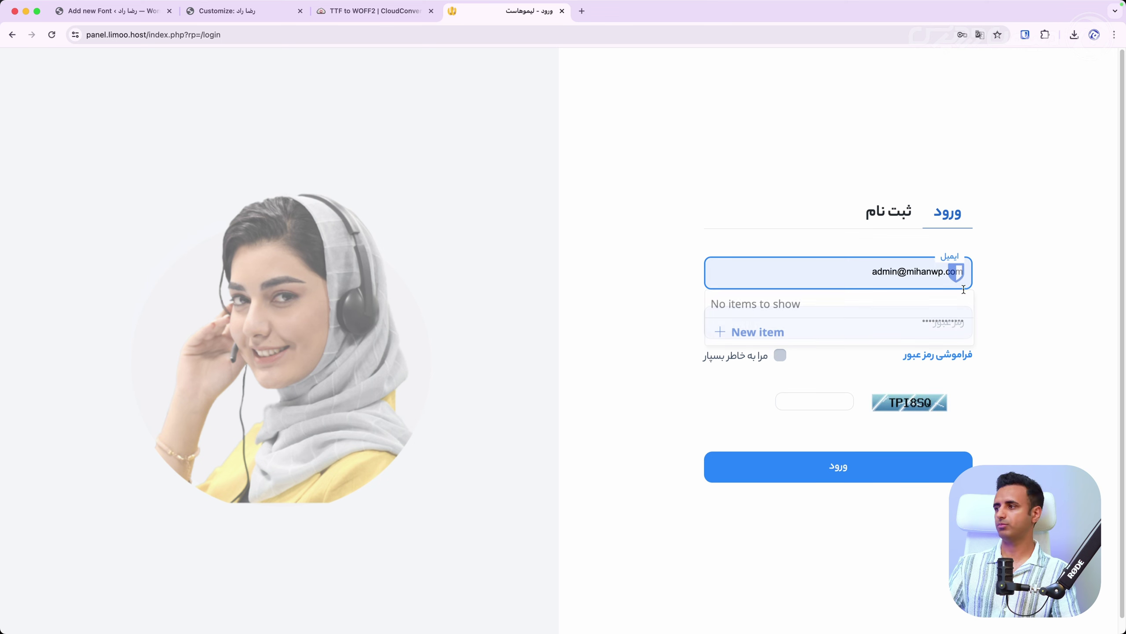
# - Enter the captcha code and log in to the hosting panel with the prefilled credentials
pyautogui.click(811, 401)
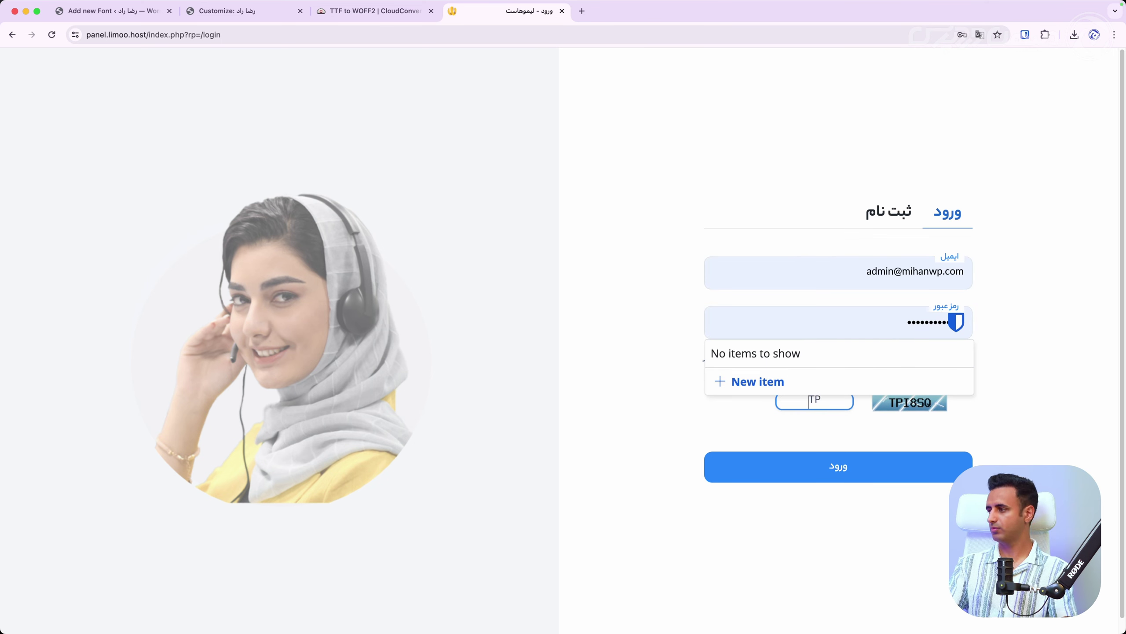
pyautogui.write('TPI')
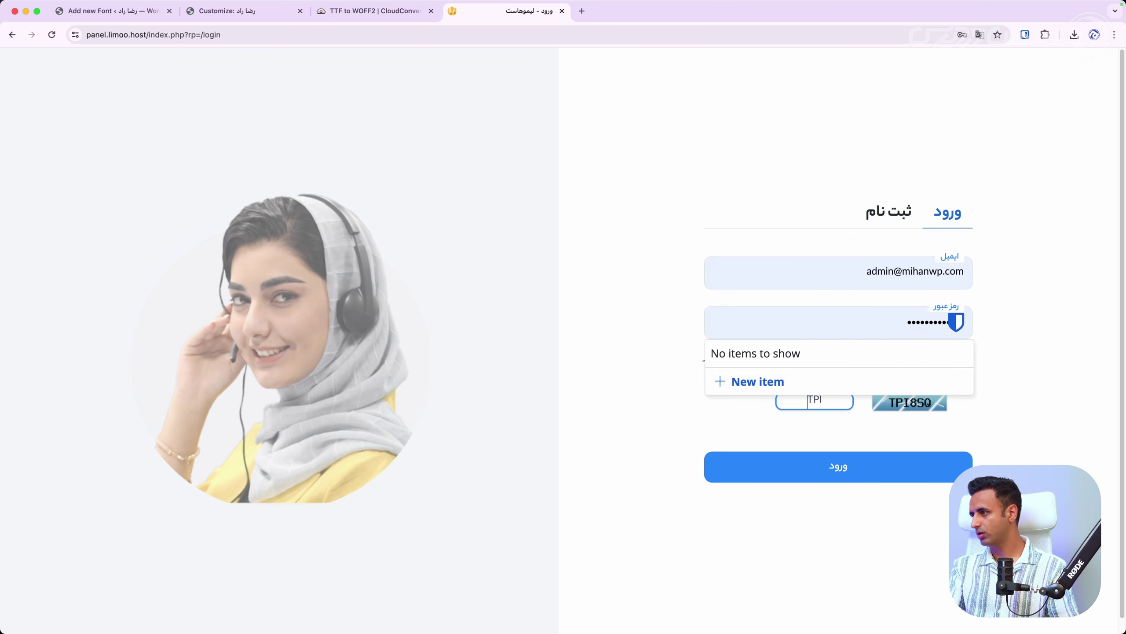
pyautogui.write('8SQ')
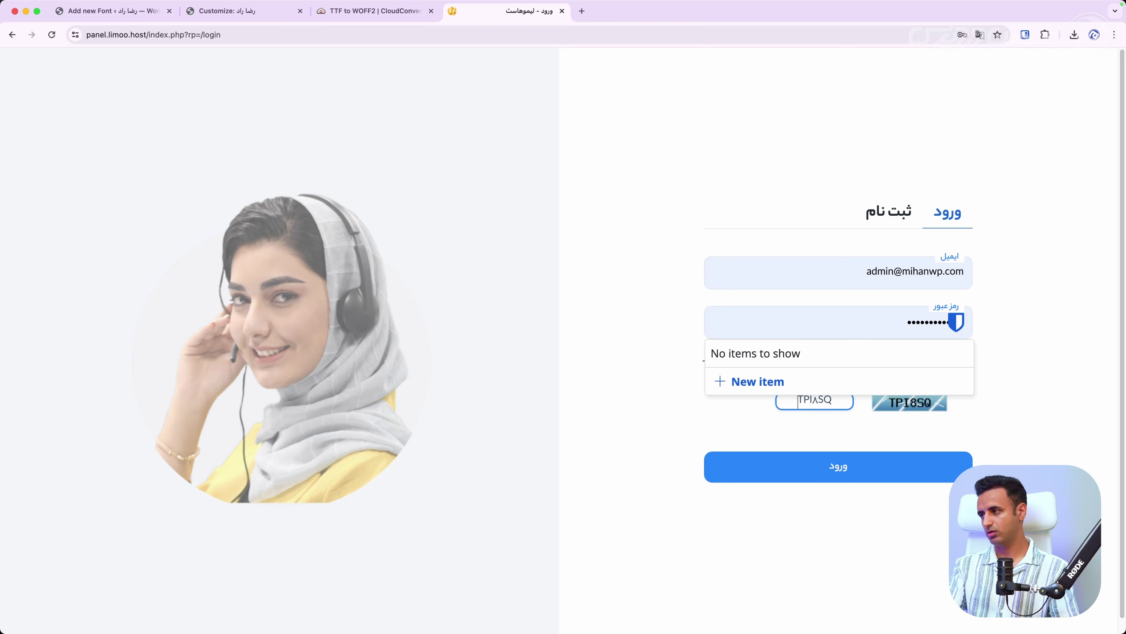
pyautogui.press('Return')
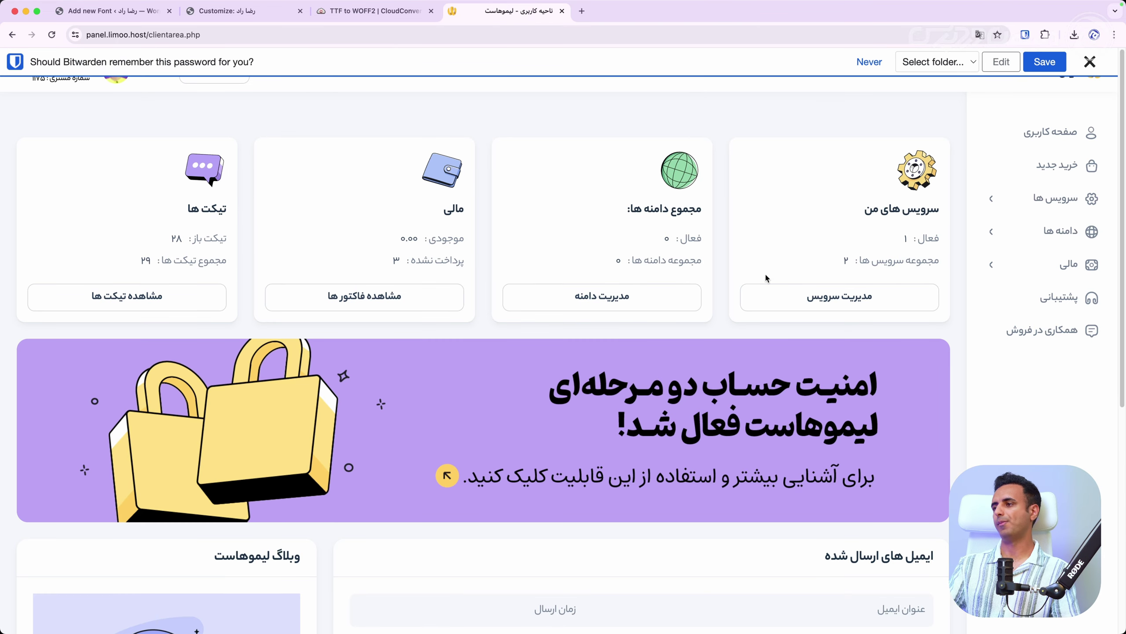
# - Open the File Manager of the active WP5_IR hosting service and close the client area tab
pyautogui.click(1058, 198)
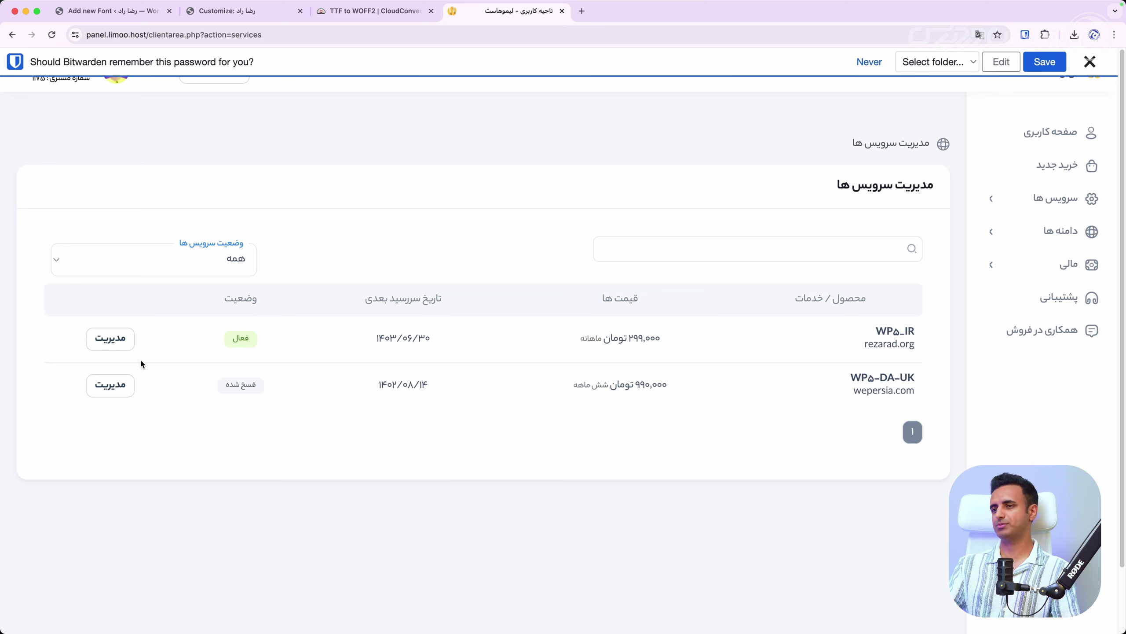
pyautogui.click(103, 345)
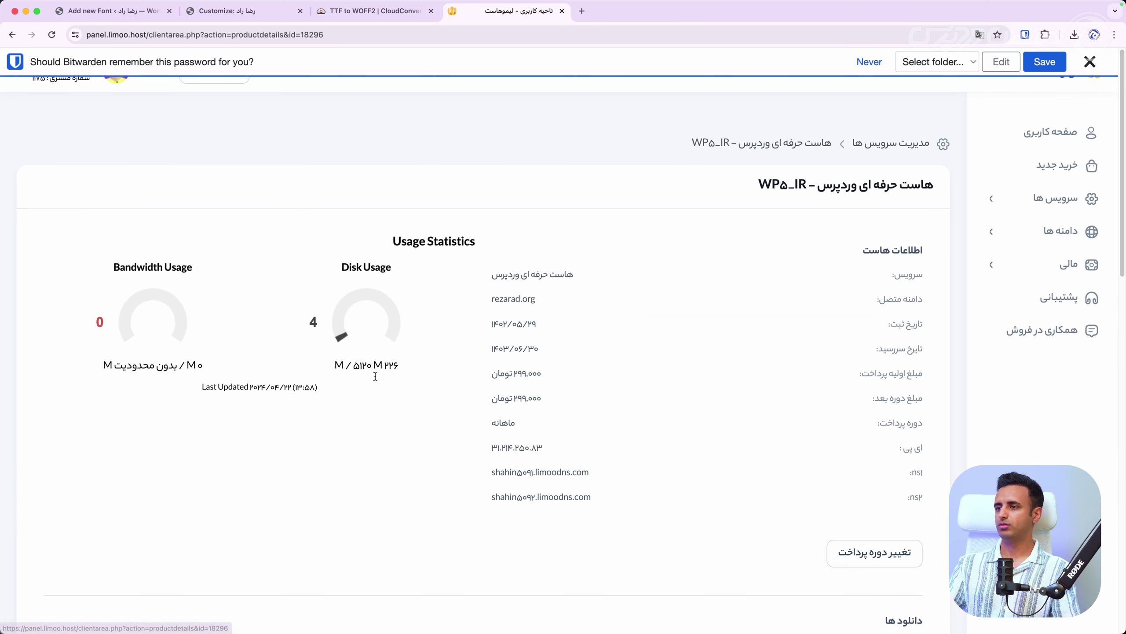
pyautogui.scroll(-10, 322, 410)
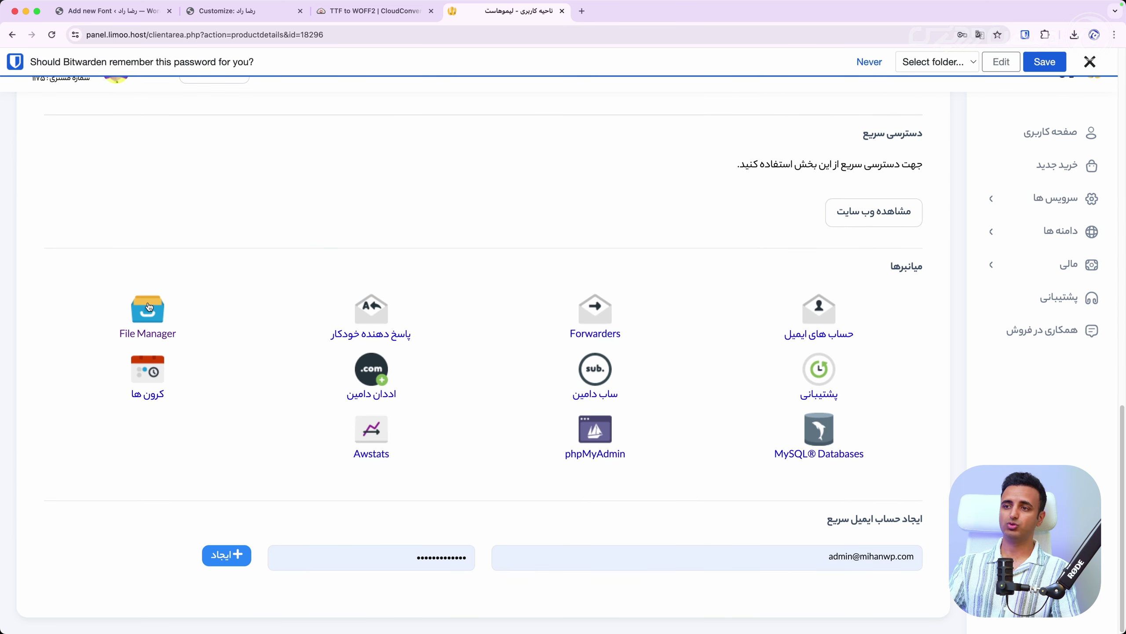
pyautogui.click(146, 305)
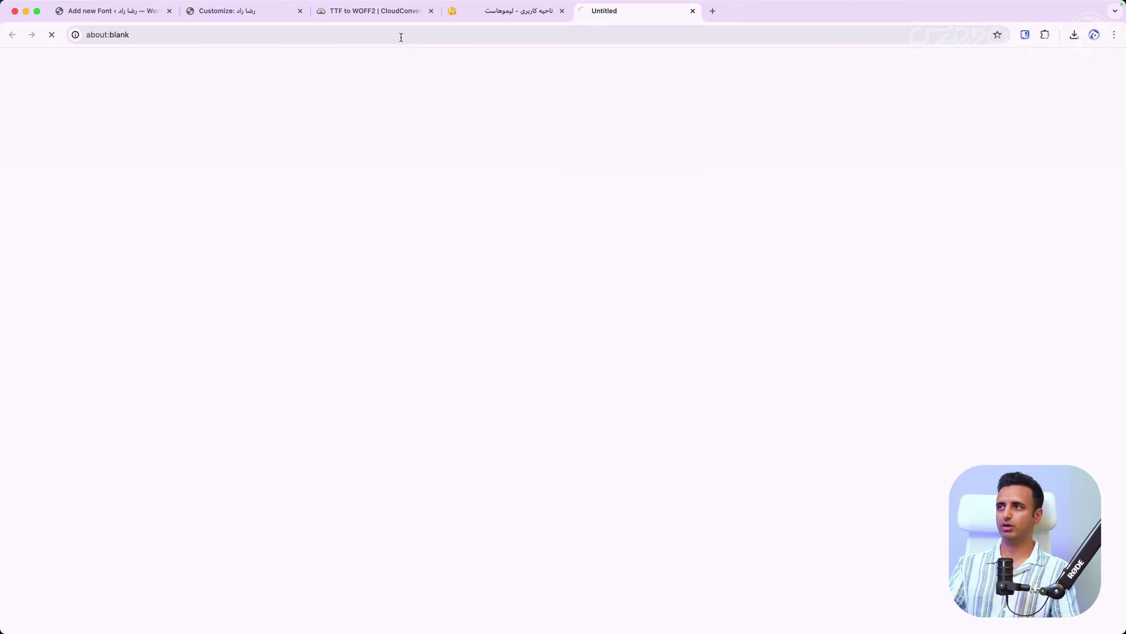
pyautogui.click(561, 11)
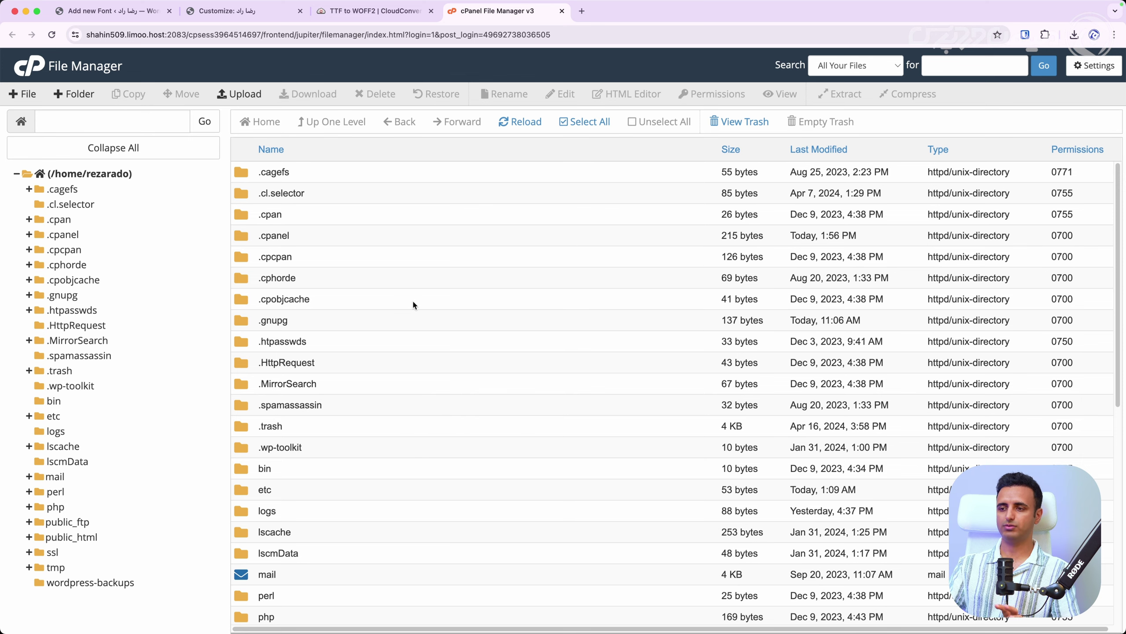
# - Browse to the Ahura theme folder public_html/wp-content/themes/ahura
pyautogui.scroll(-7, 413, 307)
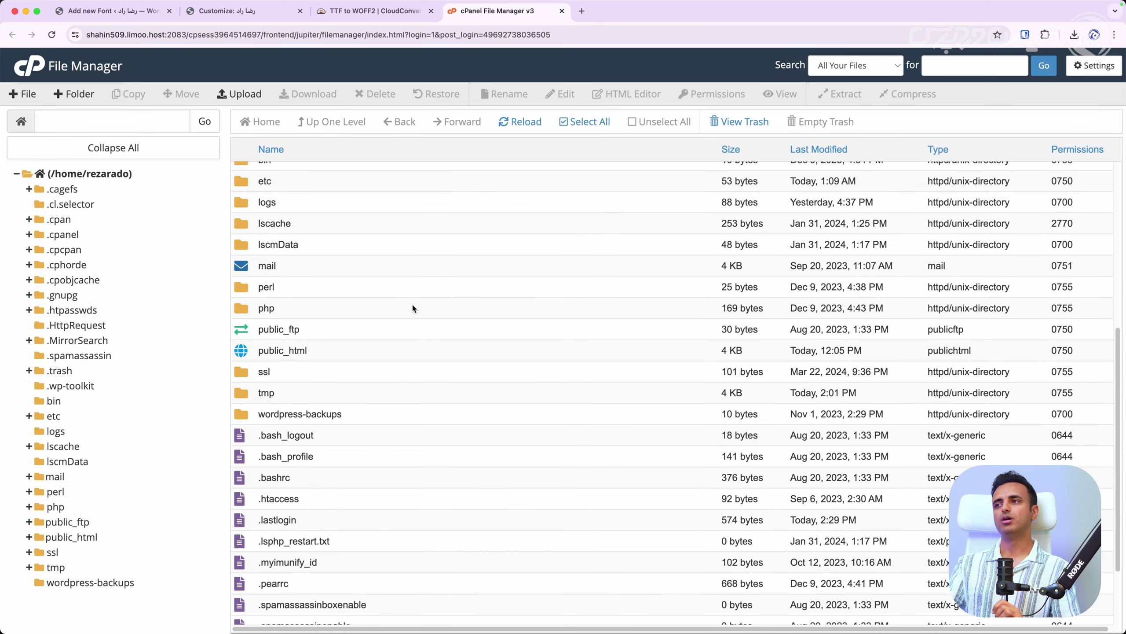
pyautogui.doubleClick(284, 350)
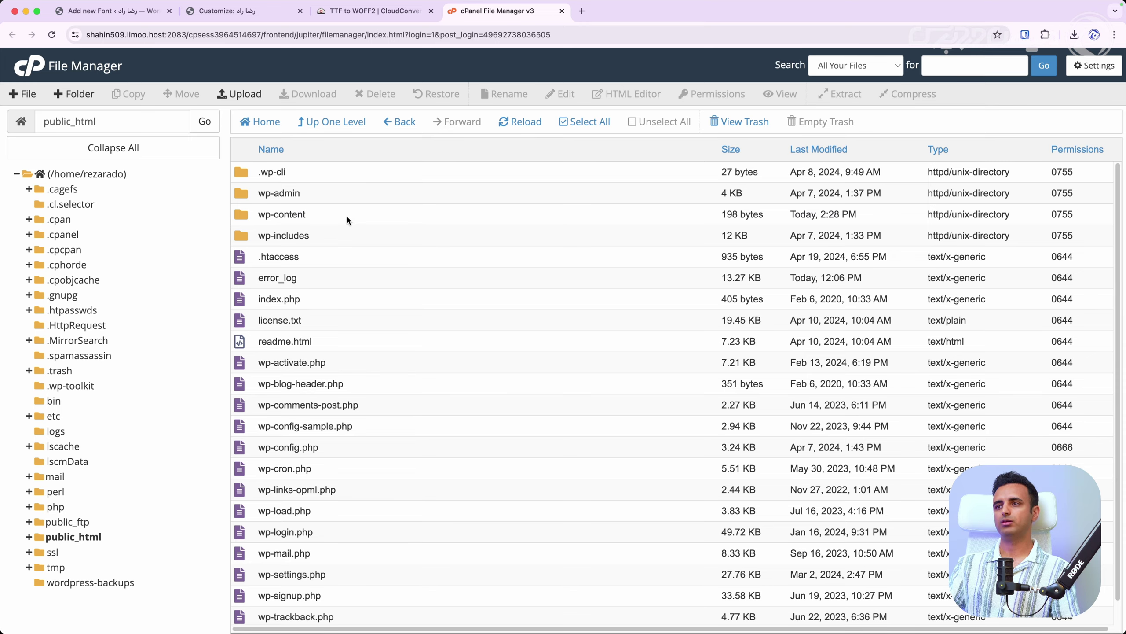
pyautogui.doubleClick(347, 215)
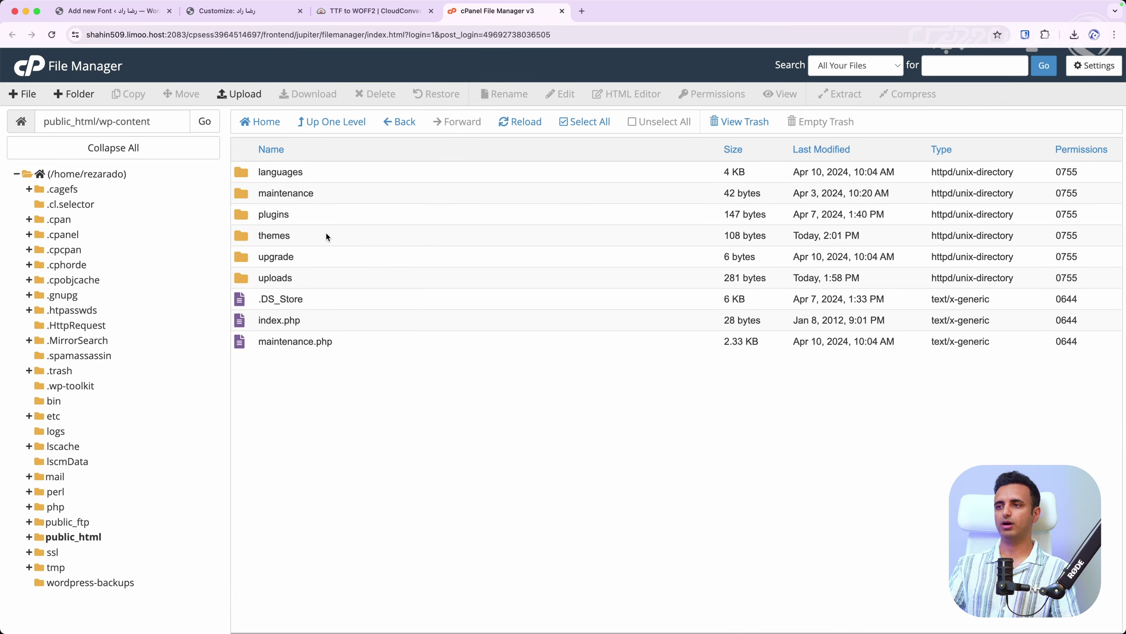
pyautogui.doubleClick(326, 236)
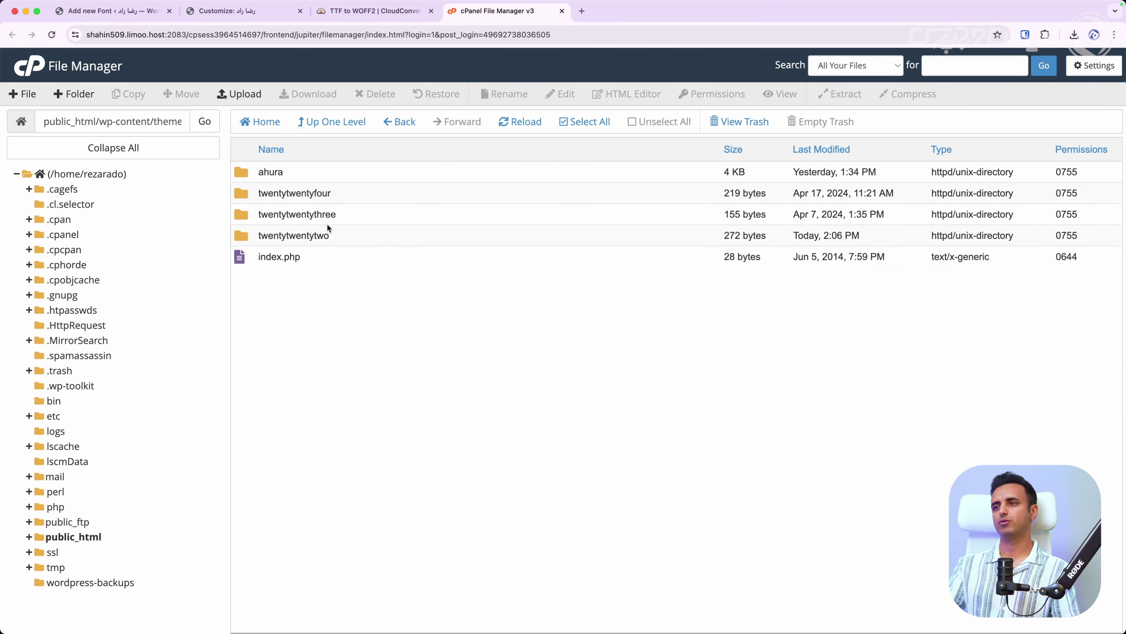
pyautogui.doubleClick(329, 174)
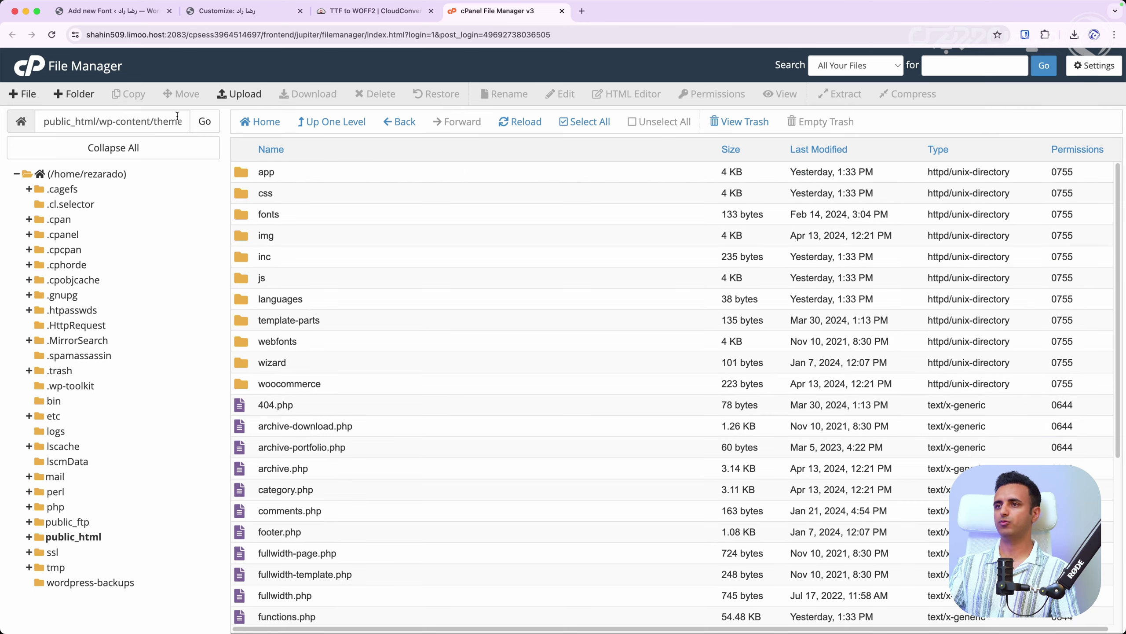
# - Create a folder named roboto inside the ahura theme folder and open it
pyautogui.click(74, 94)
pyautogui.write('robot')
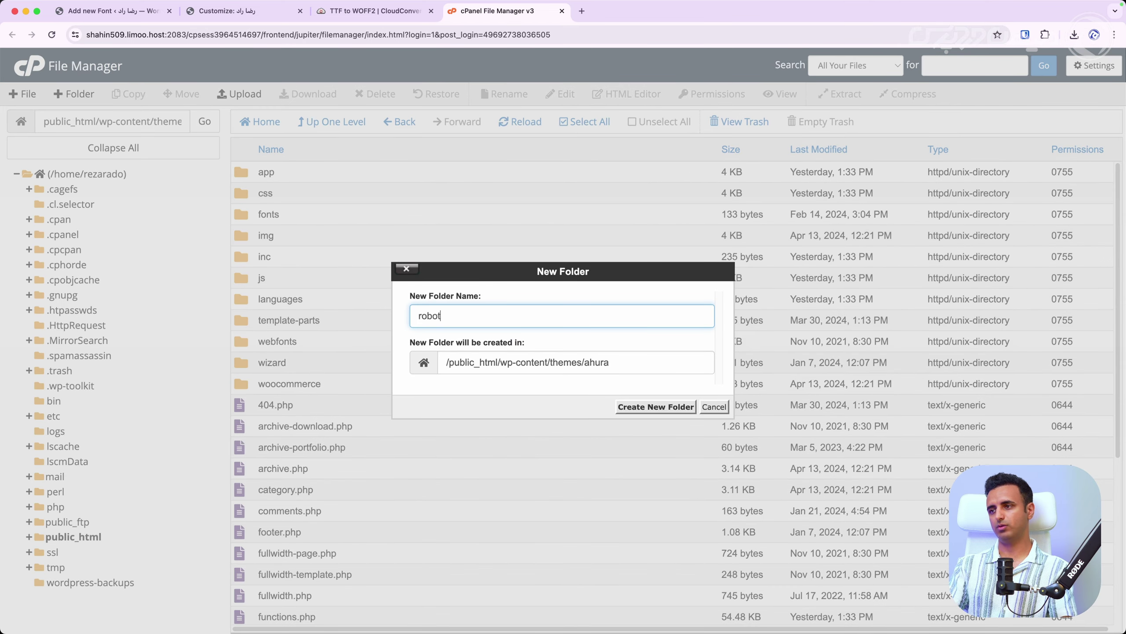
pyautogui.write('o')
pyautogui.press('Return')
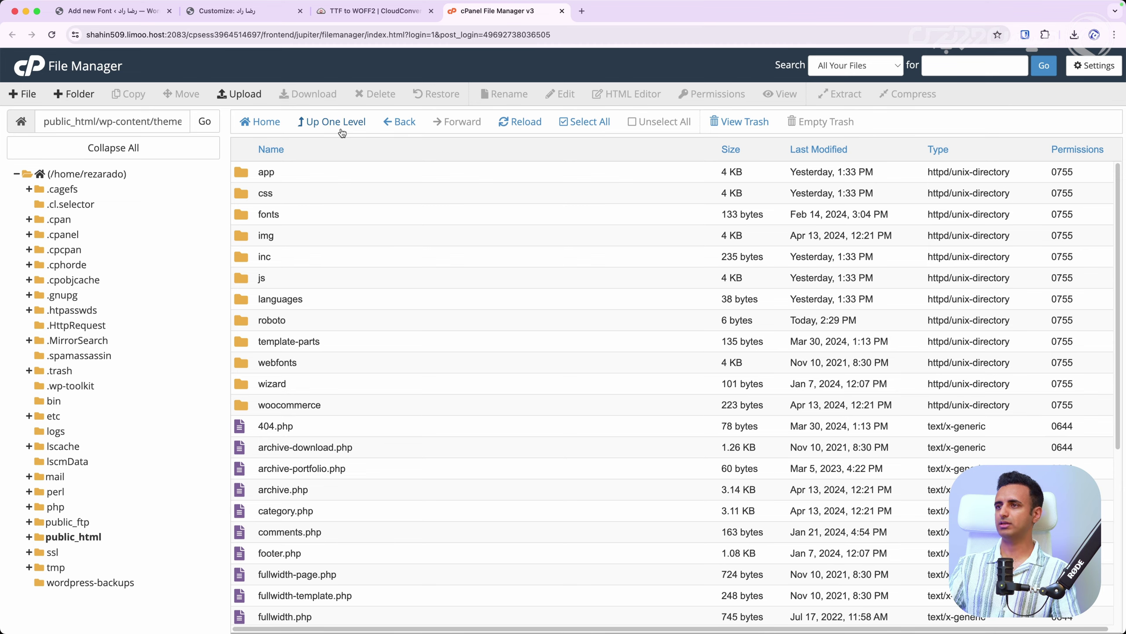
pyautogui.doubleClick(337, 324)
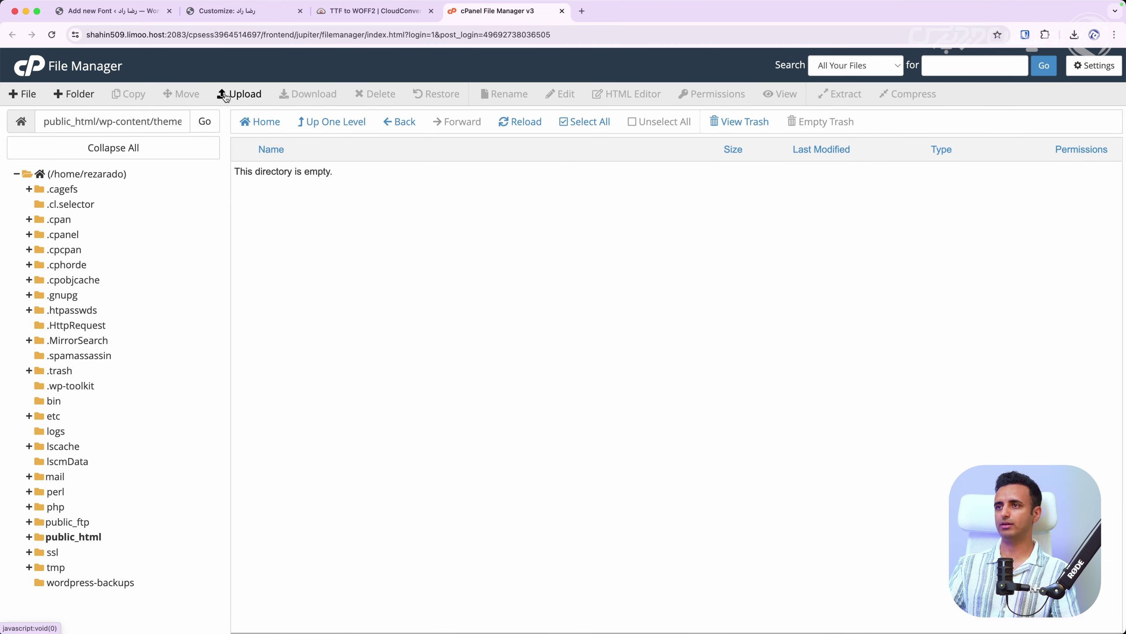
# - Upload Roboto-Regular.woff, Roboto-Regular.svg and Roboto-Regular.ttf from Downloads into the roboto folder
pyautogui.click(225, 95)
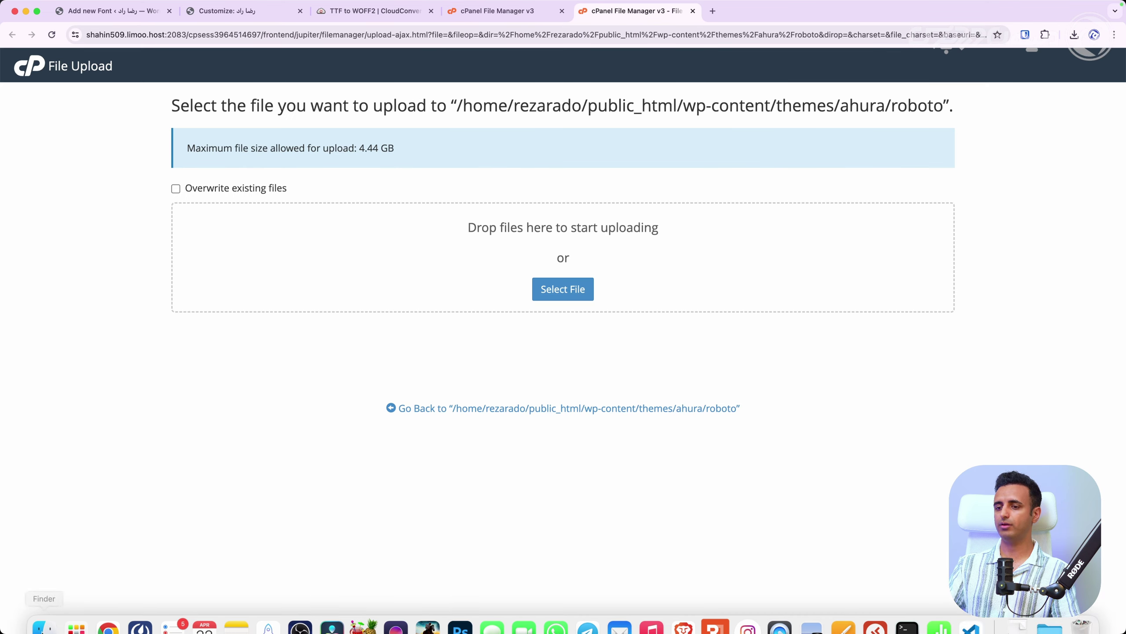
pyautogui.click(55, 619)
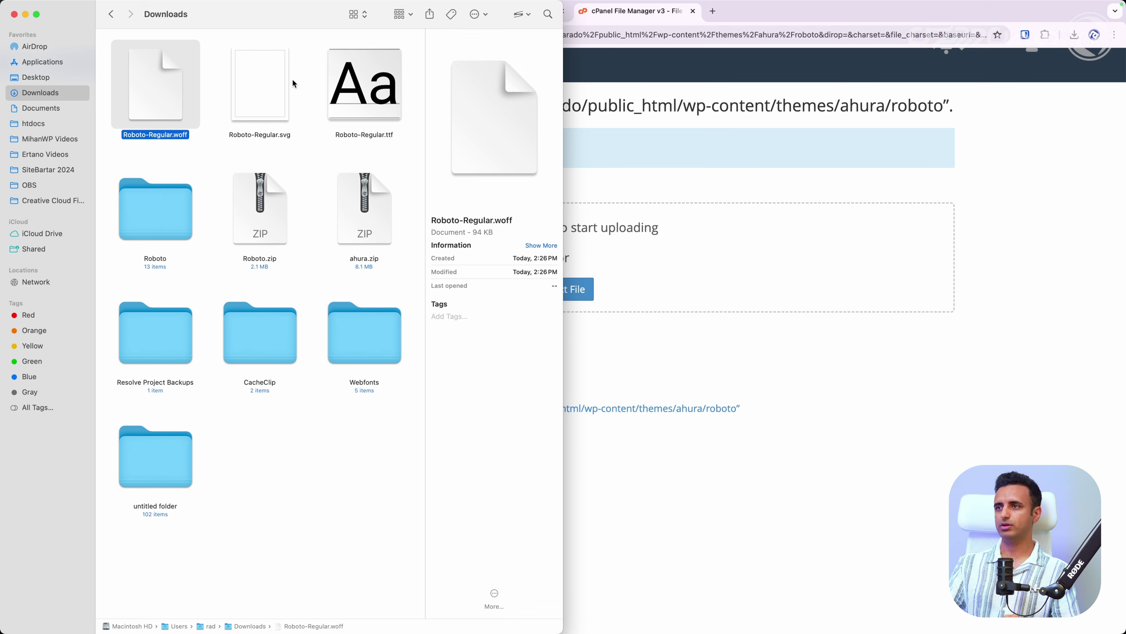
pyautogui.keyDown('shift'); pyautogui.click(399, 94); pyautogui.keyUp('shift')
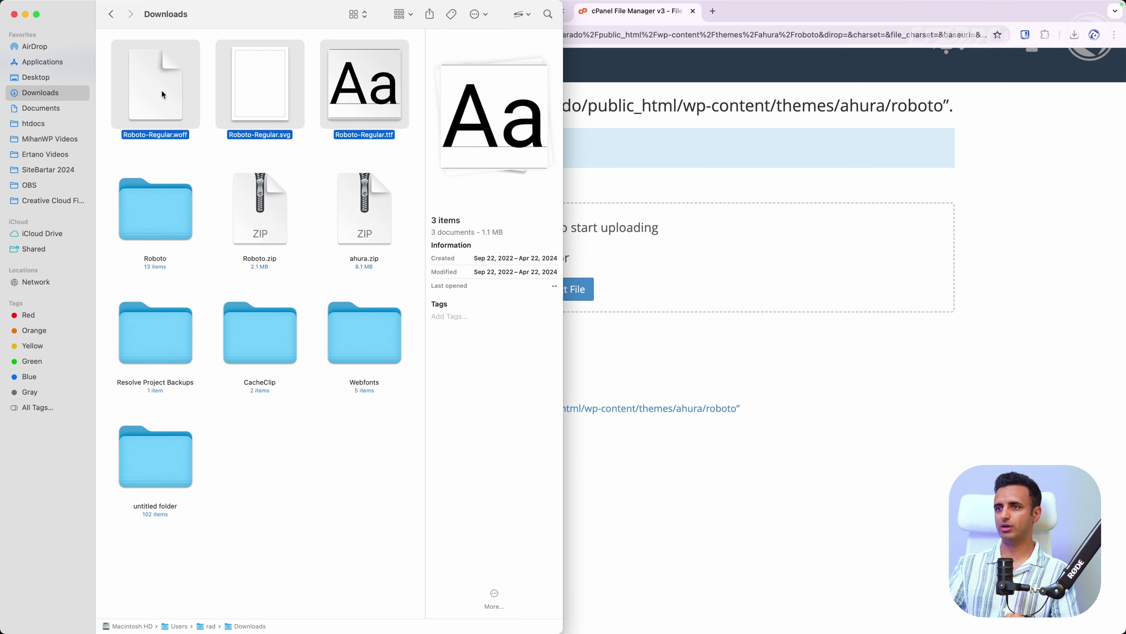
pyautogui.moveTo(163, 95); pyautogui.dragTo(693, 260)
# - Download the converted EOT and WOFF2 versions of Roboto-Regular from CloudConvert
pyautogui.click(384, 13)
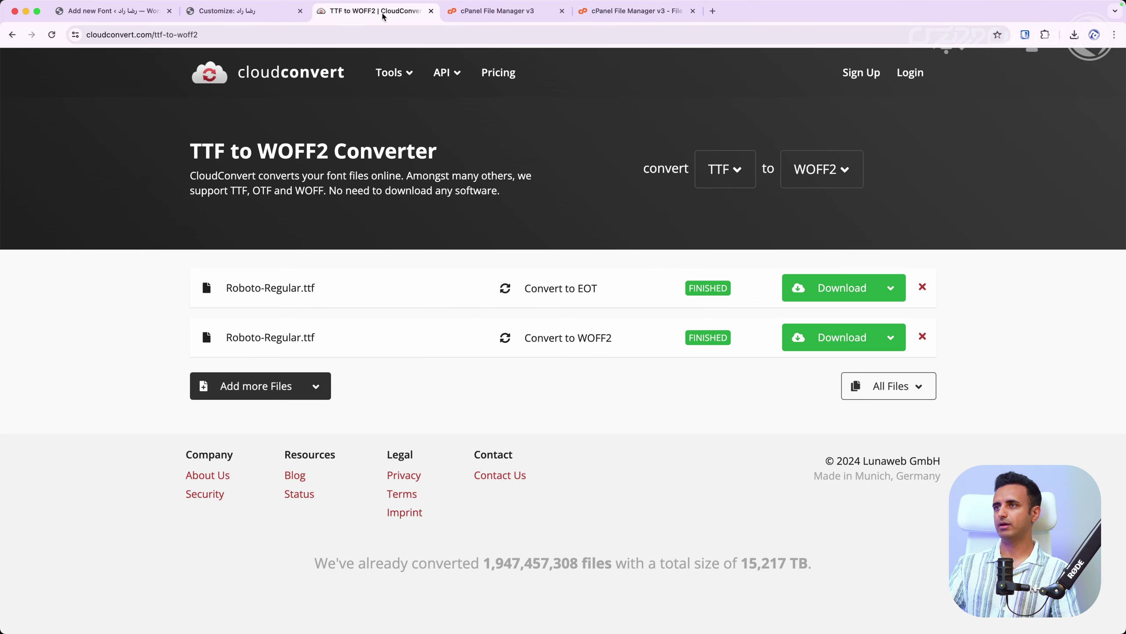
pyautogui.click(821, 288)
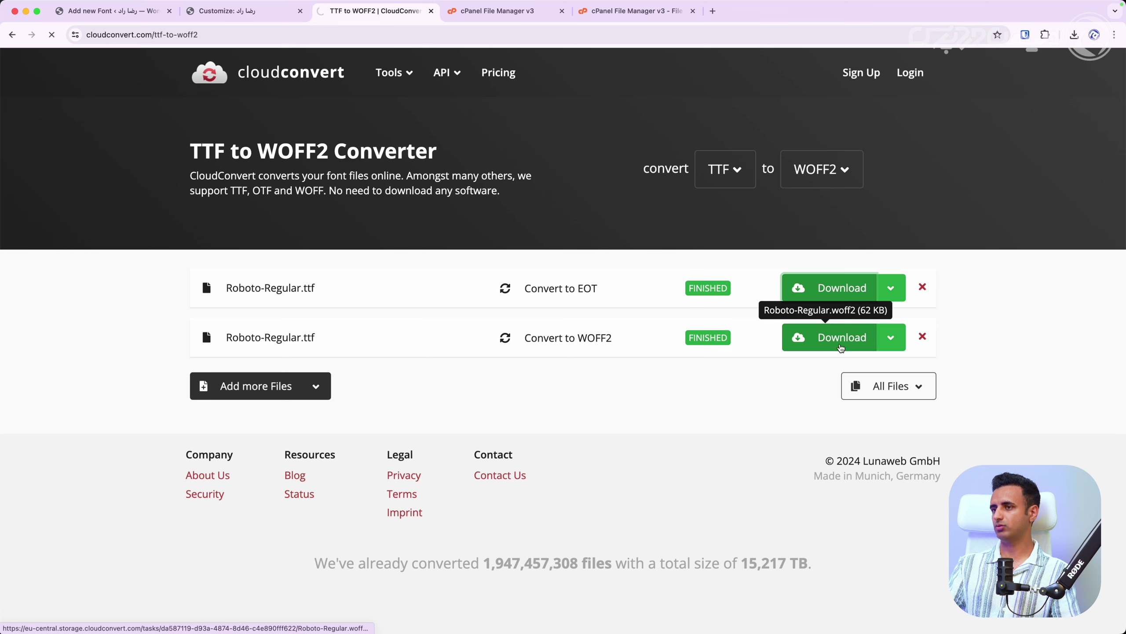
pyautogui.click(840, 338)
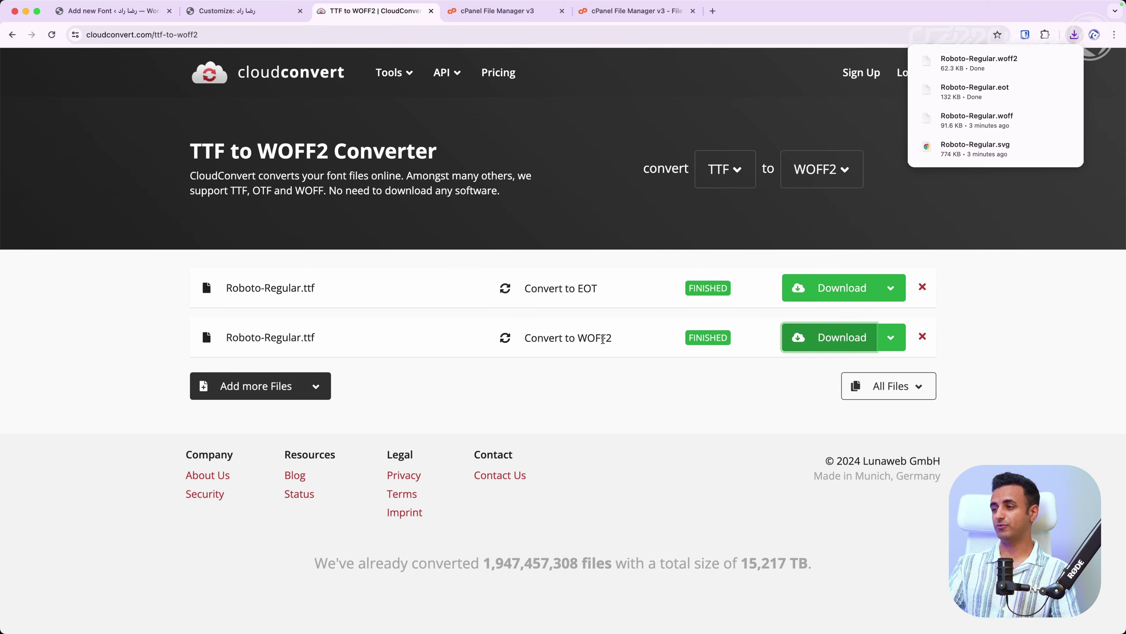
# - Upload Roboto-Regular.woff2 and Roboto-Regular.eot from Downloads into the hosting's roboto folder
pyautogui.click(601, 17)
pyautogui.hotkey('ctrl', 'Up')
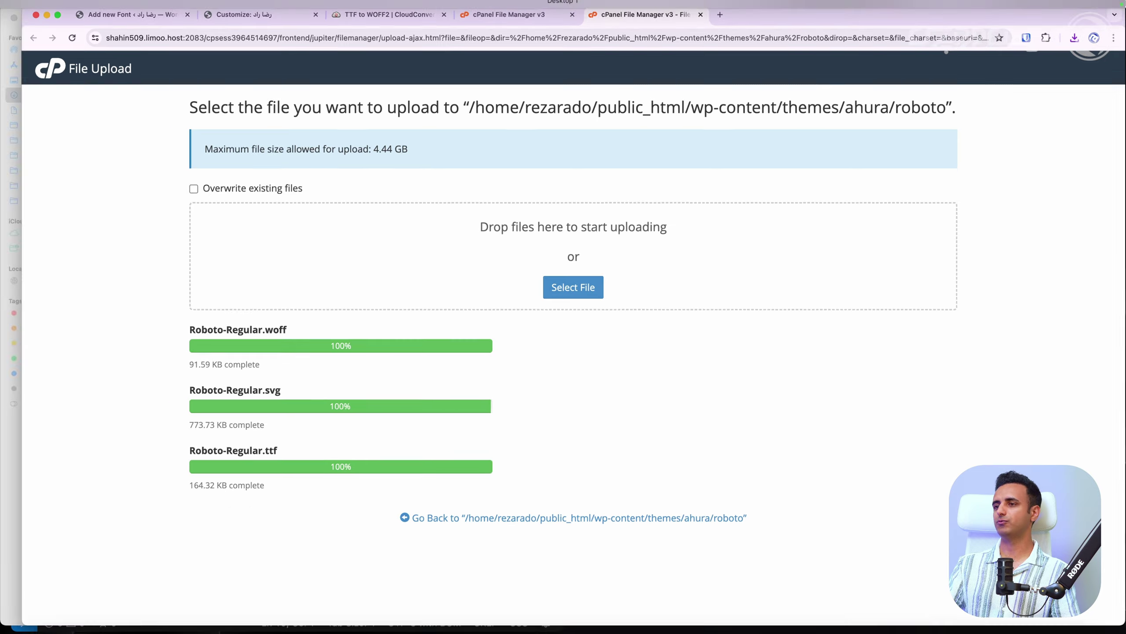
pyautogui.click(48, 336)
pyautogui.click(165, 118)
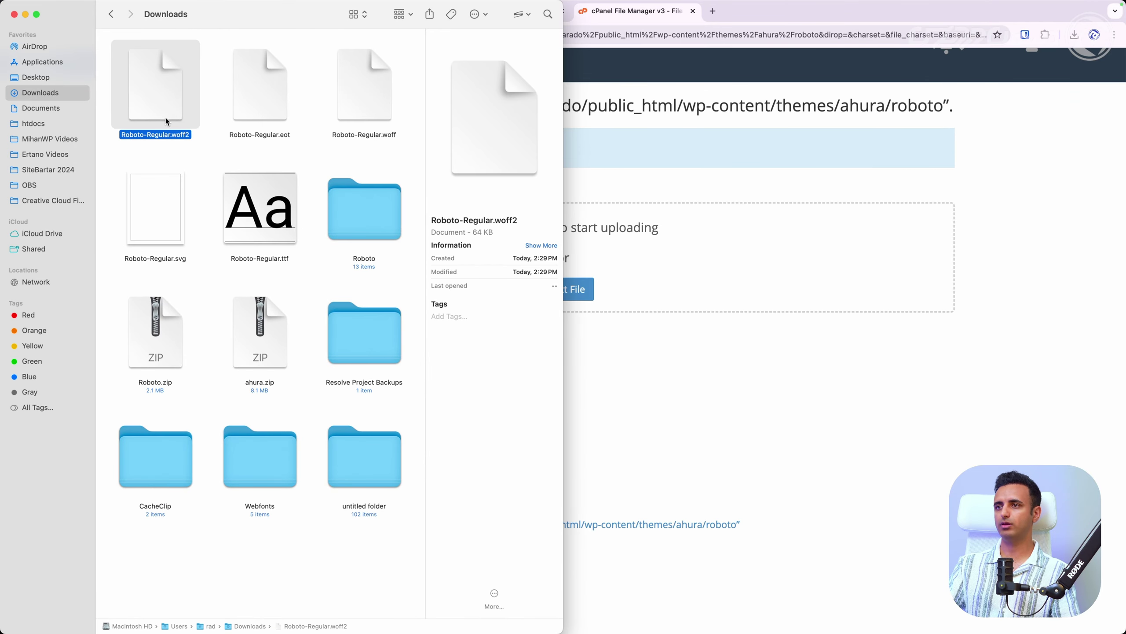
pyautogui.keyDown('super'); pyautogui.click(238, 104); pyautogui.keyUp('super')
pyautogui.moveTo(250, 72); pyautogui.dragTo(713, 251)
pyautogui.click(657, 379)
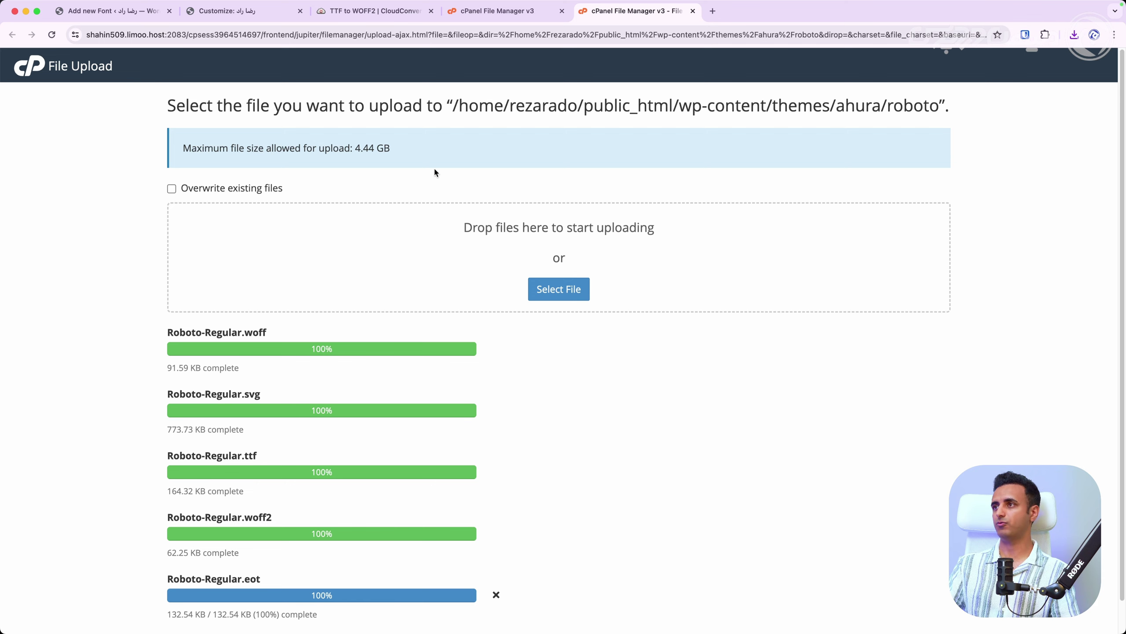
# - Return to the Roboto font entry in WordPress and examine the upload and media library options for its WOFF and WOFF2 files
pyautogui.click(477, 16)
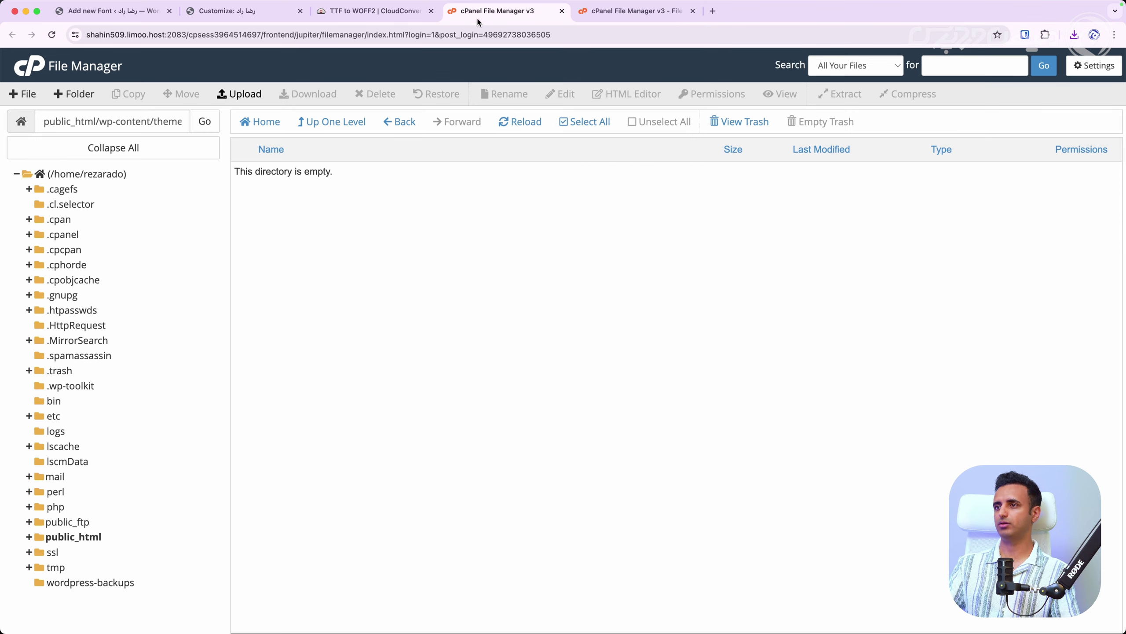
pyautogui.click(235, 14)
pyautogui.click(108, 14)
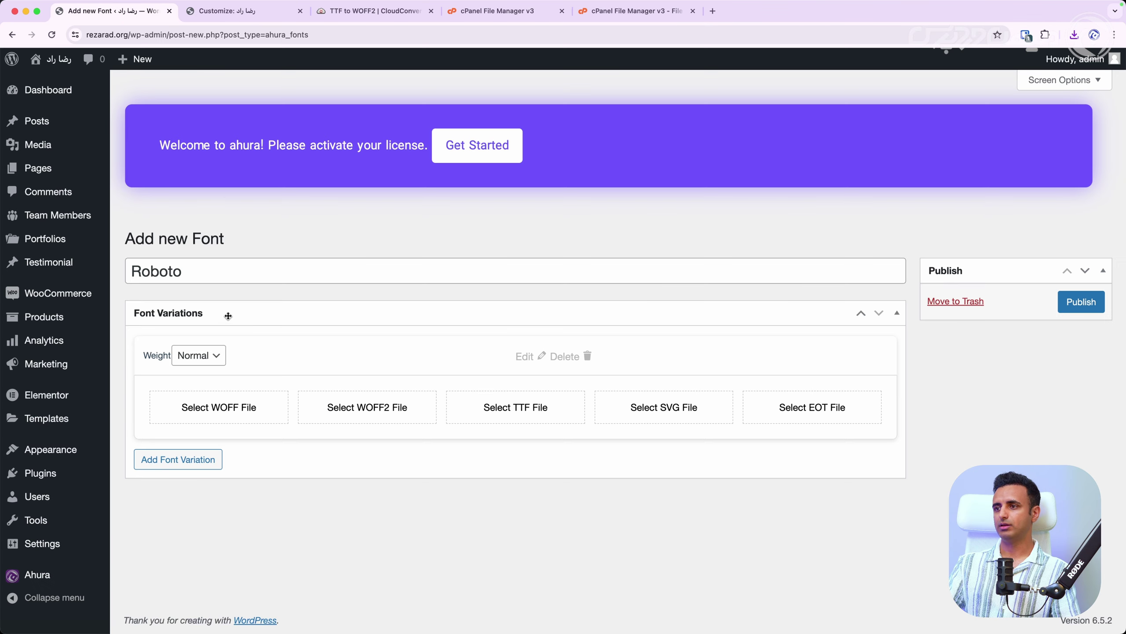
pyautogui.click(221, 412)
pyautogui.click(60, 121)
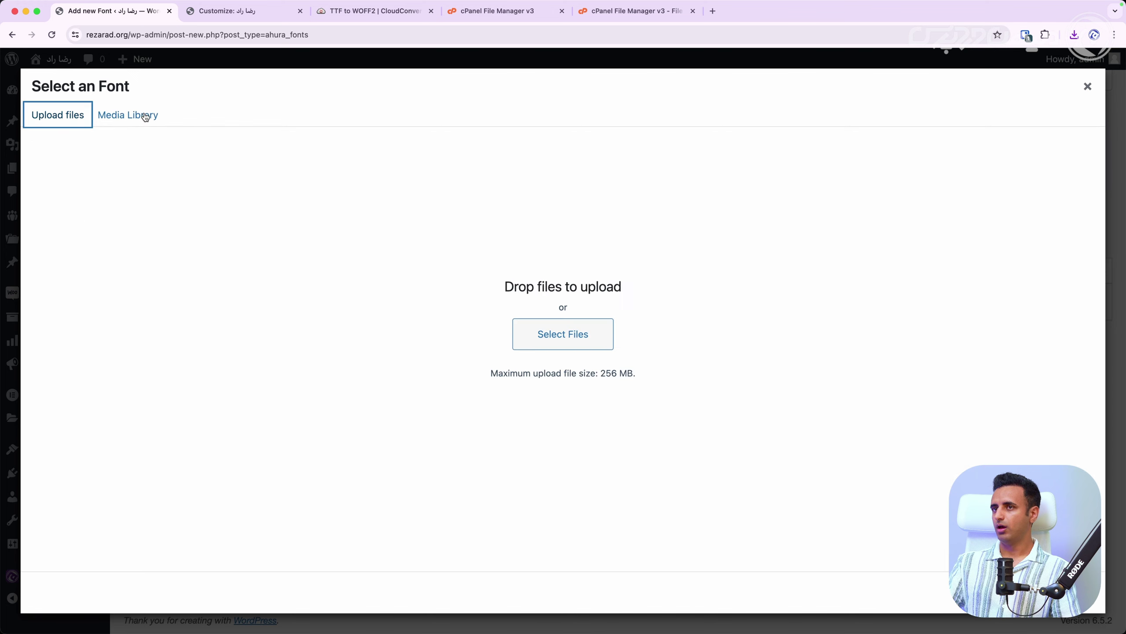
pyautogui.click(145, 117)
pyautogui.click(69, 117)
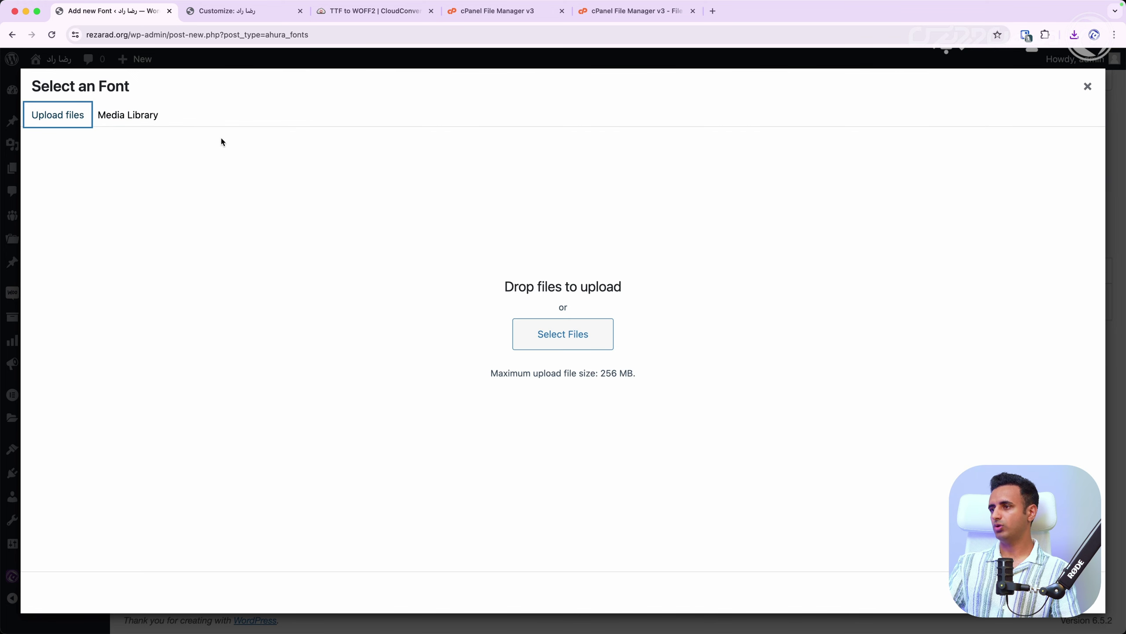
pyautogui.click(1088, 87)
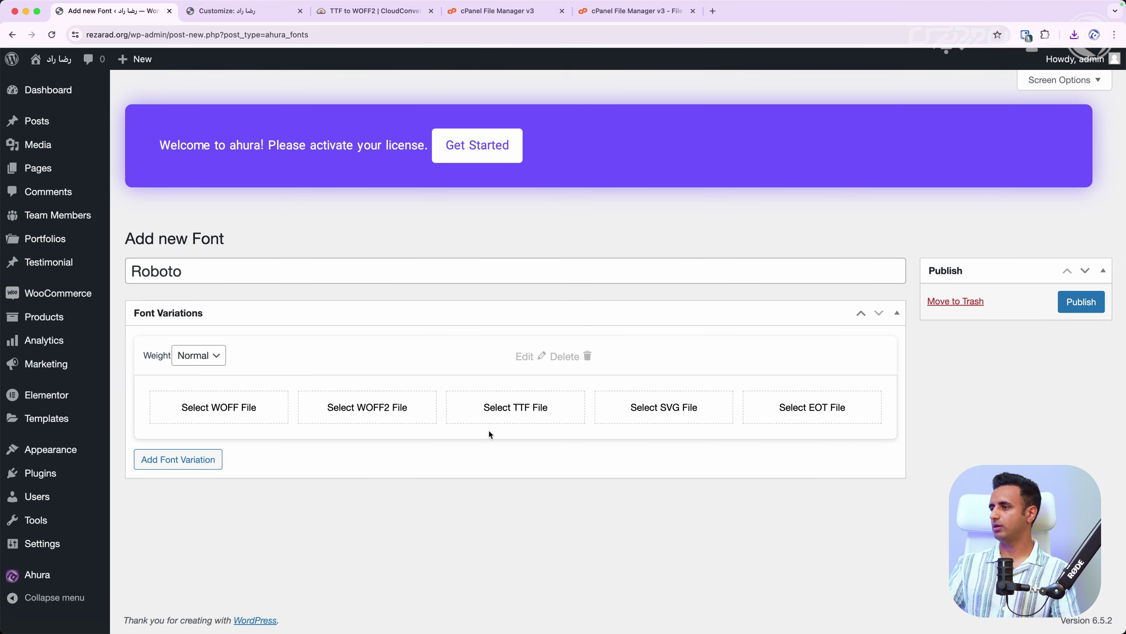
pyautogui.click(367, 406)
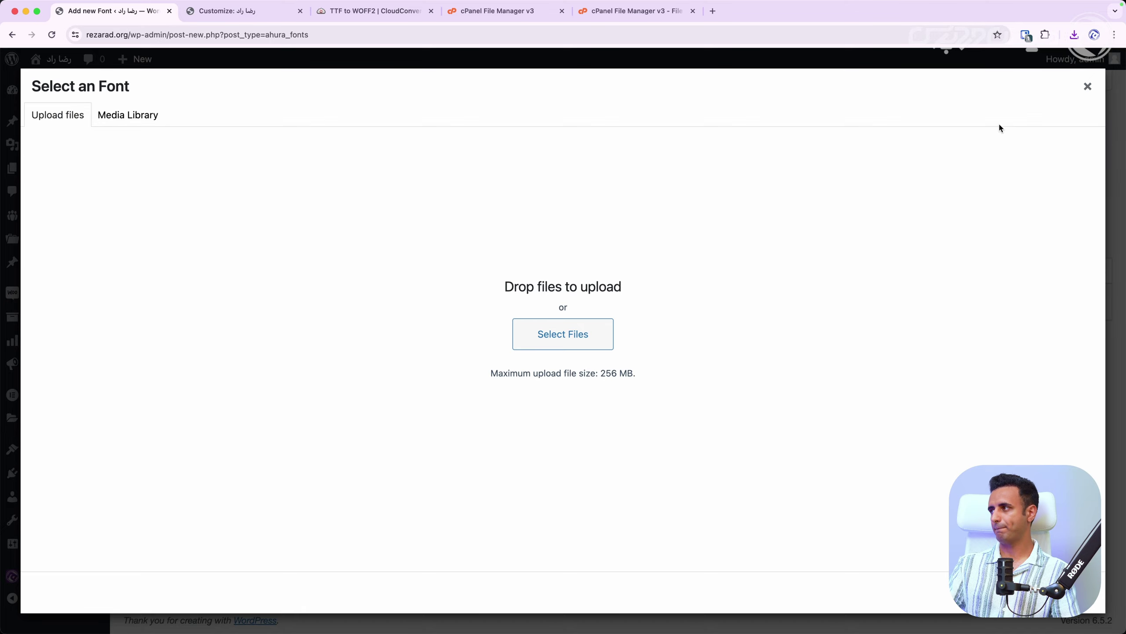
pyautogui.click(1089, 89)
# - Try to upload Roboto-Regular.ttf from Downloads as the Roboto font's TTF file
pyautogui.click(521, 357)
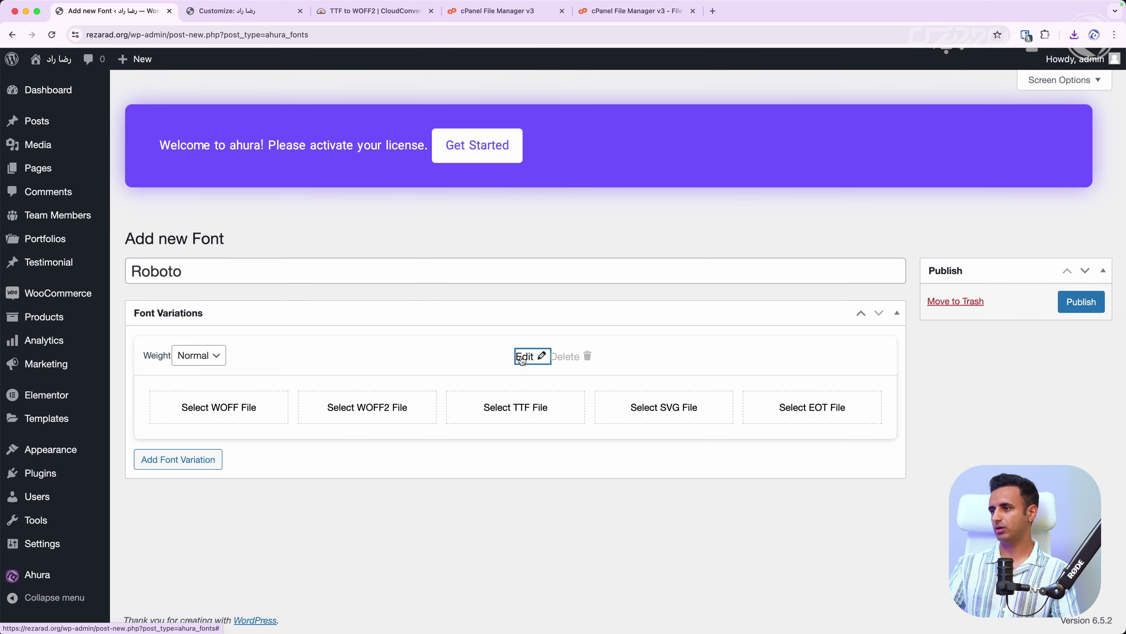
pyautogui.click(521, 357)
pyautogui.click(516, 409)
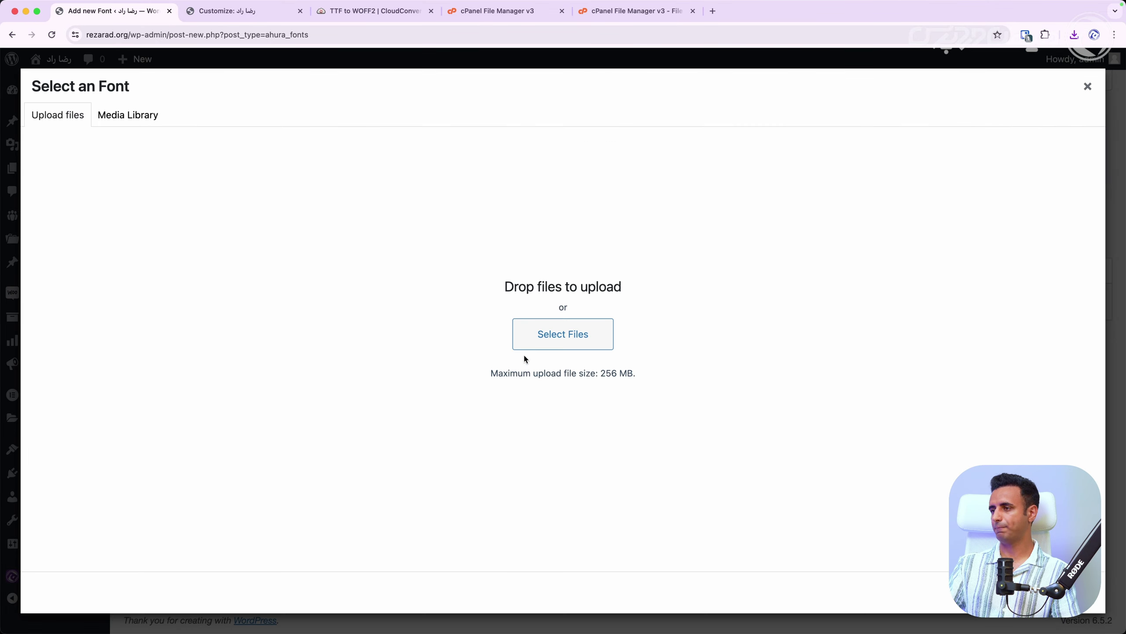
pyautogui.hotkey('ctrl', 'Up')
pyautogui.click(550, 328)
pyautogui.click(434, 340)
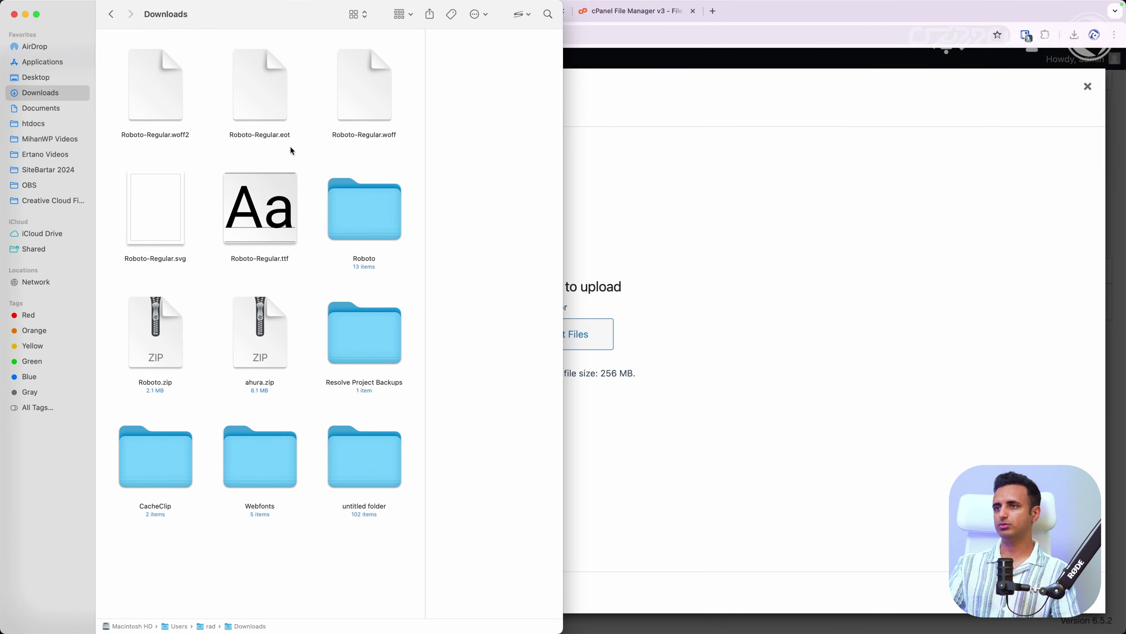
pyautogui.click(477, 331)
pyautogui.click(156, 208)
pyautogui.moveTo(262, 209); pyautogui.dragTo(906, 381)
# - Try to upload all five Roboto-Regular files (woff2, eot, woff, svg, ttf) from Downloads to the media library, then close the font selection dialog
pyautogui.hotkey('ctrl', 'Up')
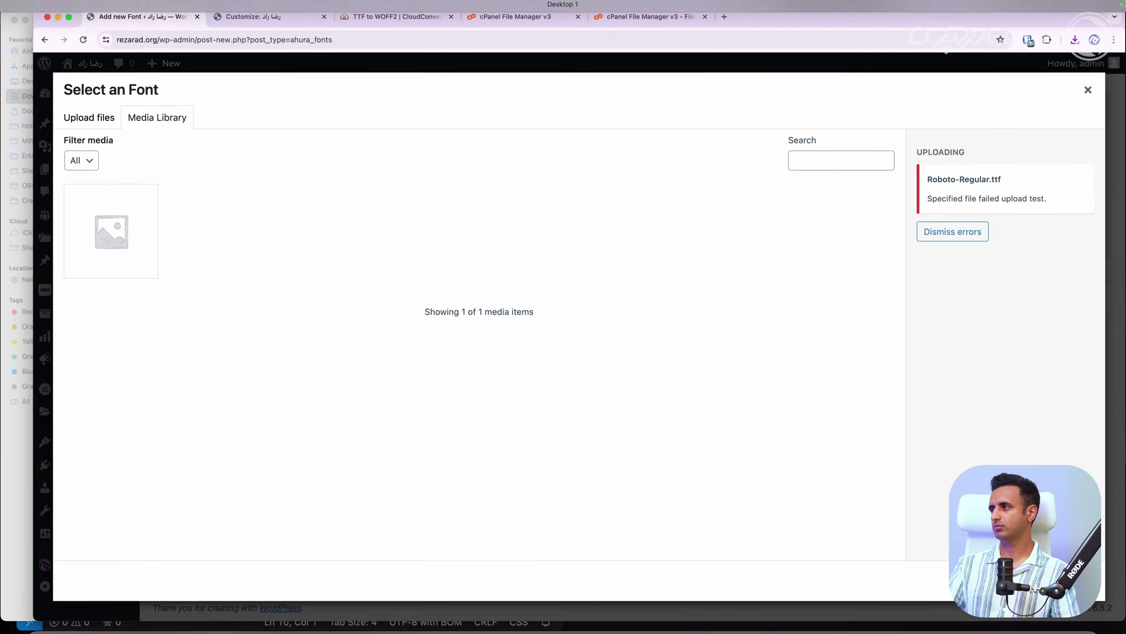
pyautogui.click(197, 318)
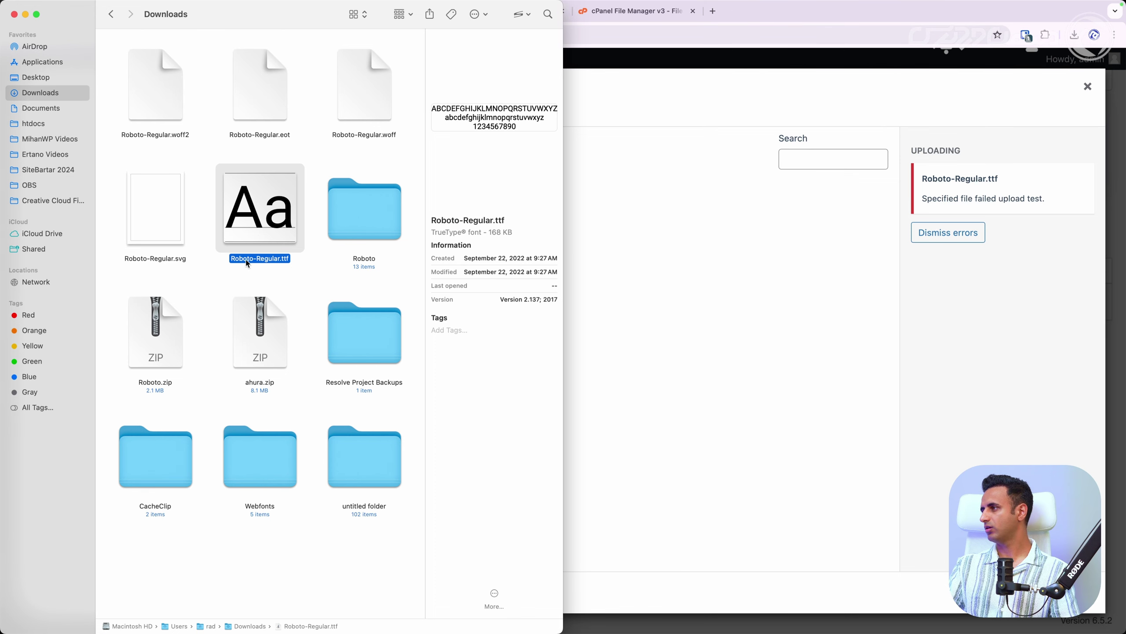
pyautogui.moveTo(269, 269); pyautogui.dragTo(171, 96)
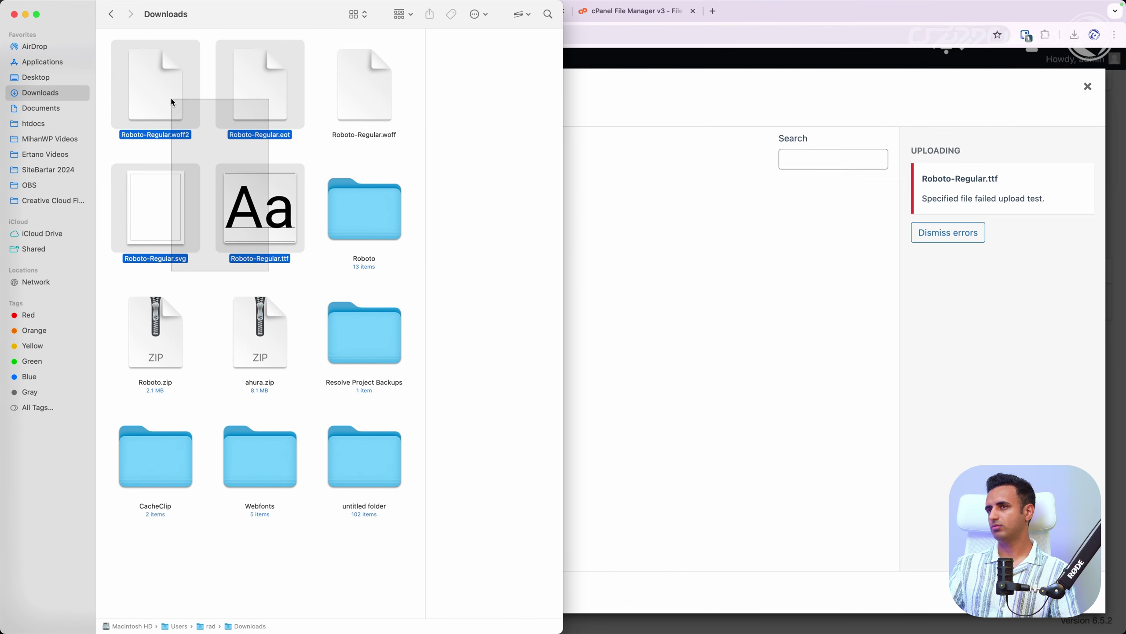
pyautogui.keyDown('super'); pyautogui.click(360, 90); pyautogui.keyUp('super')
pyautogui.moveTo(359, 89); pyautogui.dragTo(742, 335)
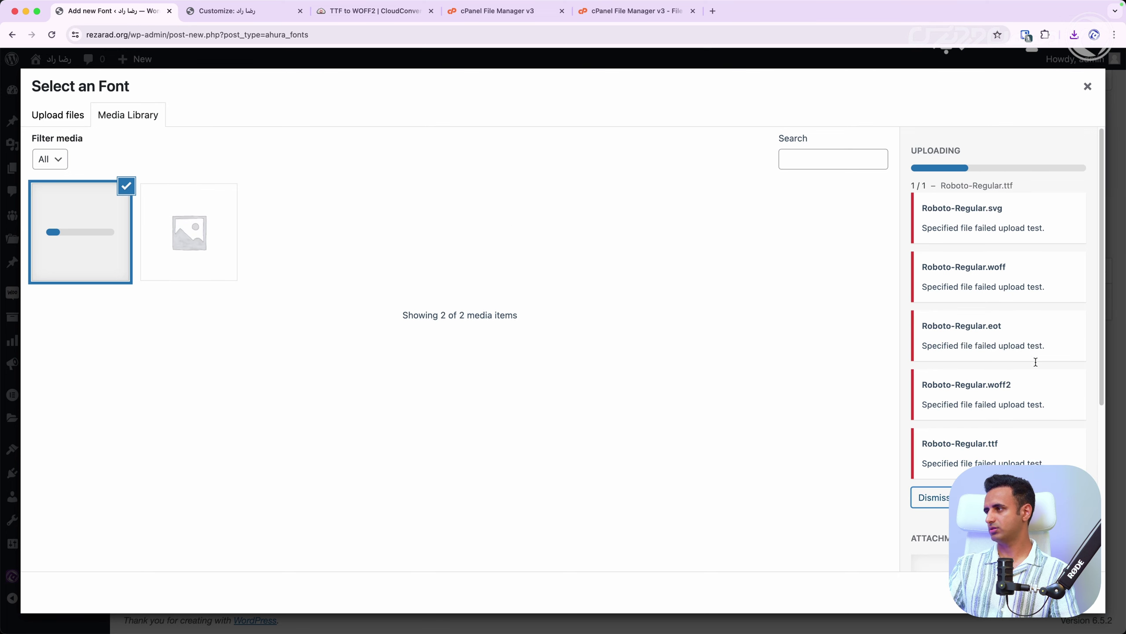
pyautogui.click(1089, 85)
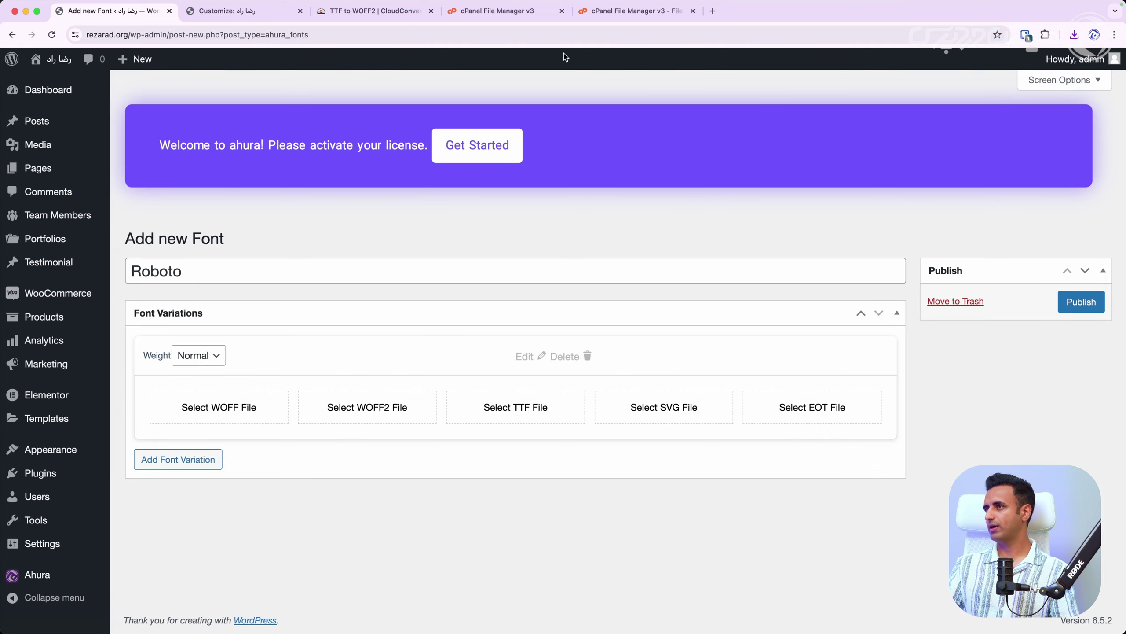
pyautogui.click(515, 13)
pyautogui.click(336, 124)
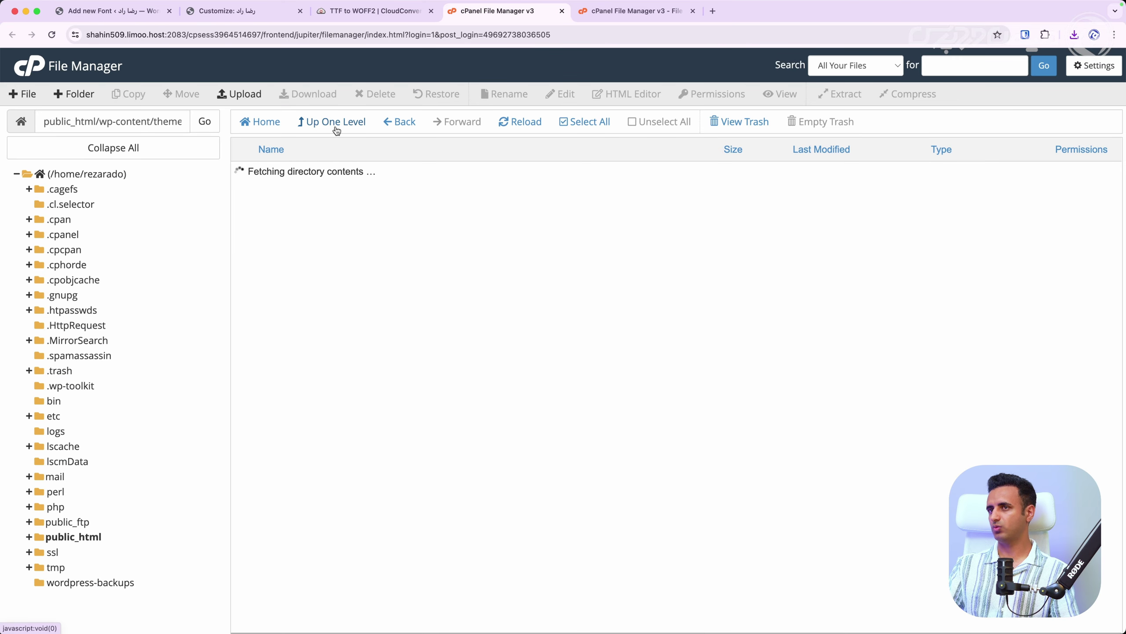
pyautogui.click(332, 124)
pyautogui.click(243, 13)
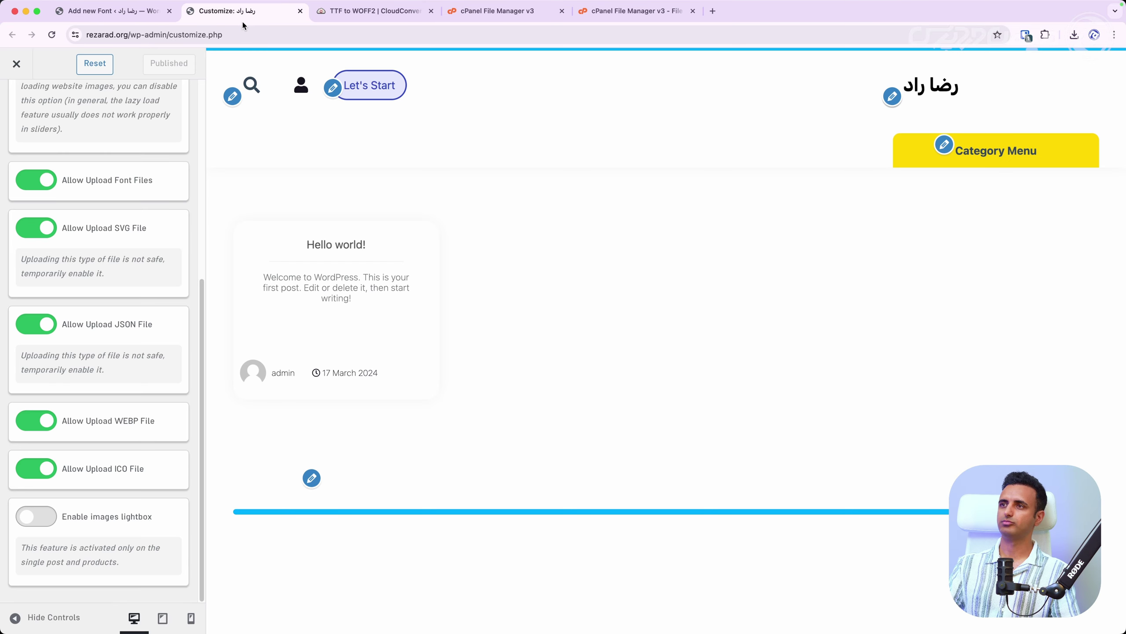
pyautogui.click(147, 13)
# - Open the Ahura demo site's WordPress dashboard at ertano.com/demo/ahura/wp-admin
pyautogui.click(132, 31)
pyautogui.write('ertano.com/demo/')
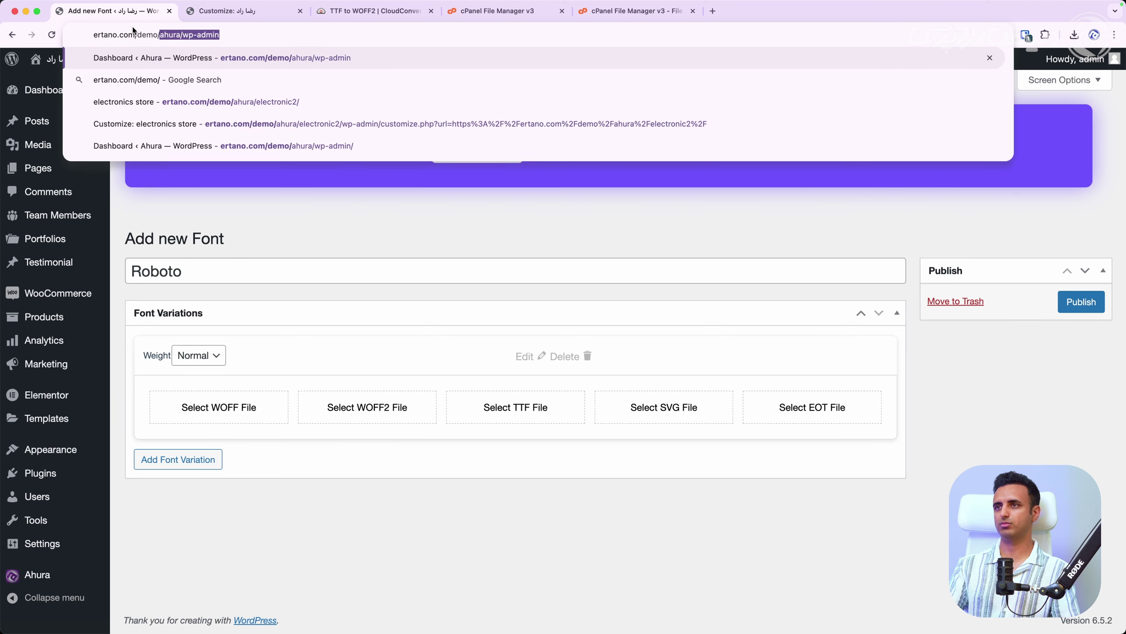
pyautogui.press('Return')
pyautogui.click(601, 224)
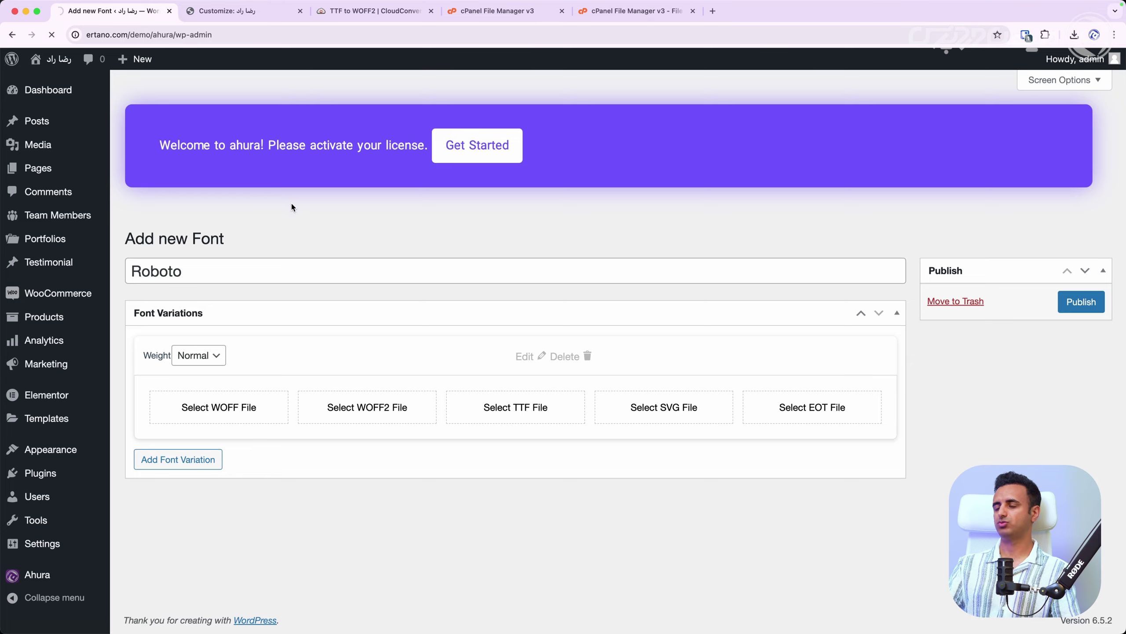
# - Find the electronics store site in the demo network's list of sites and visit it
pyautogui.scroll(-3, 40, 440)
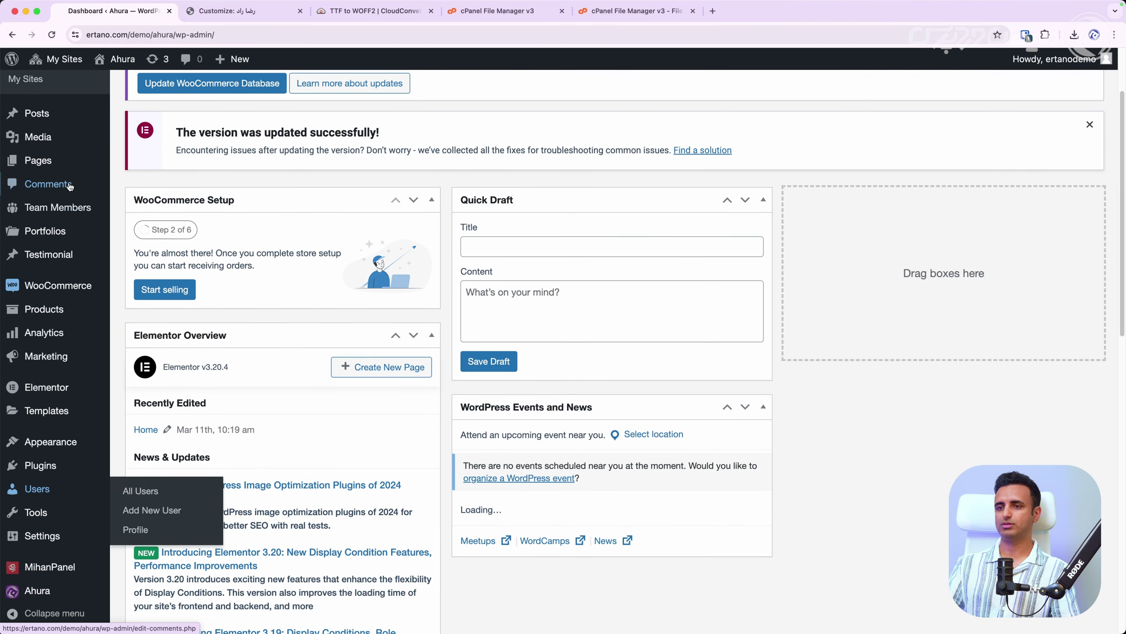
pyautogui.moveTo(71, 71)
pyautogui.moveTo(62, 111)
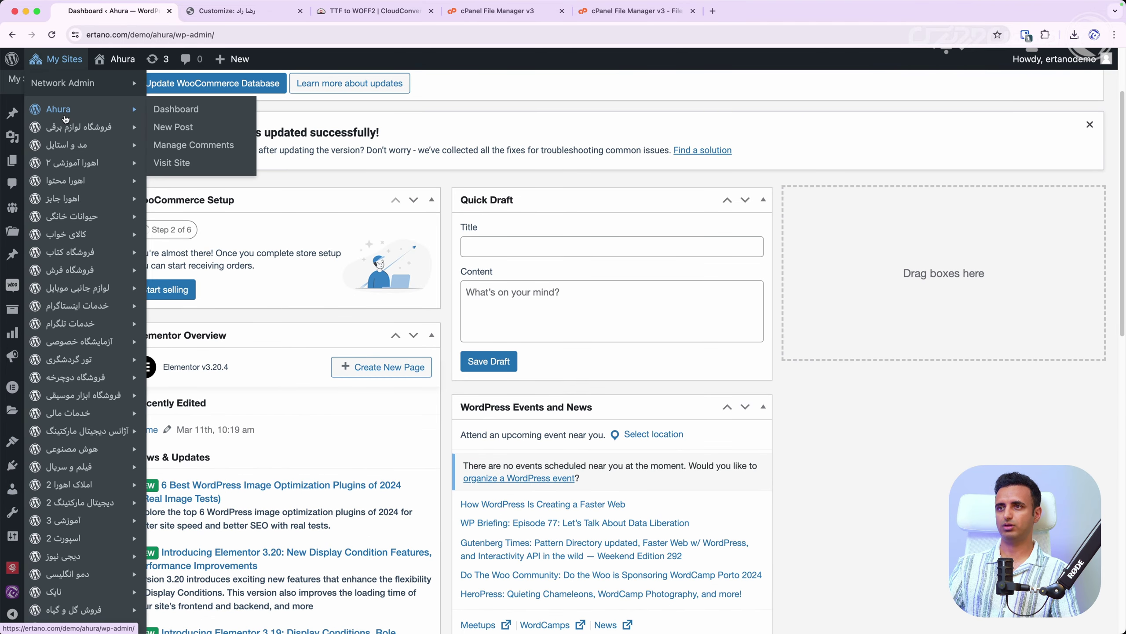
pyautogui.scroll(-5, 97, 412)
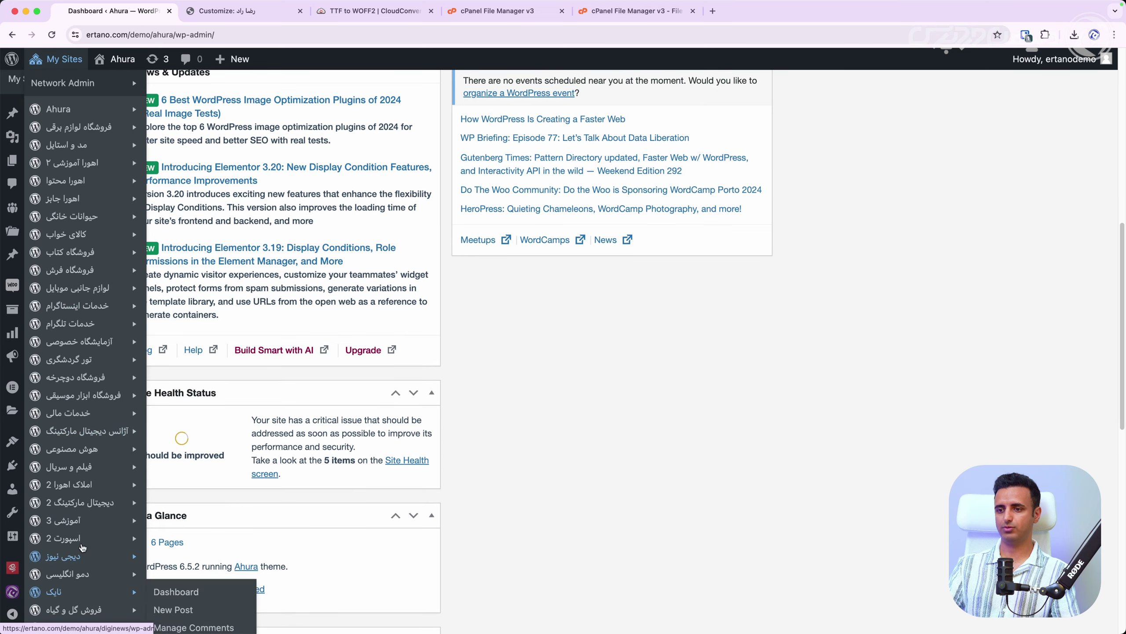
pyautogui.moveTo(114, 589)
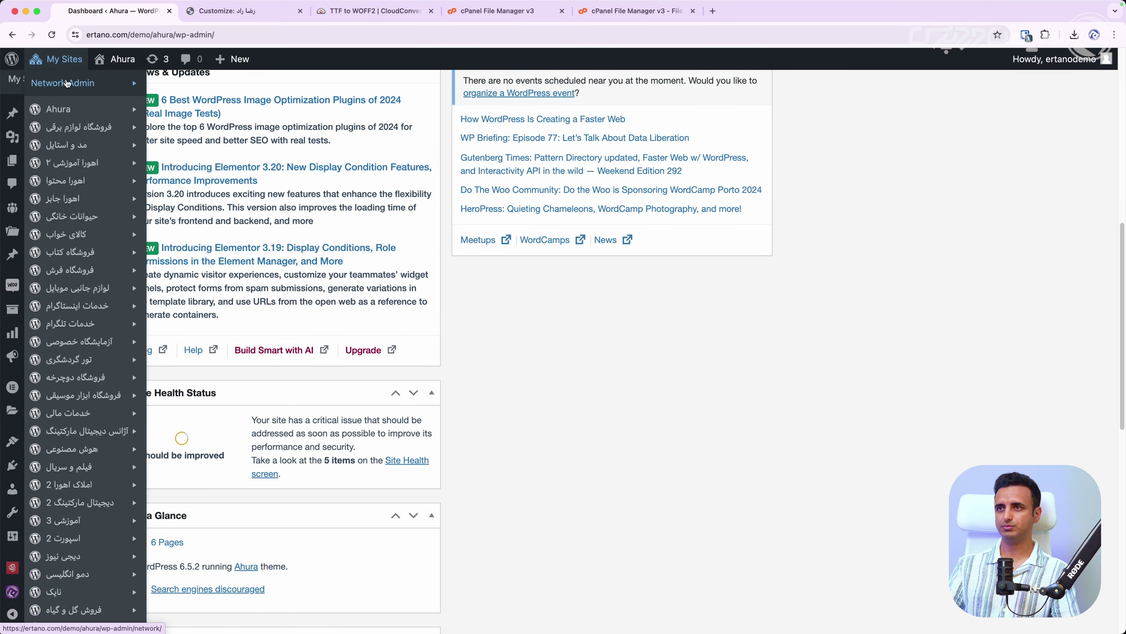
pyautogui.scroll(-15, 394, 327)
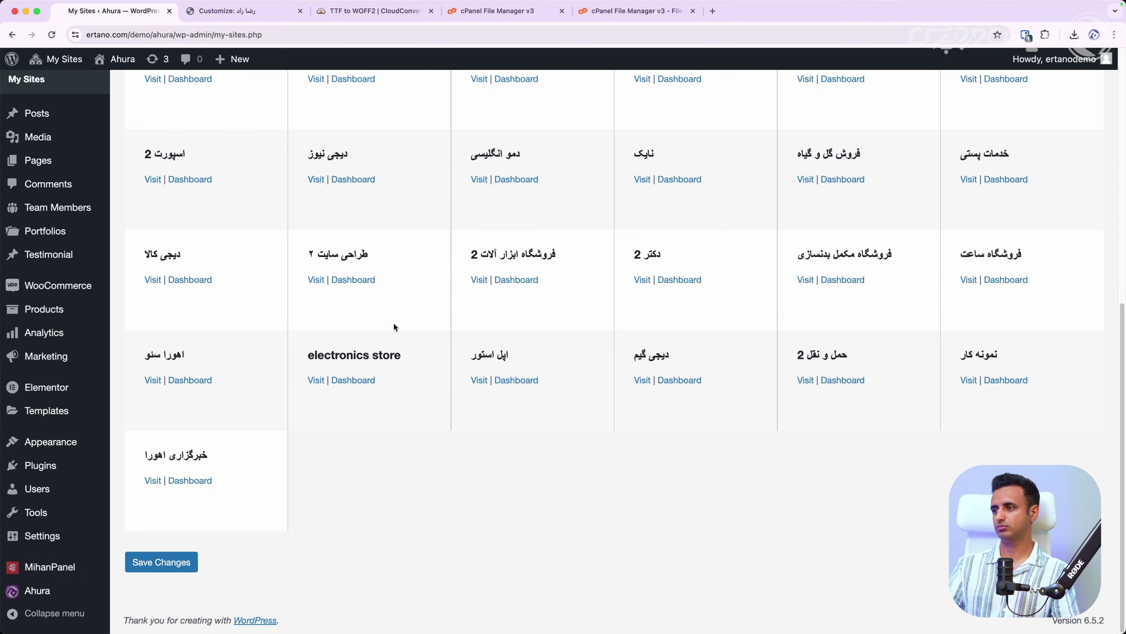
pyautogui.click(320, 382)
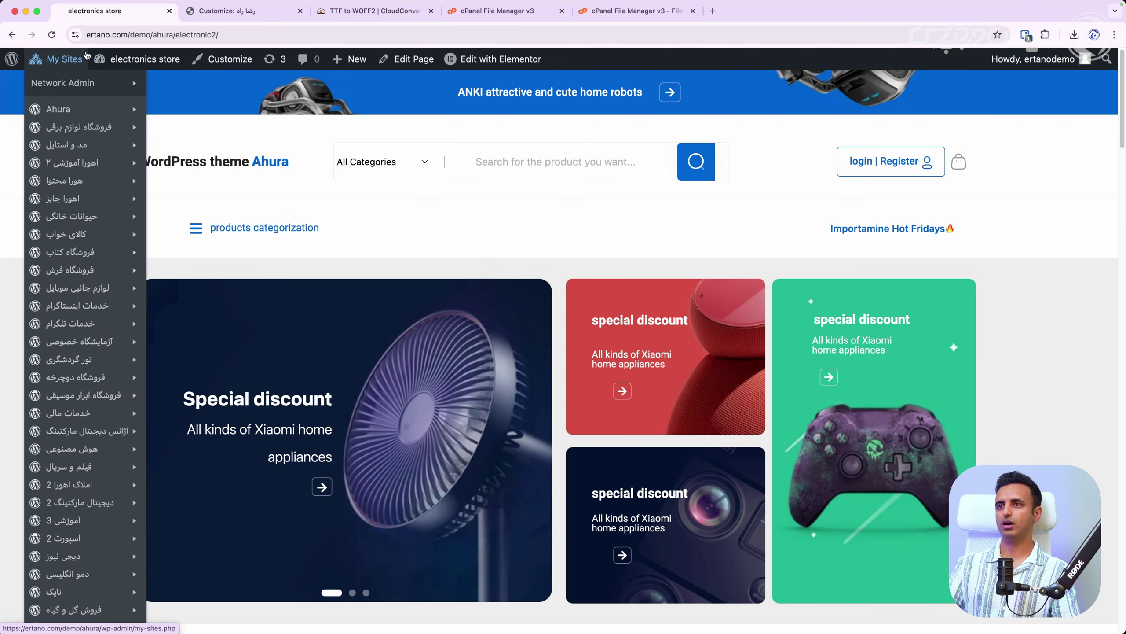
# - Open the electronics store's dashboard and go to its Ahura Fonts list
pyautogui.click(103, 80)
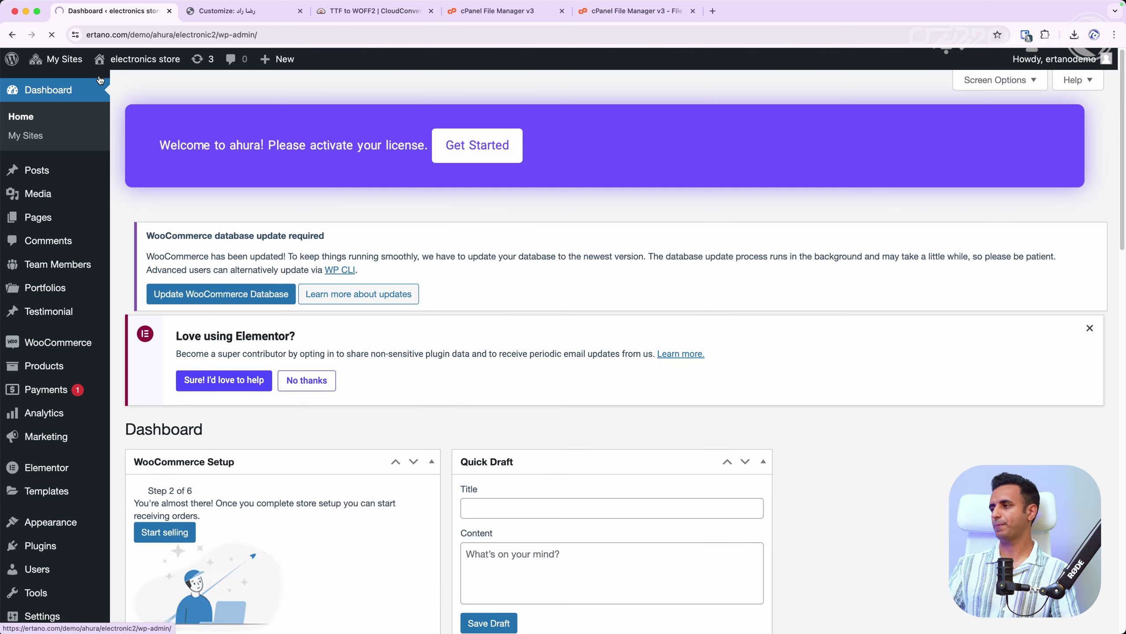
pyautogui.scroll(-10, 2, 443)
pyautogui.scroll(-1, 2, 444)
pyautogui.moveTo(35, 590)
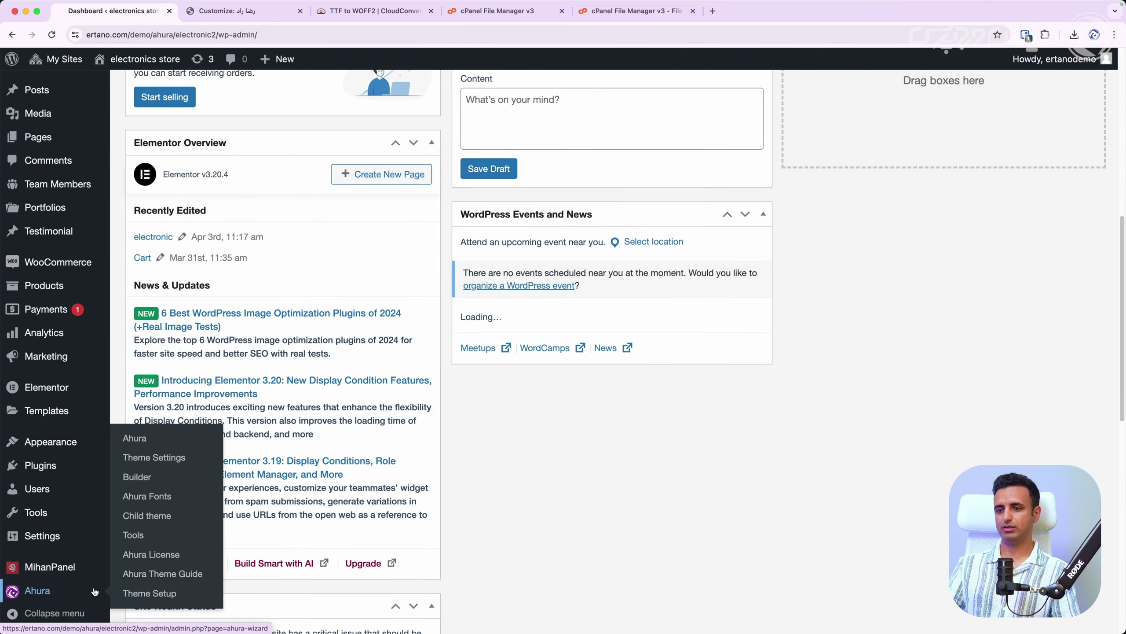
pyautogui.click(162, 499)
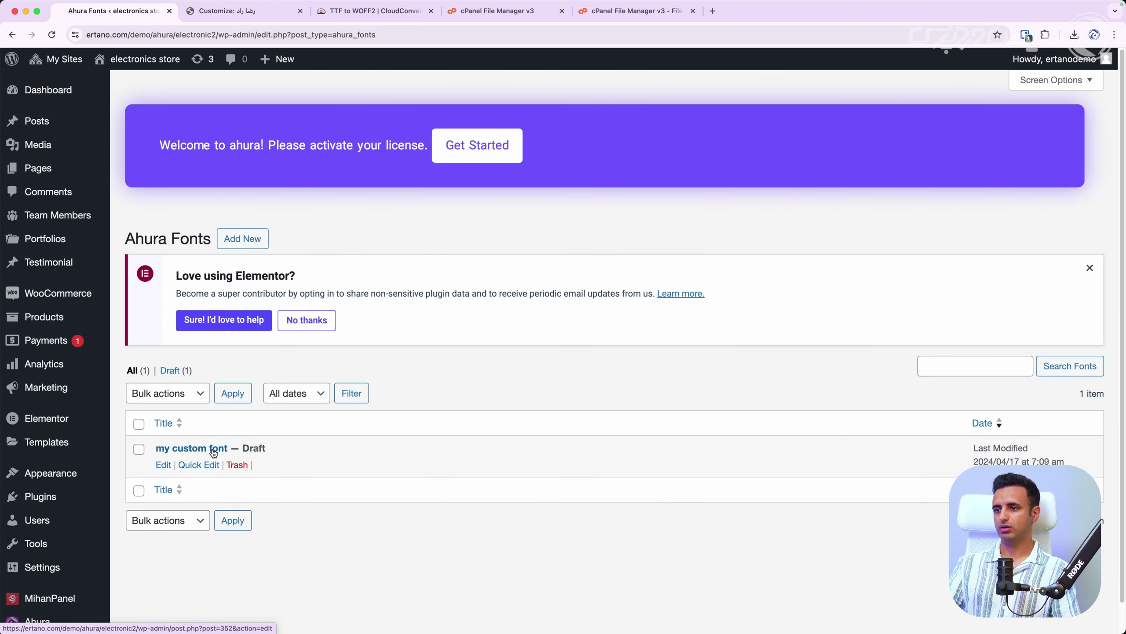
# - Create a new font titled roboto and add a font variation to it
pyautogui.click(243, 239)
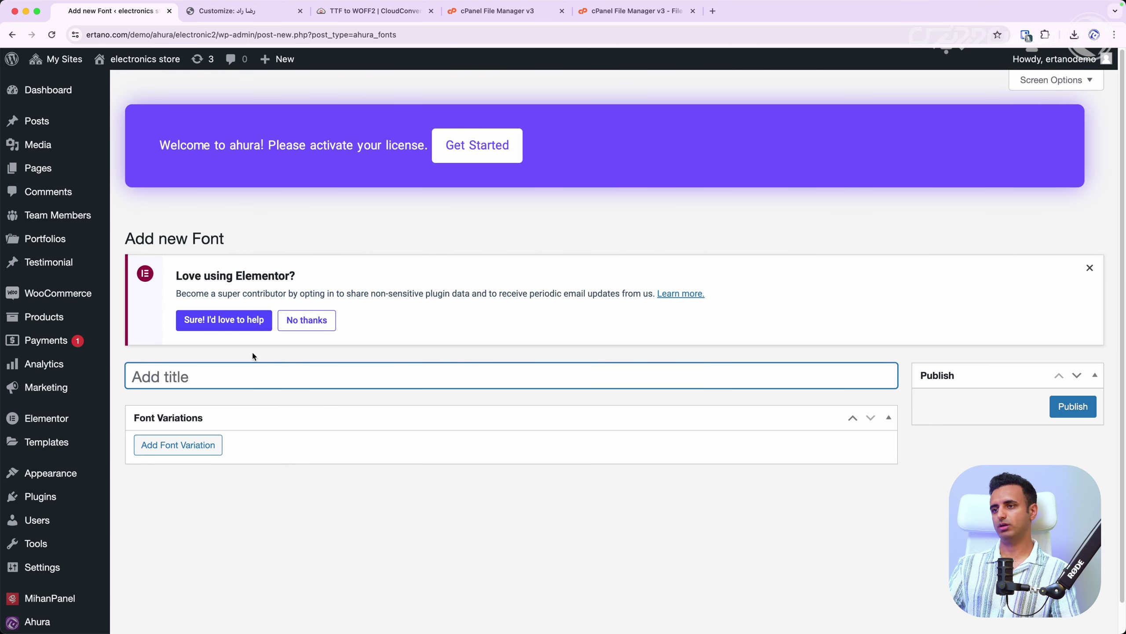
pyautogui.write('roboto')
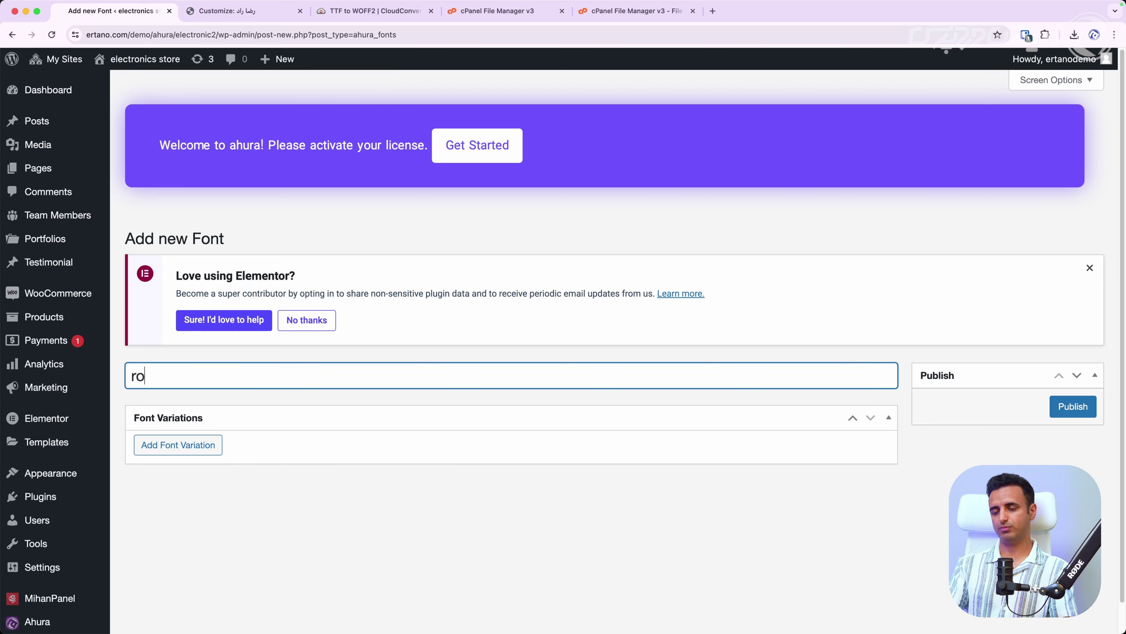
pyautogui.click(222, 449)
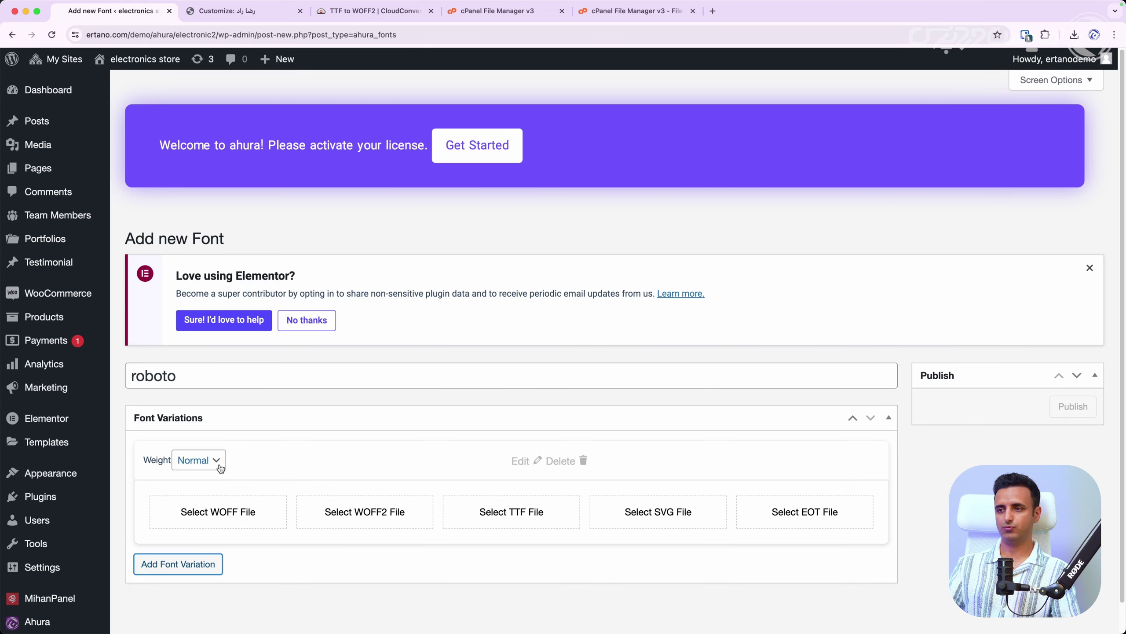
# - Upload the five Roboto-Regular files from Downloads to the media library while selecting the variation's WOFF file
pyautogui.click(222, 511)
pyautogui.hotkey('ctrl', 'Up')
pyautogui.click(420, 299)
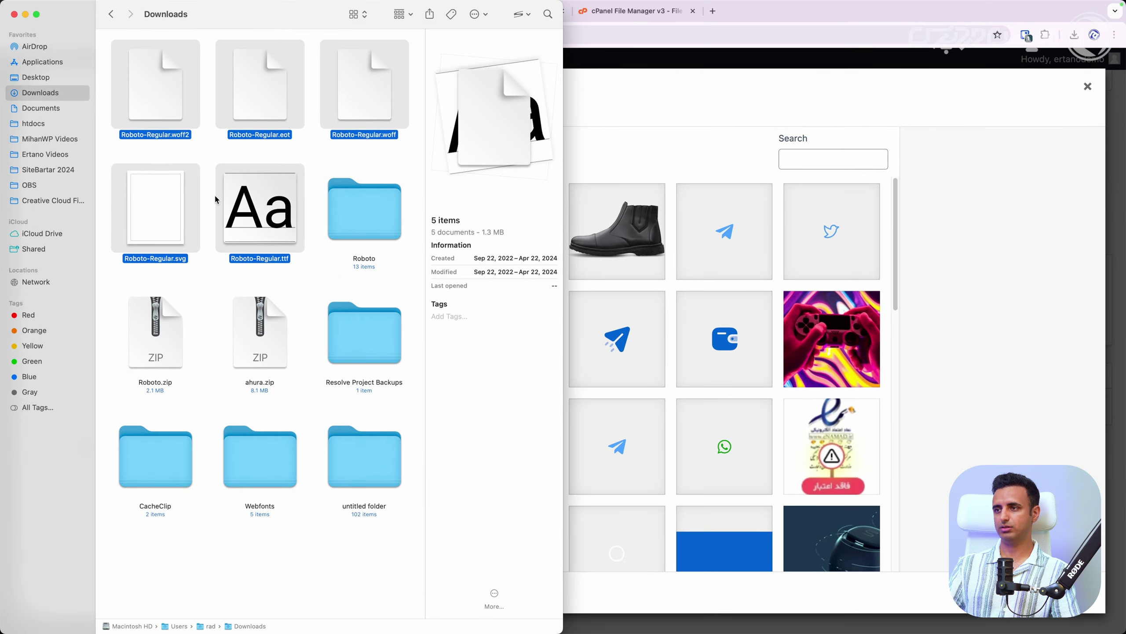
pyautogui.moveTo(240, 198); pyautogui.dragTo(612, 331)
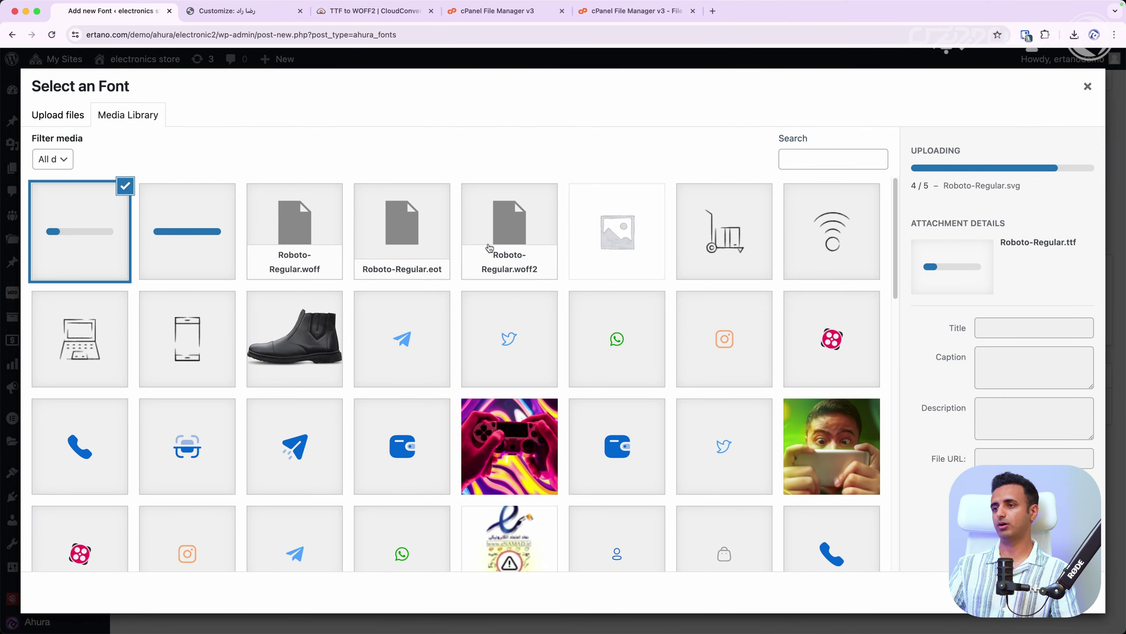
# - Assign Roboto-Regular.woff as the variation's WOFF file and Roboto-Regular.woff2 as its WOFF2 file
pyautogui.click(304, 246)
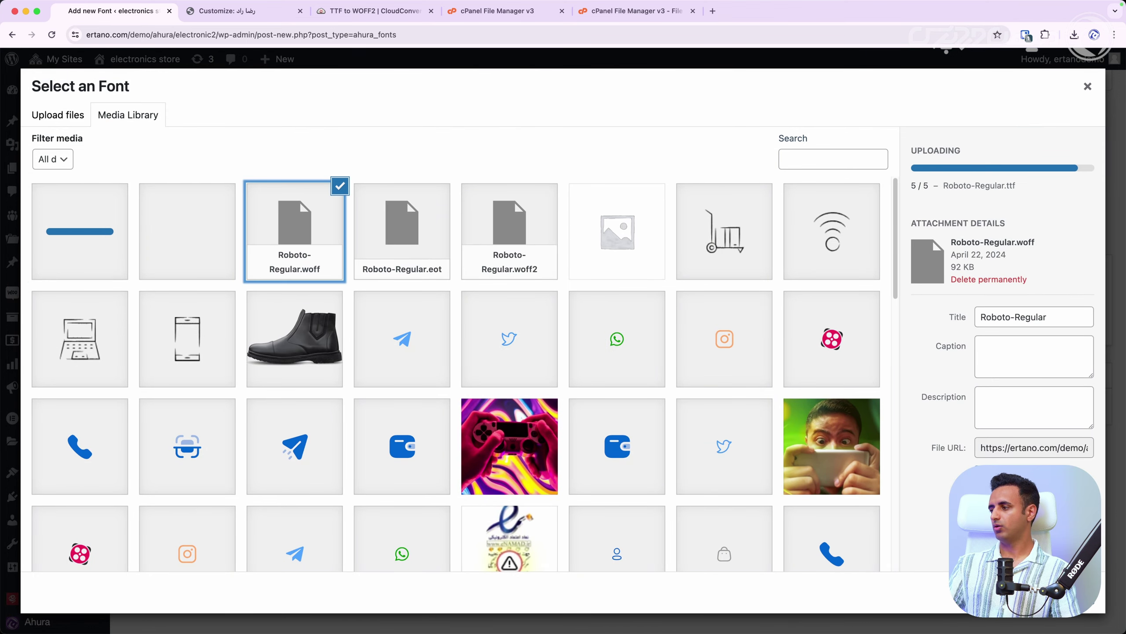
pyautogui.click(1078, 592)
pyautogui.click(351, 513)
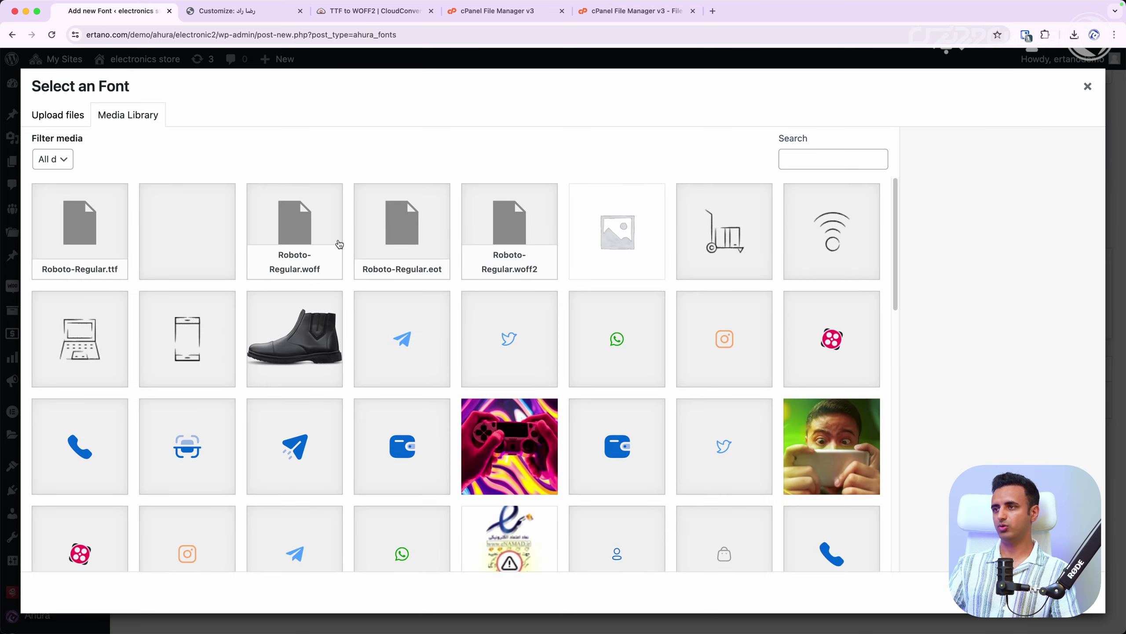
pyautogui.click(548, 245)
pyautogui.click(1078, 593)
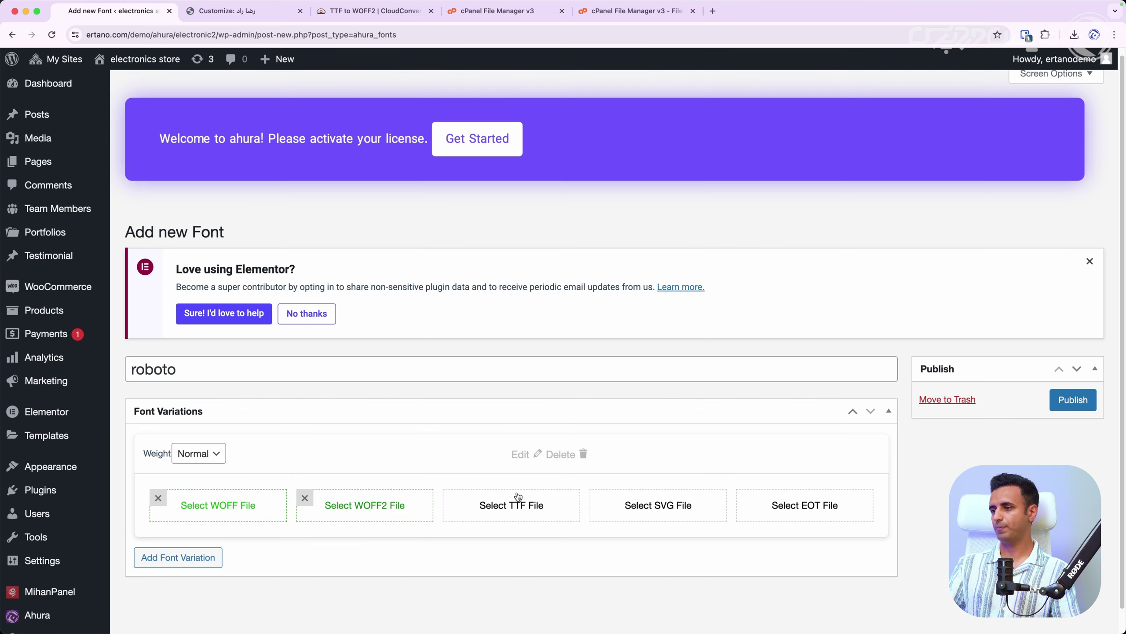
# - Assign Roboto-Regular.ttf as the font variation's TTF file
pyautogui.click(478, 501)
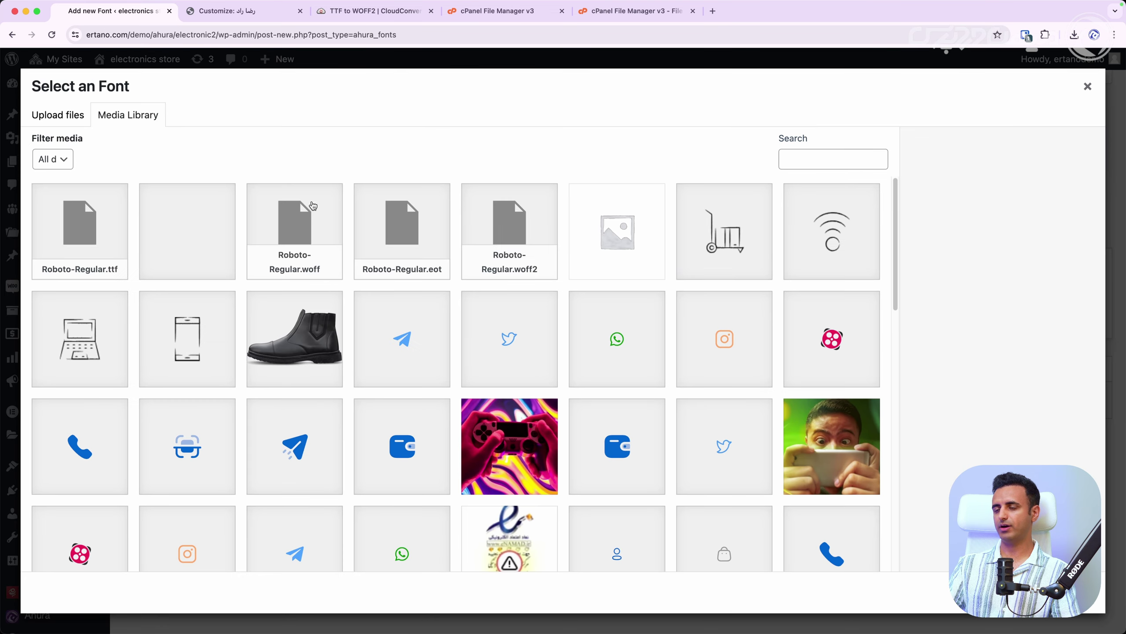
pyautogui.click(283, 242)
pyautogui.click(152, 231)
pyautogui.click(131, 233)
pyautogui.click(1078, 593)
# - Assign the uploaded SVG file and Roboto-Regular.eot to the variation's SVG and EOT slots, and publish the roboto font
pyautogui.click(691, 501)
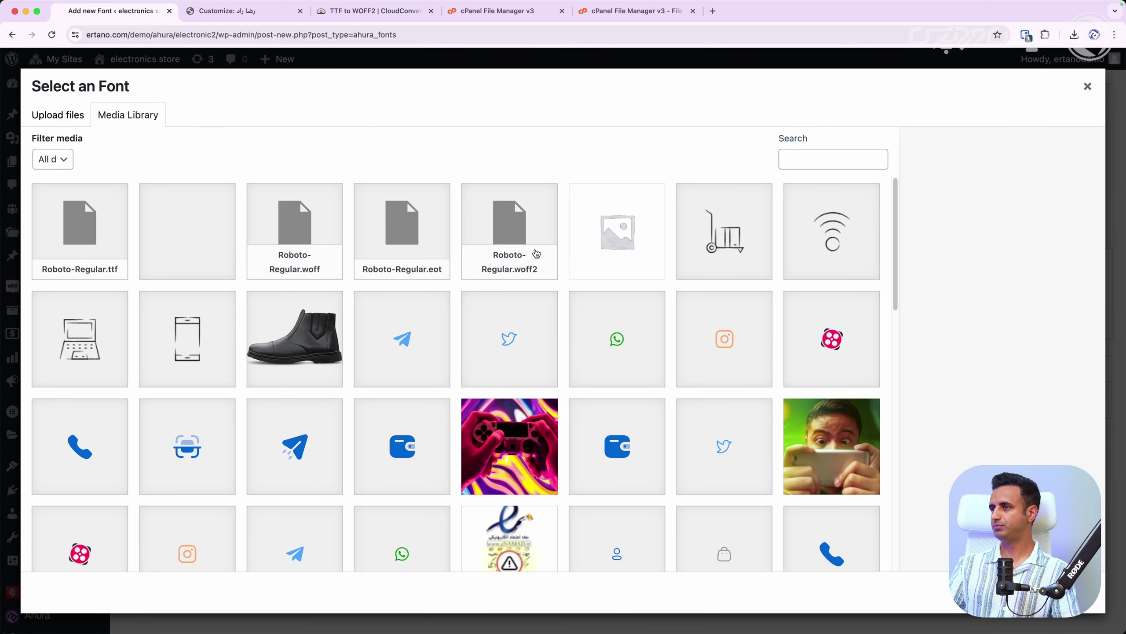
pyautogui.click(536, 254)
pyautogui.click(443, 249)
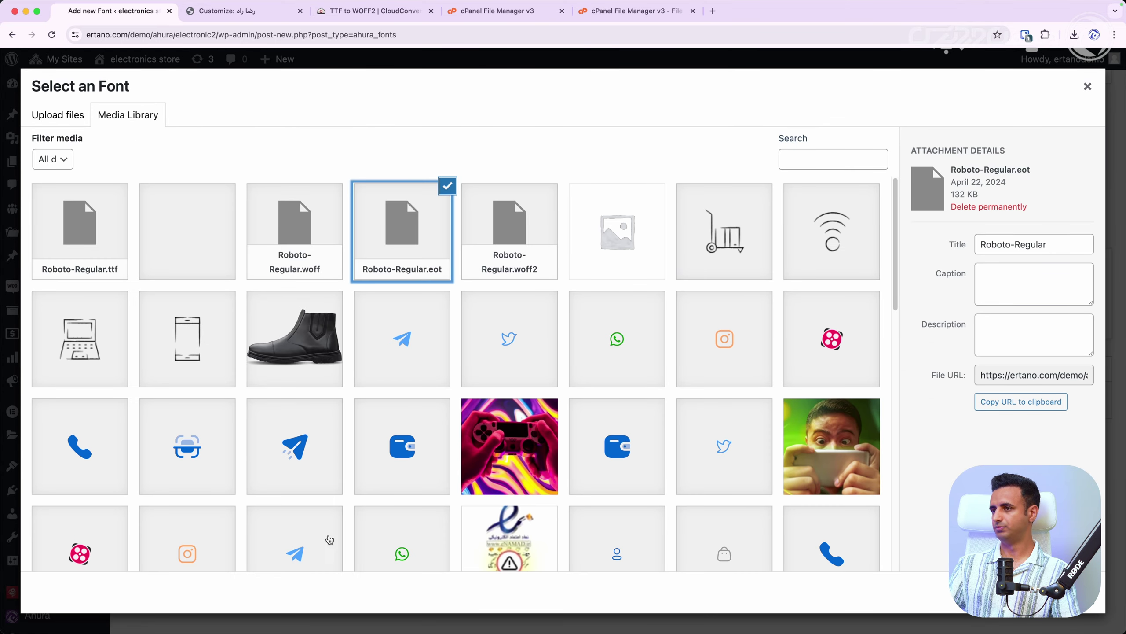
pyautogui.click(1078, 592)
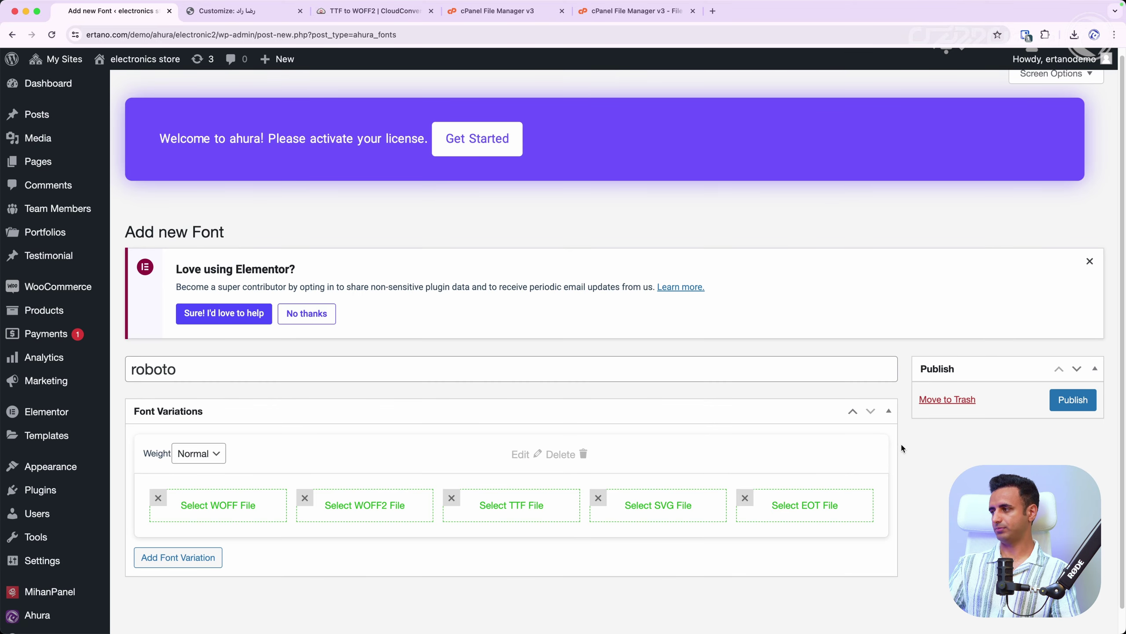
pyautogui.scroll(-1, 719, 430)
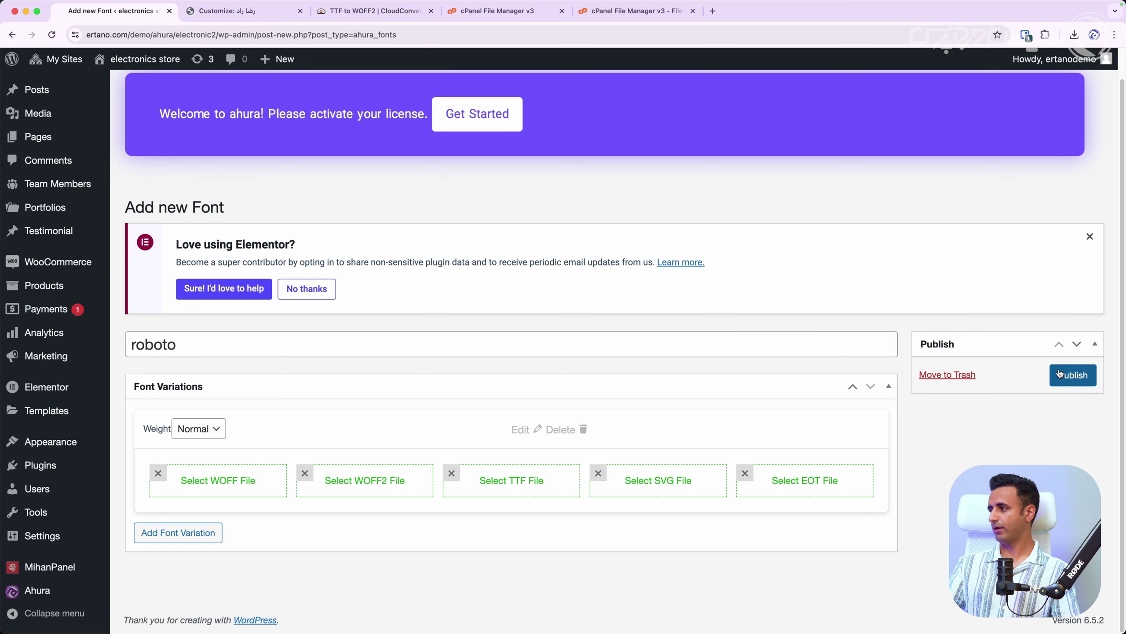
pyautogui.click(1074, 375)
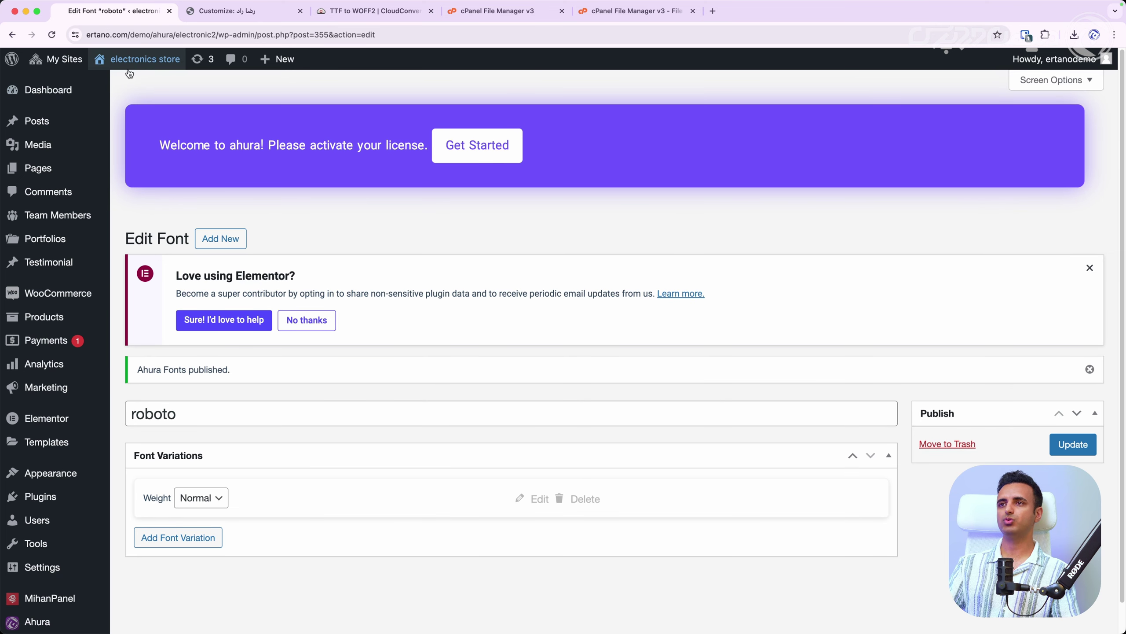
# - Open the Ahura theme settings for the electronics store and go to the Typography options under Style
pyautogui.click(145, 62)
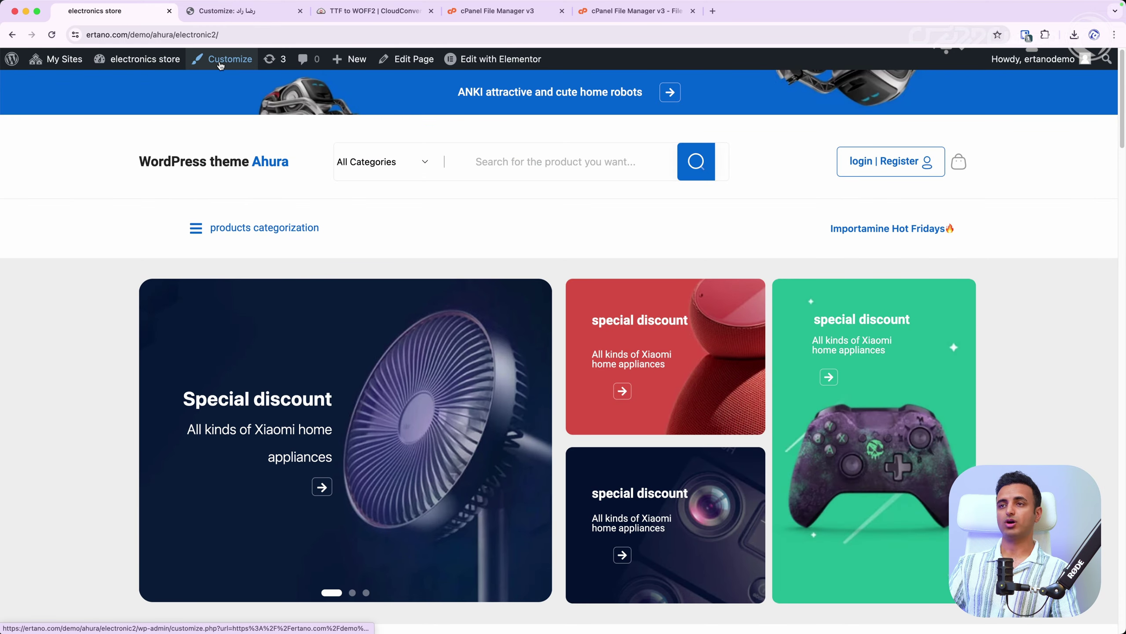
pyautogui.click(159, 64)
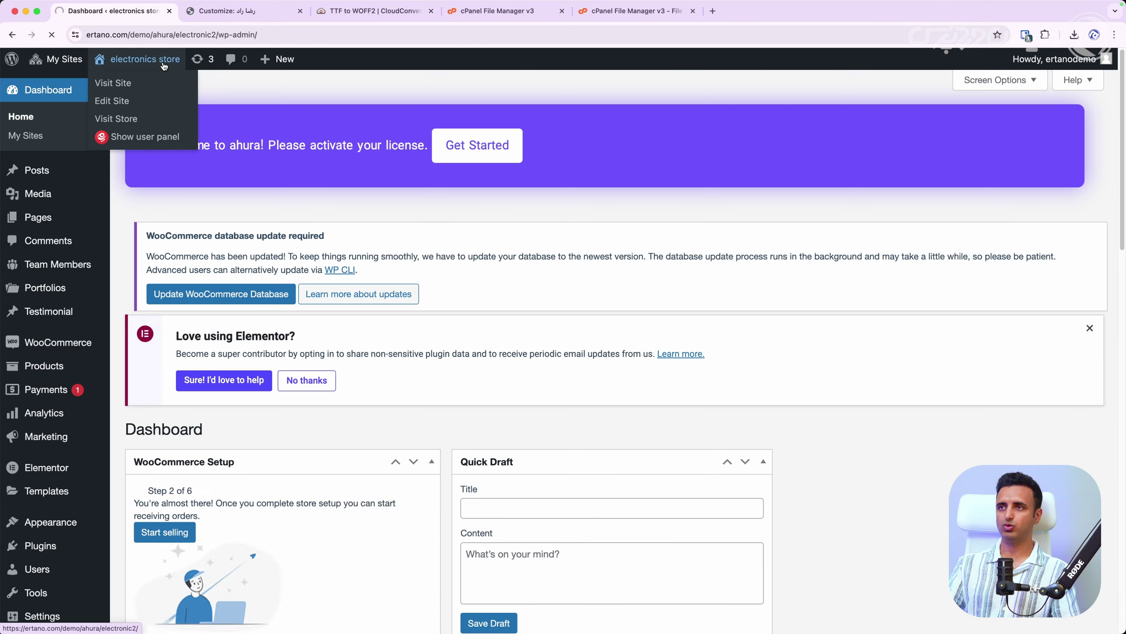
pyautogui.scroll(-5, 53, 533)
pyautogui.moveTo(67, 591)
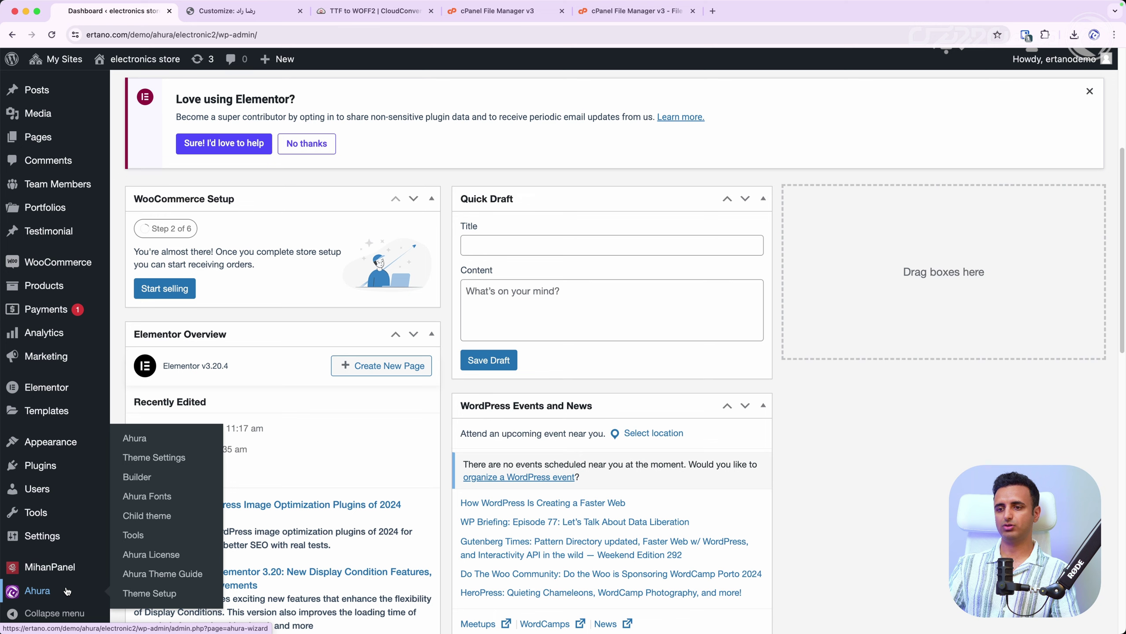
pyautogui.click(155, 462)
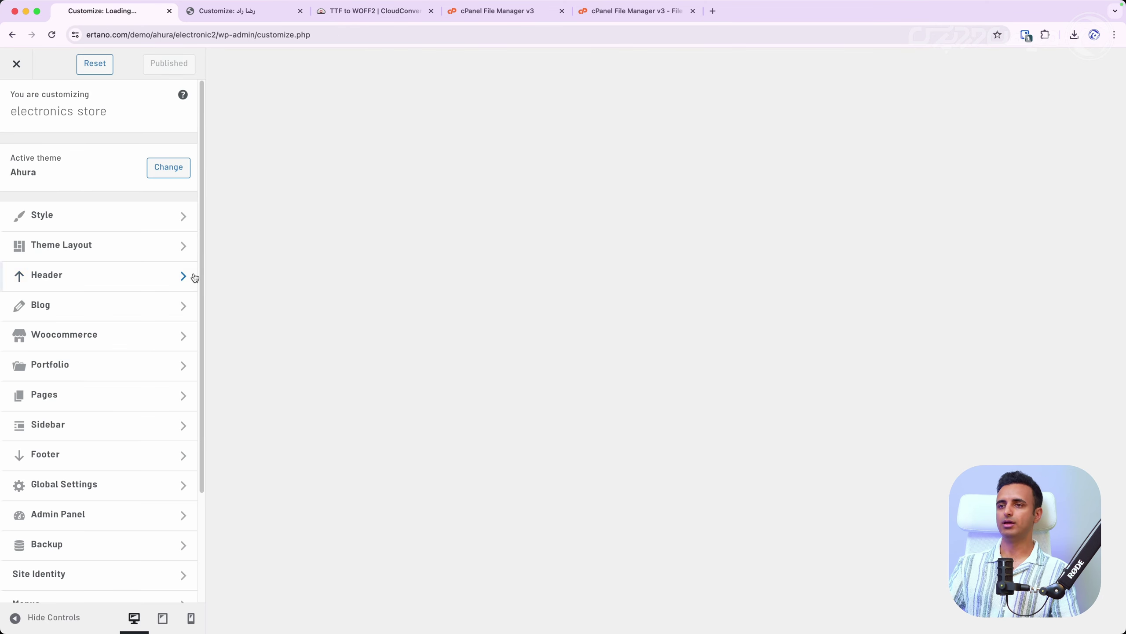
pyautogui.click(127, 215)
pyautogui.click(93, 194)
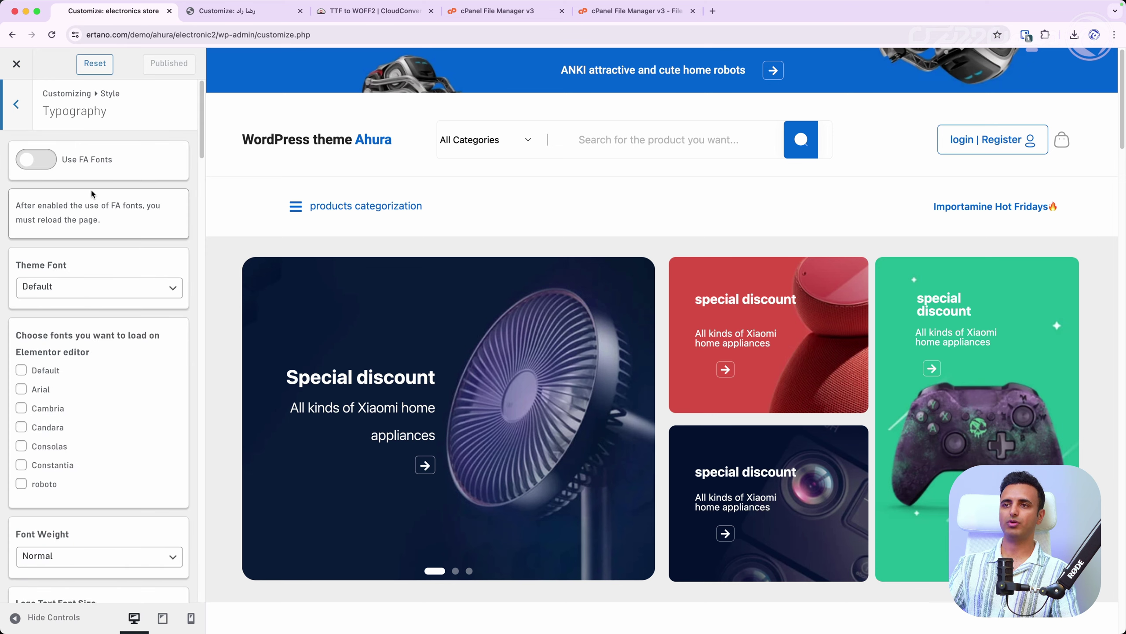
# - Try roboto as the theme font and review the storefront preview
pyautogui.click(86, 292)
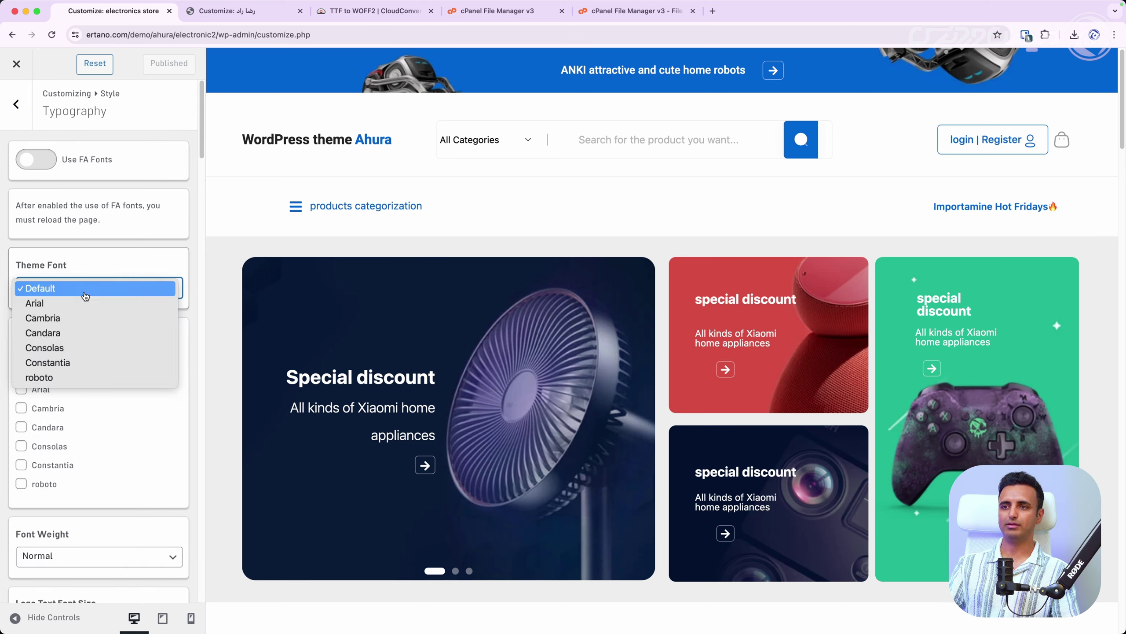
pyautogui.click(121, 378)
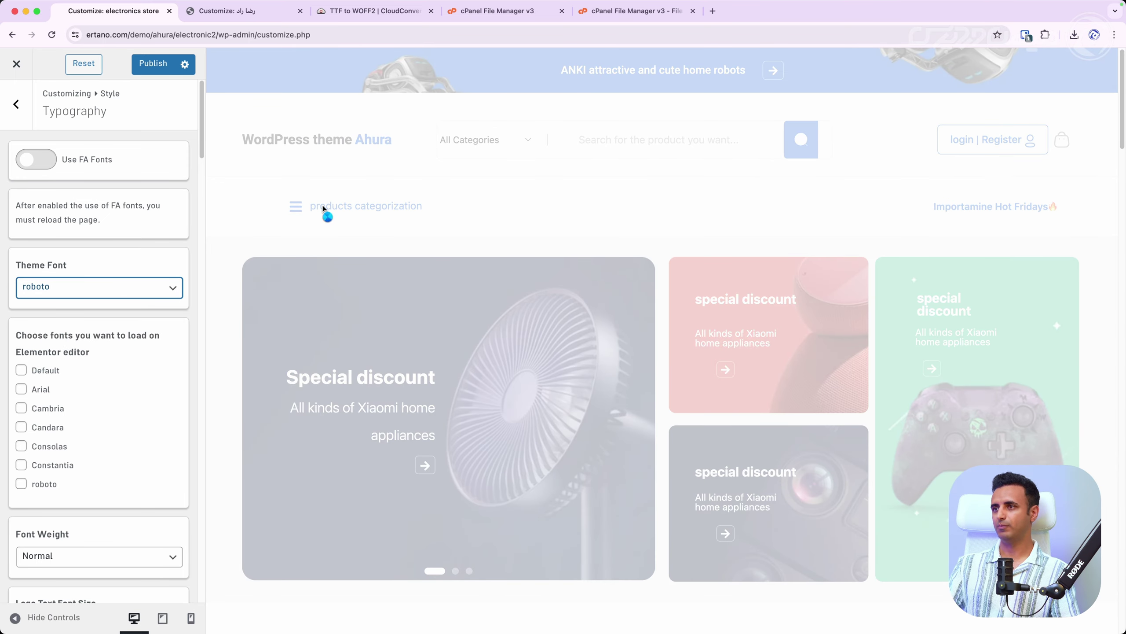
pyautogui.scroll(-10, 415, 224)
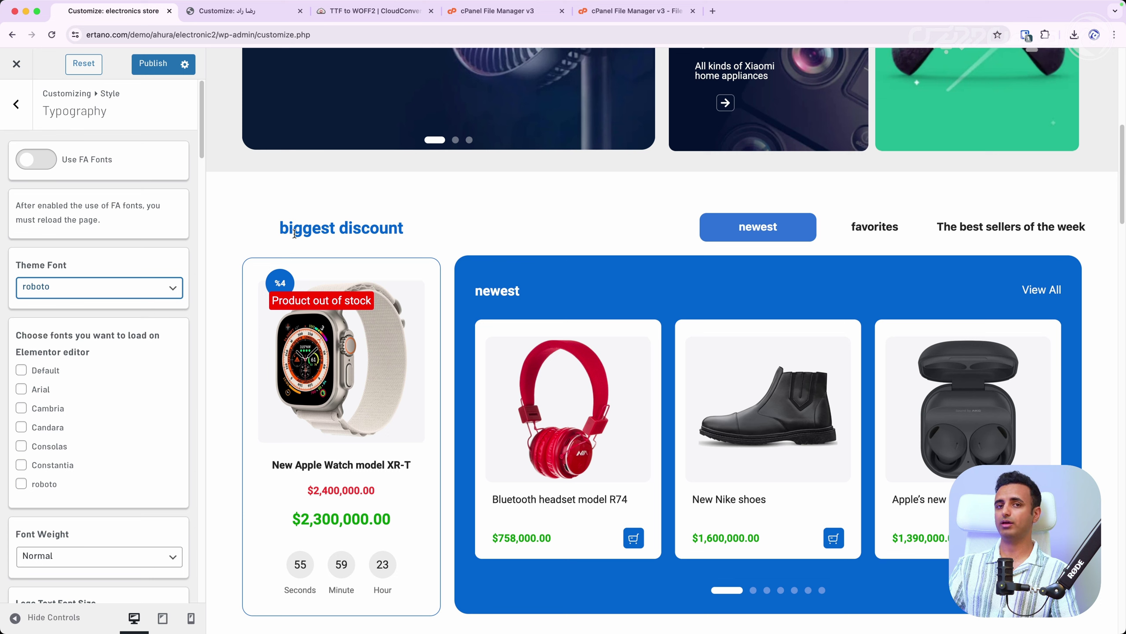
# - Set the theme font to Default and publish the typography settings
pyautogui.click(93, 279)
pyautogui.press('Escape')
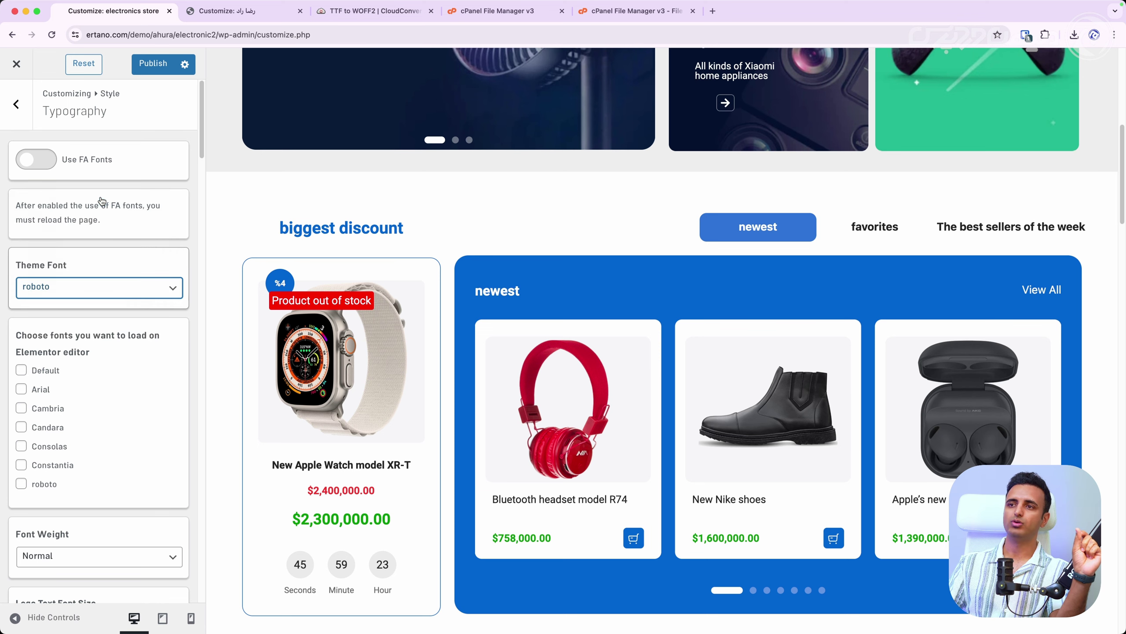
pyautogui.click(102, 201)
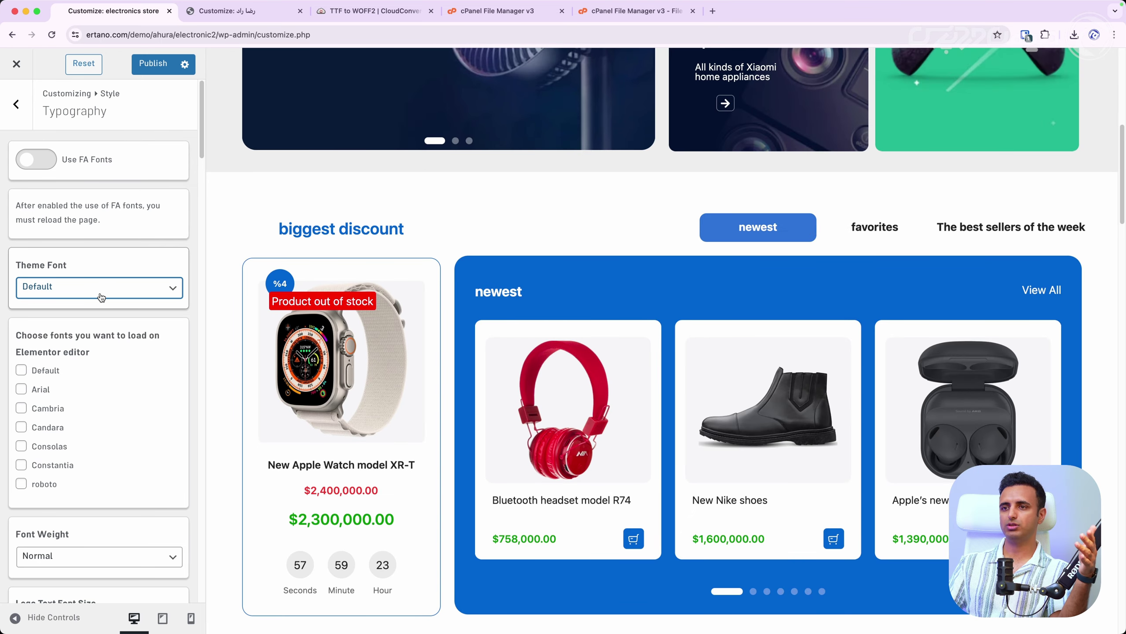
pyautogui.click(153, 63)
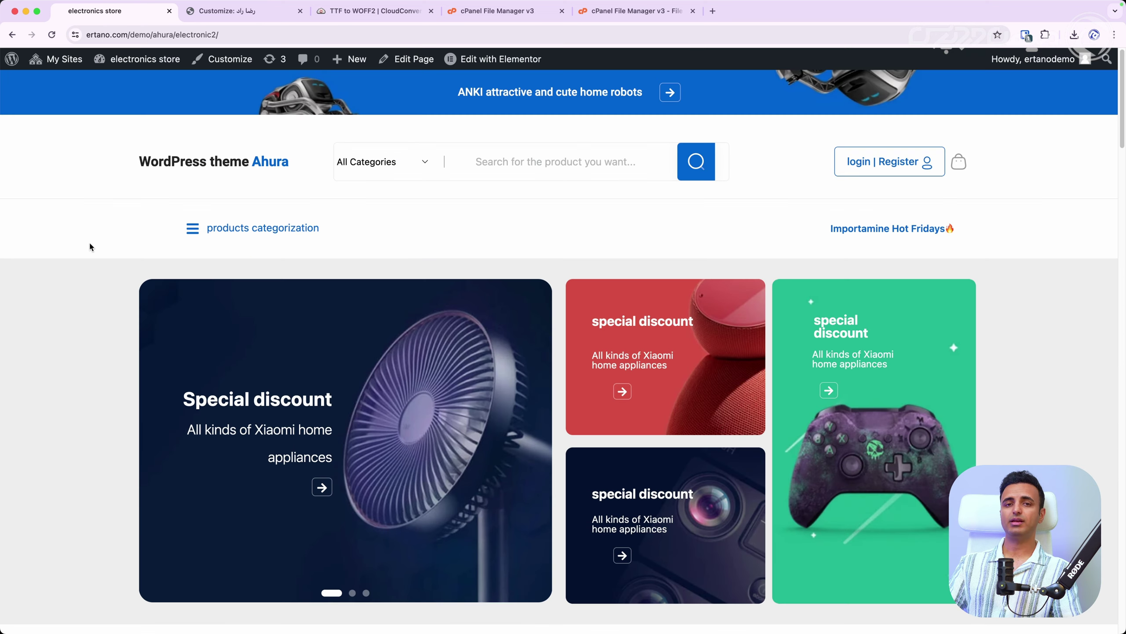
# - Open Elementor's Site Settings from the store's homepage and go to Global Fonts
pyautogui.moveTo(485, 56)
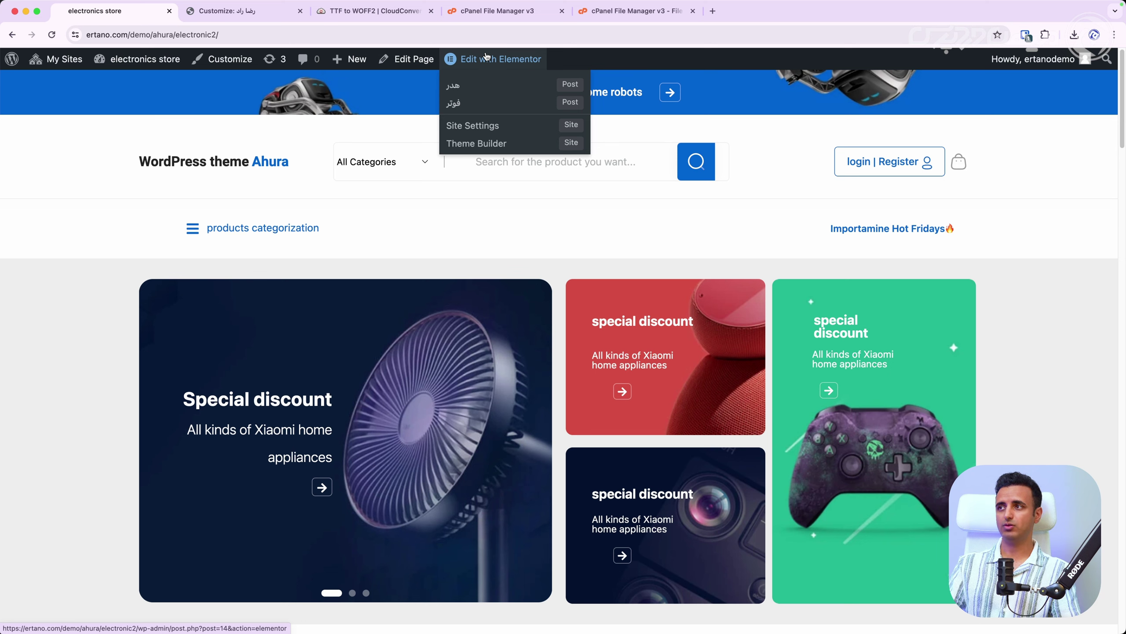
pyautogui.click(493, 126)
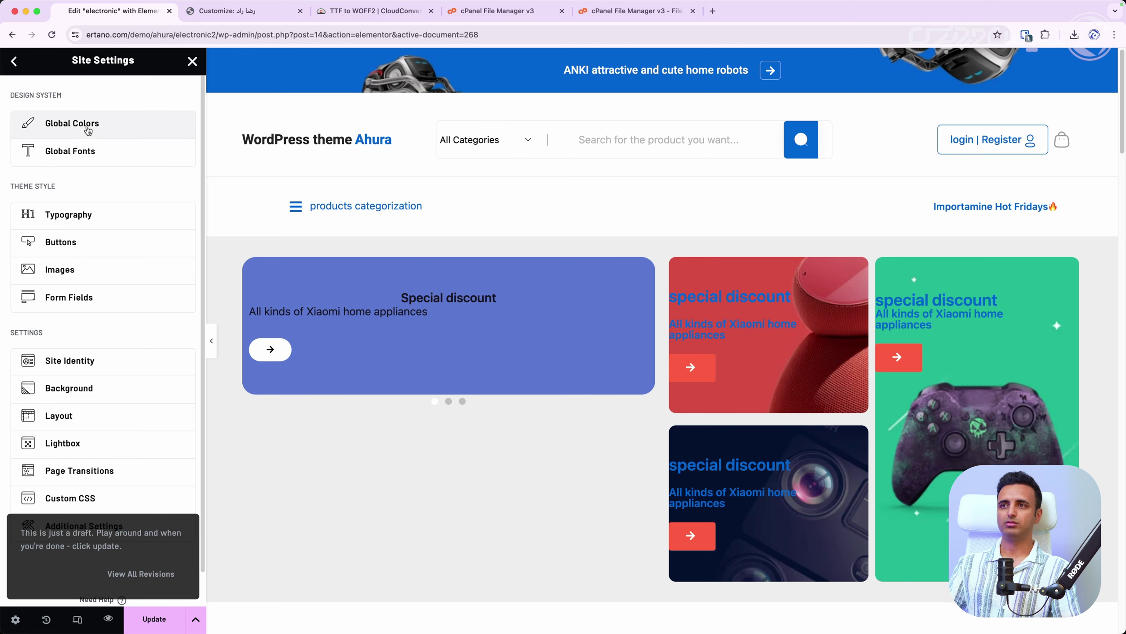
pyautogui.click(78, 153)
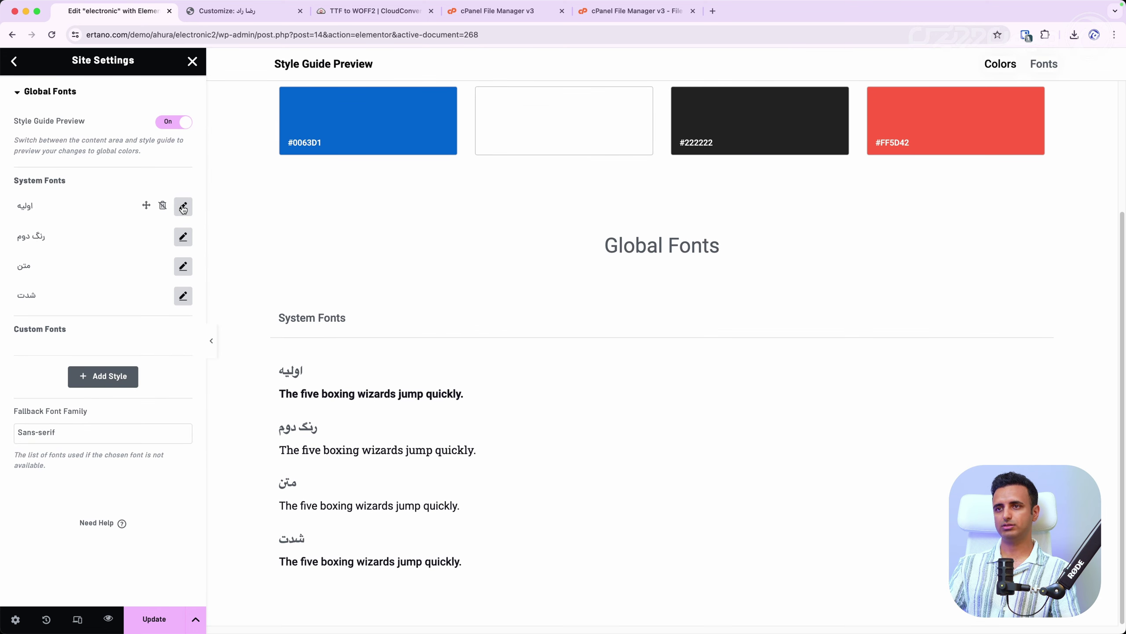
# - Try the Ahura font morabba as the family of the اولیه system font and look through the available weights
pyautogui.click(183, 207)
pyautogui.click(136, 276)
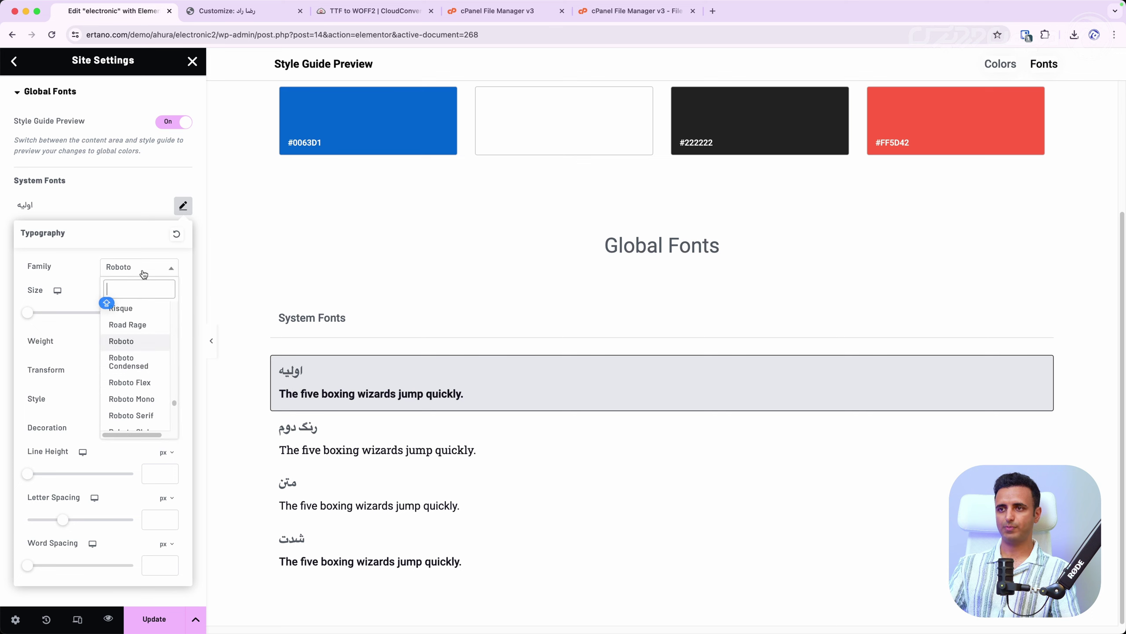
pyautogui.scroll(-8, 150, 381)
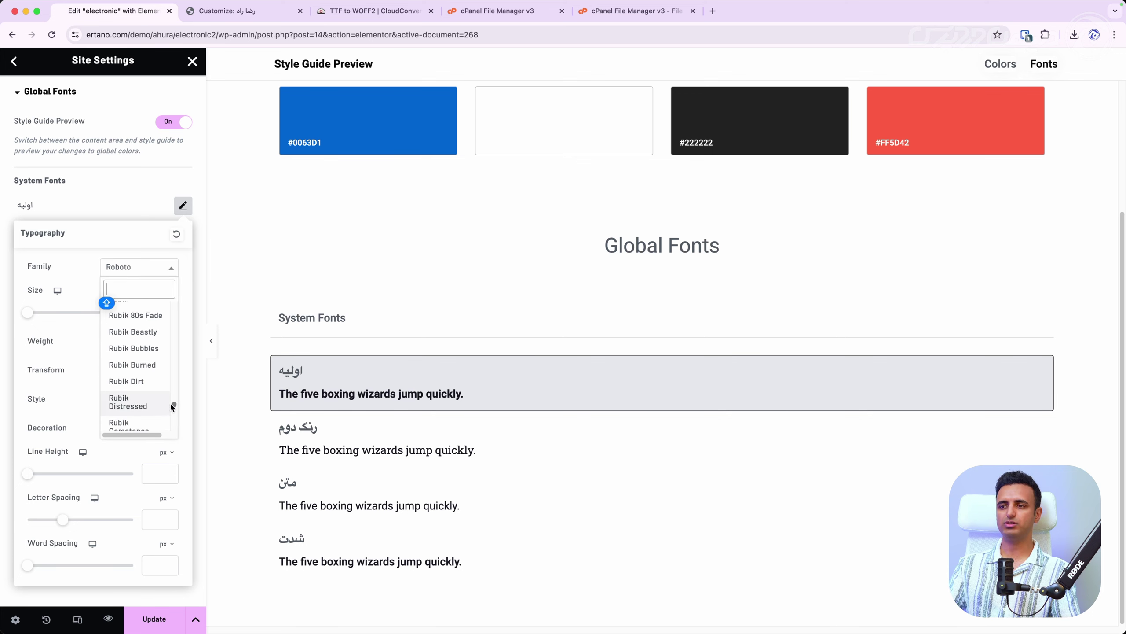
pyautogui.moveTo(174, 403); pyautogui.dragTo(176, 458)
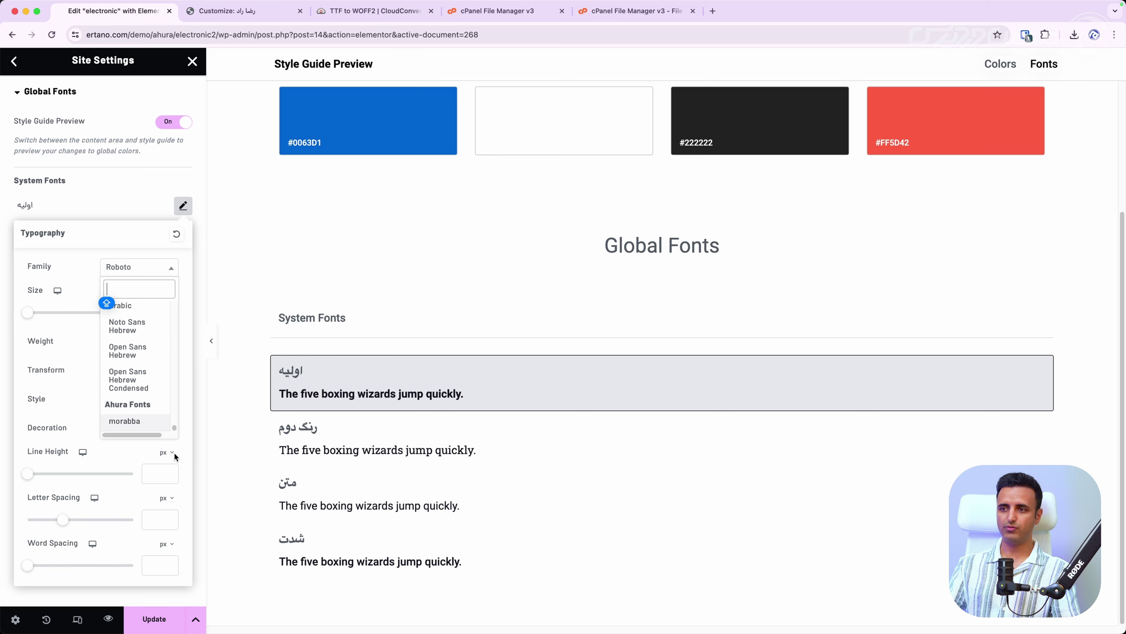
pyautogui.click(124, 420)
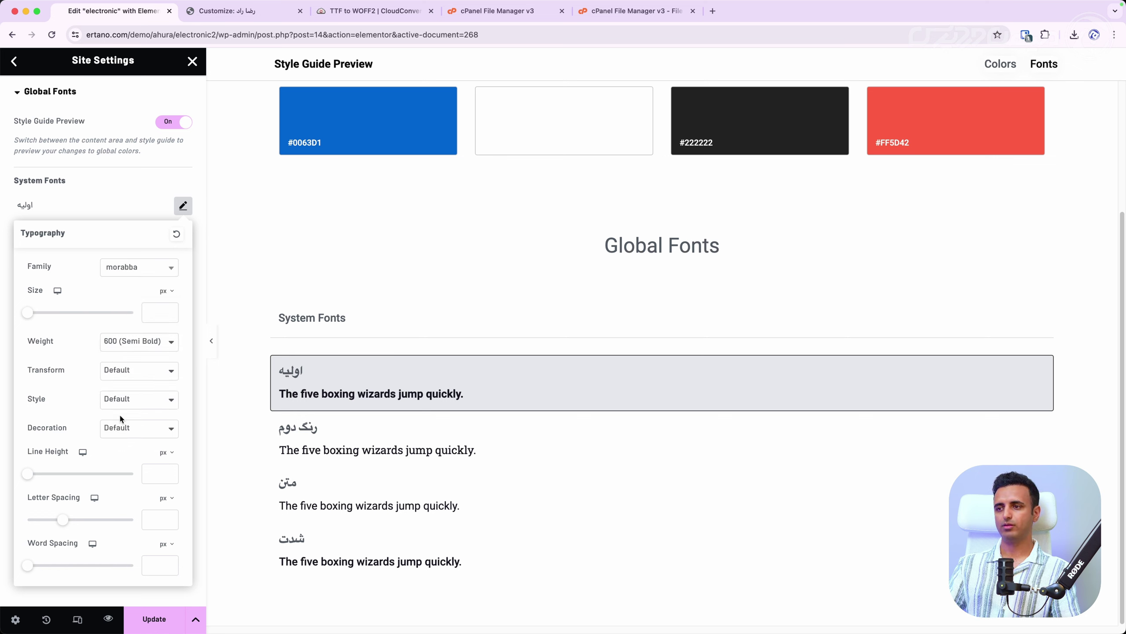
pyautogui.click(158, 349)
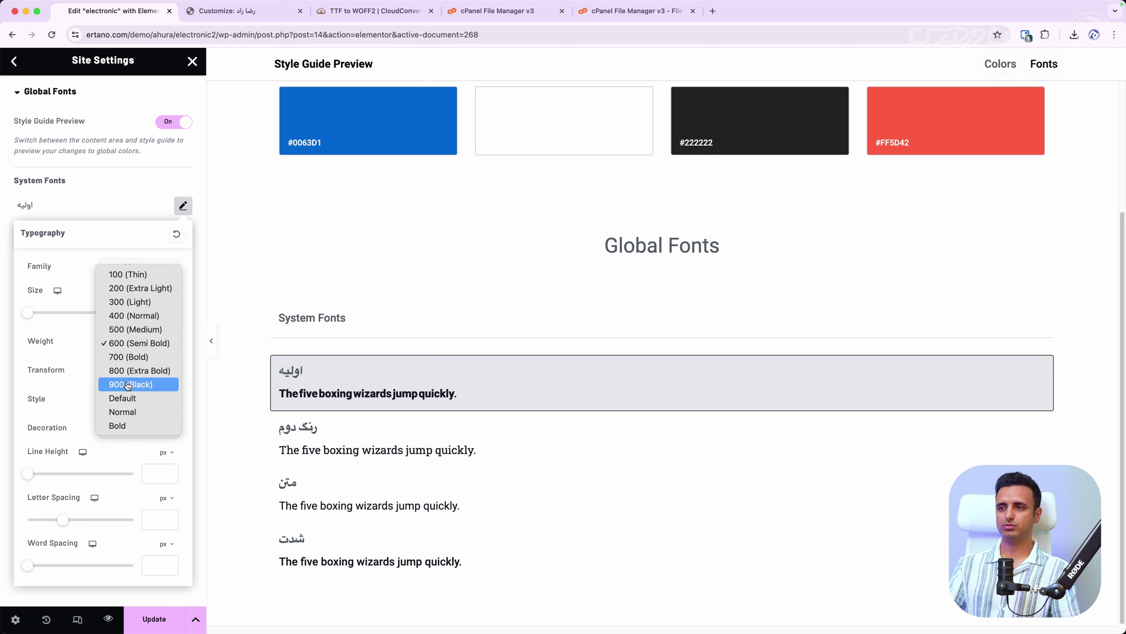
pyautogui.click(56, 313)
# - Set the اولیه system font's family to Yanone Kaffeesatz and its size to 33 px
pyautogui.click(154, 267)
pyautogui.scroll(5, 133, 355)
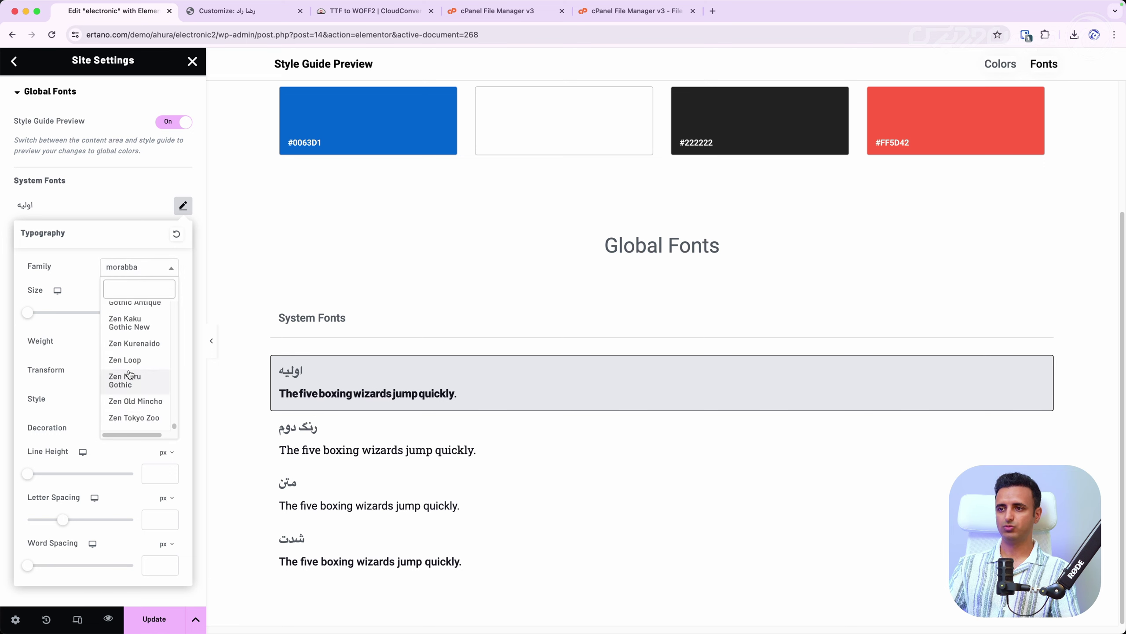
pyautogui.click(131, 358)
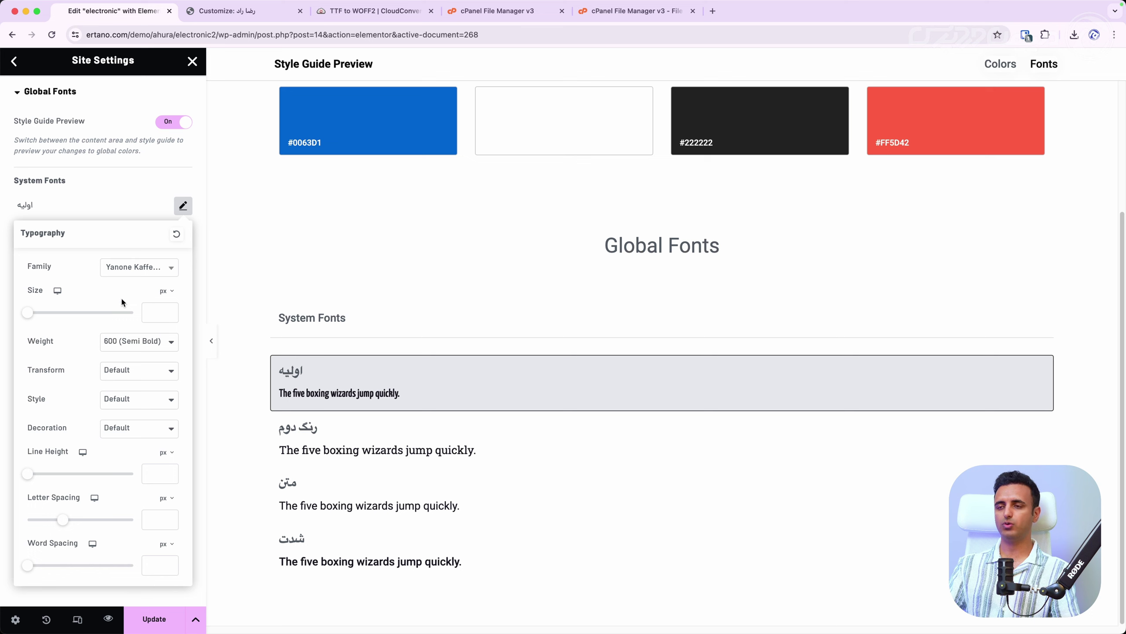
pyautogui.moveTo(33, 318); pyautogui.dragTo(47, 319)
pyautogui.click(127, 340)
pyautogui.click(71, 370)
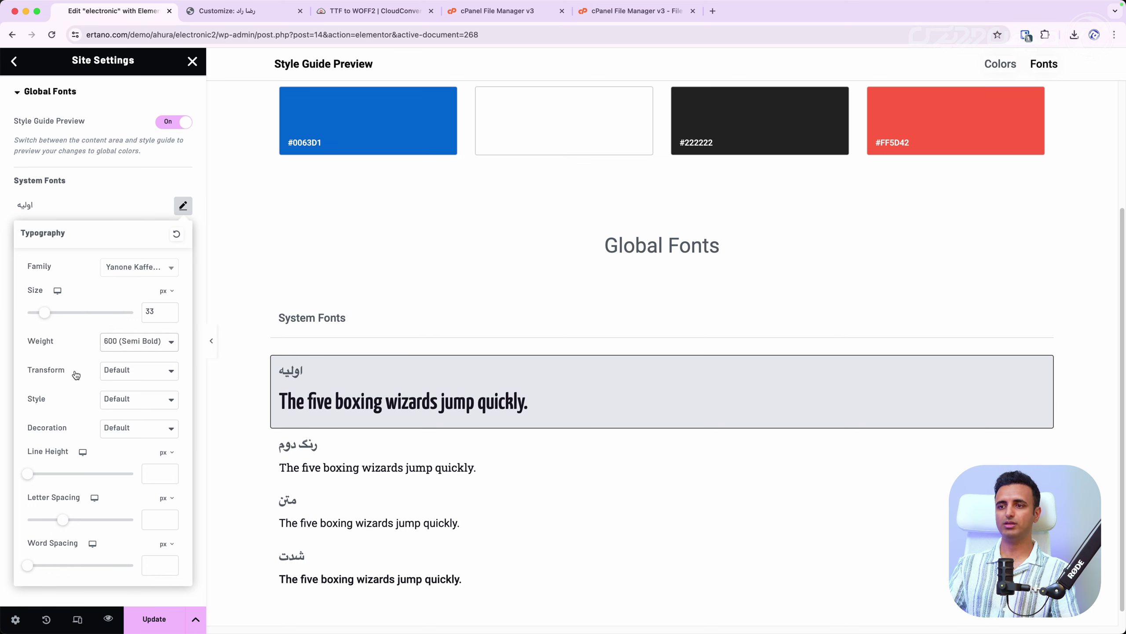
# - Set the اولیه system font's style to Italic and close its typography settings
pyautogui.click(115, 404)
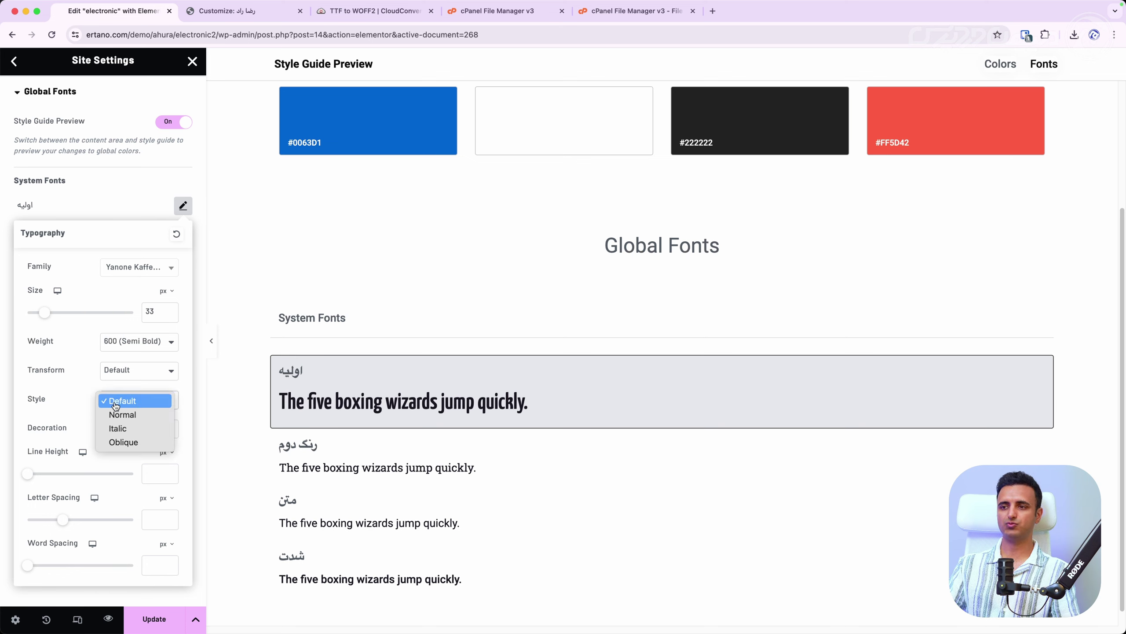
pyautogui.press('Escape')
pyautogui.click(139, 431)
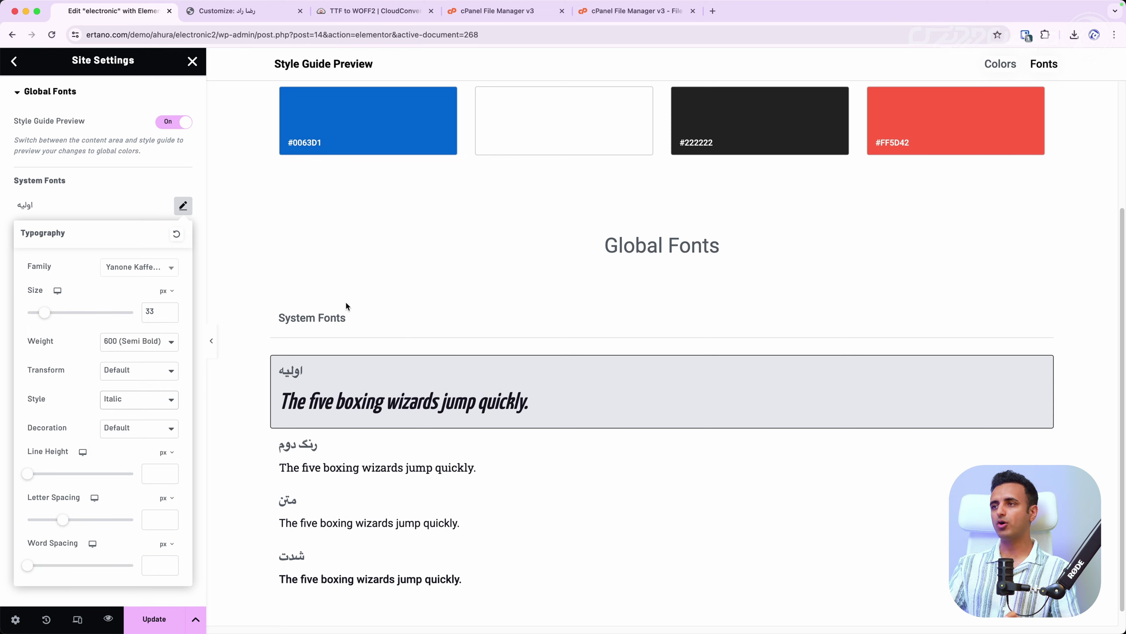
pyautogui.scroll(5, 329, 146)
pyautogui.click(95, 101)
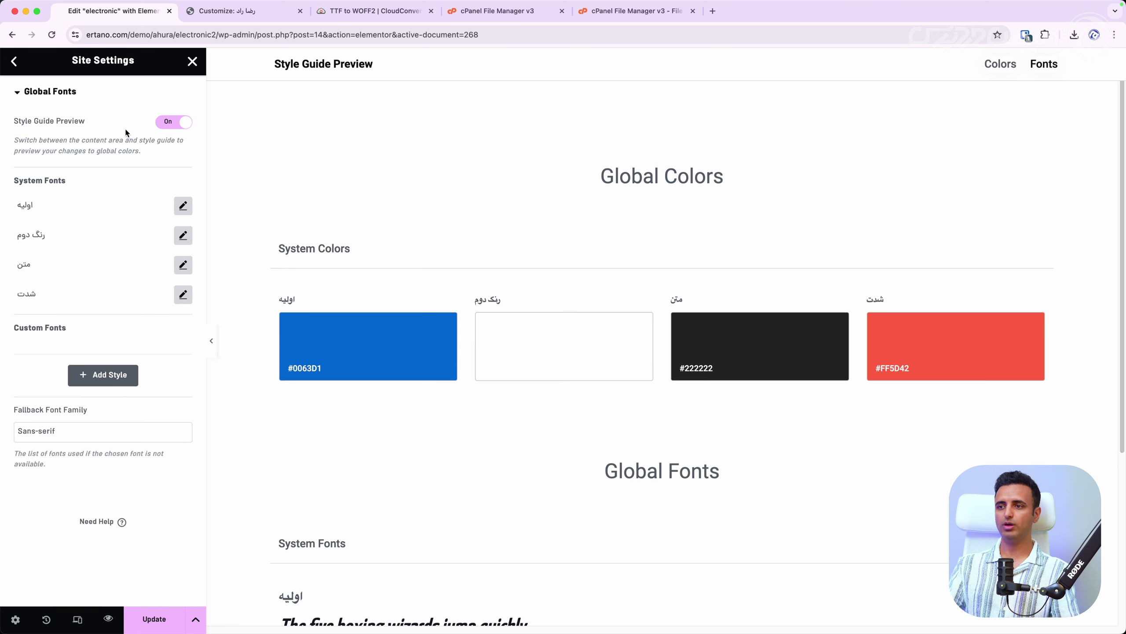
# - Save the updated global fonts, leave the site settings and view the live page
pyautogui.click(144, 627)
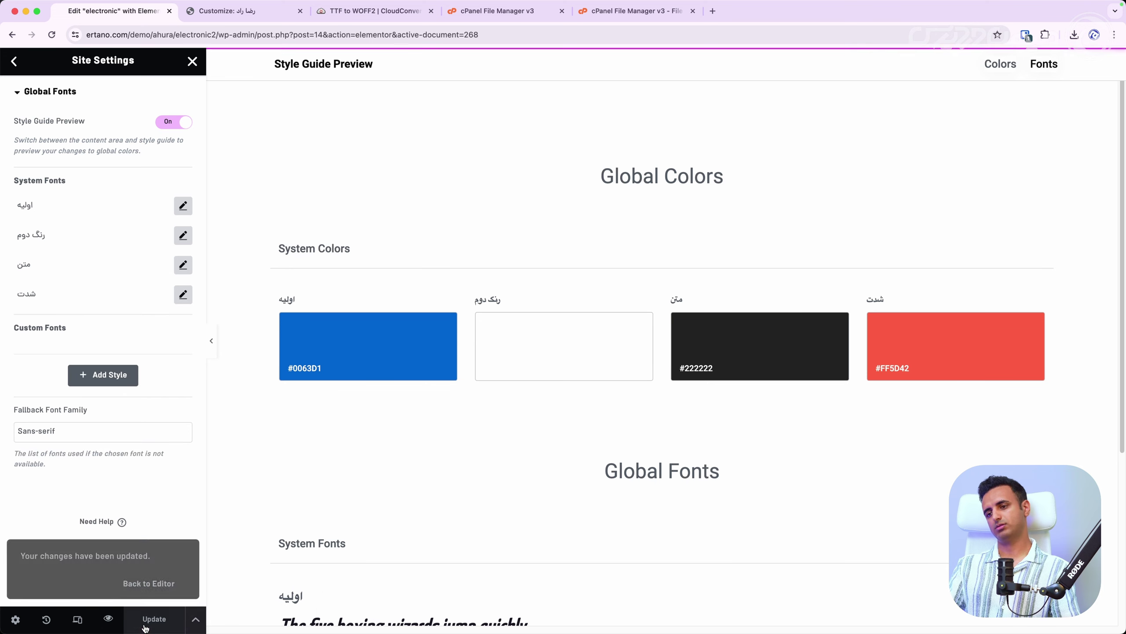
pyautogui.click(193, 61)
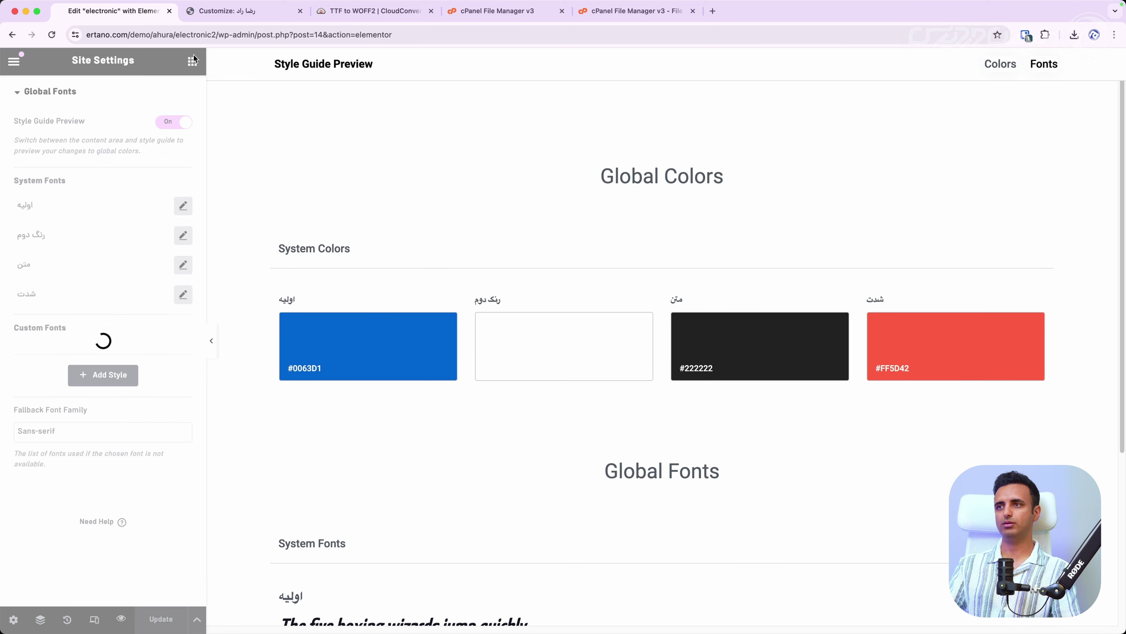
pyautogui.click(14, 61)
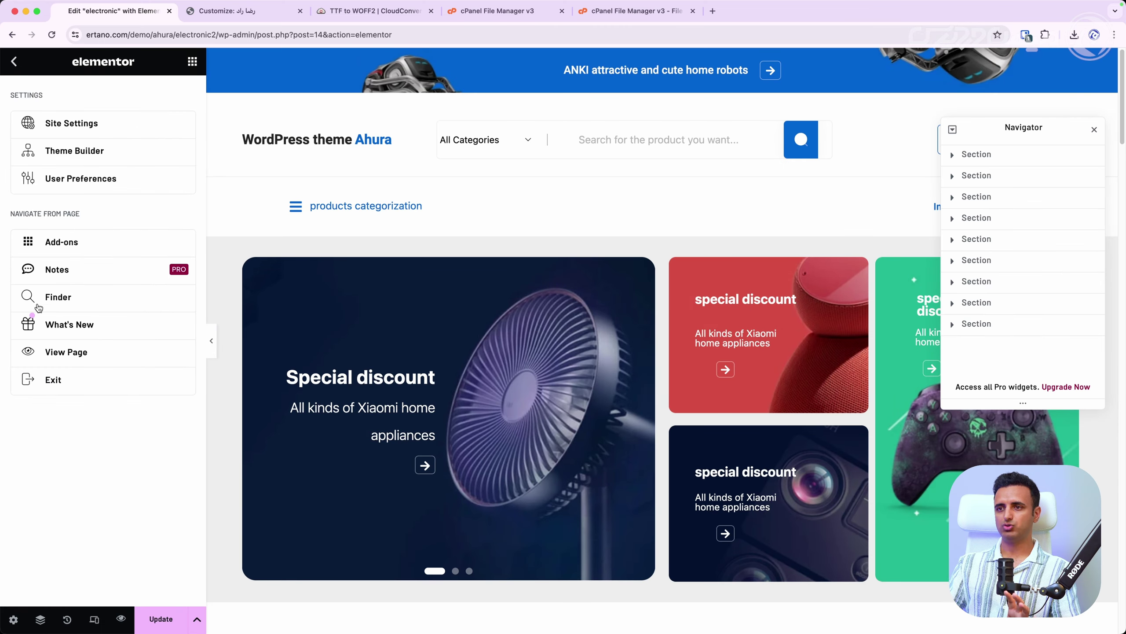
pyautogui.click(63, 355)
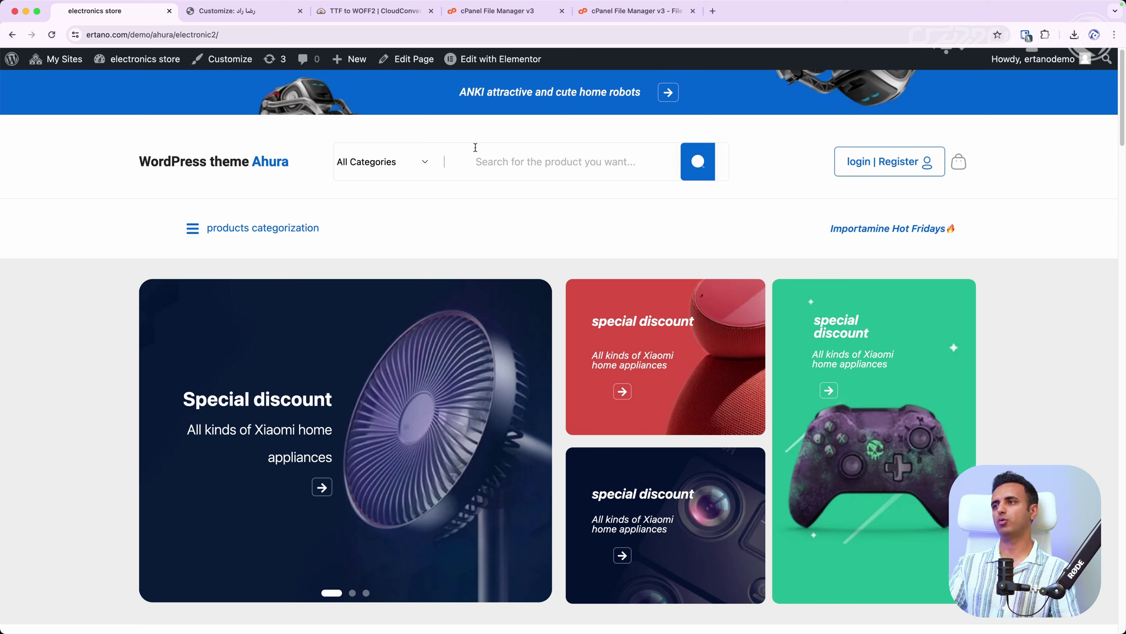
# - Edit the page with Elementor and open the typography settings of the "biggest discount" heading
pyautogui.click(502, 62)
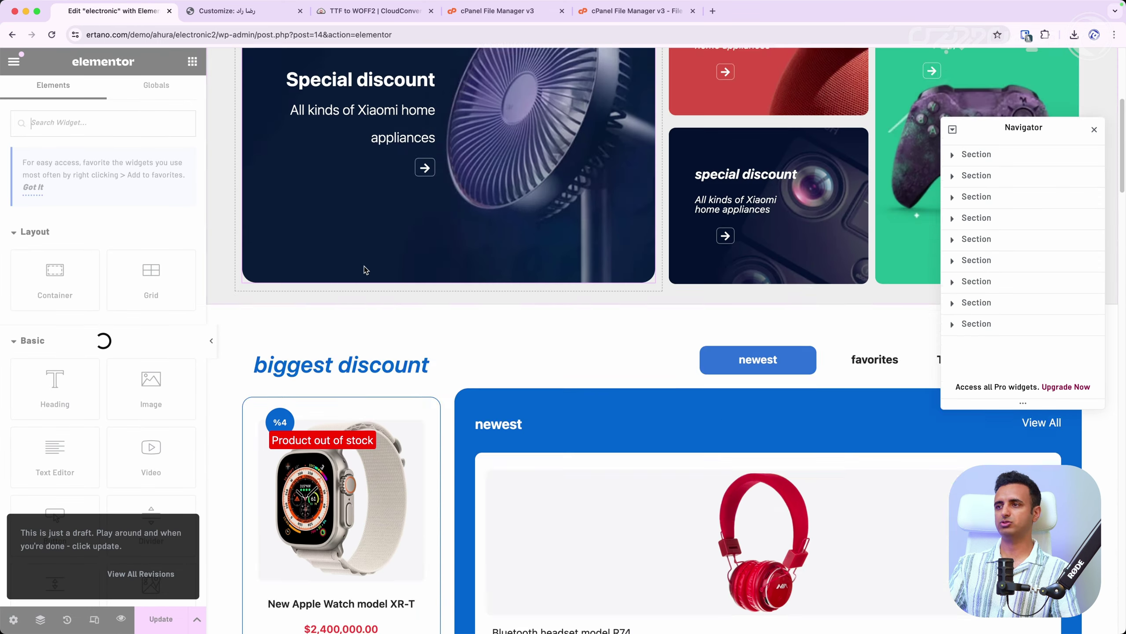
pyautogui.scroll(-5, 365, 269)
pyautogui.click(341, 144)
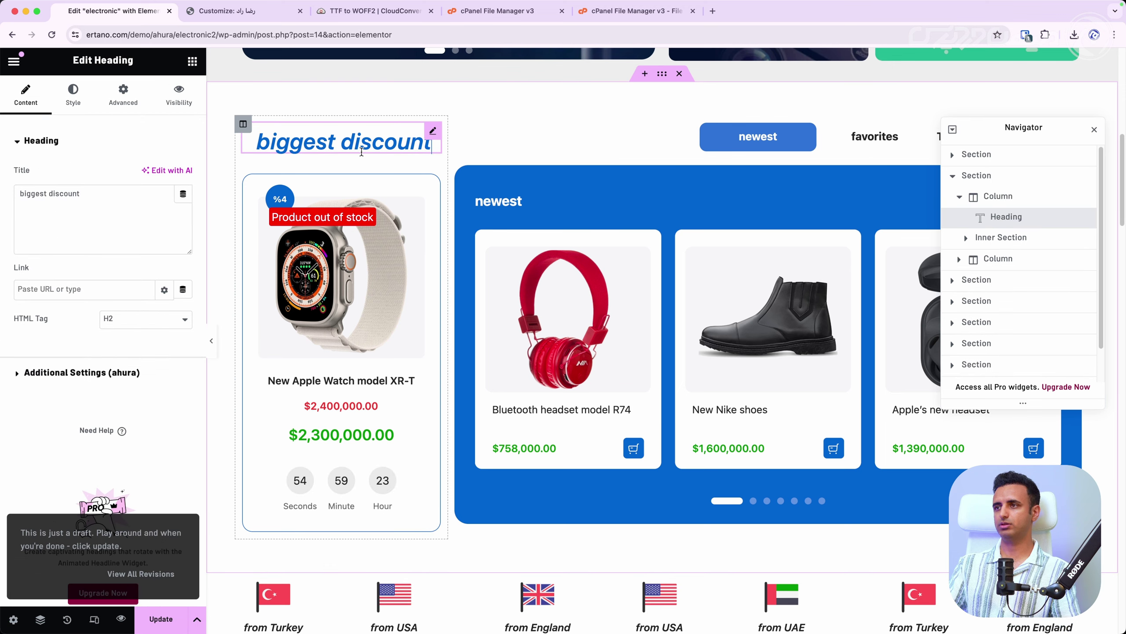
pyautogui.click(72, 99)
pyautogui.click(183, 232)
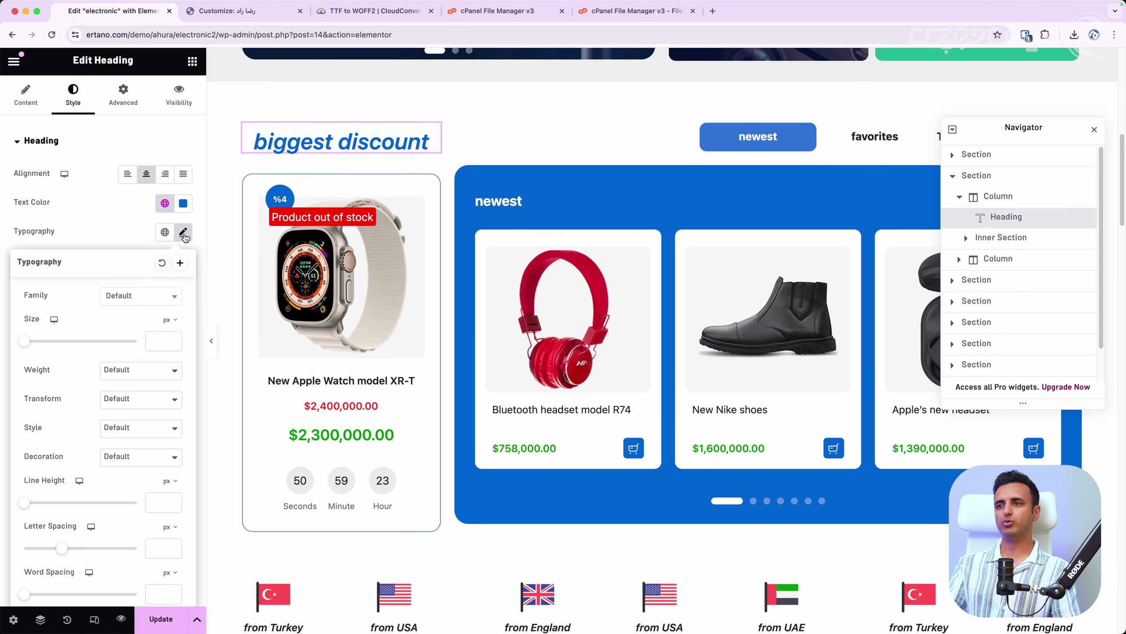
# - Set the "biggest discount" heading's font family to Karma and update the page
pyautogui.click(166, 304)
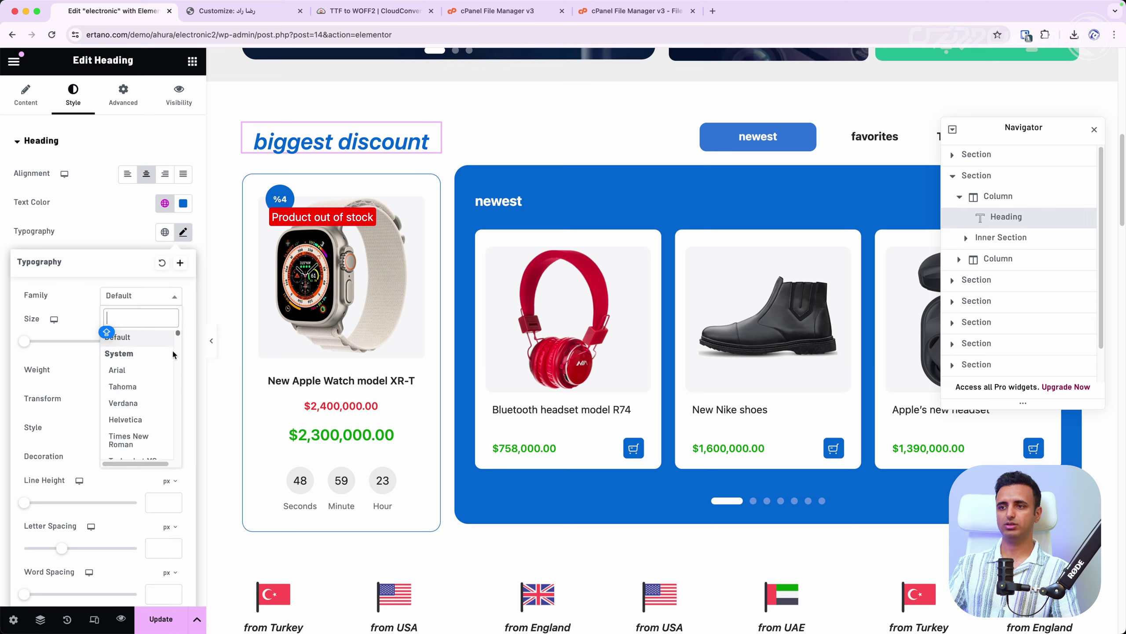
pyautogui.scroll(-8, 177, 338)
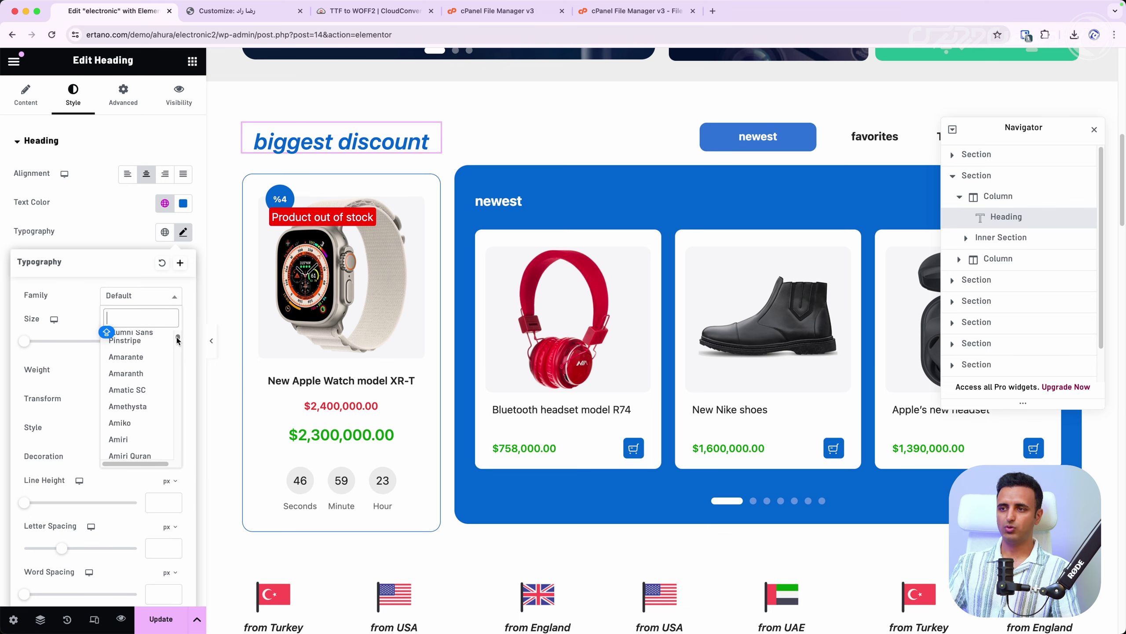
pyautogui.moveTo(176, 336); pyautogui.dragTo(181, 382)
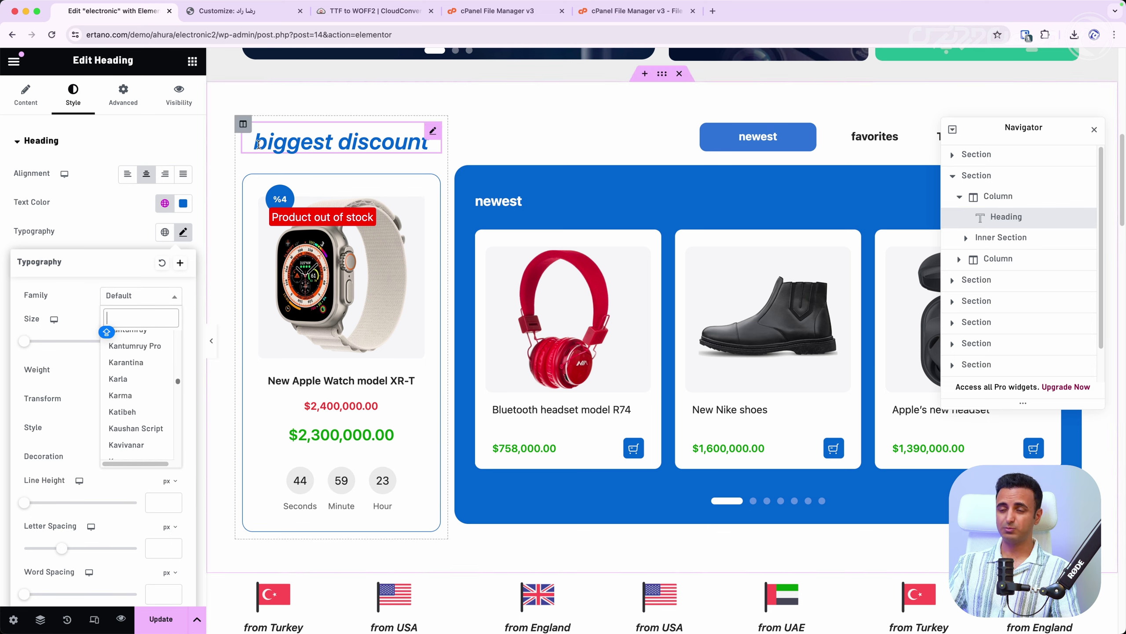
pyautogui.click(133, 394)
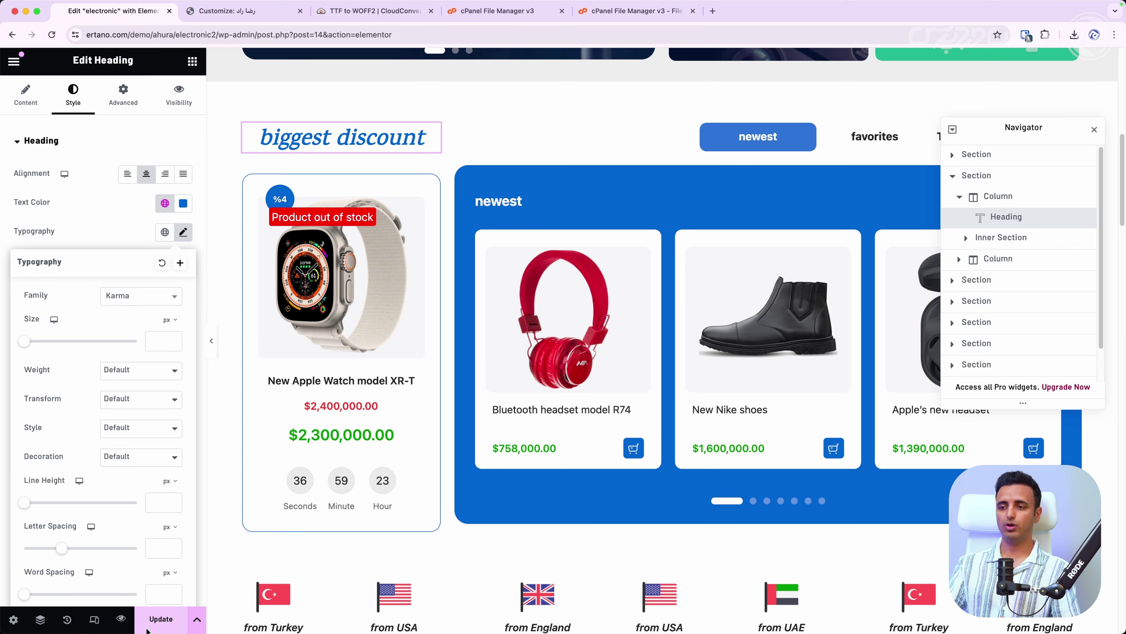
pyautogui.click(148, 628)
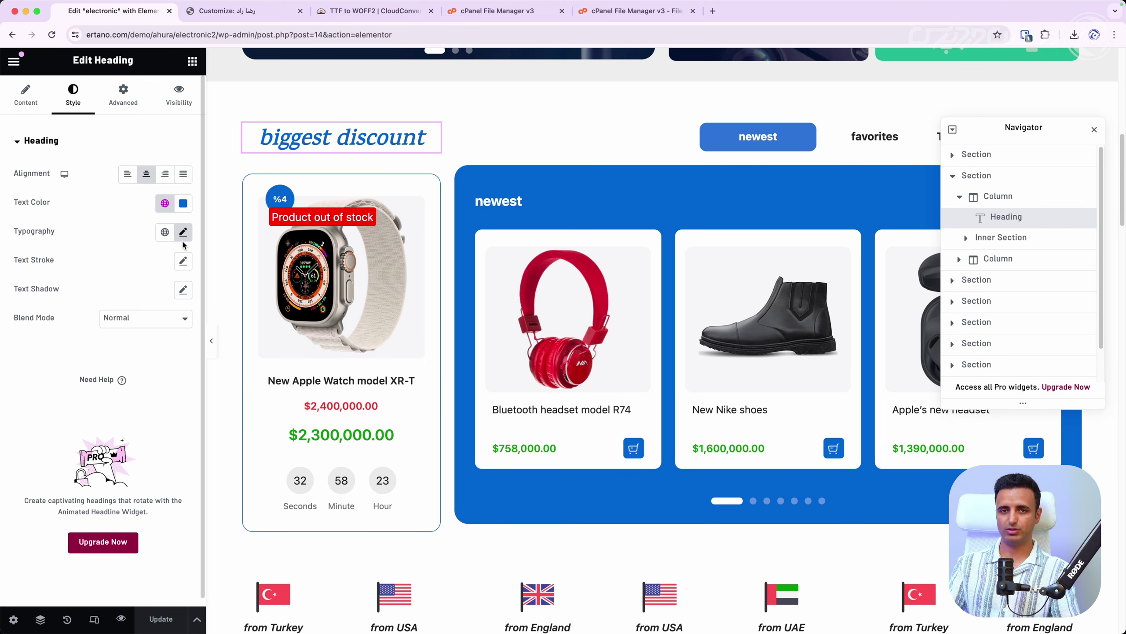
# - Leave the Elementor editor and view the live electronics store page
pyautogui.scroll(2, 320, 373)
pyautogui.scroll(10, 320, 374)
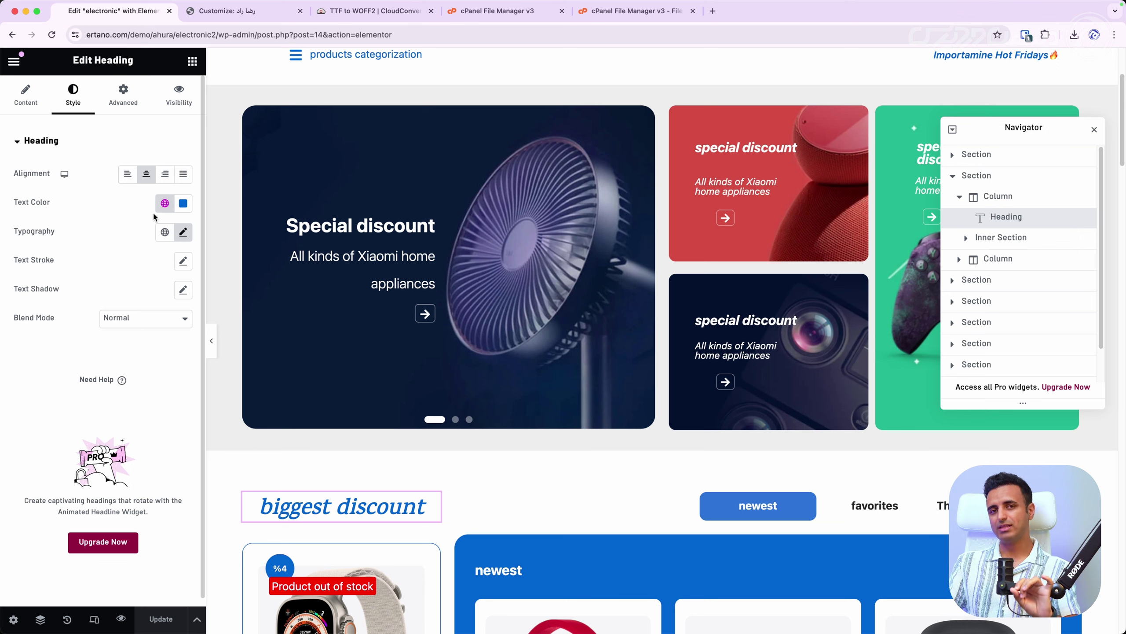
pyautogui.click(14, 61)
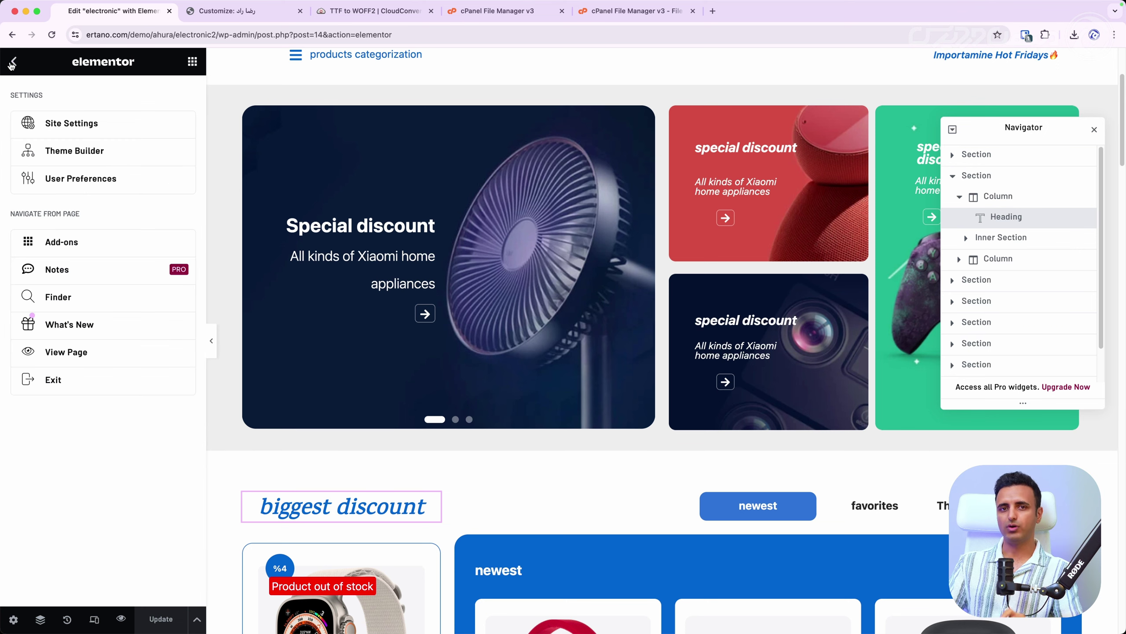
pyautogui.click(90, 354)
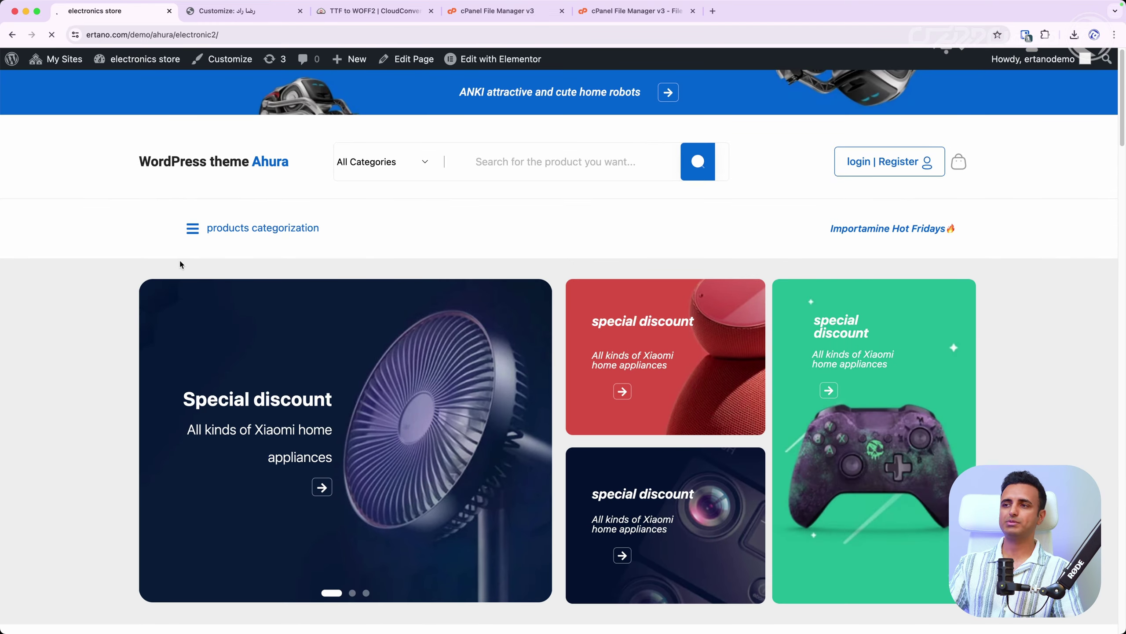
# - Close the electronics store page and load the wp-admin dashboard of the site open in the Customizer
pyautogui.click(248, 12)
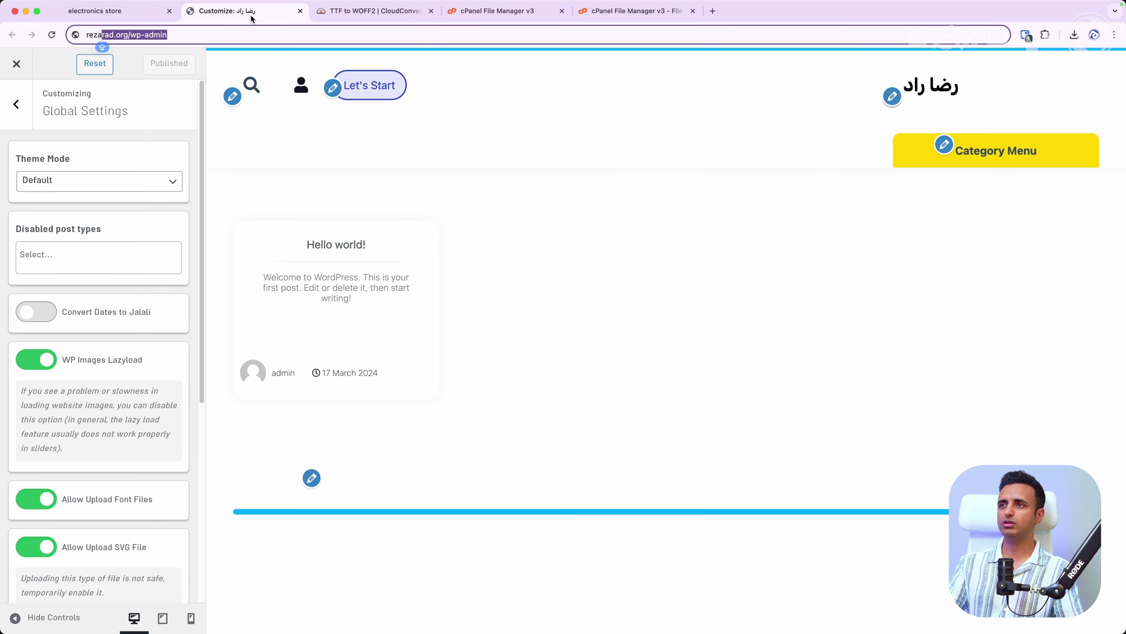
pyautogui.click(172, 12)
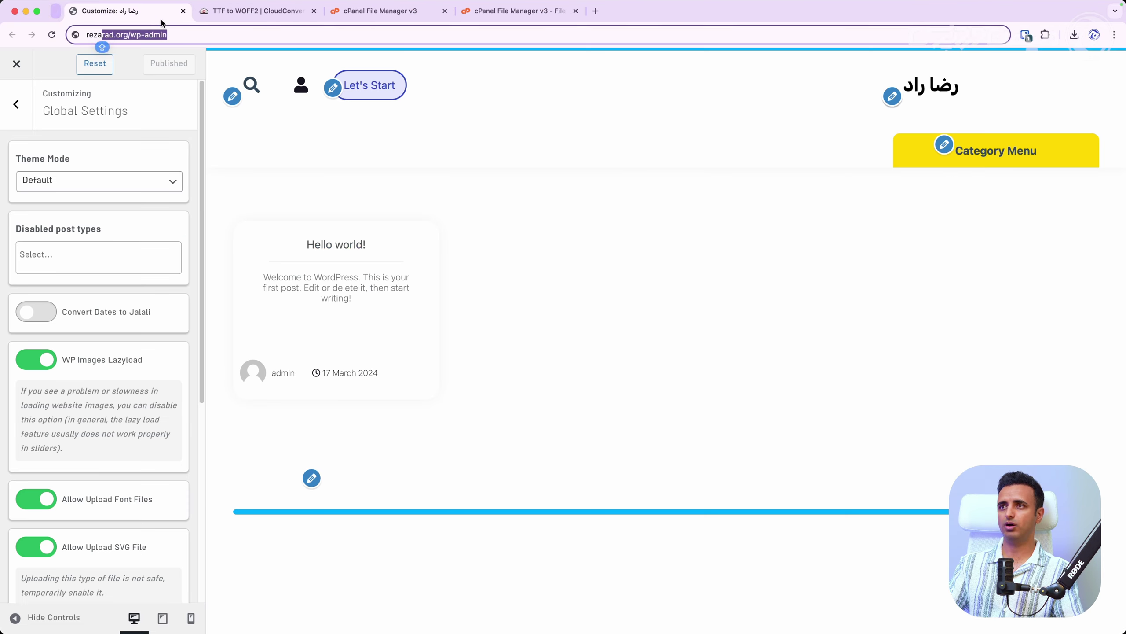
pyautogui.click(169, 11)
pyautogui.press('Return')
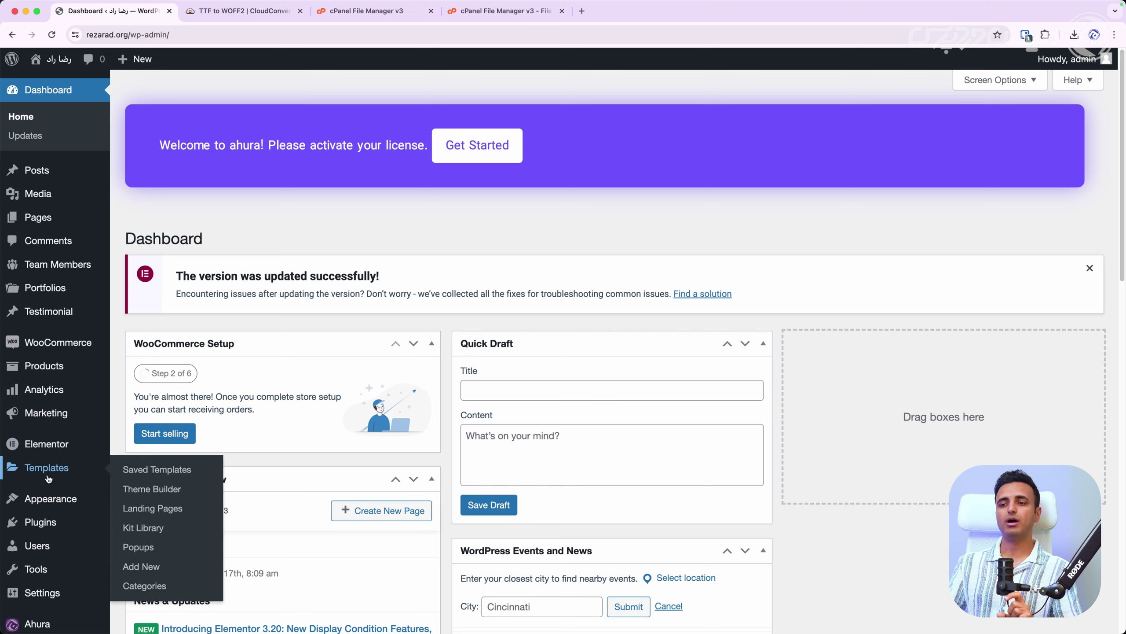
# - Activate the Twenty Twenty-Three theme from the site's installed themes
pyautogui.click(46, 500)
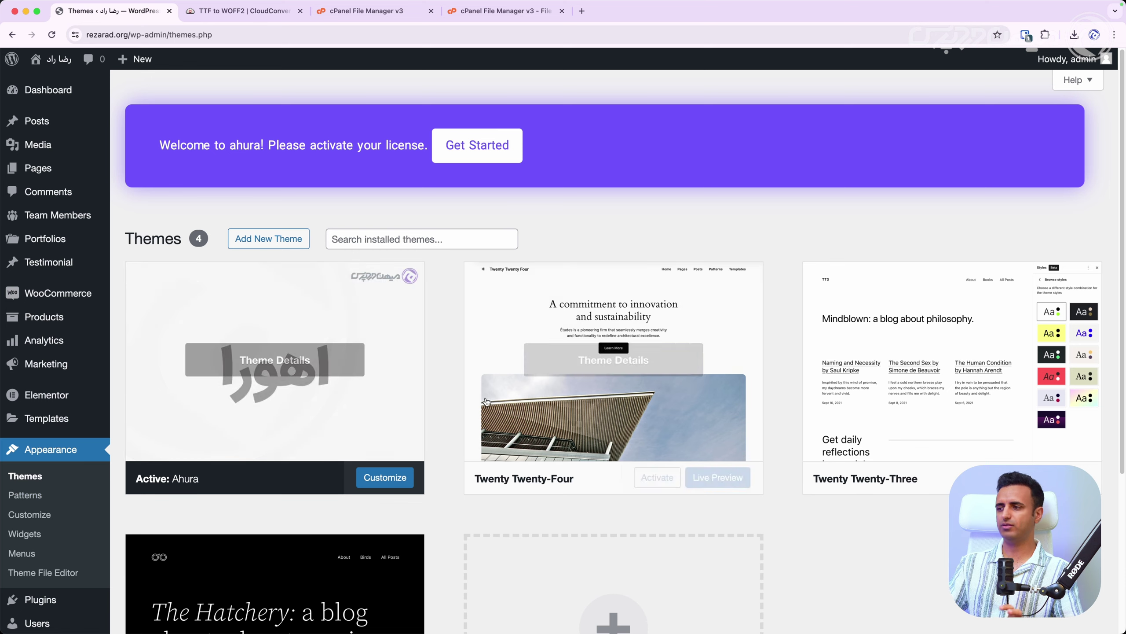
pyautogui.scroll(-5, 537, 407)
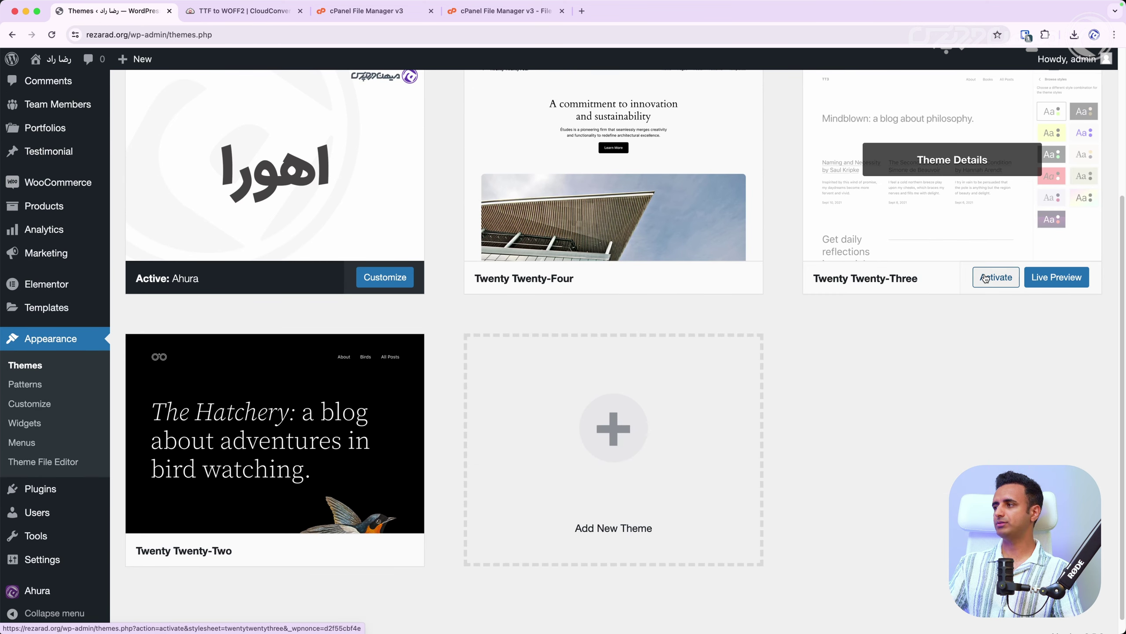
pyautogui.click(984, 278)
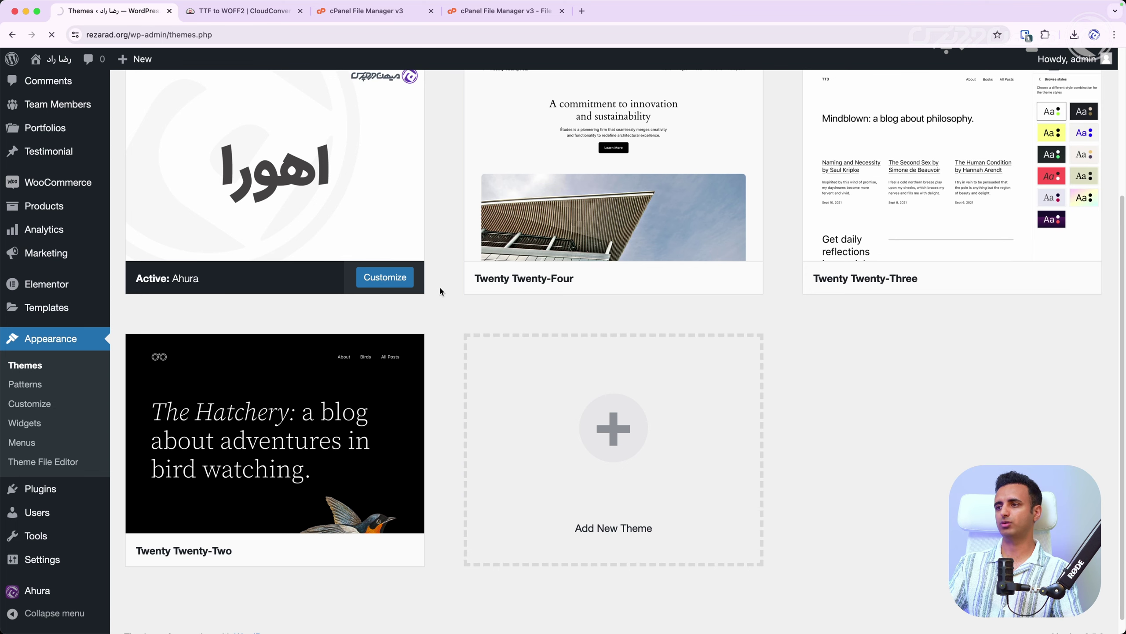
pyautogui.scroll(5, 437, 298)
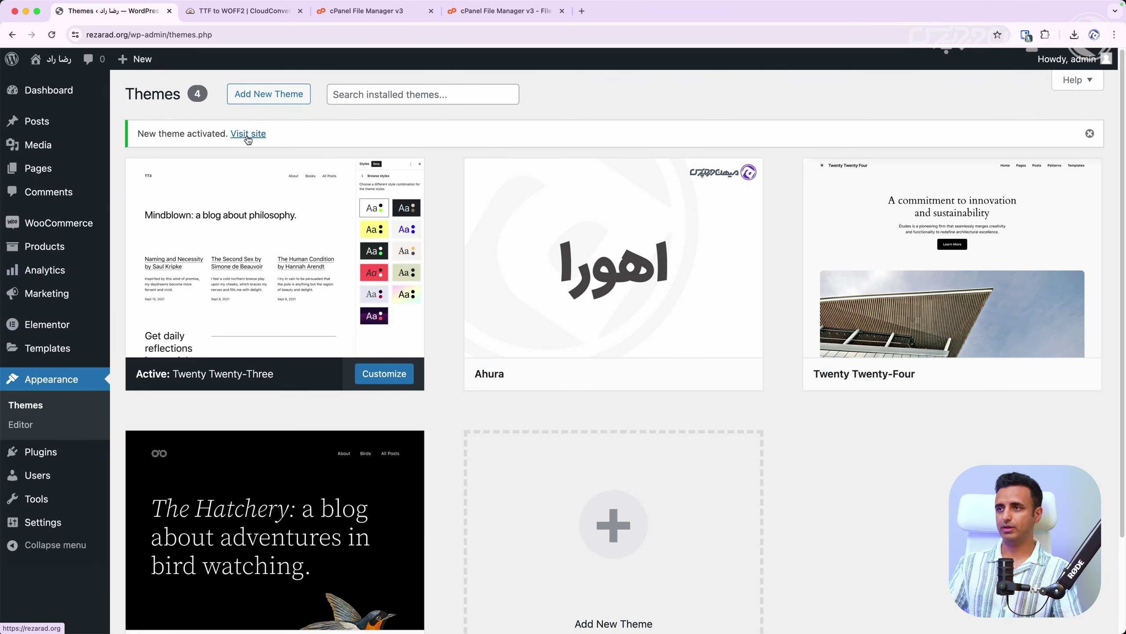
# - Visit the site in a new browser tab and look over its front page with the newly activated theme
pyautogui.keyDown('super'); pyautogui.click(248, 140); pyautogui.keyUp('super')
pyautogui.click(249, 11)
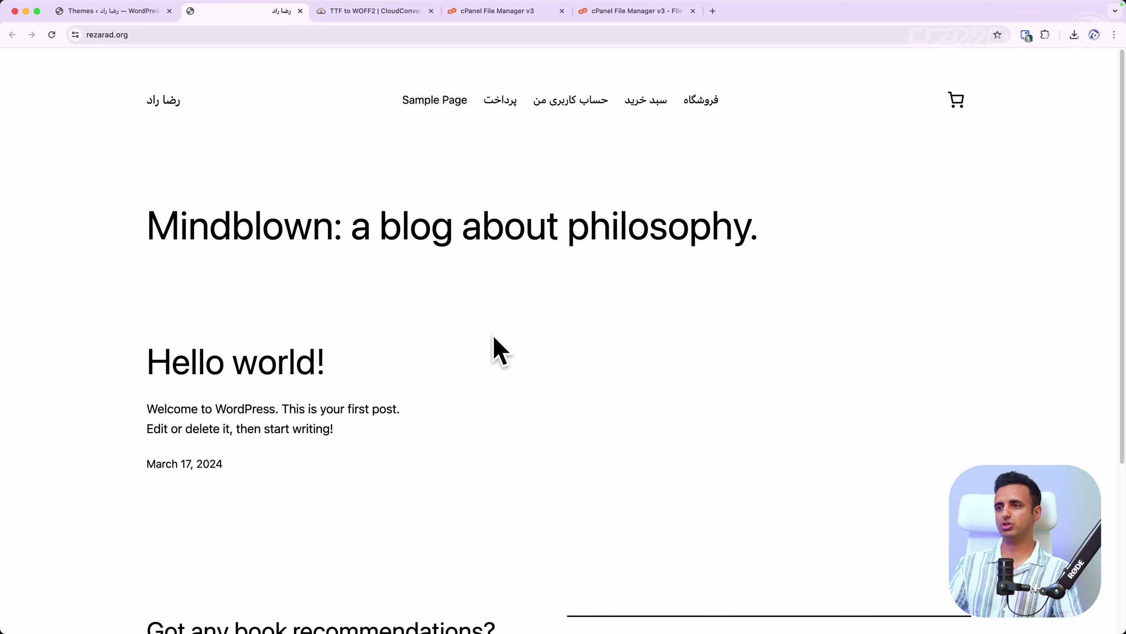
pyautogui.scroll(-5, 420, 513)
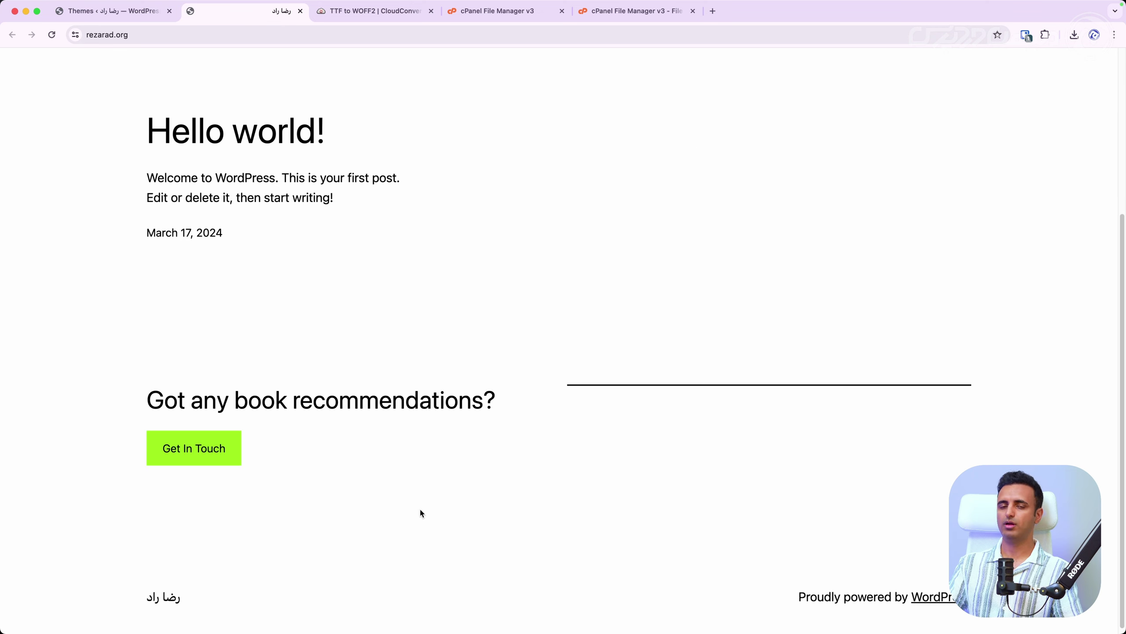
pyautogui.scroll(5, 420, 512)
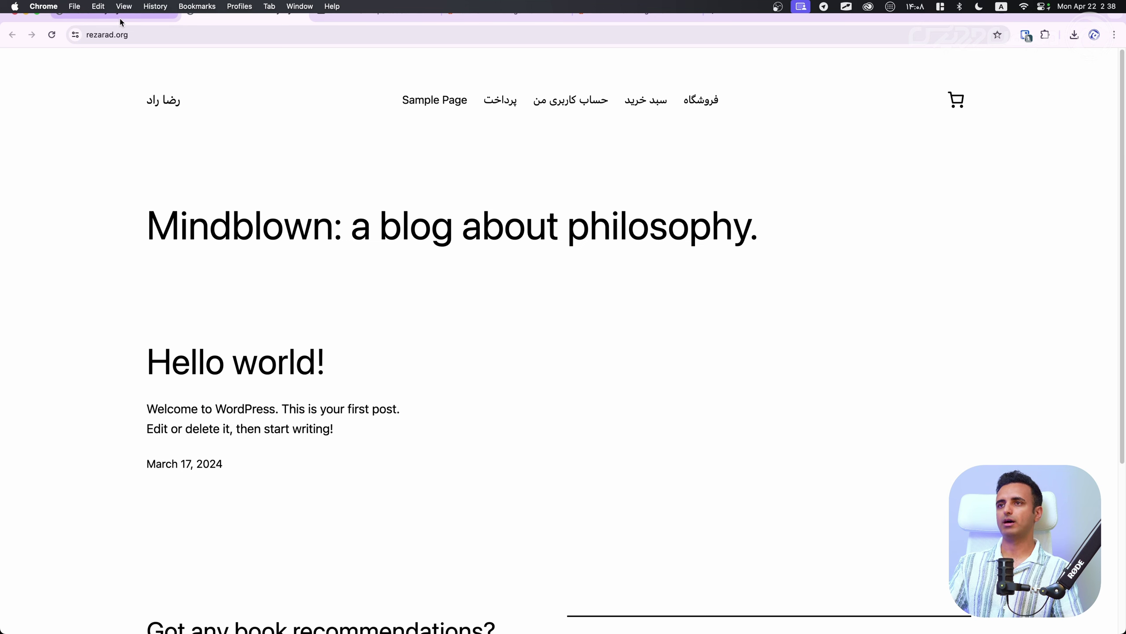
# - Switch to the cPanel File Manager, close its duplicate tab and open the public_html/wp-content/themes/twentytwentythree folder
pyautogui.click(493, 13)
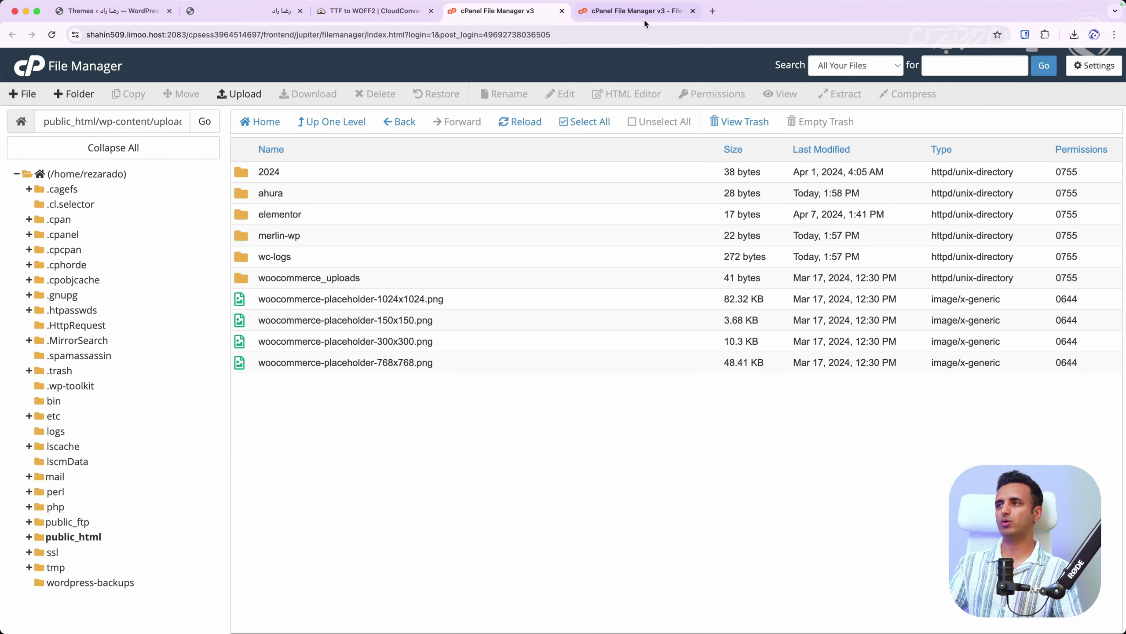
pyautogui.click(693, 11)
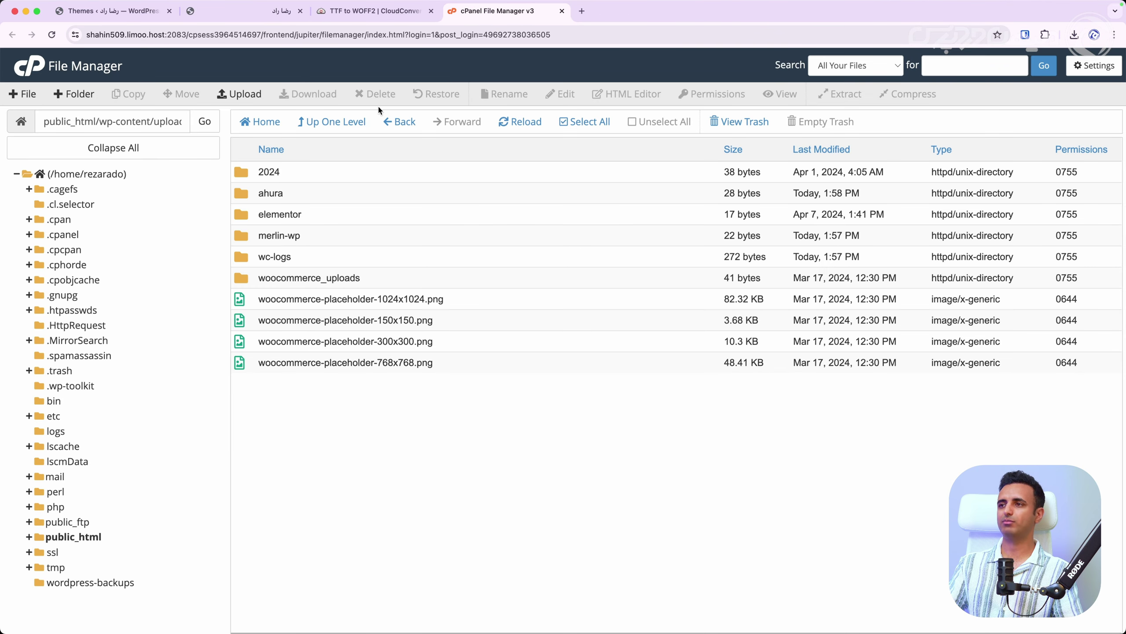
pyautogui.click(332, 121)
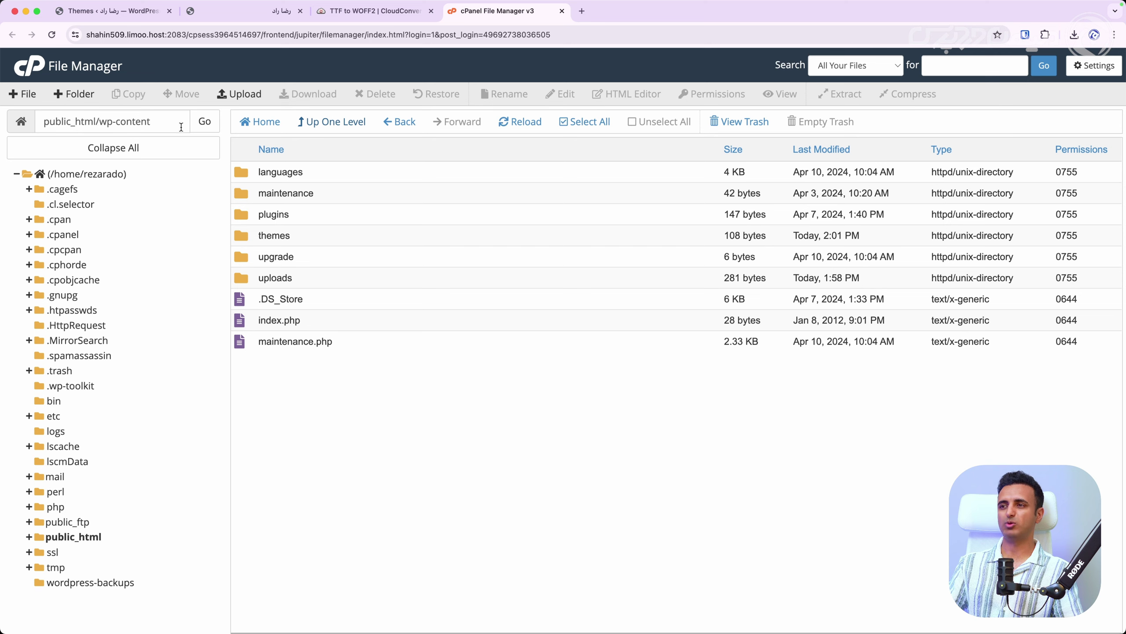
pyautogui.doubleClick(337, 241)
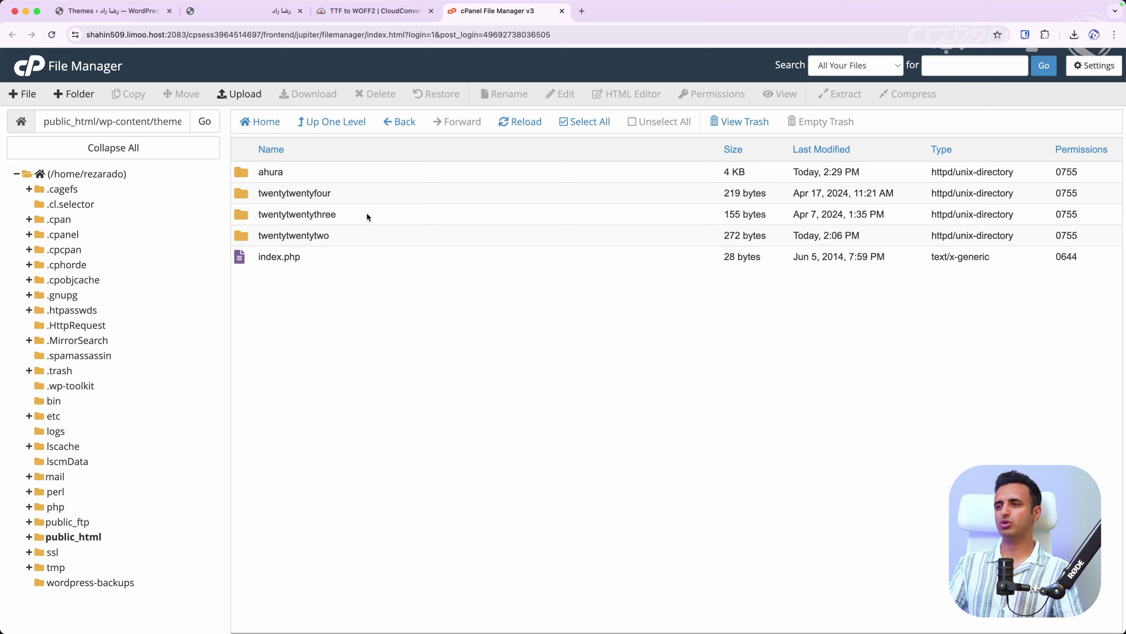
pyautogui.doubleClick(400, 221)
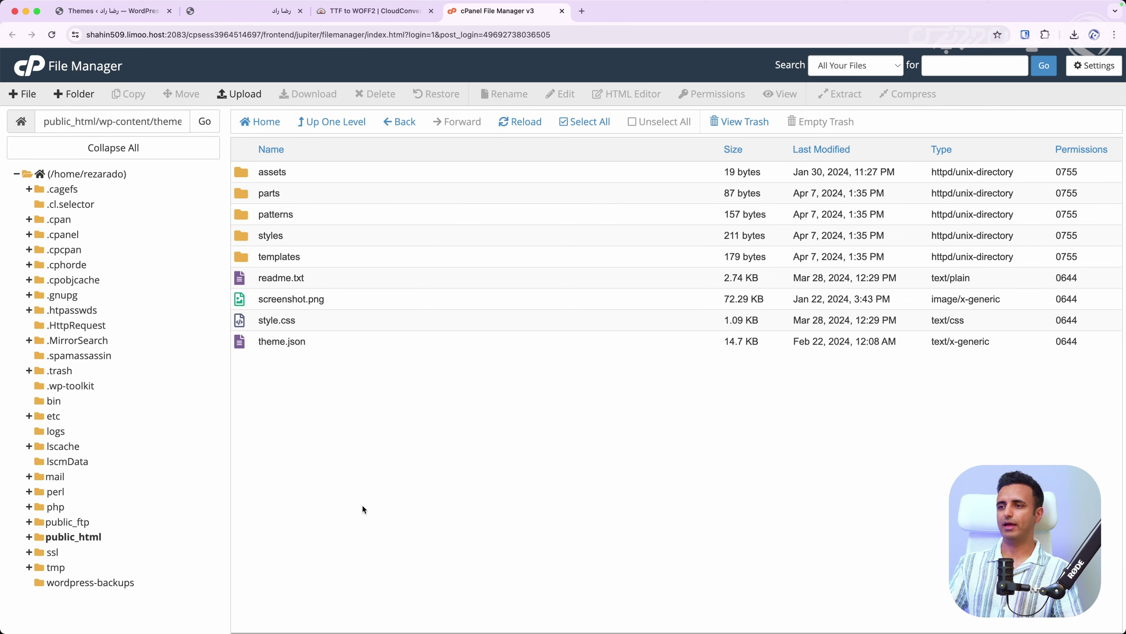
# - Create a new file named ltr.css in the twentytwentythree theme folder
pyautogui.click(22, 94)
pyautogui.click(470, 307)
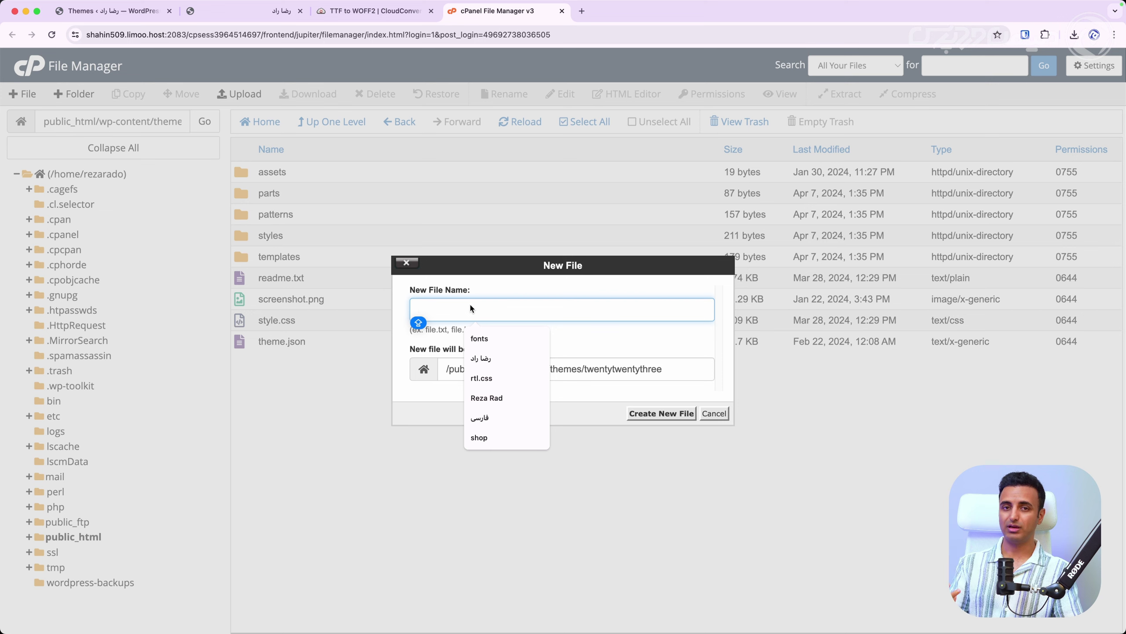
pyautogui.write('RTL.CSS')
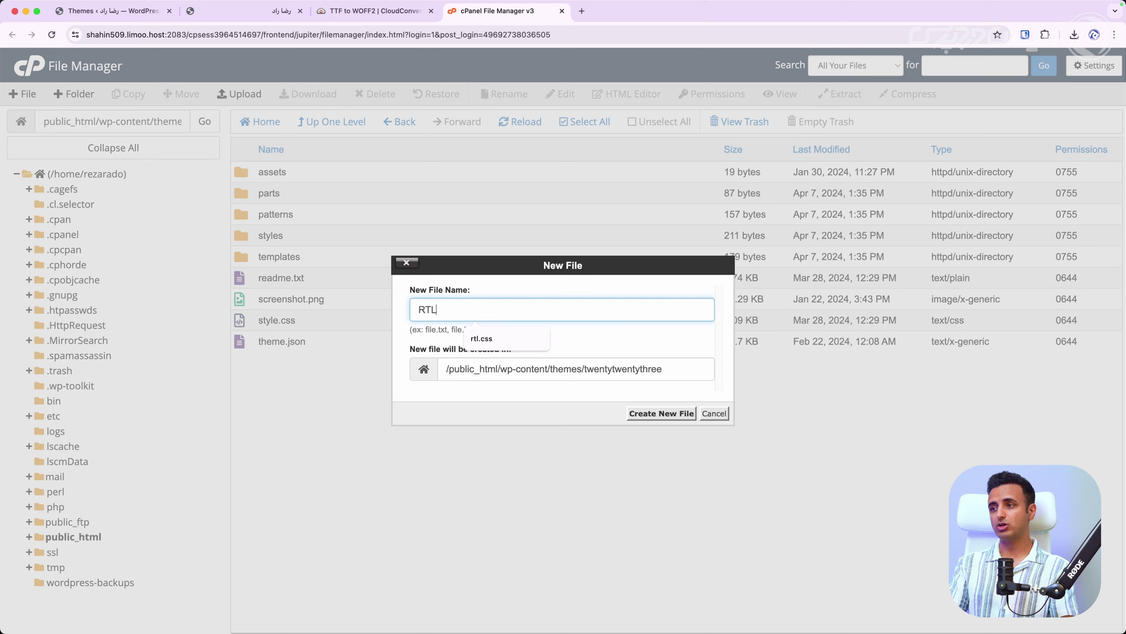
pyautogui.press('super+a')
pyautogui.write('rtl.css')
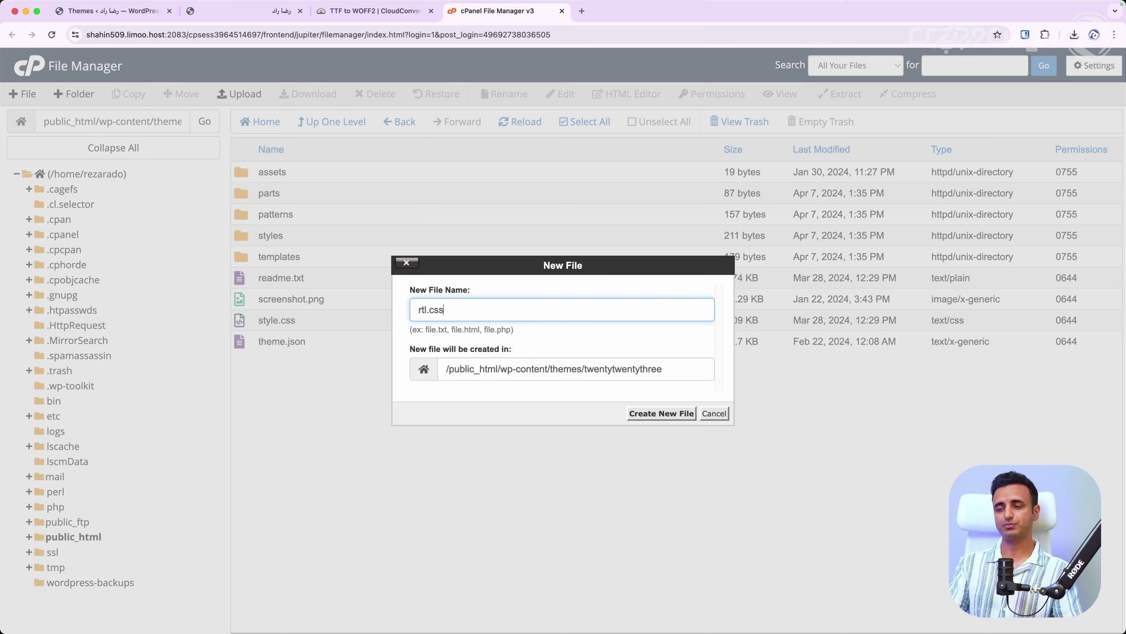
pyautogui.press('super+a')
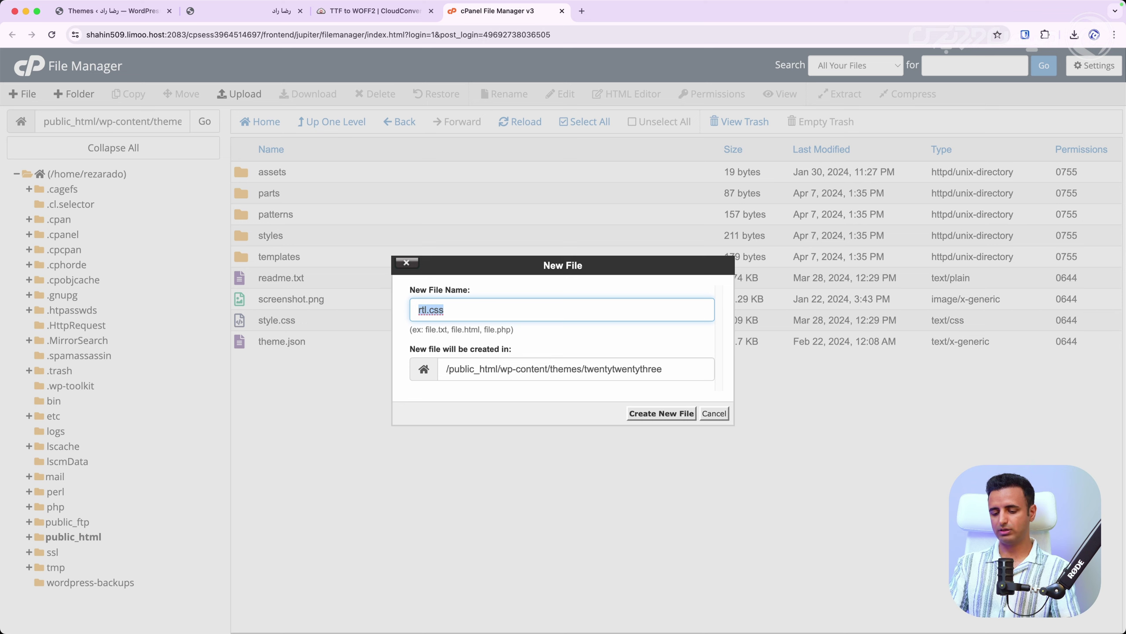
pyautogui.write('ltr')
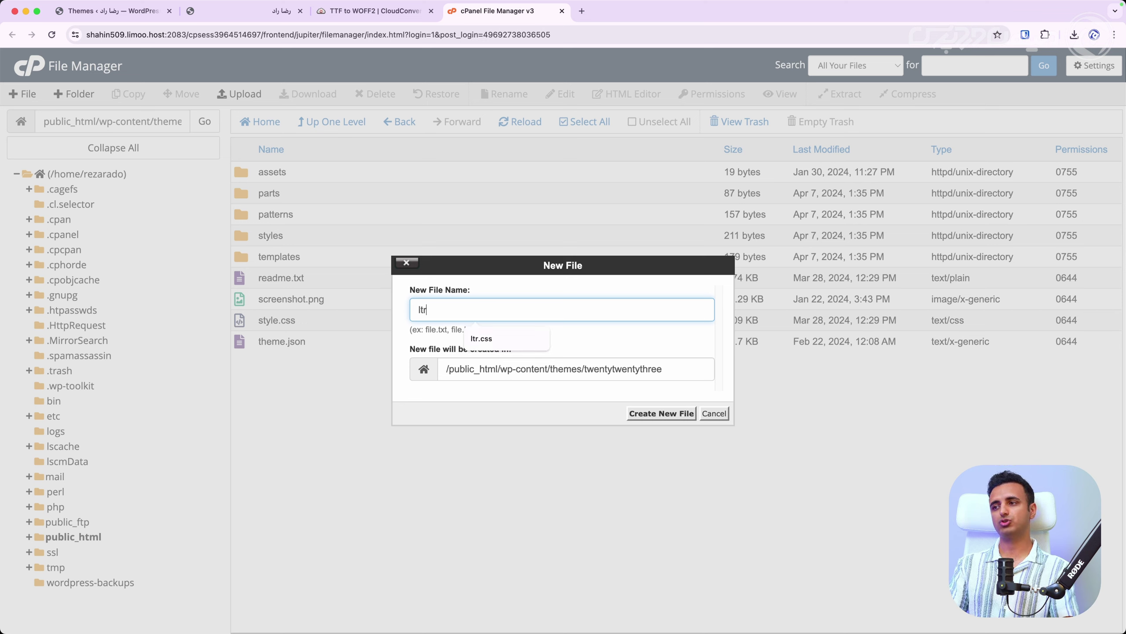
pyautogui.write('.css')
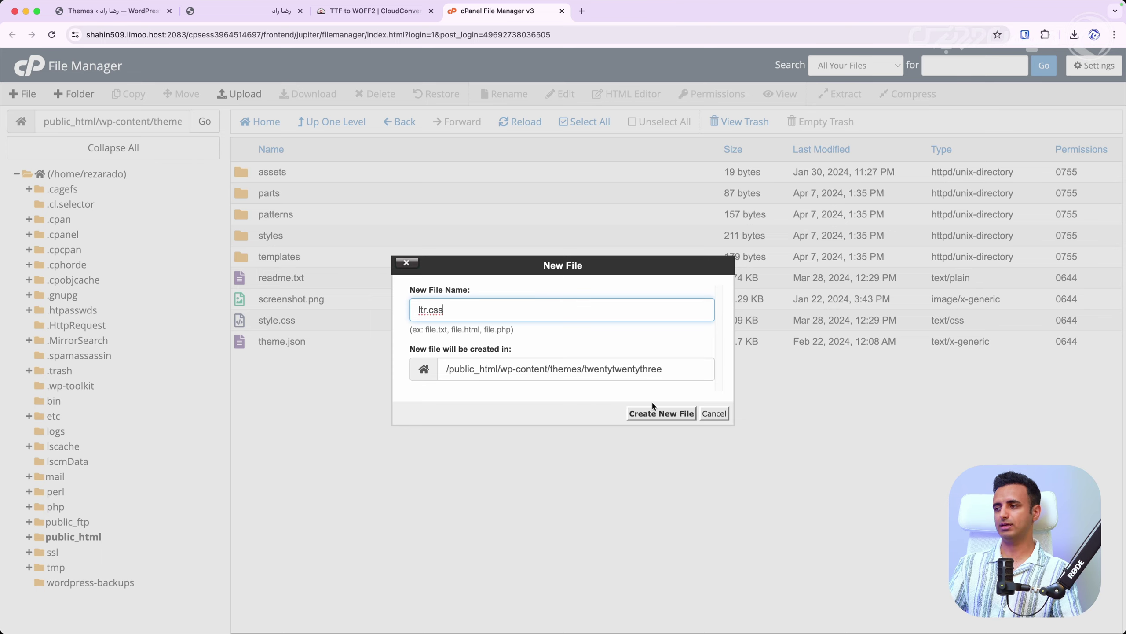
pyautogui.click(662, 413)
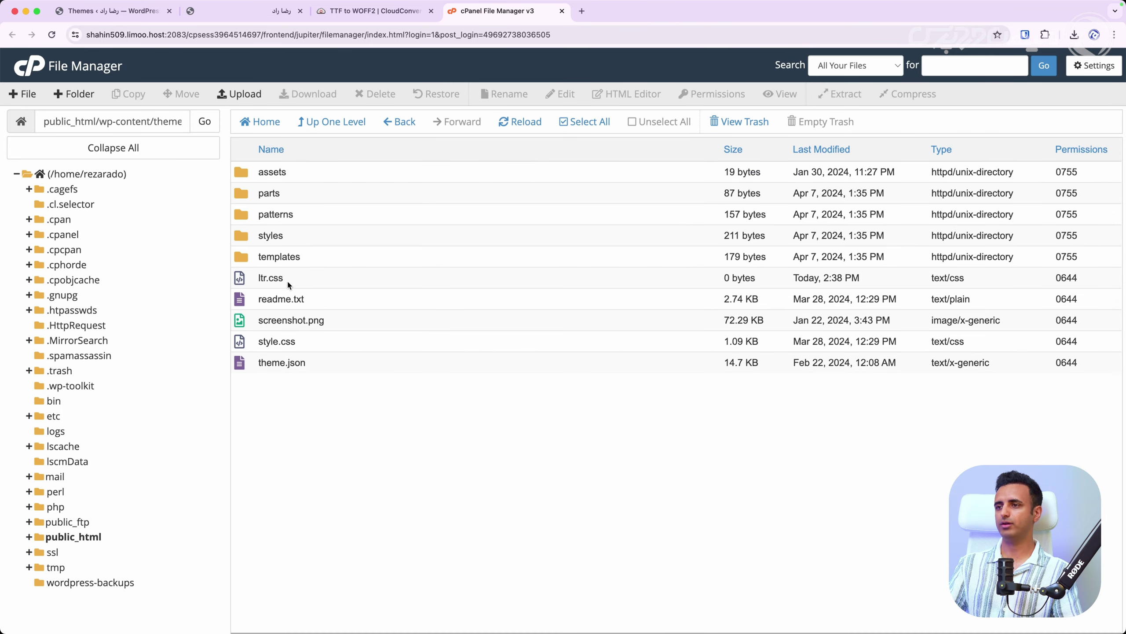
# - Open ltr.css from the twentytwentythree theme folder in the File Manager's code editor, keeping the default encoding
pyautogui.rightClick(293, 281)
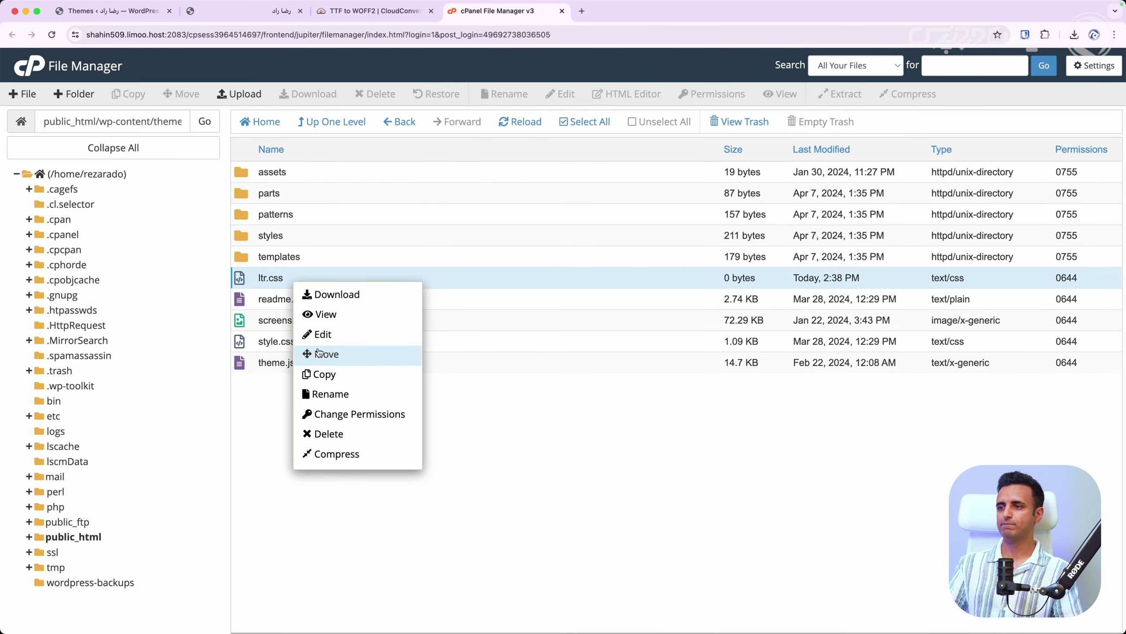
pyautogui.click(331, 342)
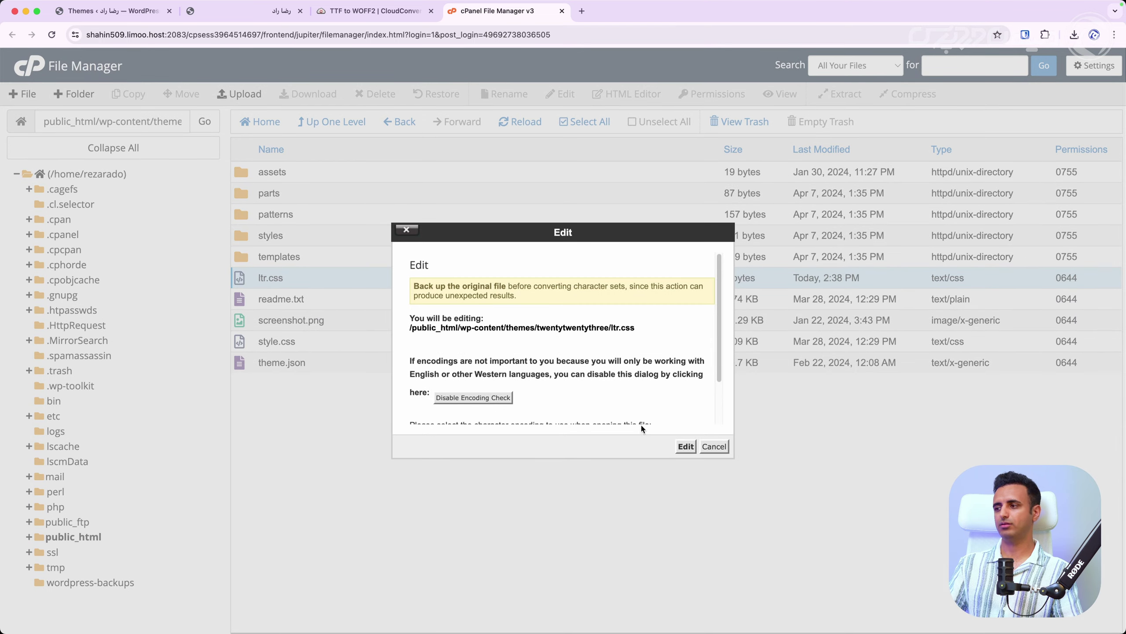
pyautogui.click(685, 446)
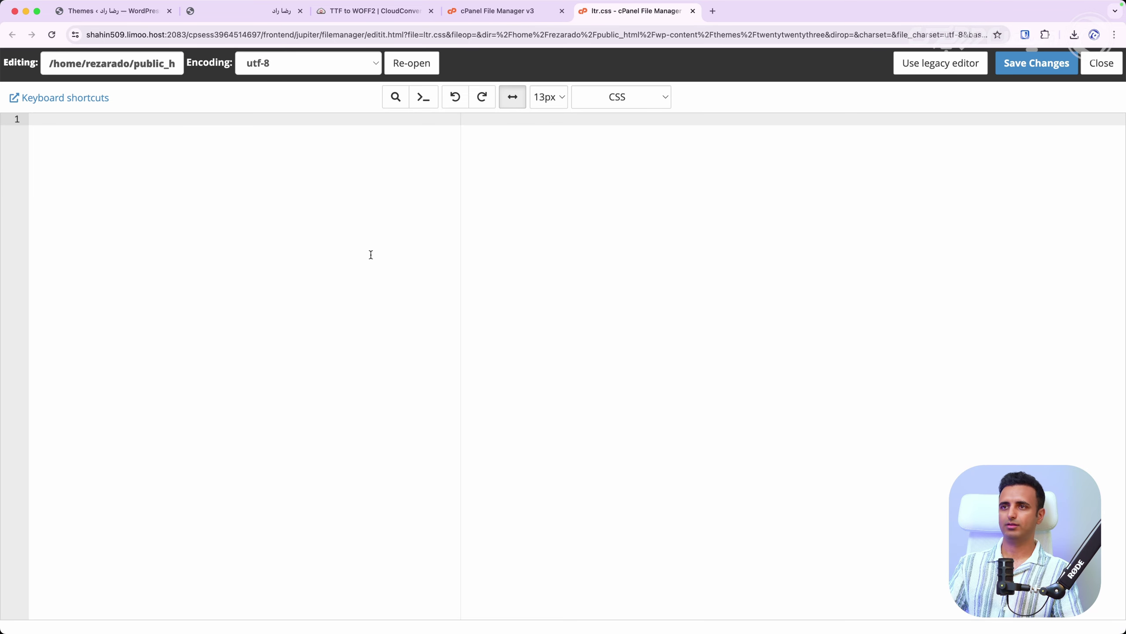
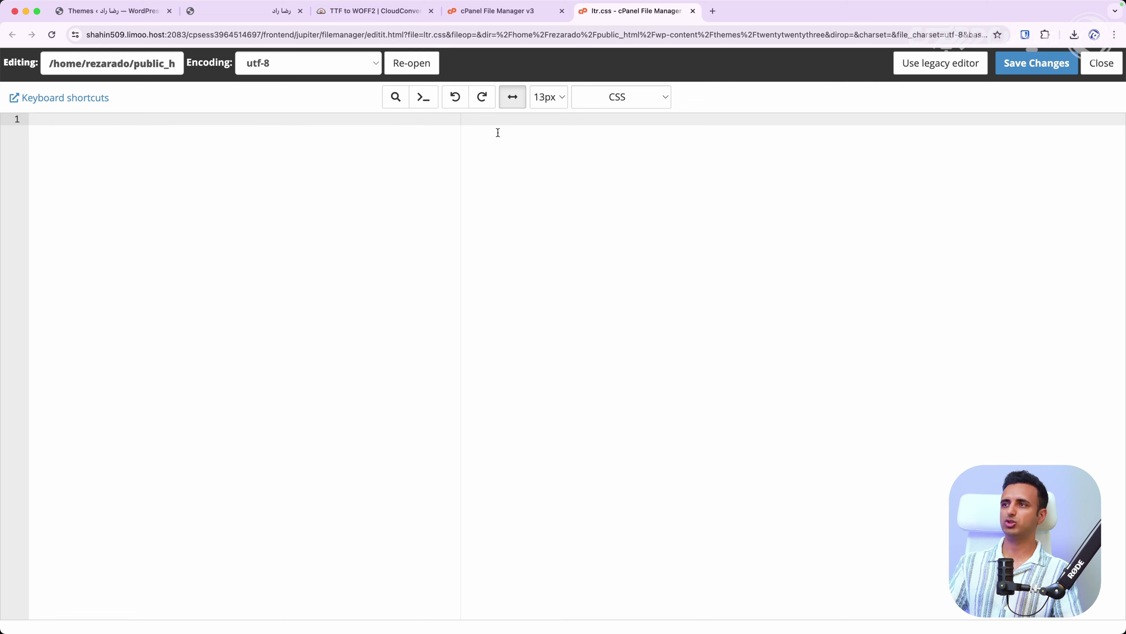
# - Open fonts.google.com in a new browser tab
pyautogui.click(710, 14)
pyautogui.write('fonts.google.com')
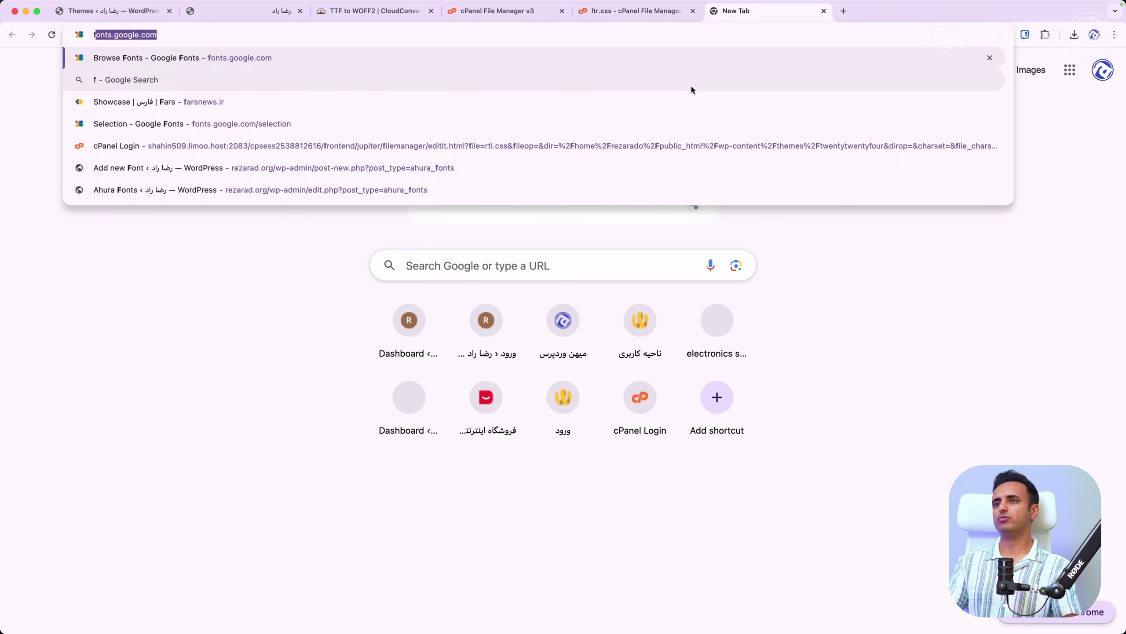
pyautogui.press('Return')
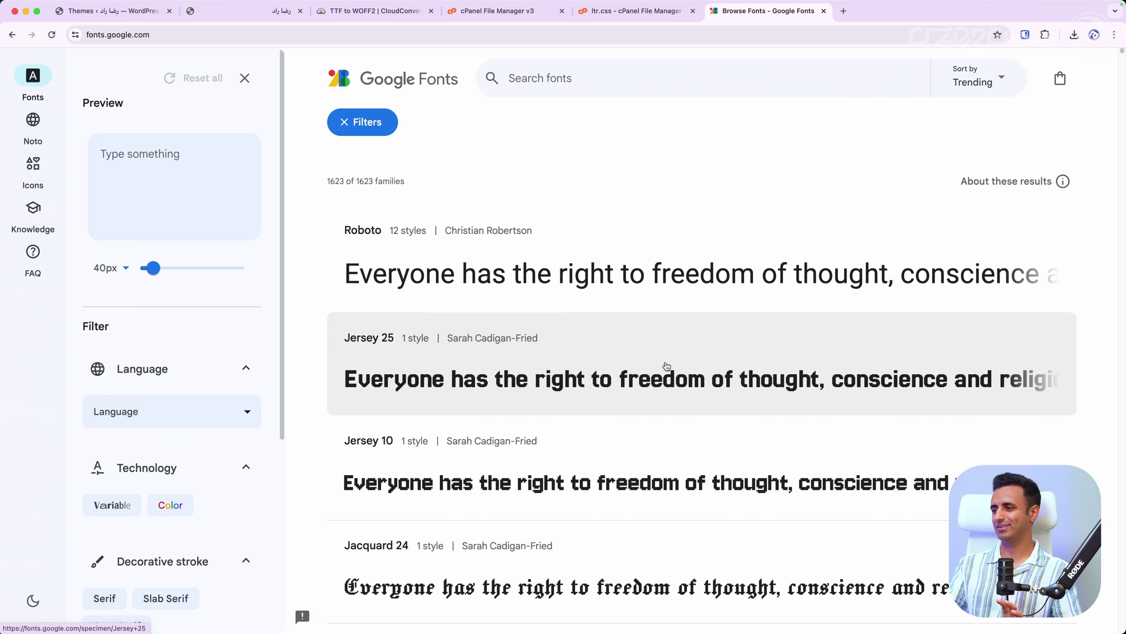
# - Browse the trending font families on Google Fonts for a visually distinctive typeface
pyautogui.scroll(-8, 683, 386)
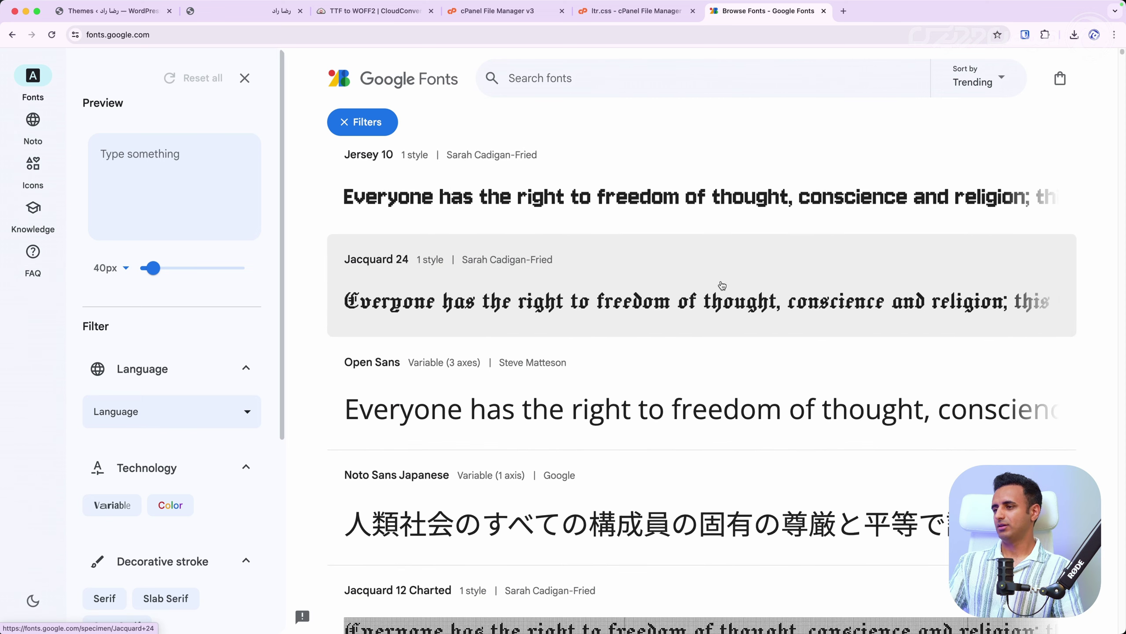
pyautogui.scroll(-15, 705, 409)
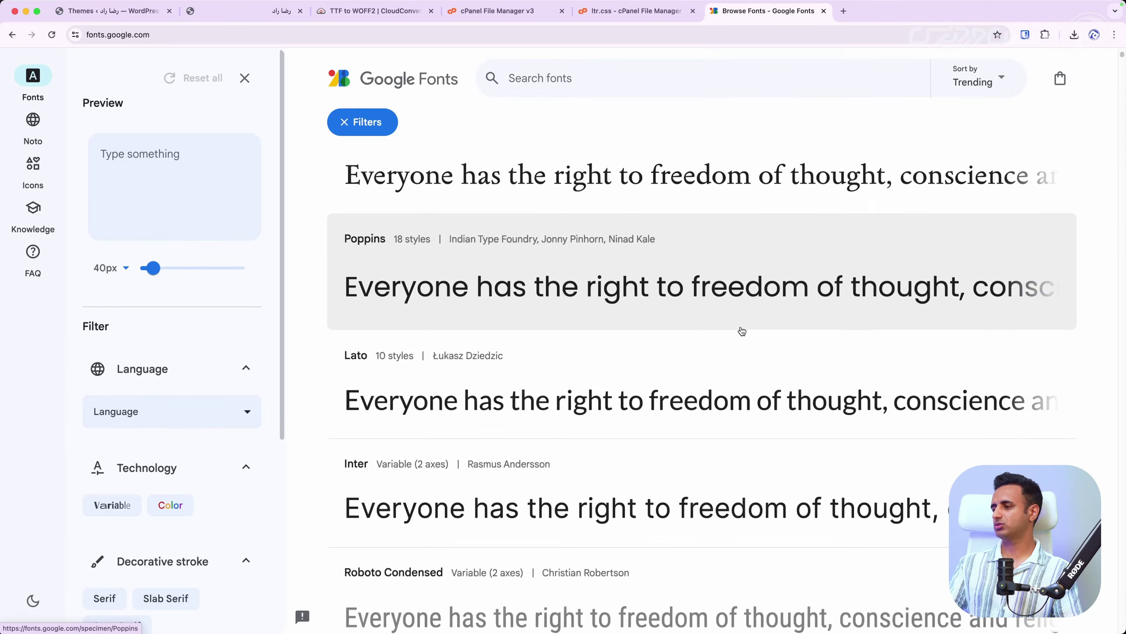
pyautogui.scroll(-20, 742, 330)
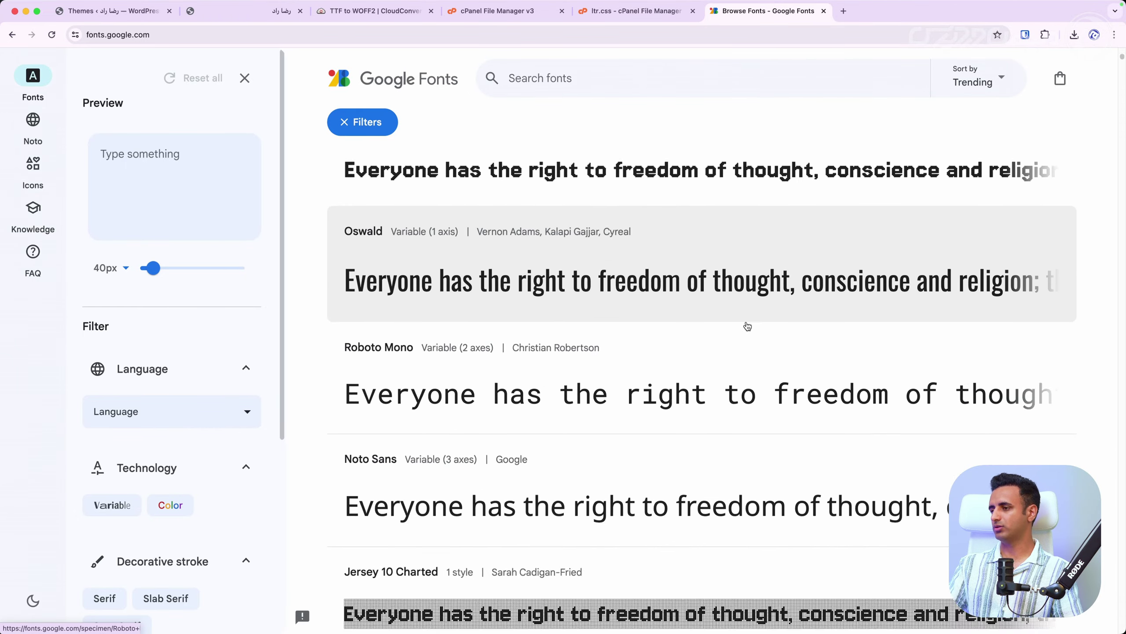
pyautogui.scroll(-20, 748, 322)
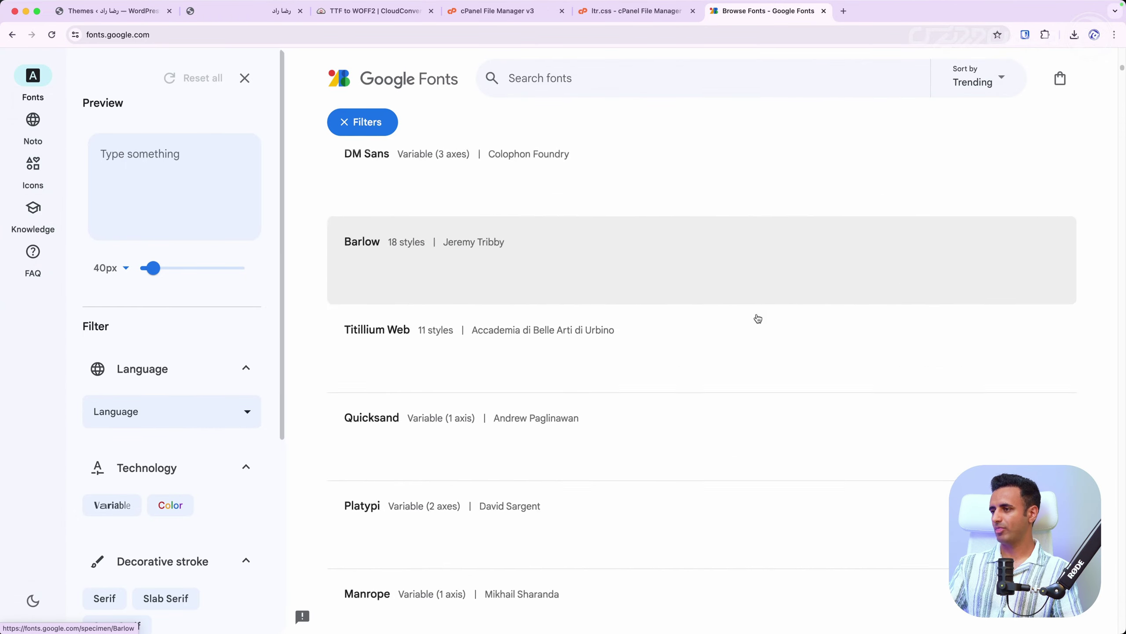
pyautogui.scroll(-5, 758, 316)
pyautogui.scroll(11, 755, 315)
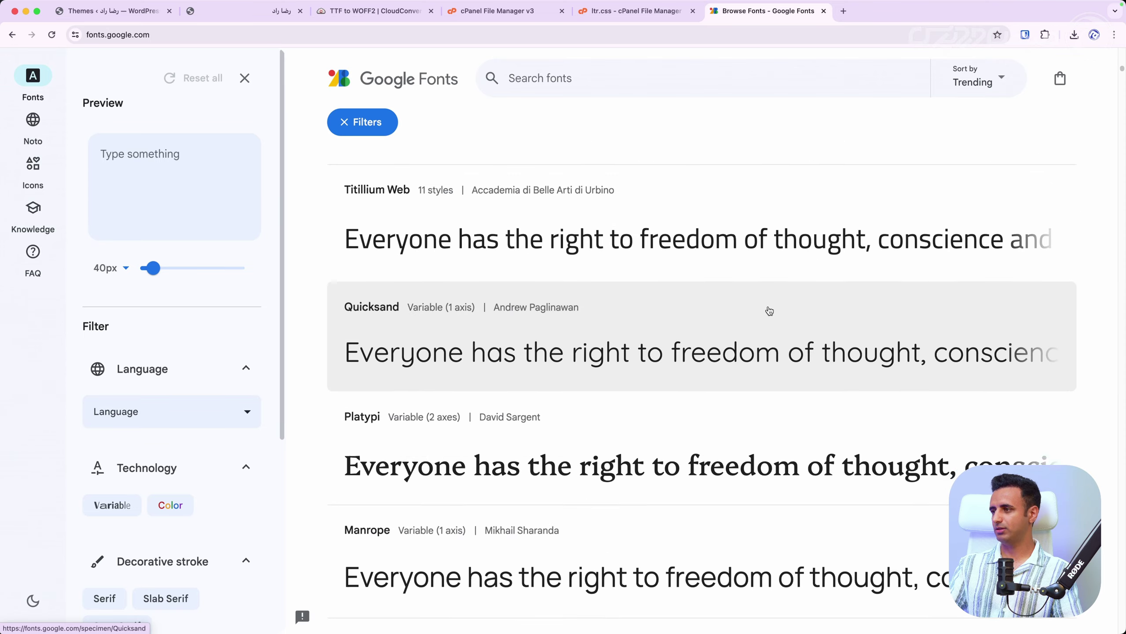
pyautogui.scroll(-6, 767, 313)
pyautogui.scroll(-20, 769, 310)
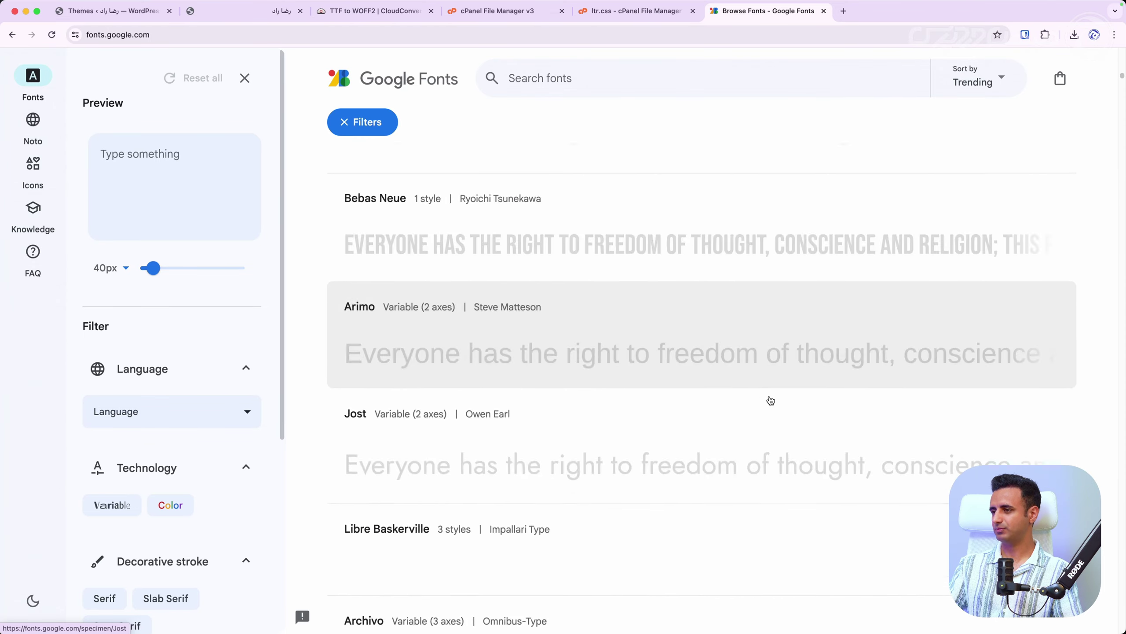
pyautogui.scroll(8, 772, 395)
pyautogui.scroll(-17, 774, 380)
pyautogui.scroll(13, 774, 380)
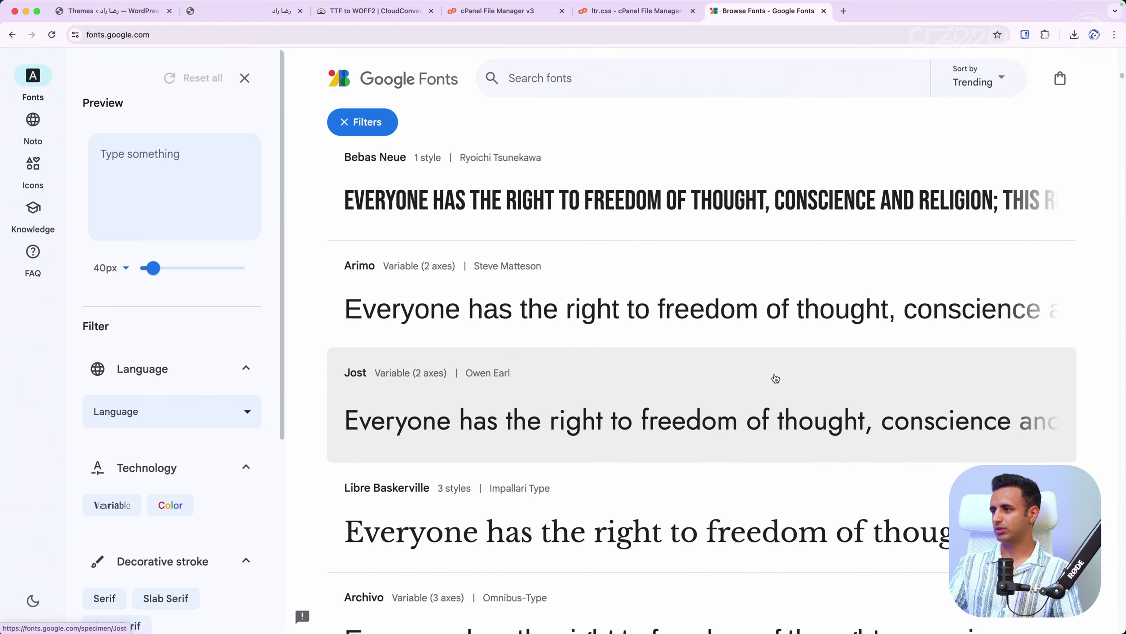
pyautogui.scroll(-20, 646, 319)
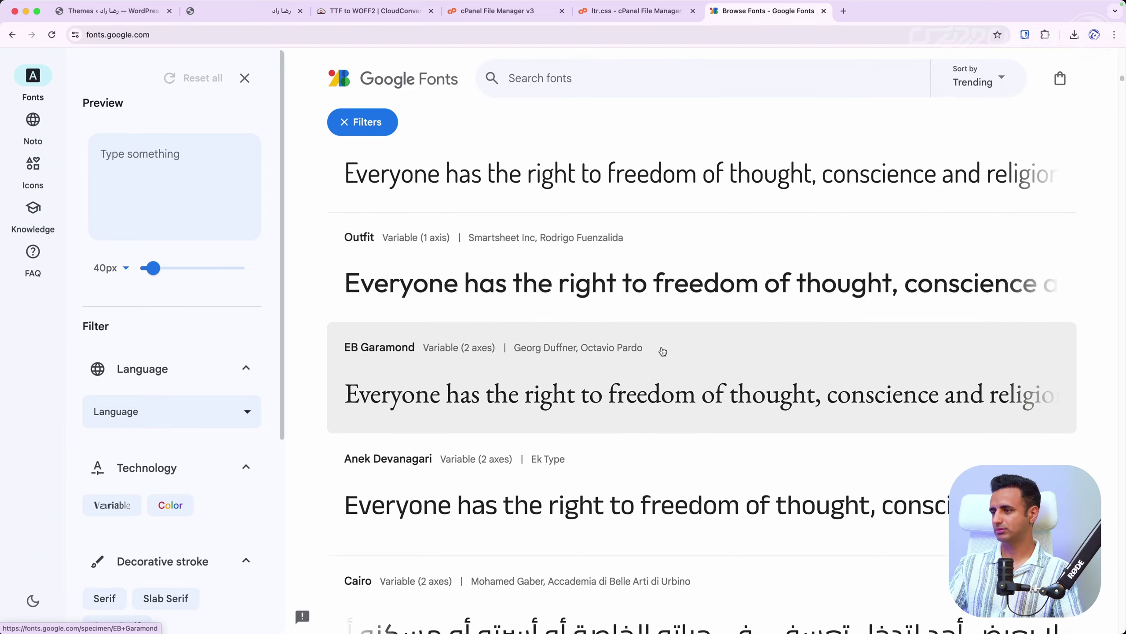
pyautogui.scroll(2, 701, 385)
pyautogui.scroll(-15, 732, 356)
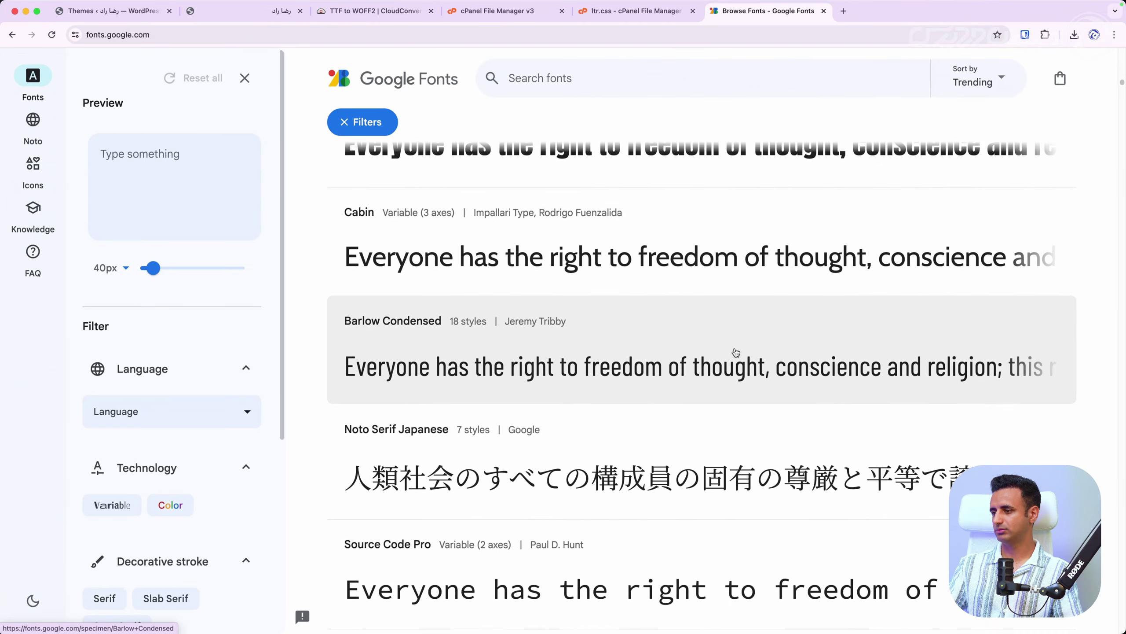
pyautogui.scroll(-10, 743, 369)
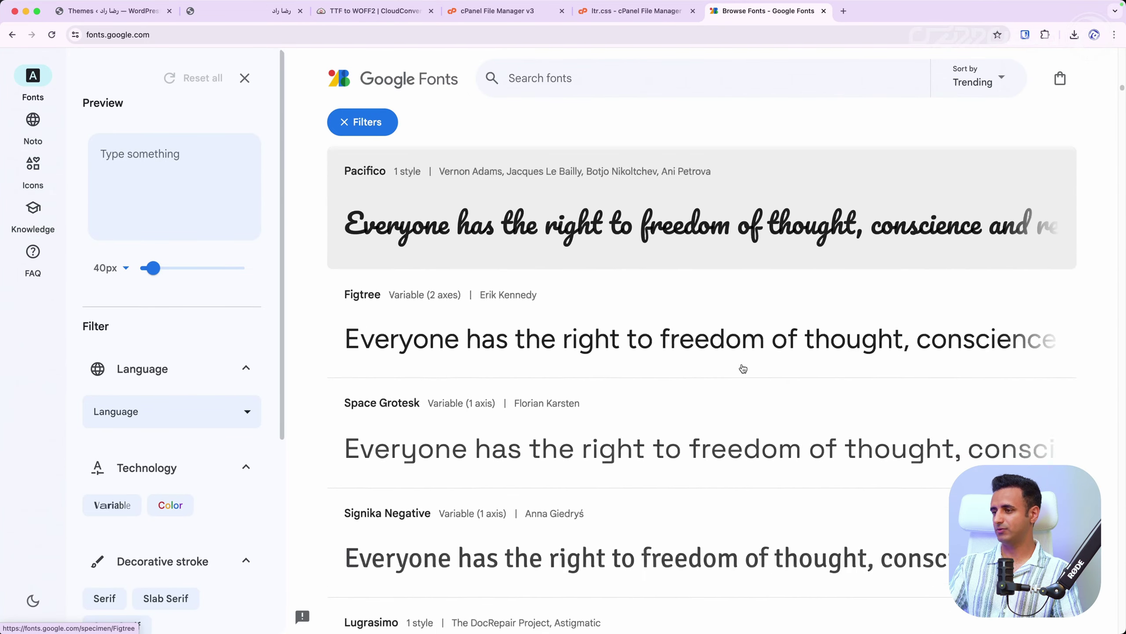
pyautogui.scroll(1, 741, 370)
# - Choose the Pacifico font and get its web embed code
pyautogui.click(693, 285)
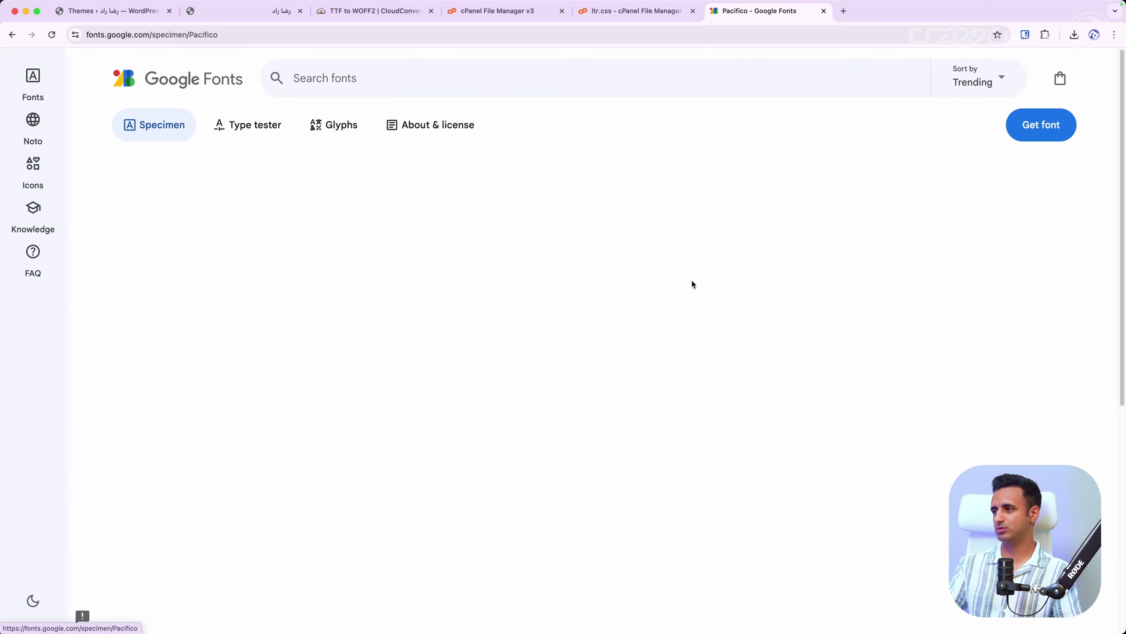
pyautogui.click(1035, 133)
pyautogui.click(953, 235)
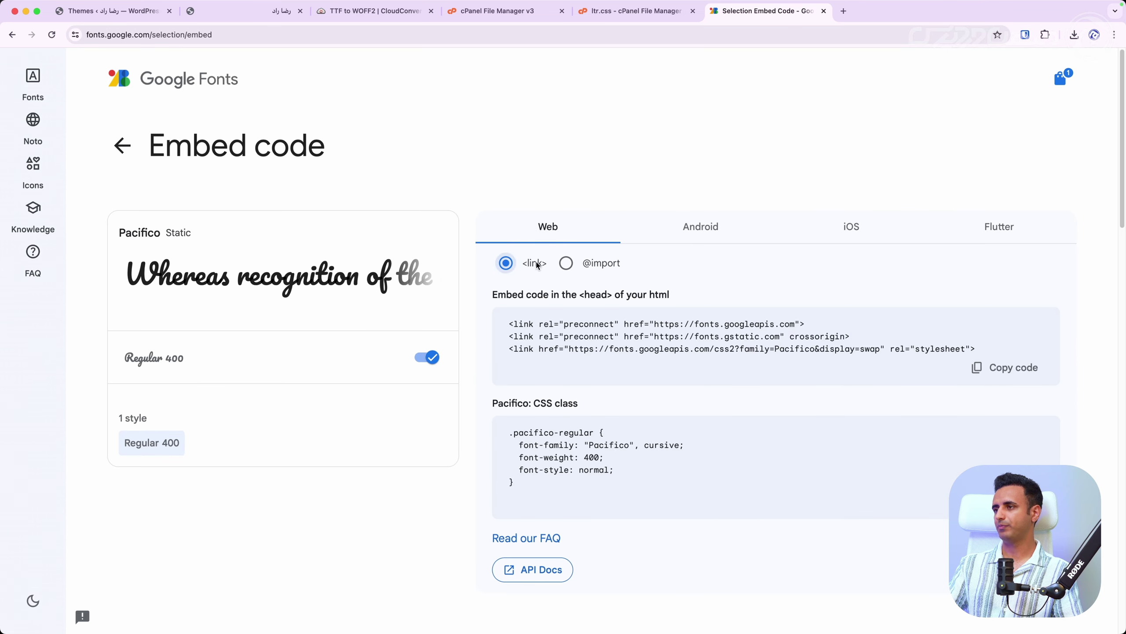
# - Copy Pacifico's <link> embed code, look inside the theme's templates folder in the File Manager and return to the parent folder
pyautogui.click(1005, 367)
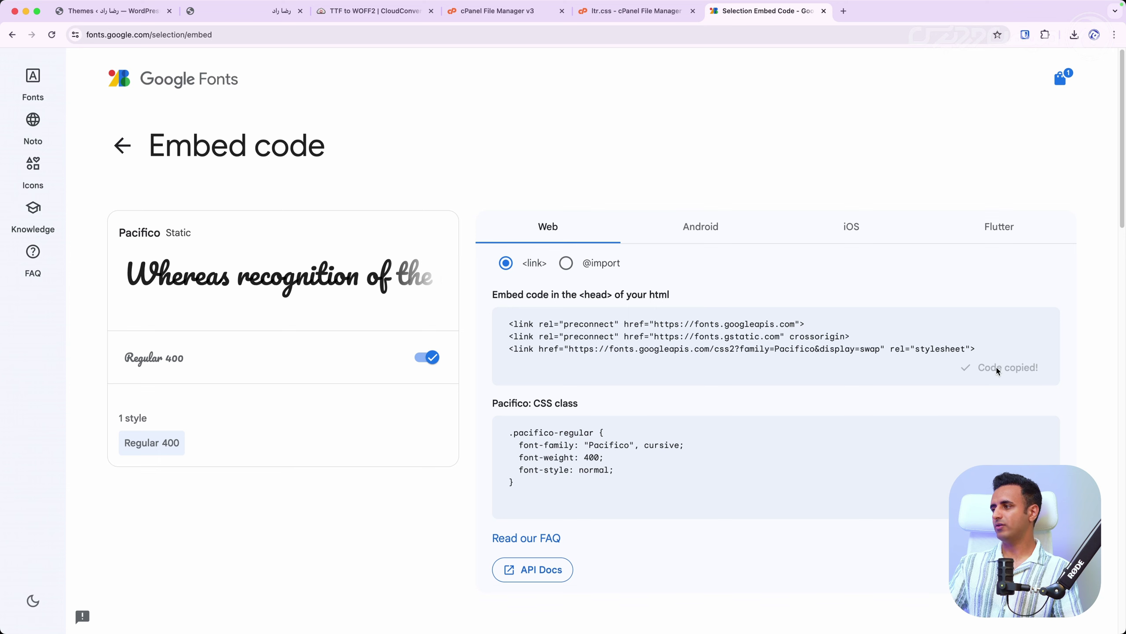
pyautogui.click(958, 368)
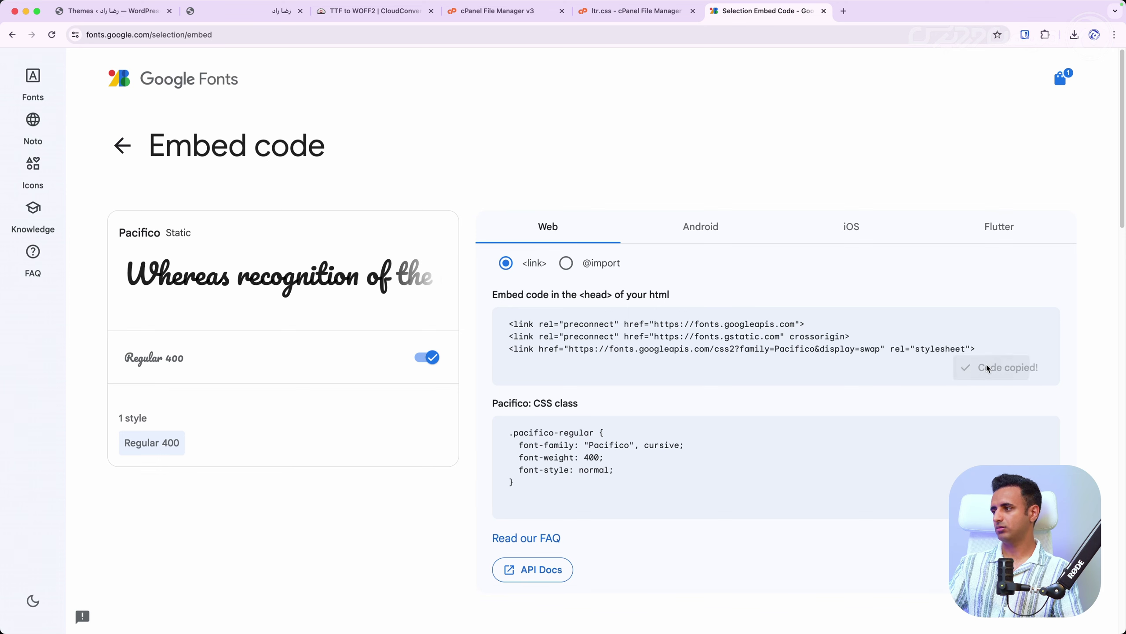
pyautogui.click(495, 12)
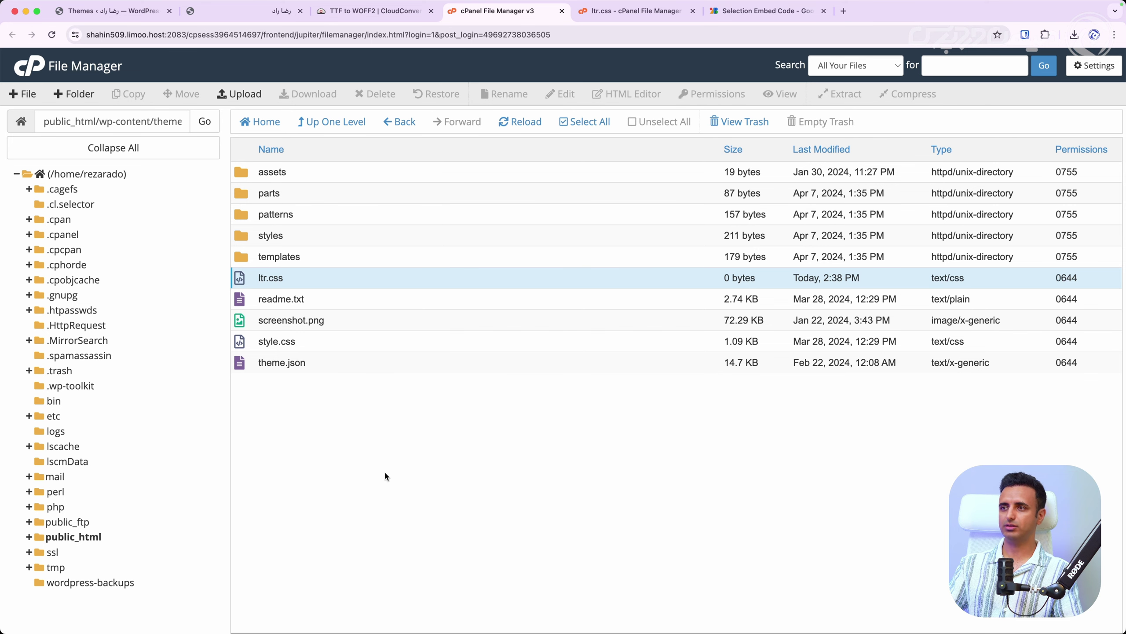
pyautogui.doubleClick(359, 258)
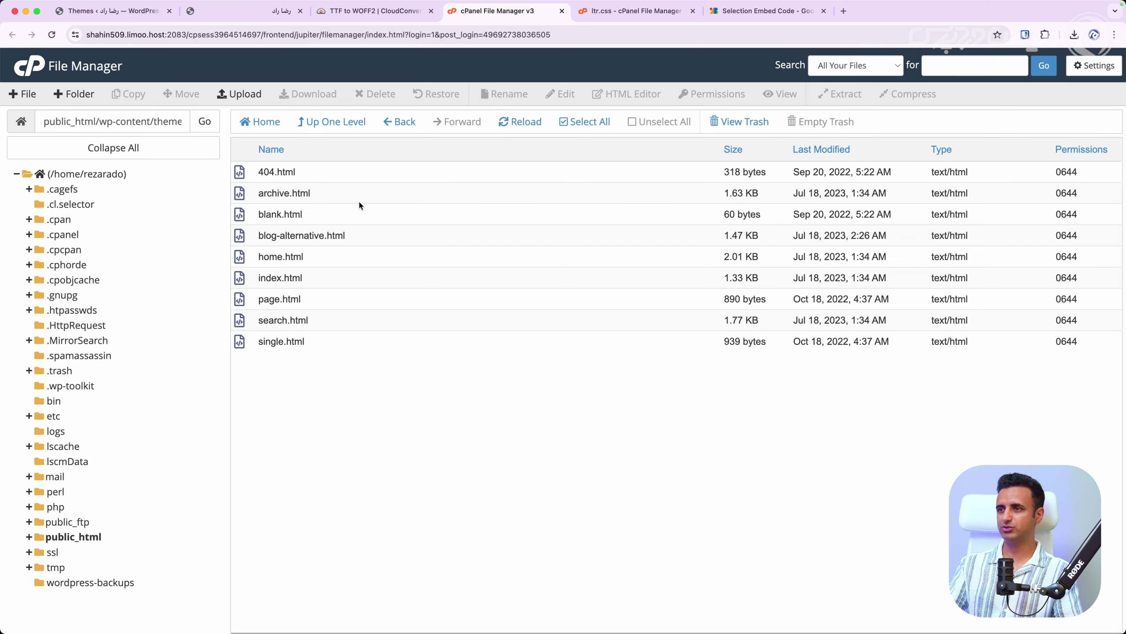
pyautogui.click(336, 122)
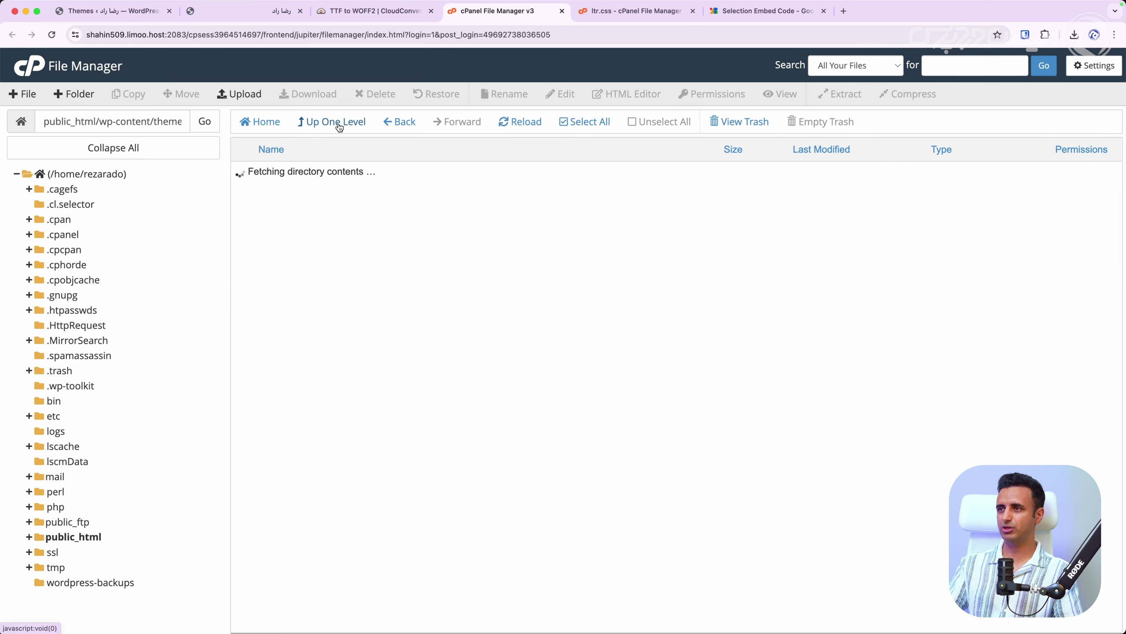
pyautogui.click(767, 11)
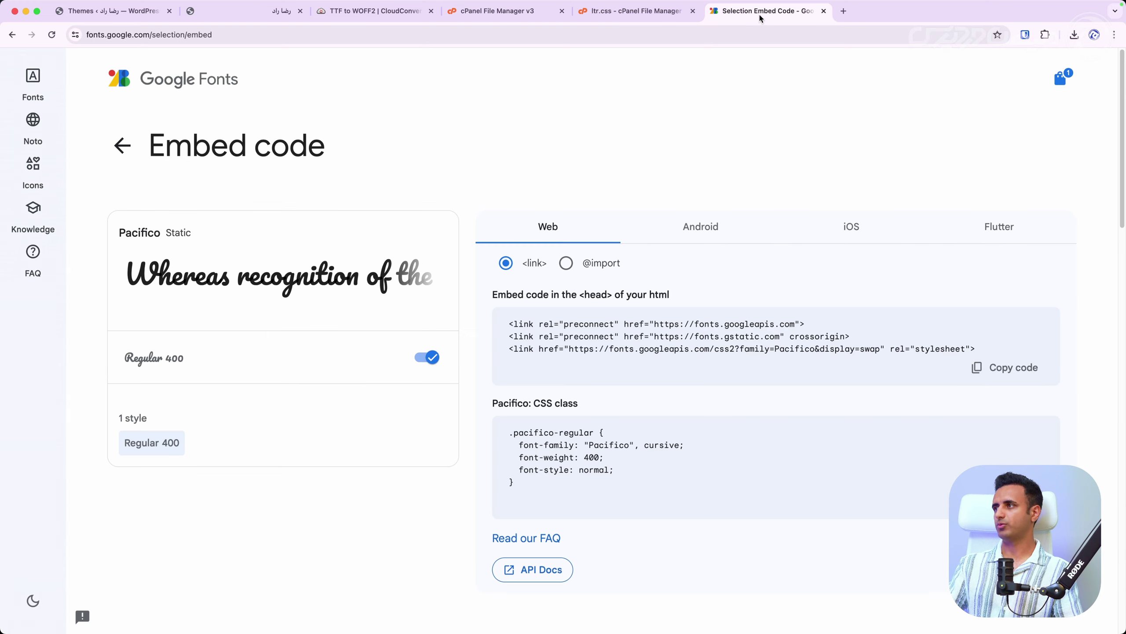
pyautogui.scroll(-2, 805, 474)
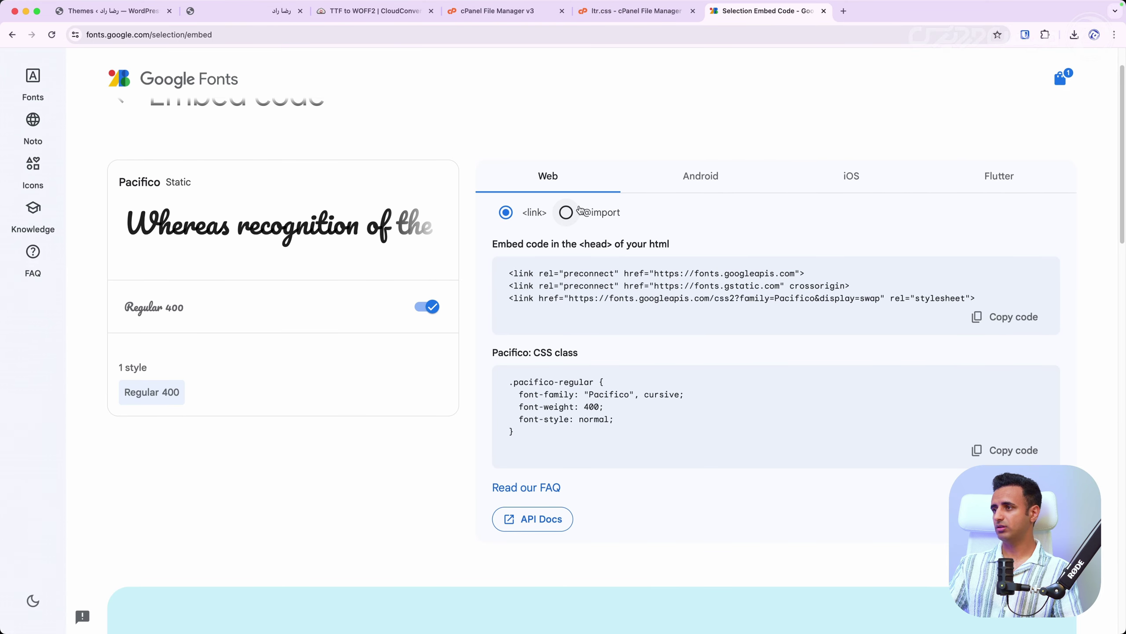
pyautogui.click(572, 212)
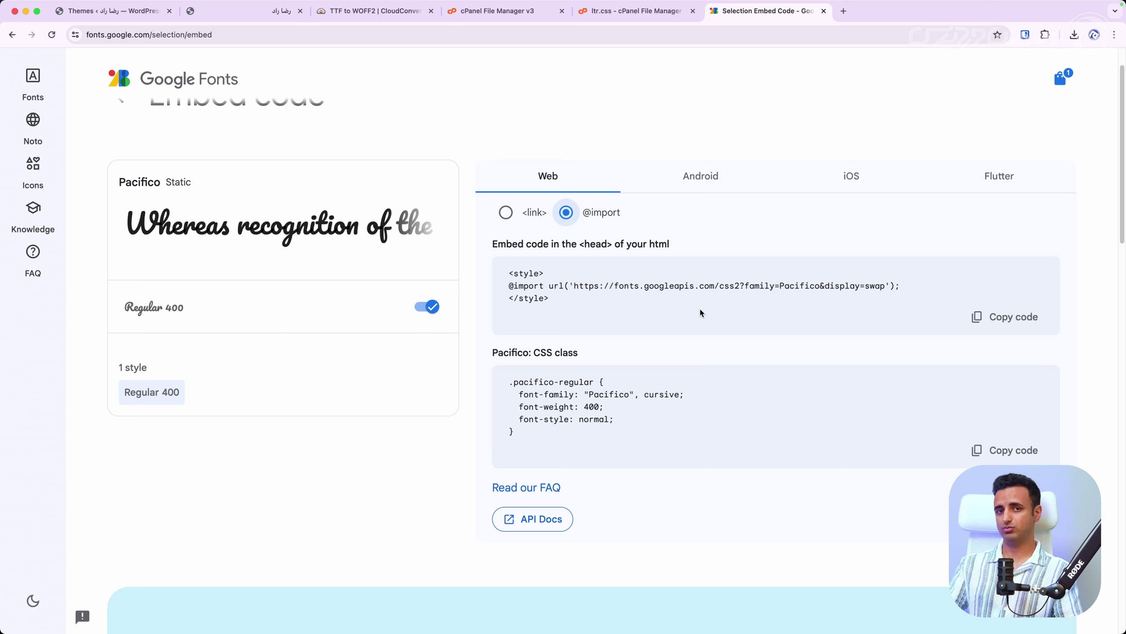
pyautogui.tripleClick(539, 285)
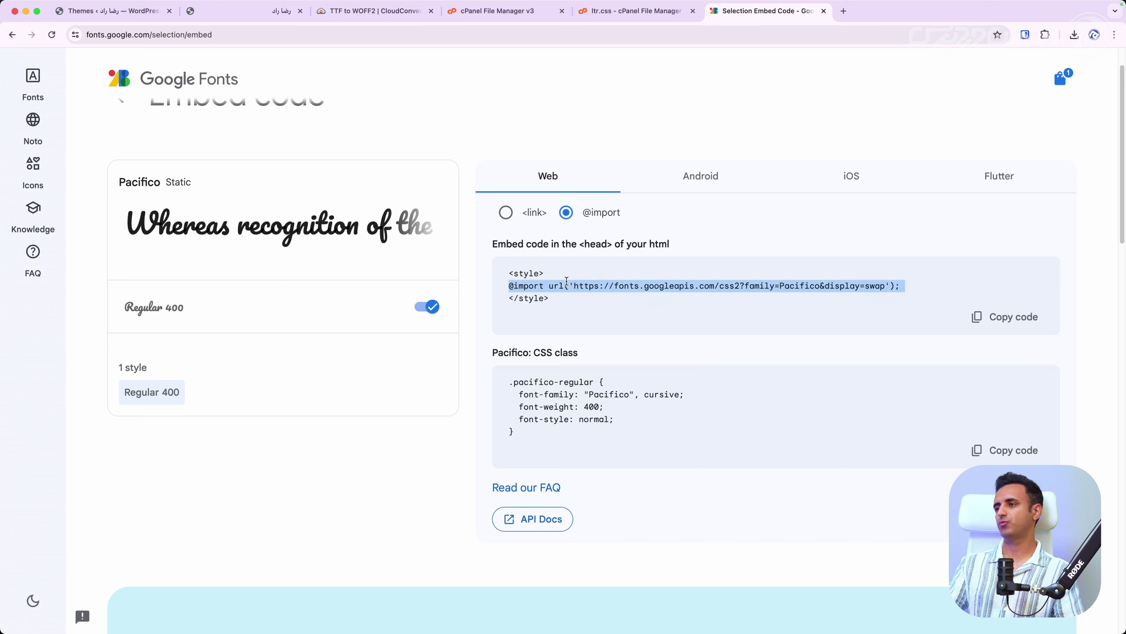
pyautogui.click(602, 17)
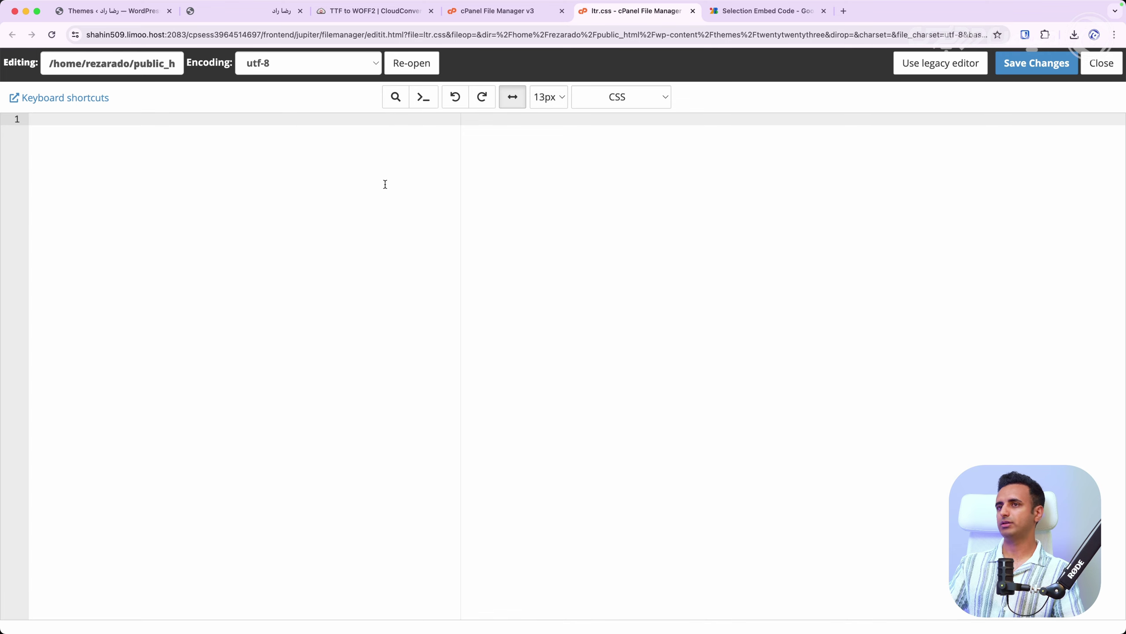
pyautogui.press('super+v')
# - Check Pacifico's CSS class code on the Google Fonts embed page, then return to the ltr.css editor
pyautogui.click(741, 13)
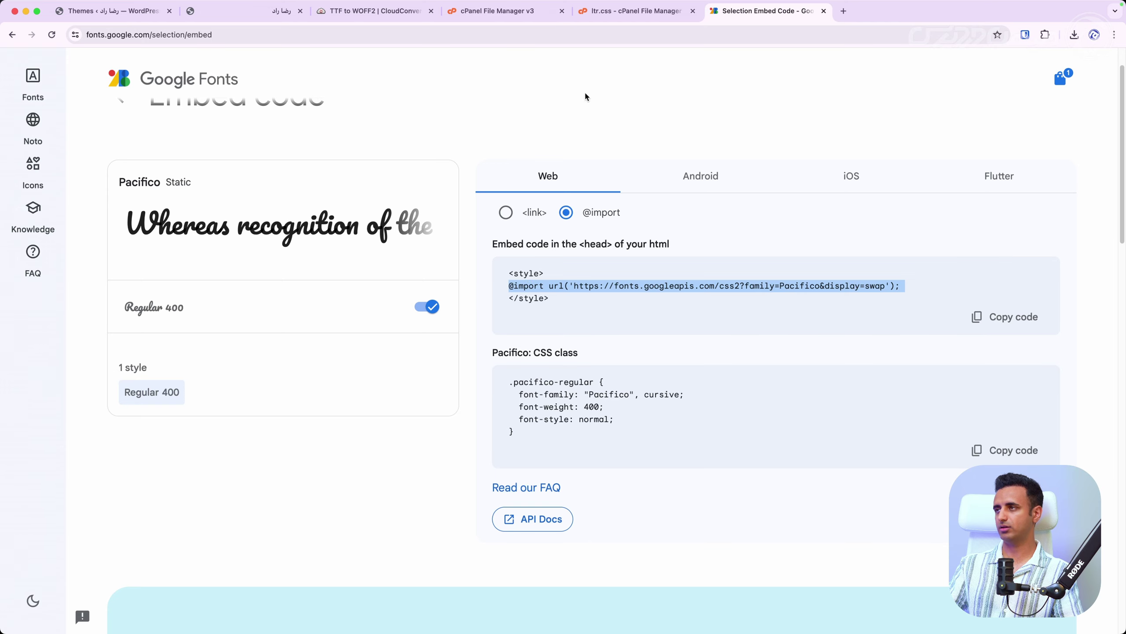
pyautogui.click(612, 13)
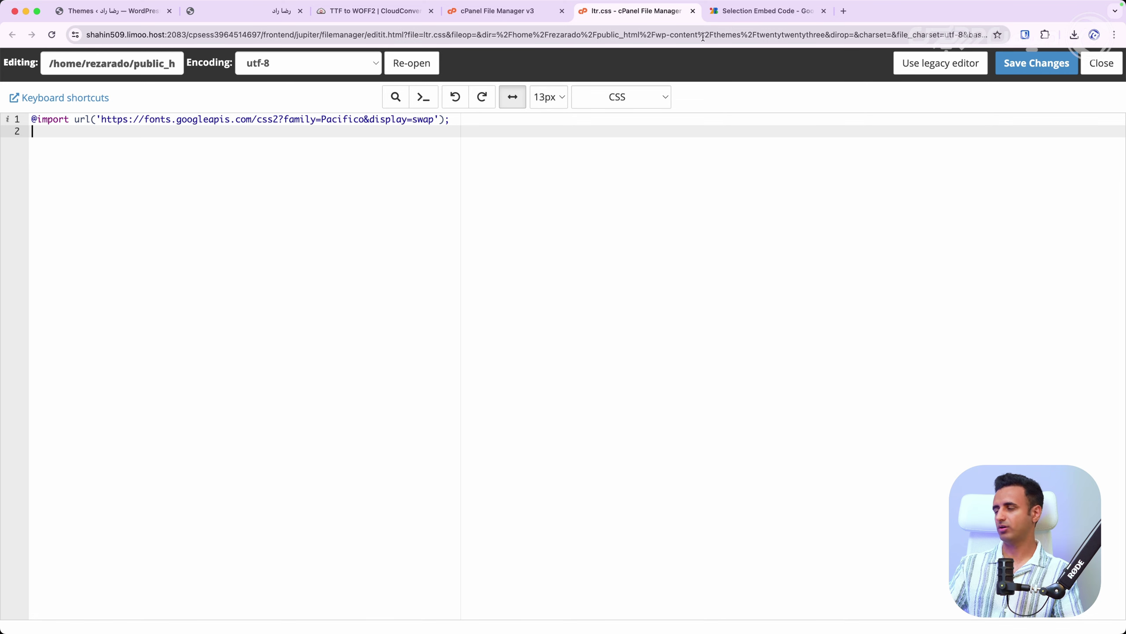
pyautogui.click(745, 11)
pyautogui.click(634, 434)
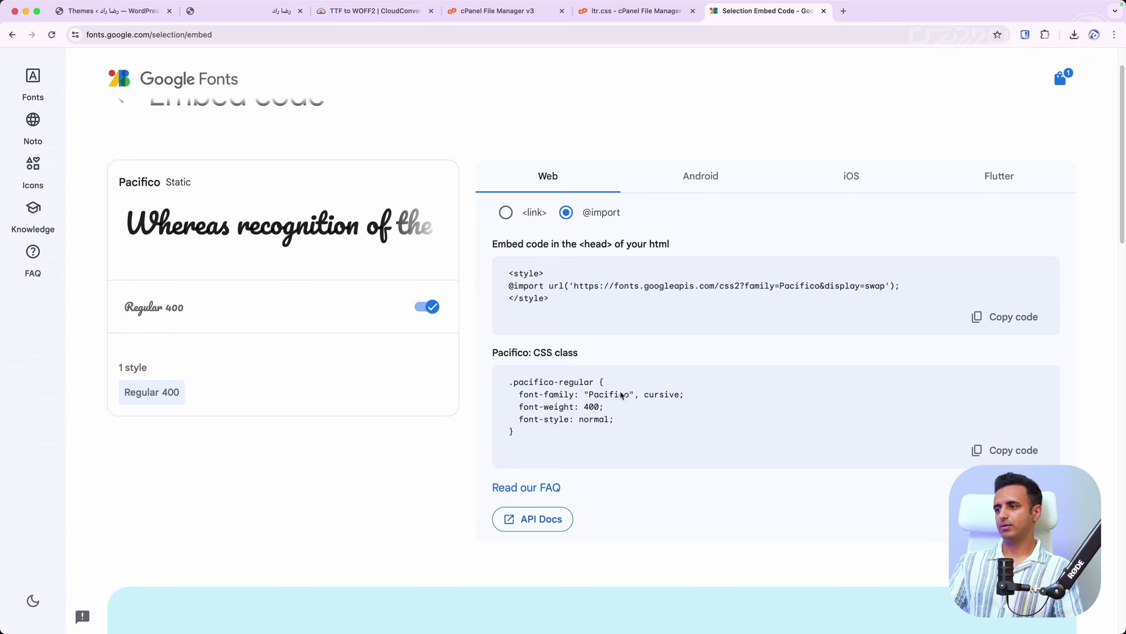
pyautogui.click(630, 11)
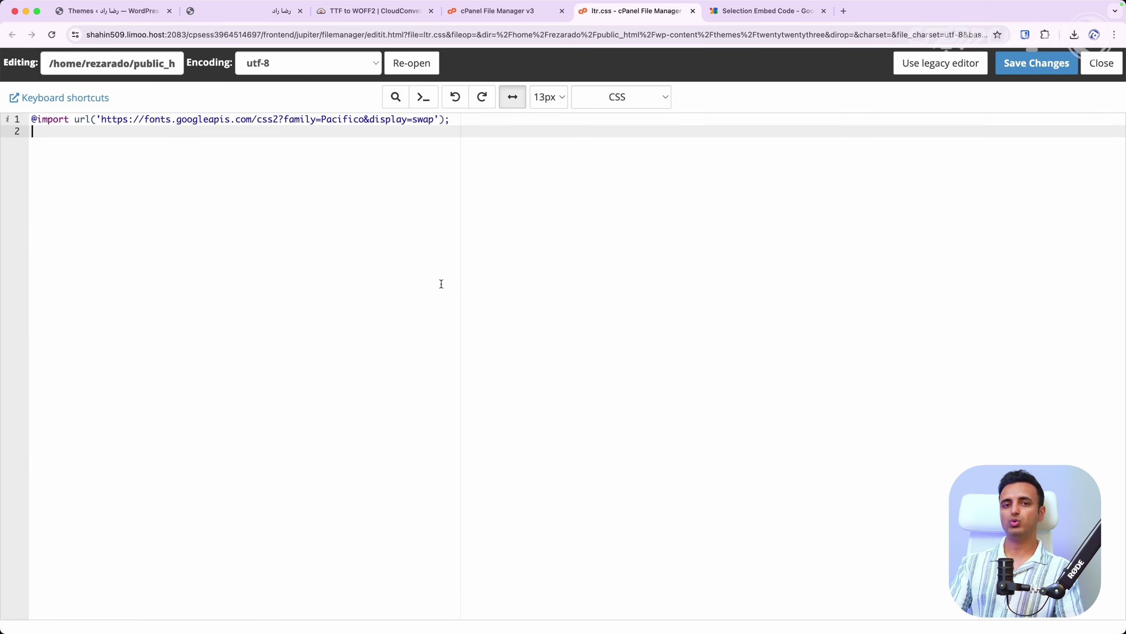
pyautogui.write('body')
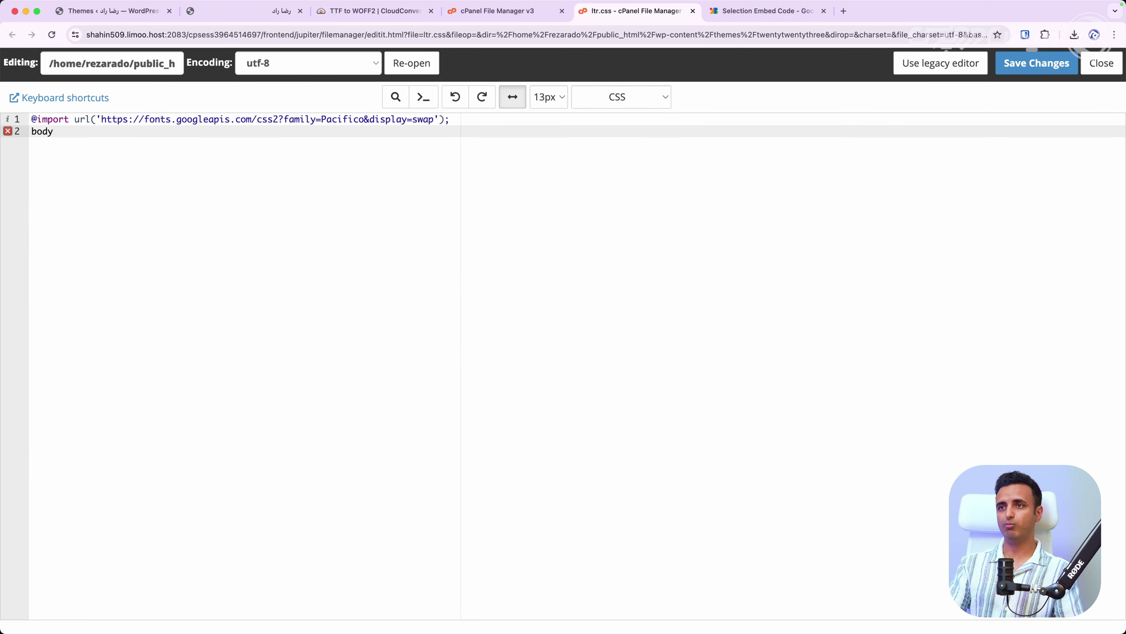
pyautogui.write(',a,div')
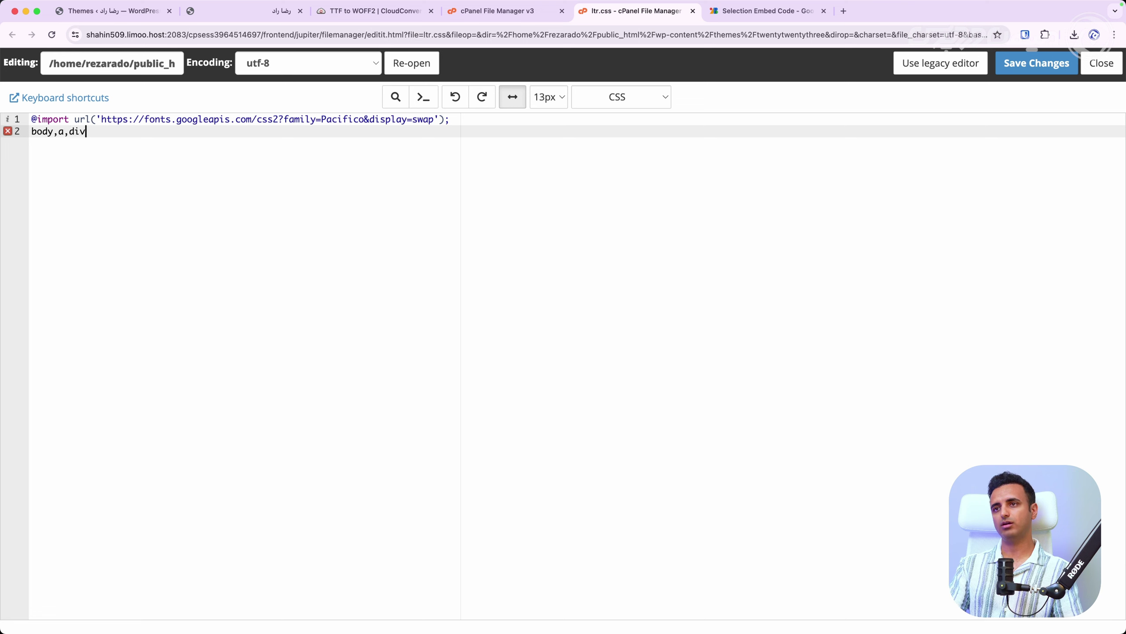
pyautogui.write(',h1')
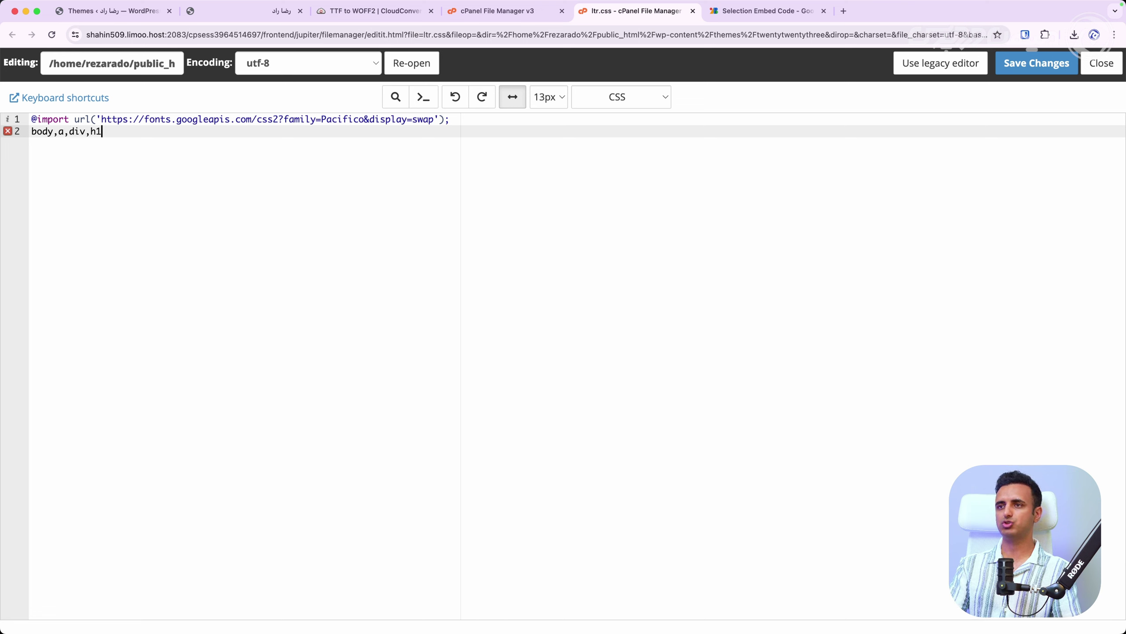
pyautogui.write(',h2,h3,h5,')
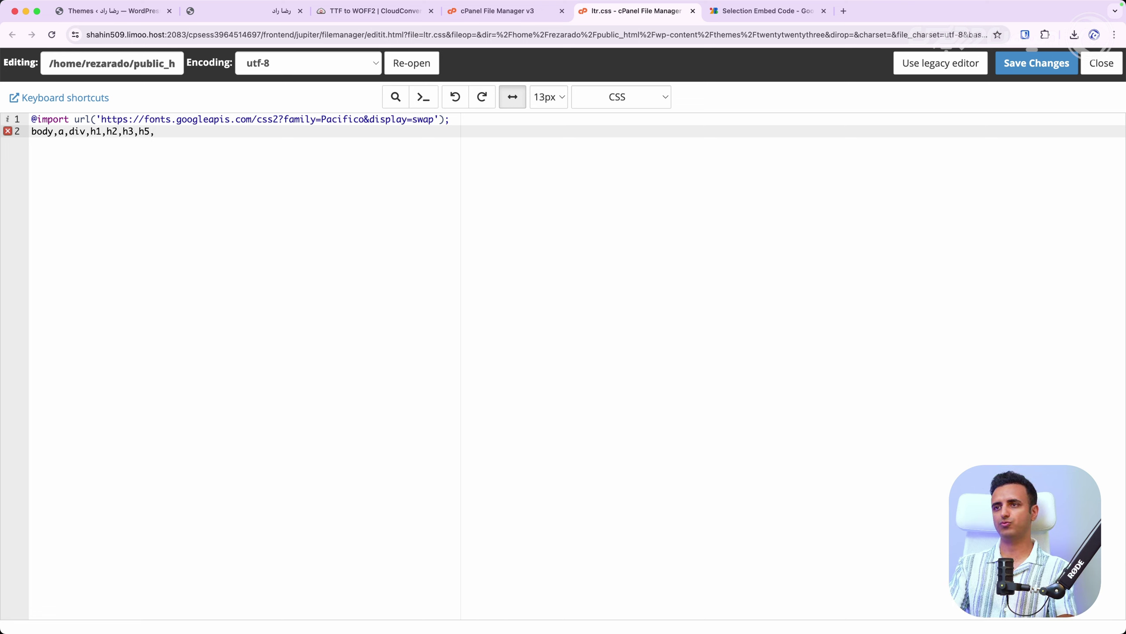
pyautogui.write('5')
pyautogui.press('BackSpace')
pyautogui.write('h')
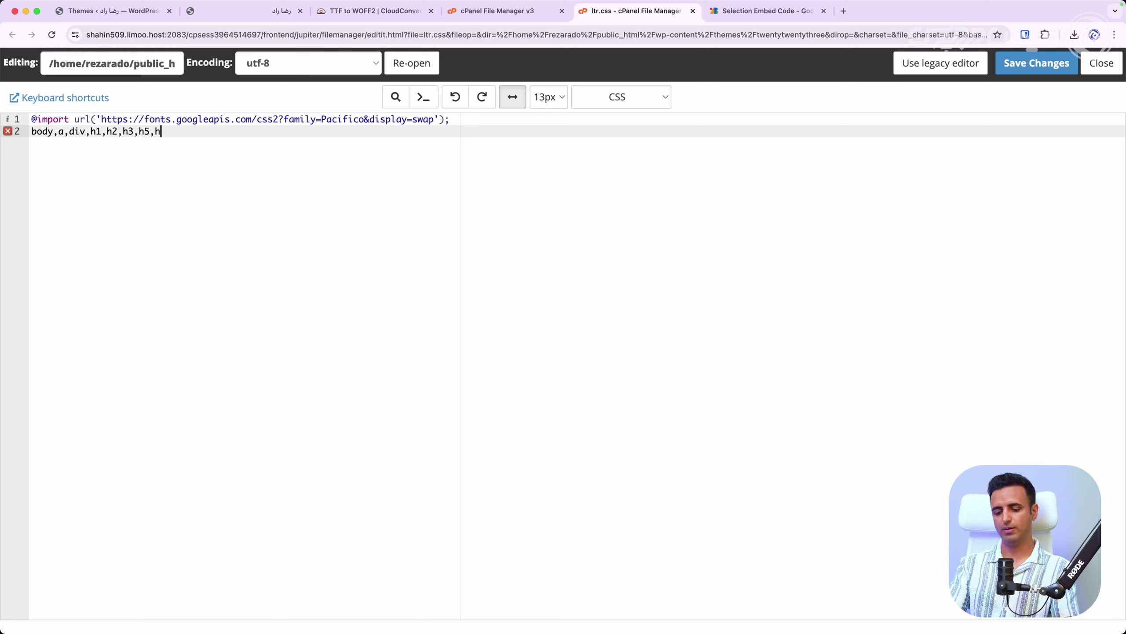
pyautogui.write('4,h6,span,')
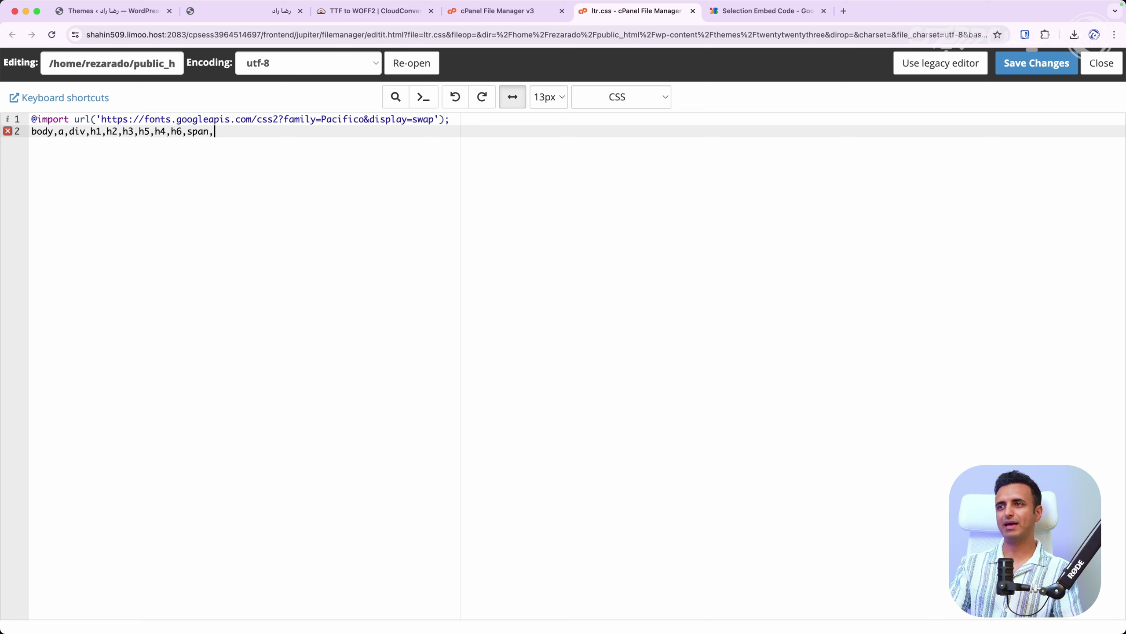
pyautogui.write('tex')
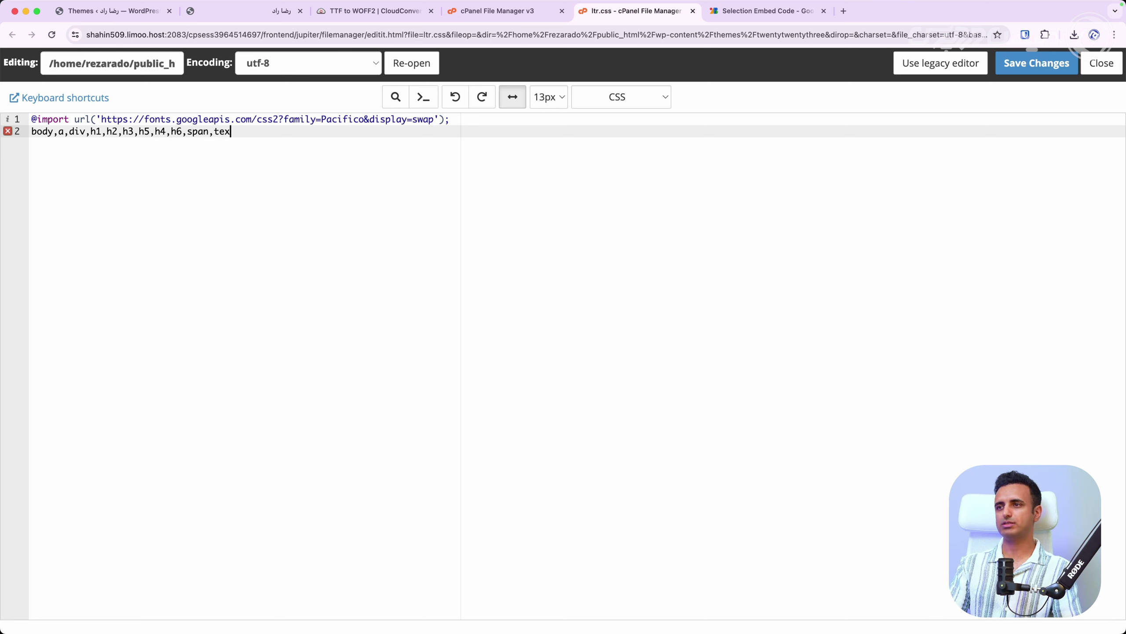
pyautogui.write('tarea,*')
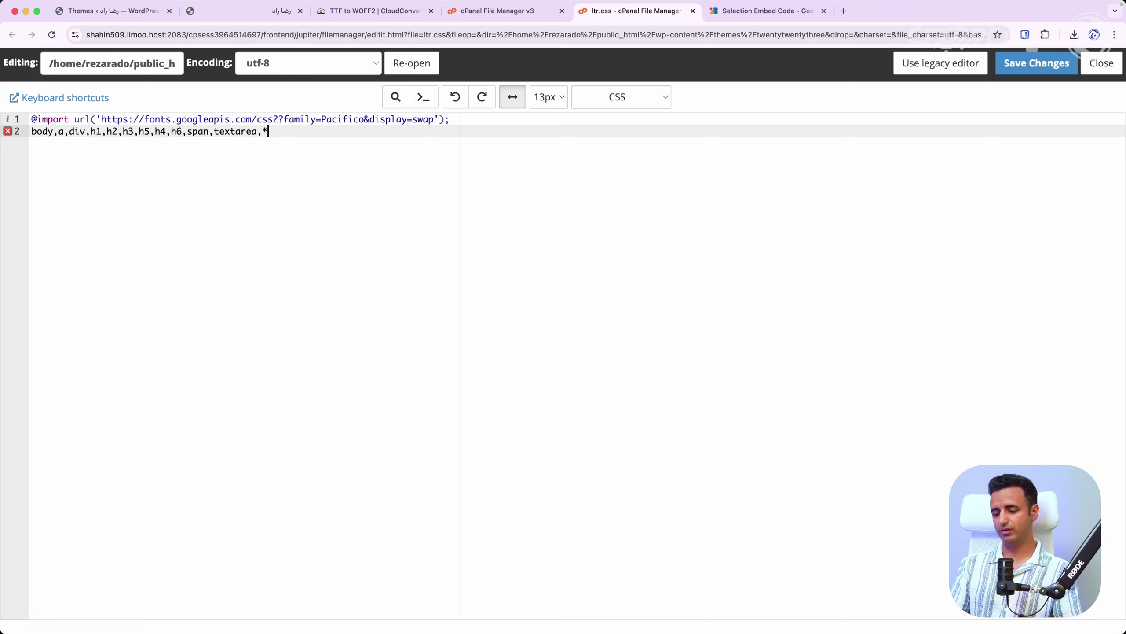
pyautogui.write('{')
pyautogui.press('Return')
pyautogui.press('Return')
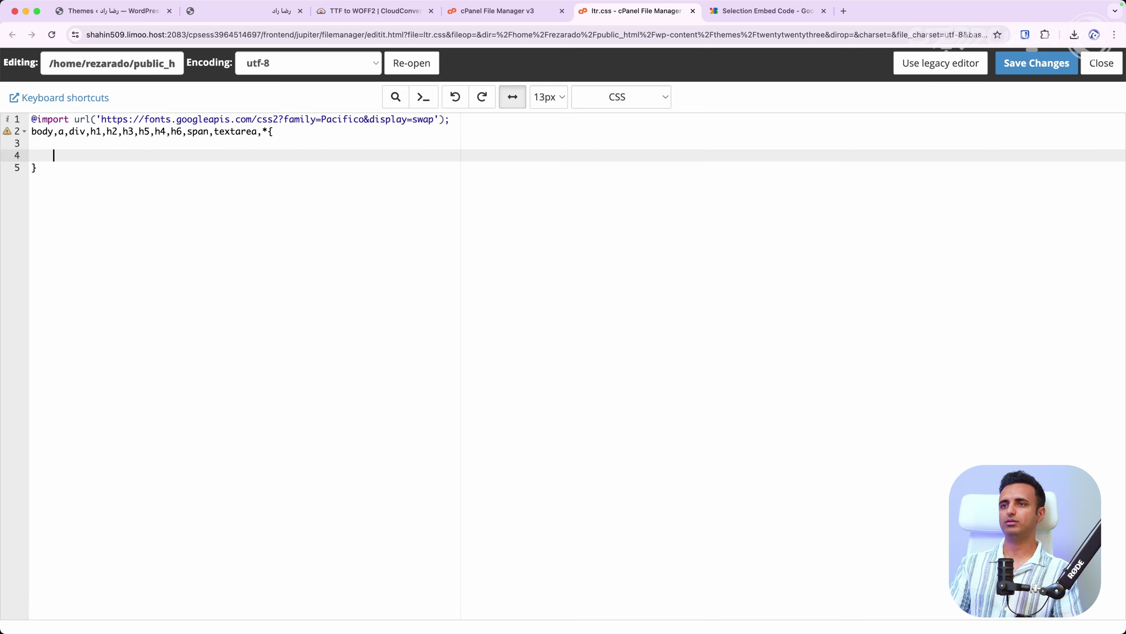
pyautogui.press('BackSpace')
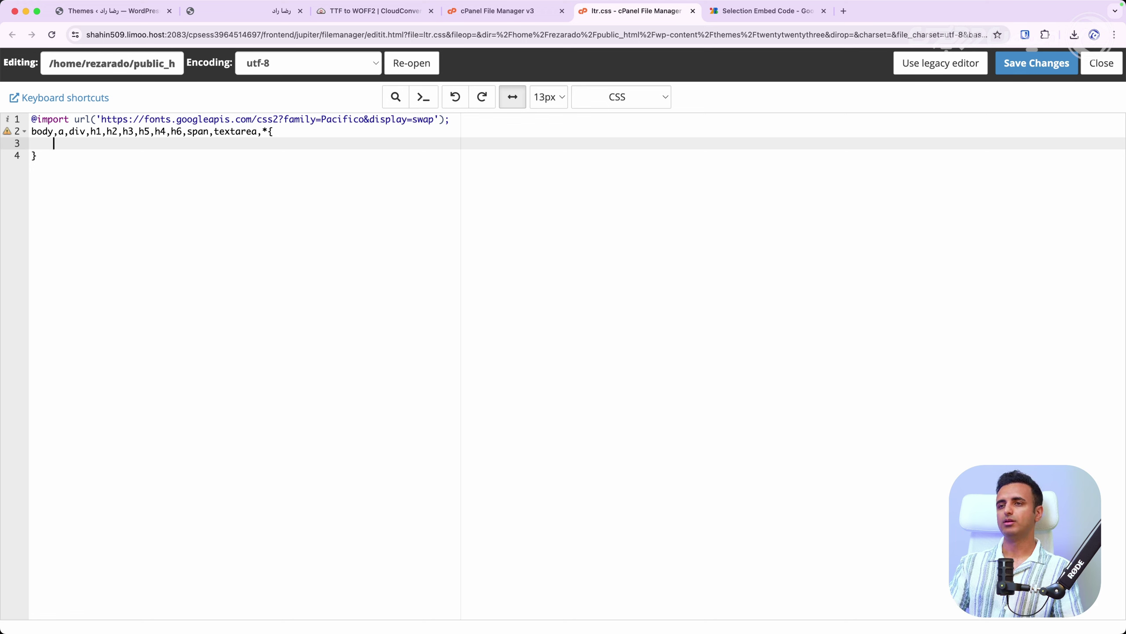
# - Declare font-family:Pacifico !important; inside the new rule, correcting the misspelled !important keyword
pyautogui.write('font-fa')
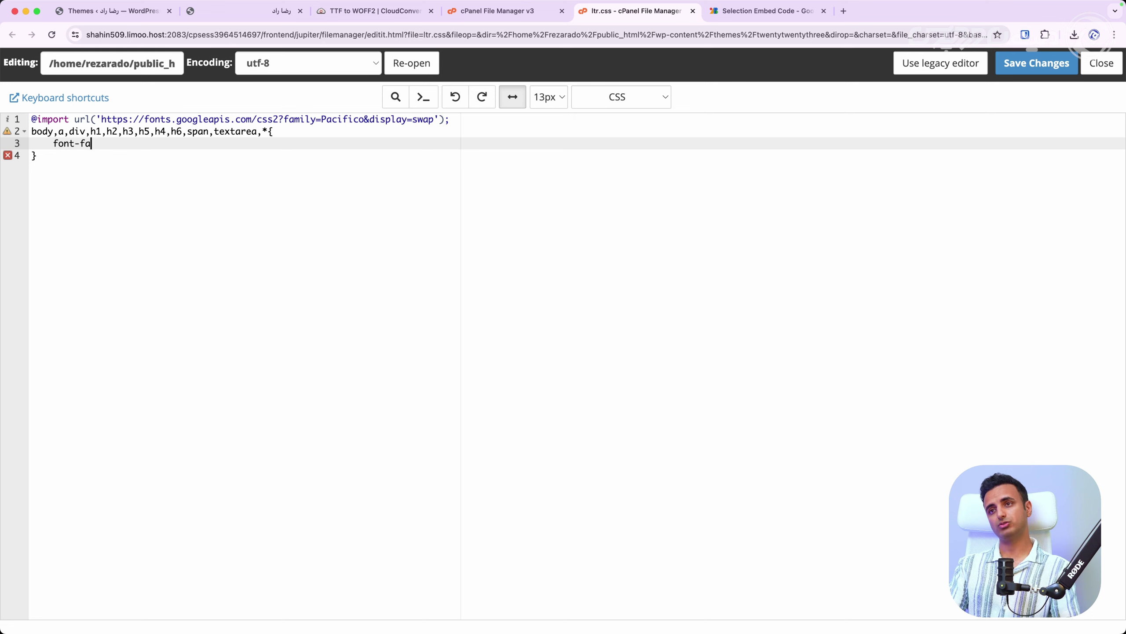
pyautogui.write('mily:')
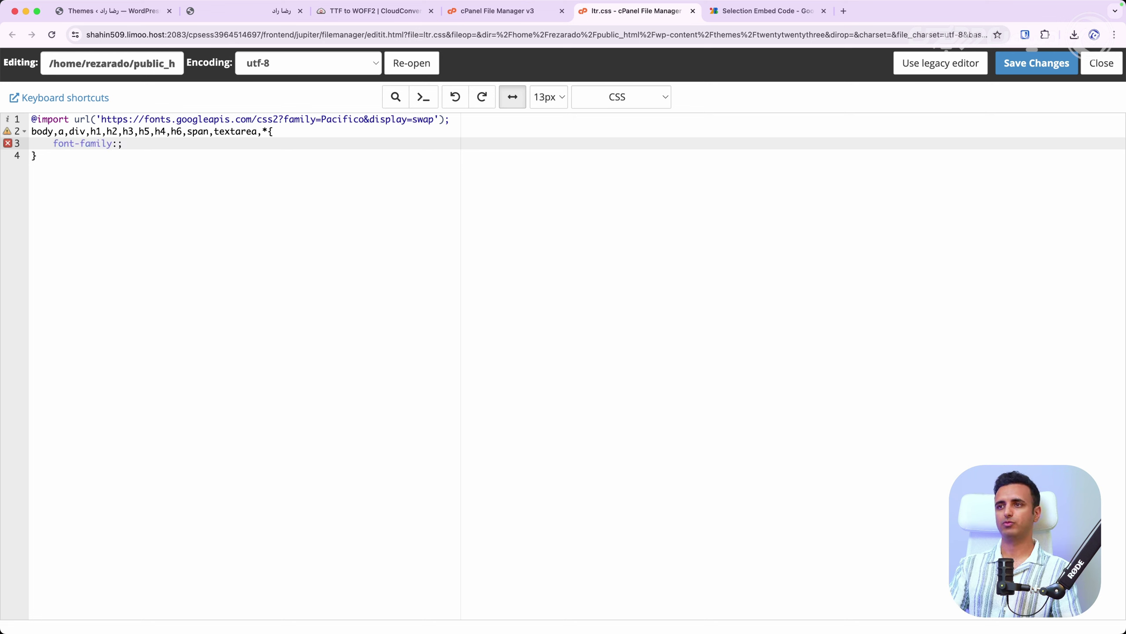
pyautogui.write('Pa')
pyautogui.press('BackSpace')
pyautogui.press('BackSpace')
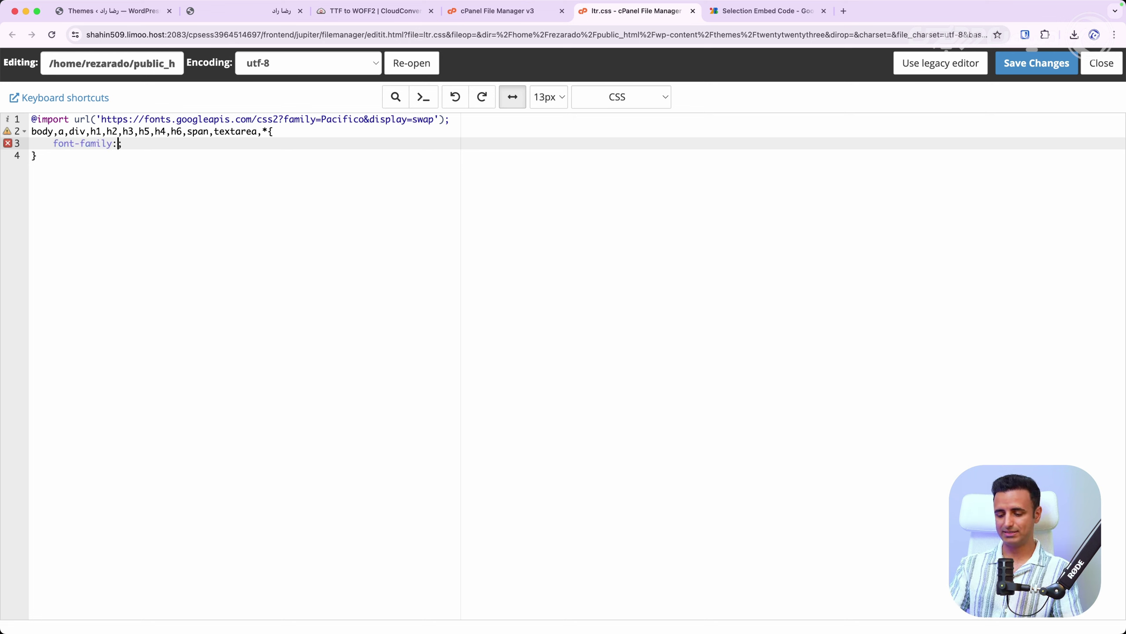
pyautogui.write('Pacifi')
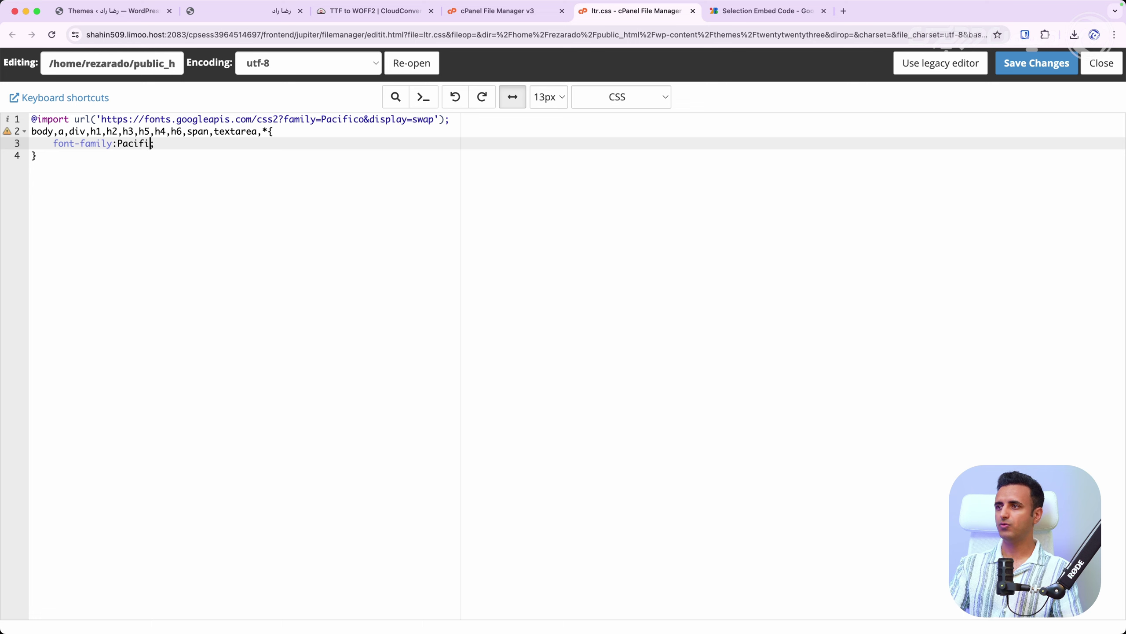
pyautogui.write('co')
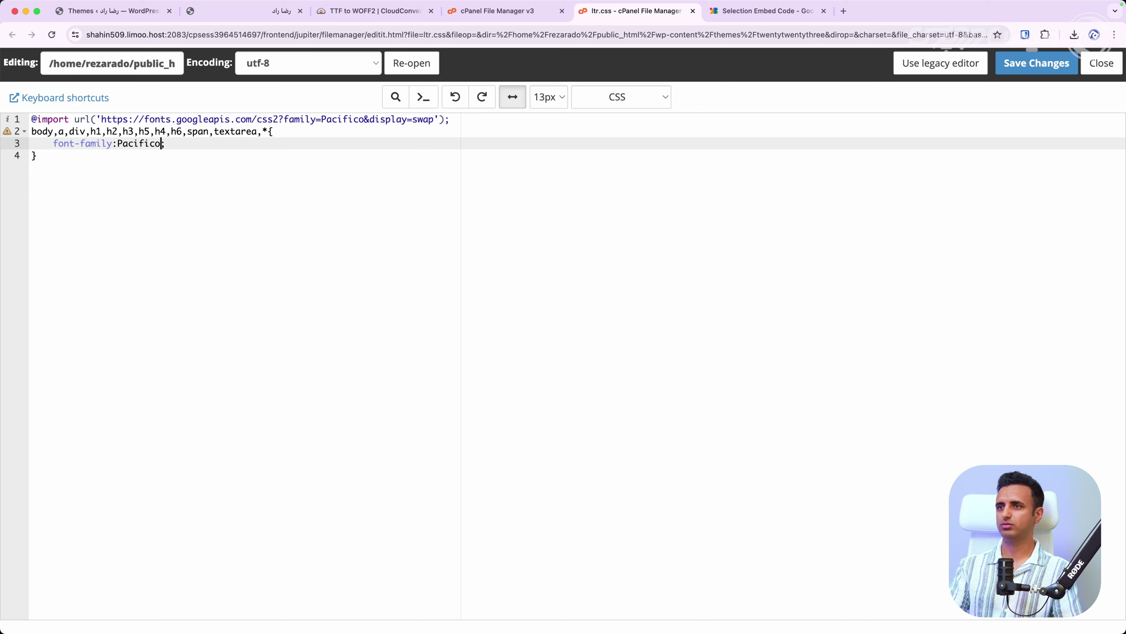
pyautogui.write(' !imrpota')
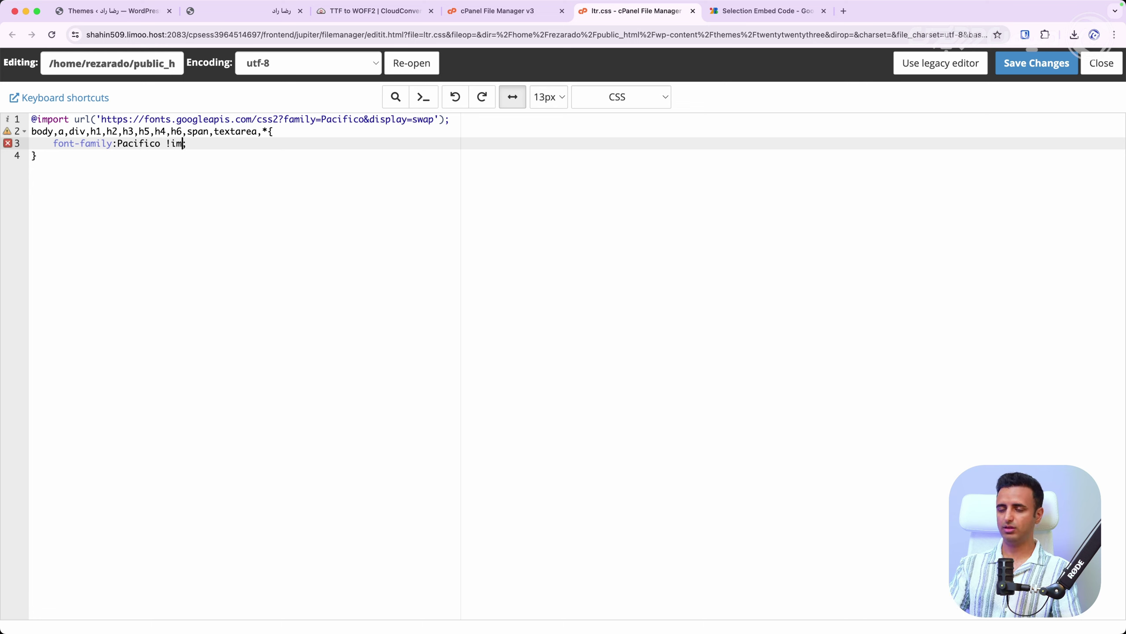
pyautogui.write('nt')
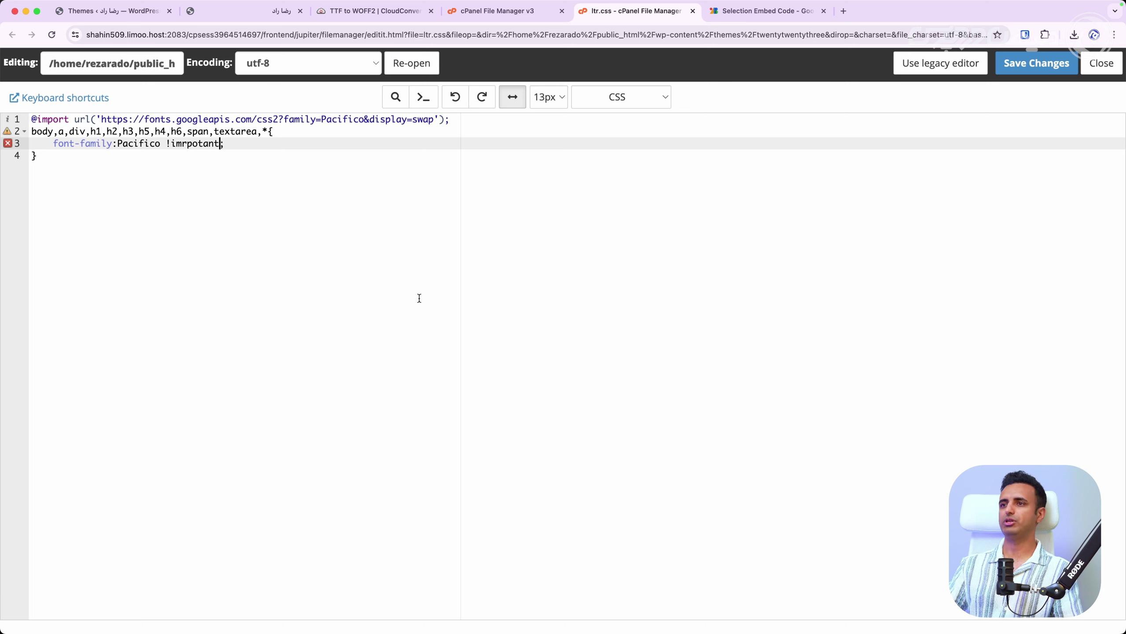
pyautogui.click(182, 143)
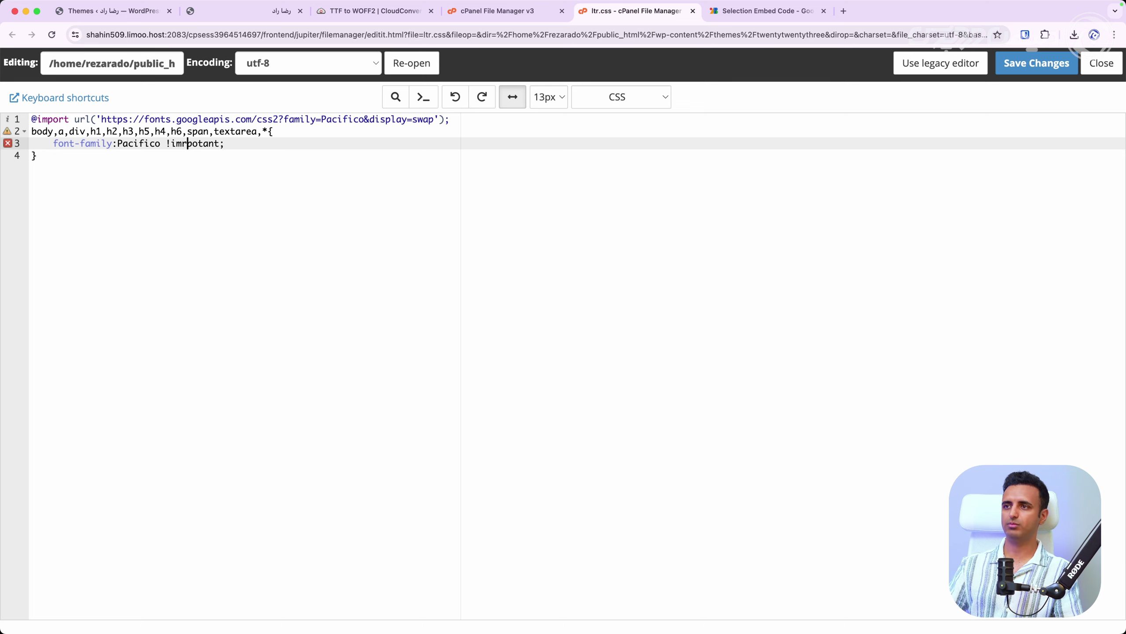
pyautogui.press('Delete')
pyautogui.press('Right')
pyautogui.press('Right')
pyautogui.write('r')
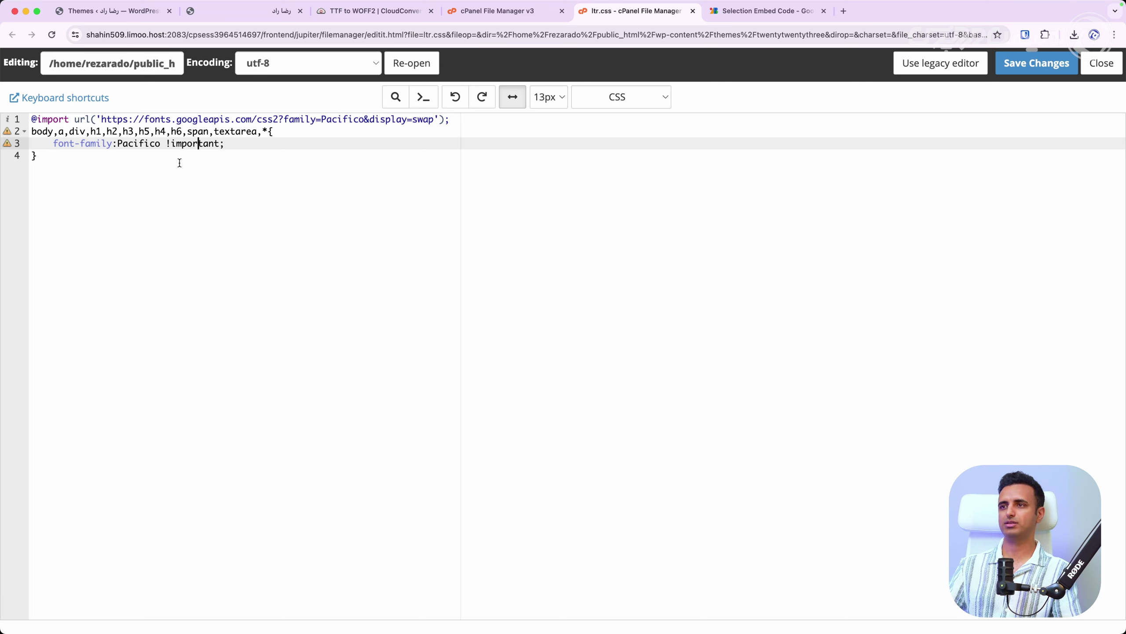
pyautogui.click(174, 183)
# - Reload the website's home page and check the font on its headings and text
pyautogui.click(243, 11)
pyautogui.press('super+r')
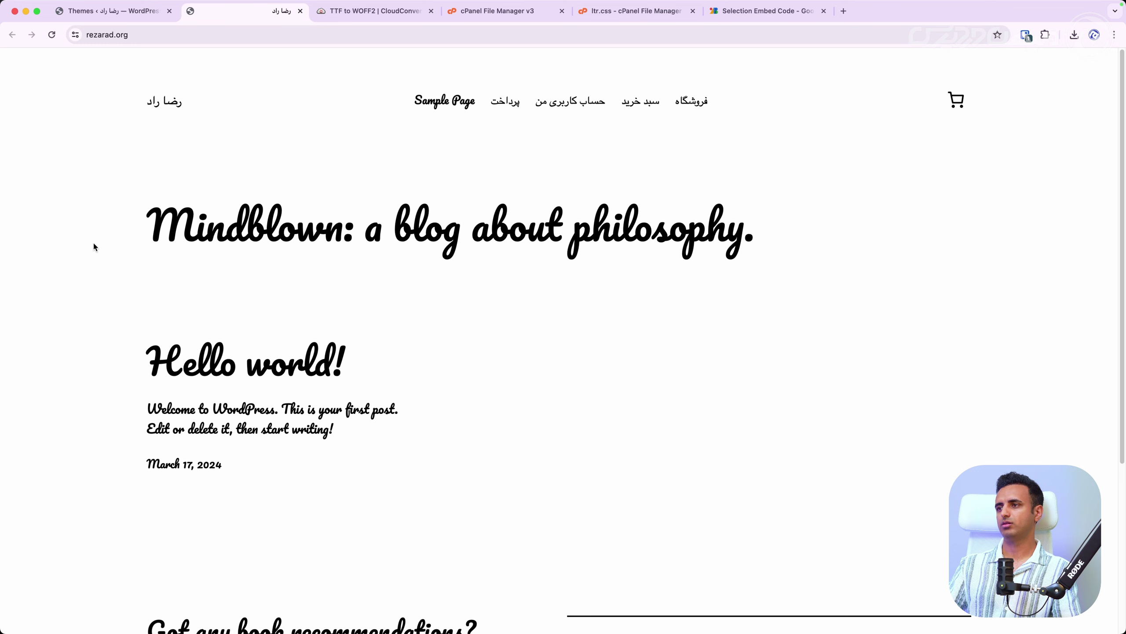
pyautogui.moveTo(138, 219); pyautogui.dragTo(808, 483)
pyautogui.click(808, 479)
pyautogui.scroll(-5, 492, 392)
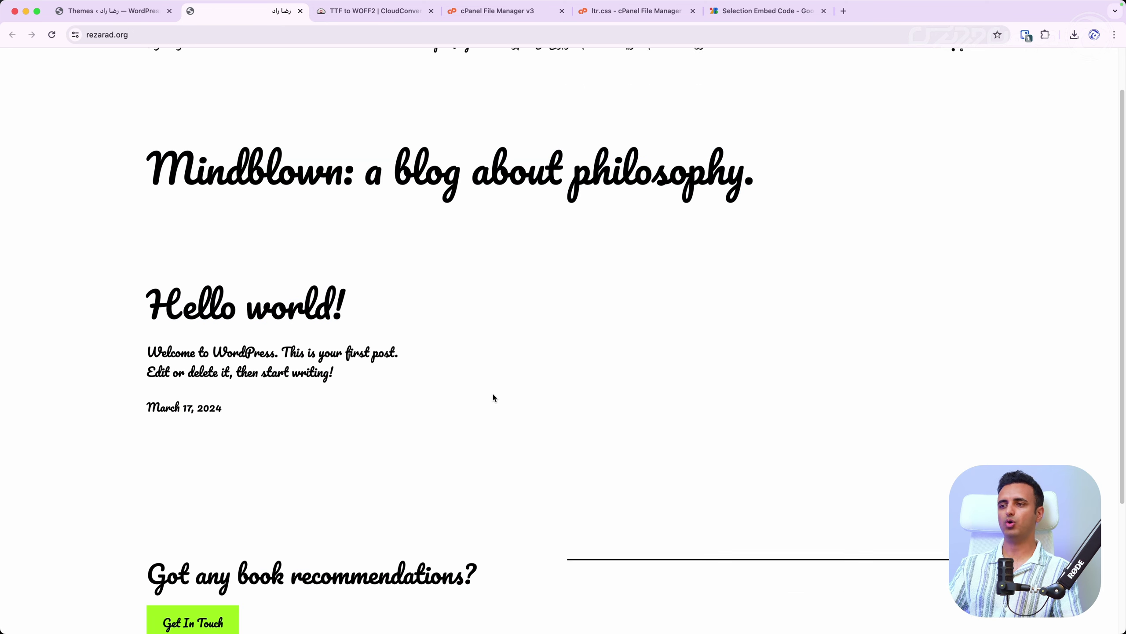
pyautogui.scroll(5, 542, 475)
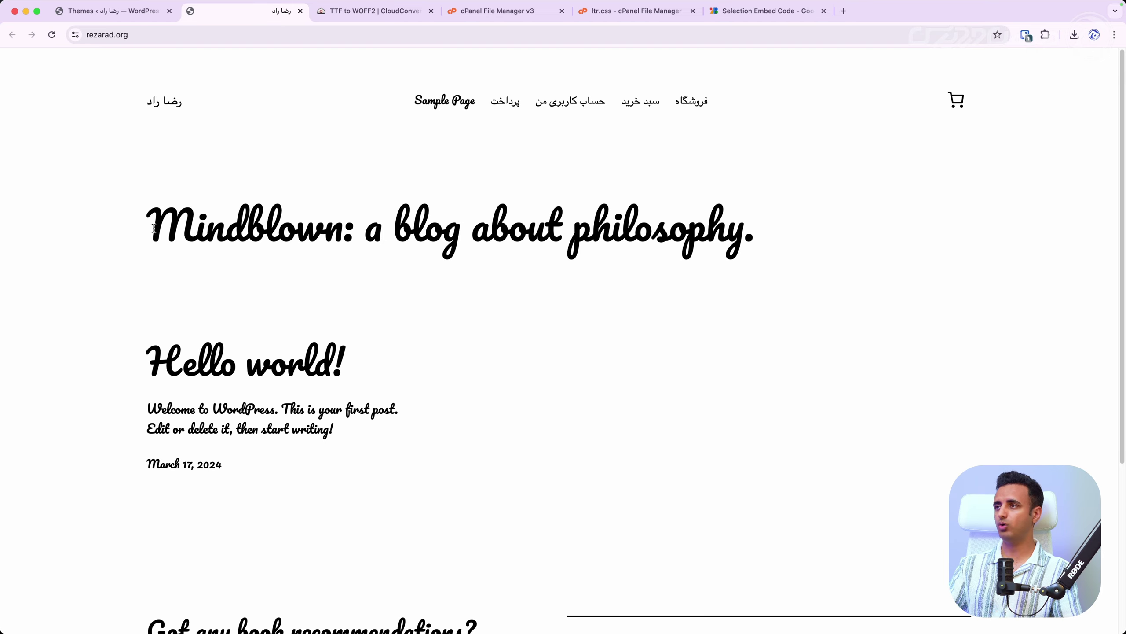
# - Look at the Roboto-Regular font files in the Downloads folder, then return to the browser
pyautogui.hotkey('ctrl', 'Up')
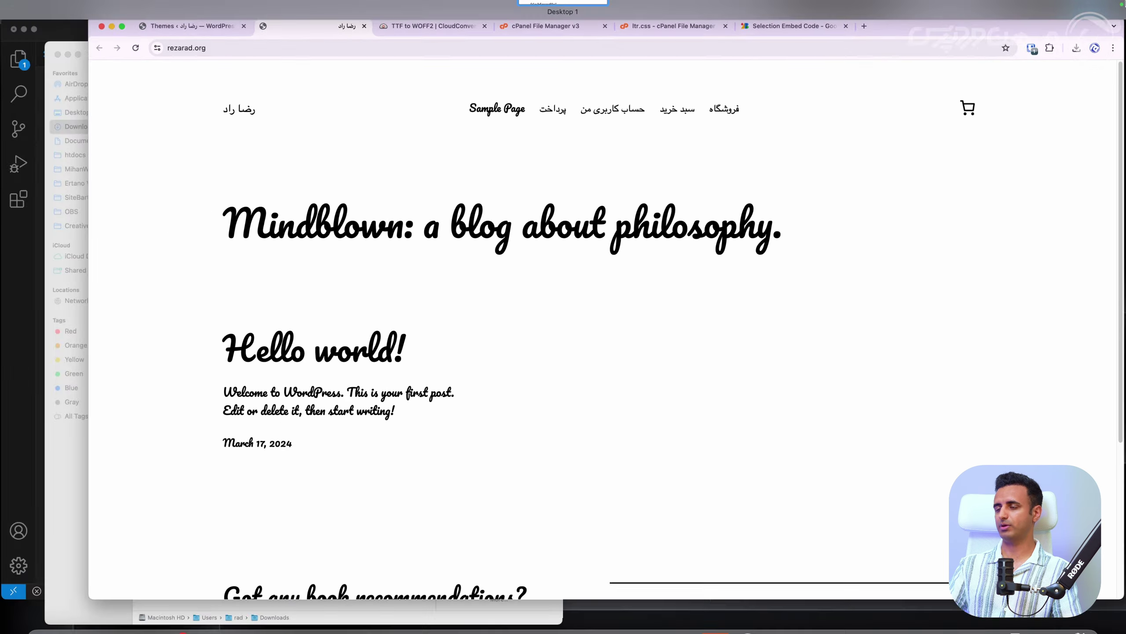
pyautogui.click(357, 345)
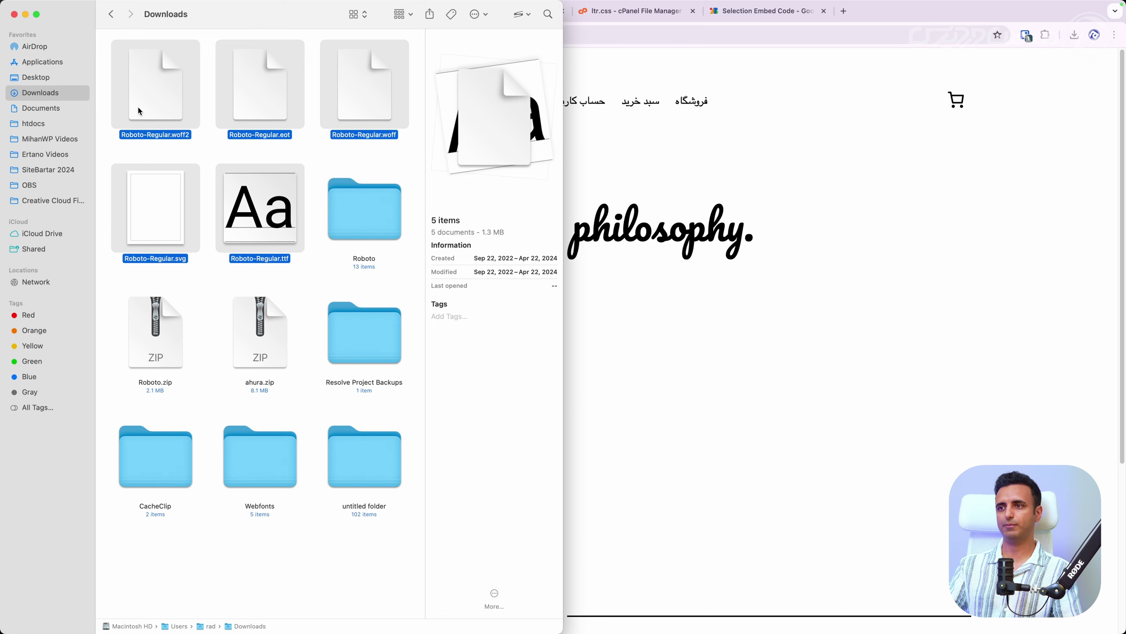
pyautogui.click(972, 523)
# - Delete all the code in ltr.css and save the emptied file
pyautogui.click(610, 11)
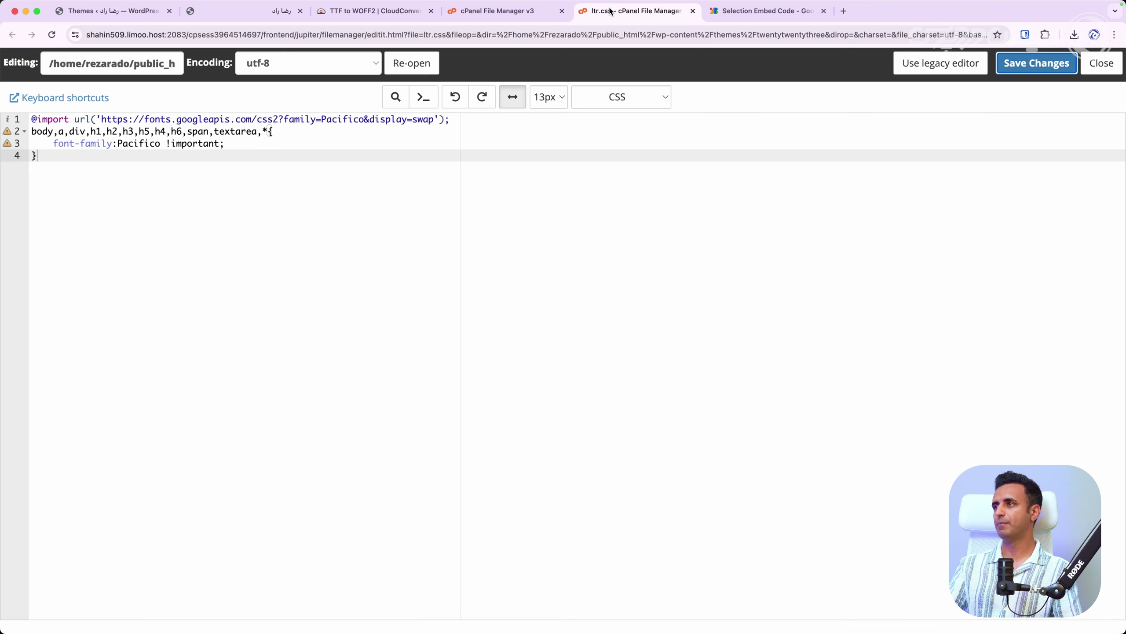
pyautogui.click(508, 166)
pyautogui.press('super+a')
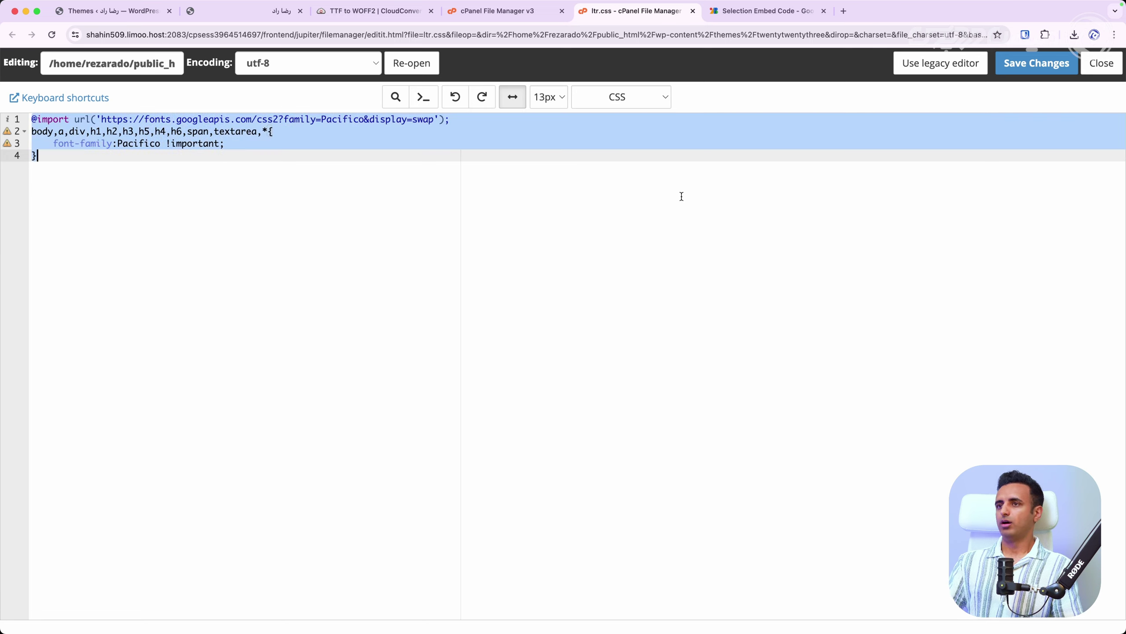
pyautogui.press('BackSpace')
pyautogui.click(1057, 65)
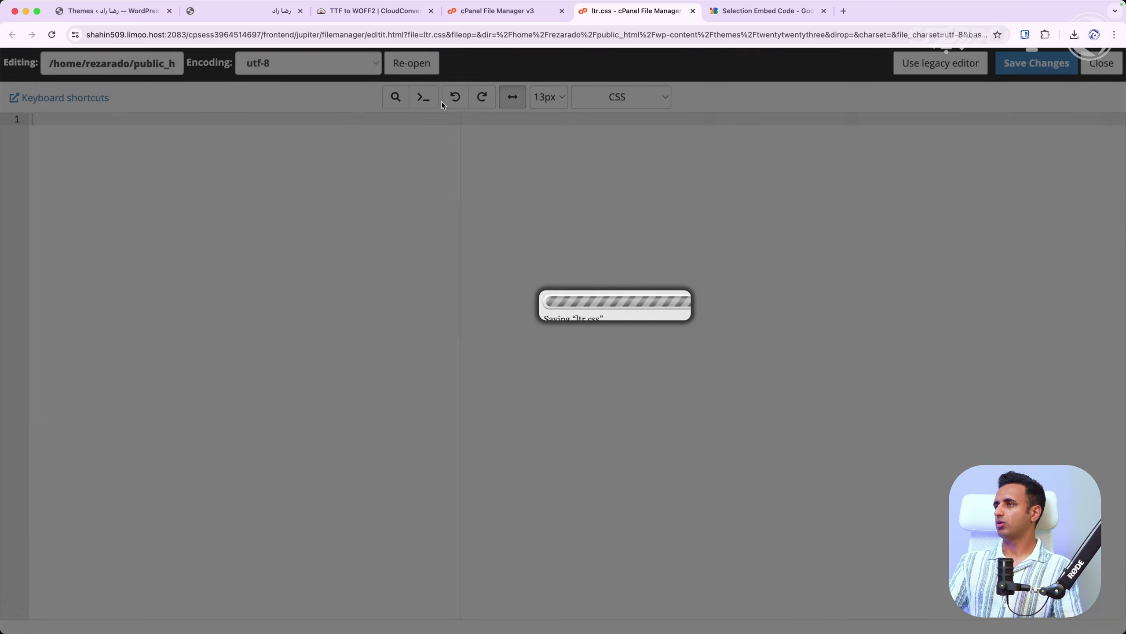
# - Create a folder named fonts in the twentytwentythree theme directory in the File Manager and open it
pyautogui.click(505, 10)
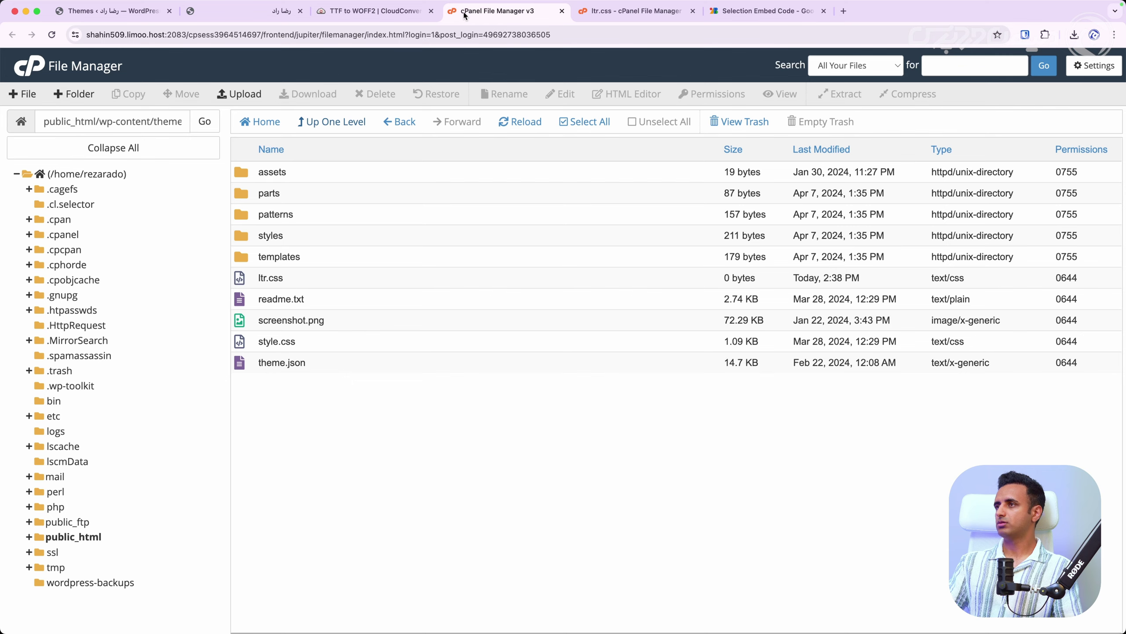
pyautogui.click(79, 99)
pyautogui.write('fonts')
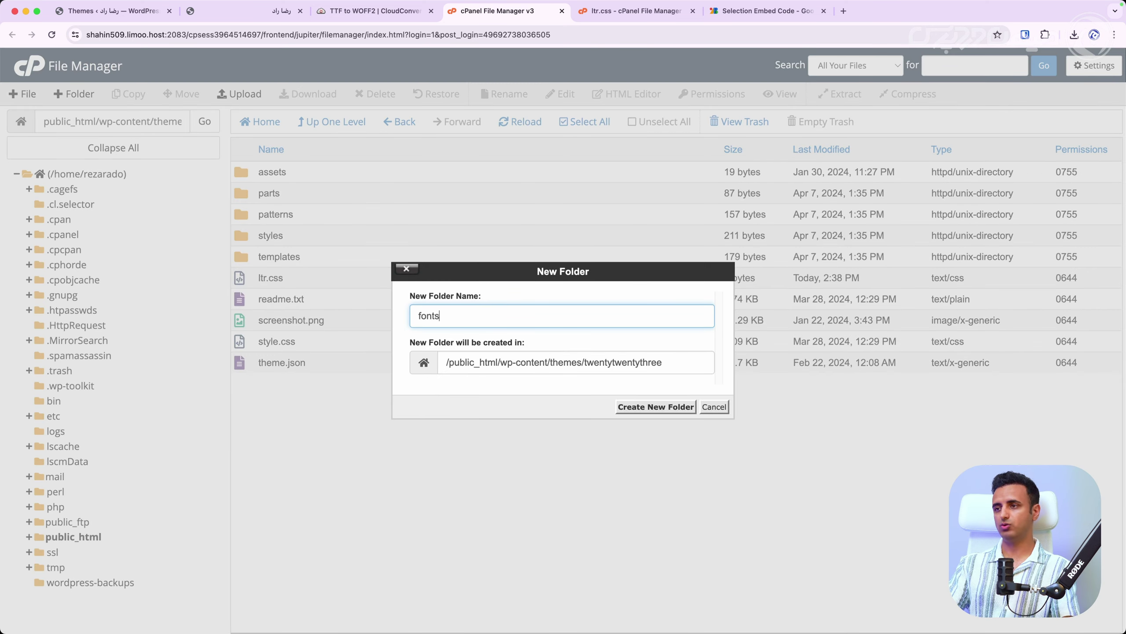
pyautogui.press('Return')
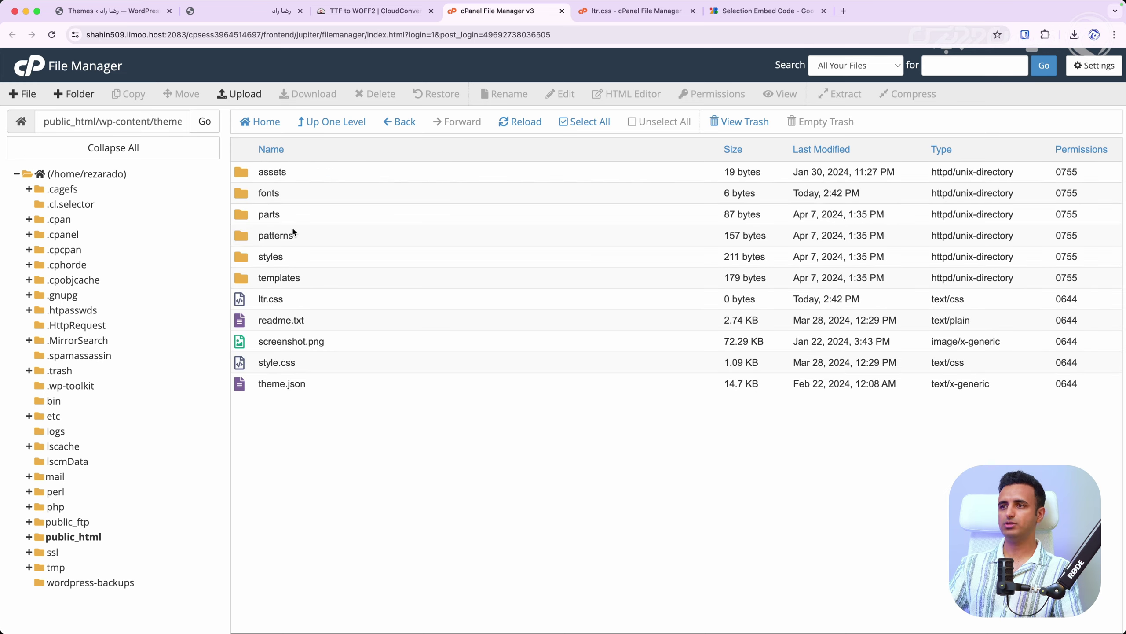
pyautogui.doubleClick(300, 201)
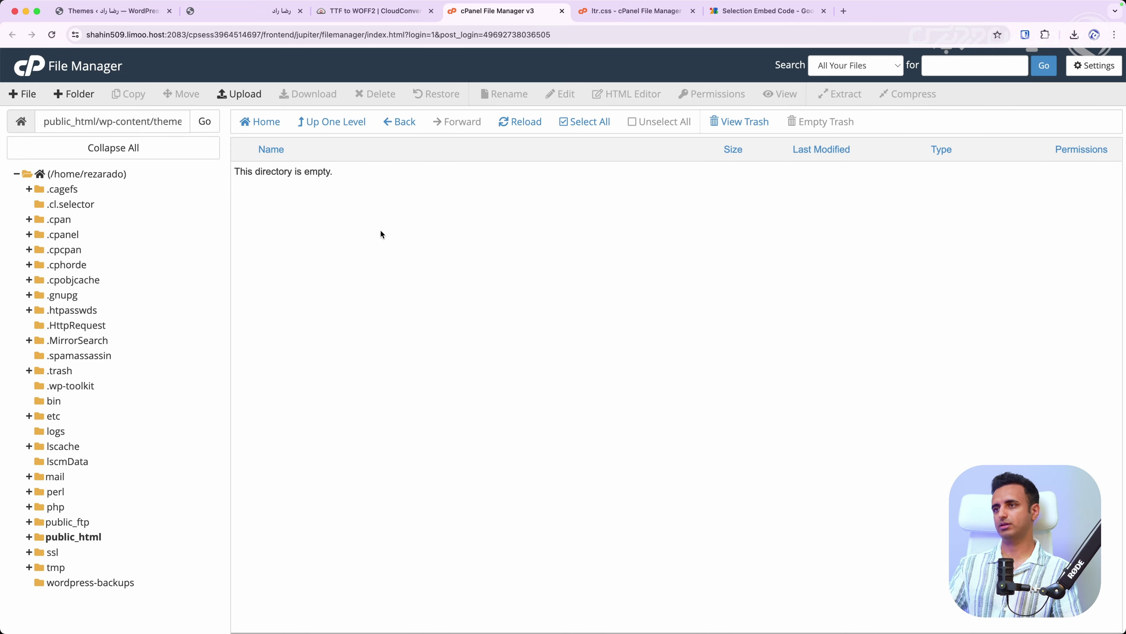
# - Upload the five Roboto-Regular files (woff2, eot, woff, svg, ttf) from Downloads into the fonts folder and refresh its listing
pyautogui.click(244, 94)
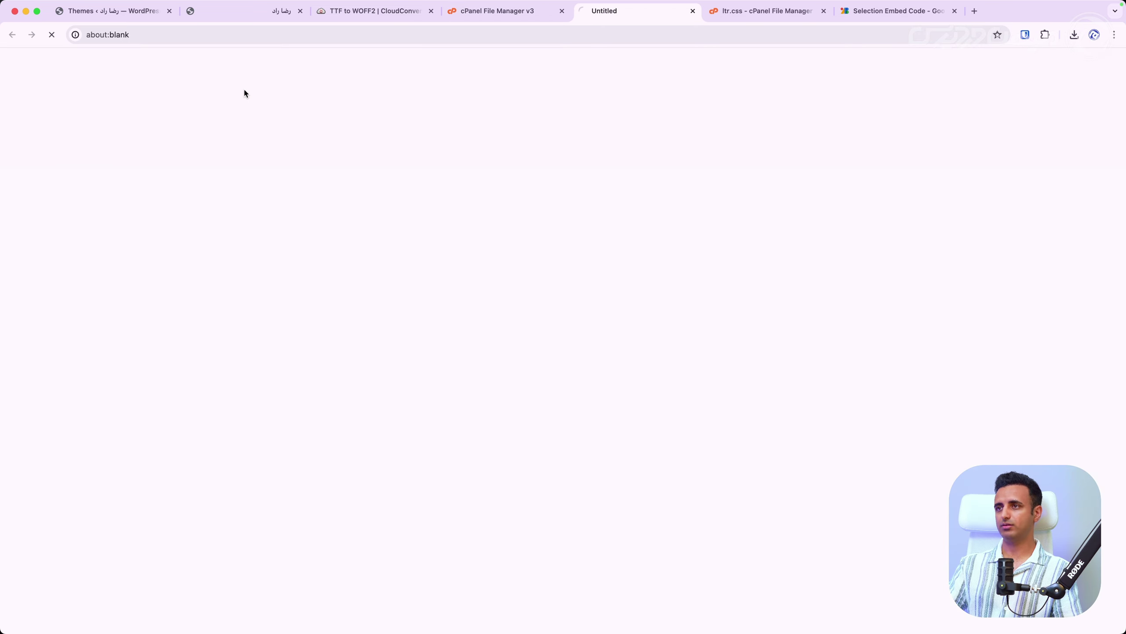
pyautogui.hotkey('ctrl', 'Up')
pyautogui.click(187, 259)
pyautogui.moveTo(190, 190); pyautogui.dragTo(473, 187)
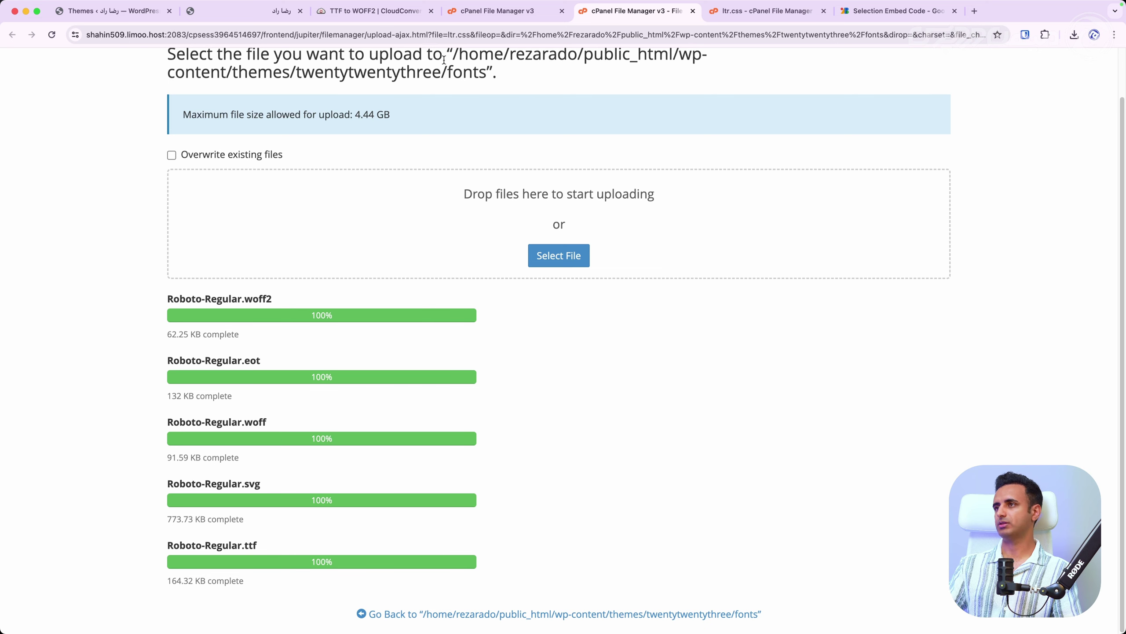
pyautogui.click(496, 13)
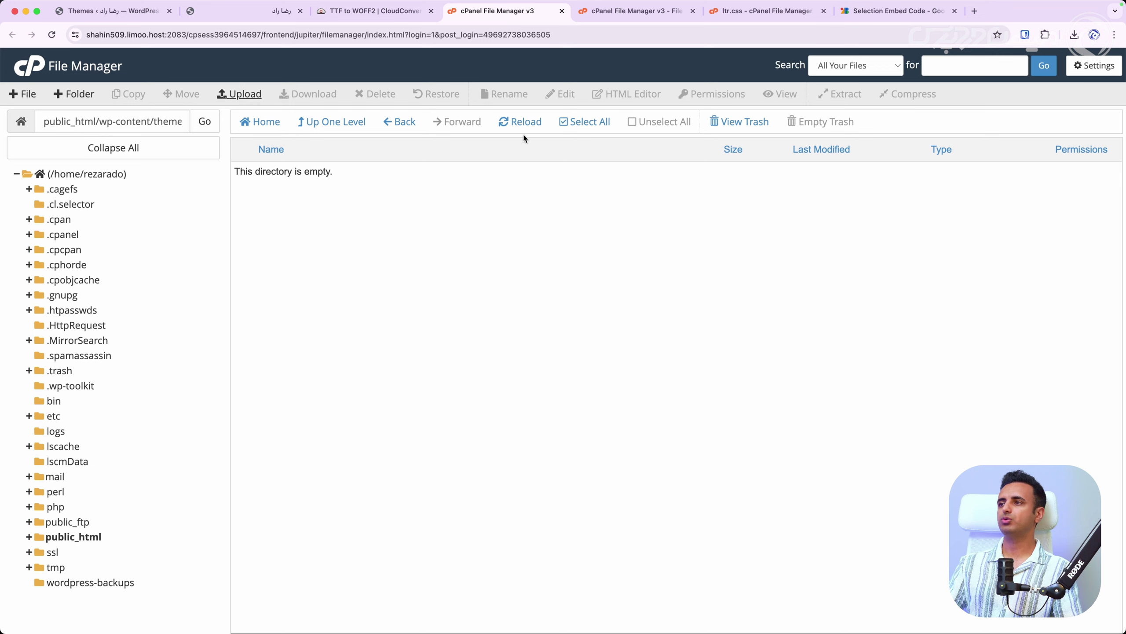
pyautogui.click(519, 121)
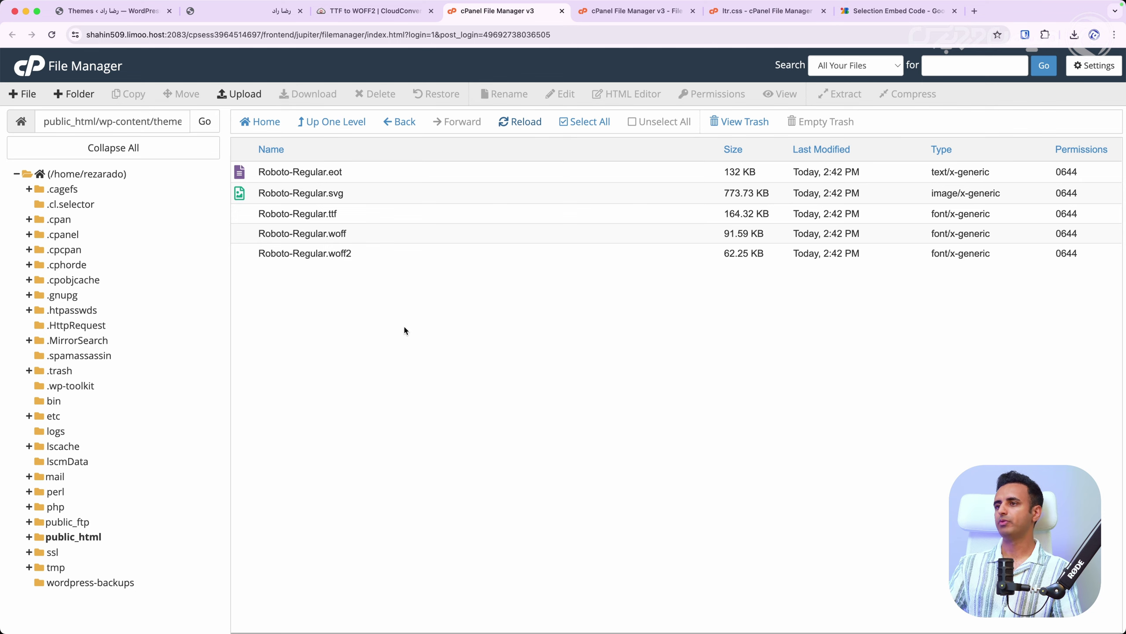
pyautogui.hotkey('ctrl', 'Up')
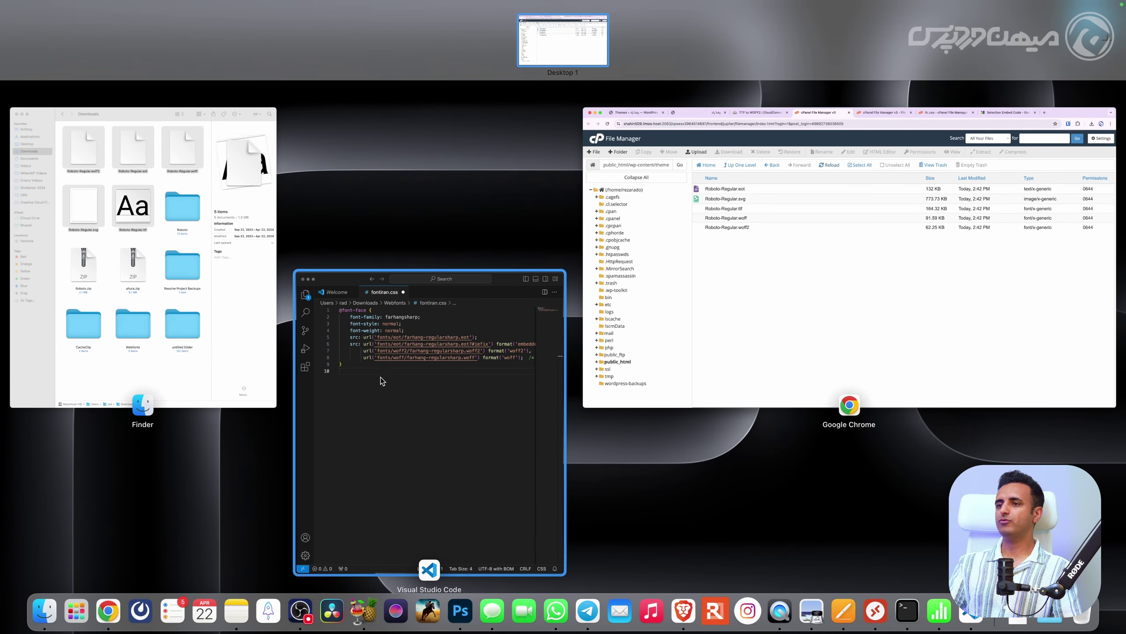
pyautogui.click(425, 375)
pyautogui.moveTo(159, 195); pyautogui.dragTo(49, 63)
pyautogui.press('cmd+c')
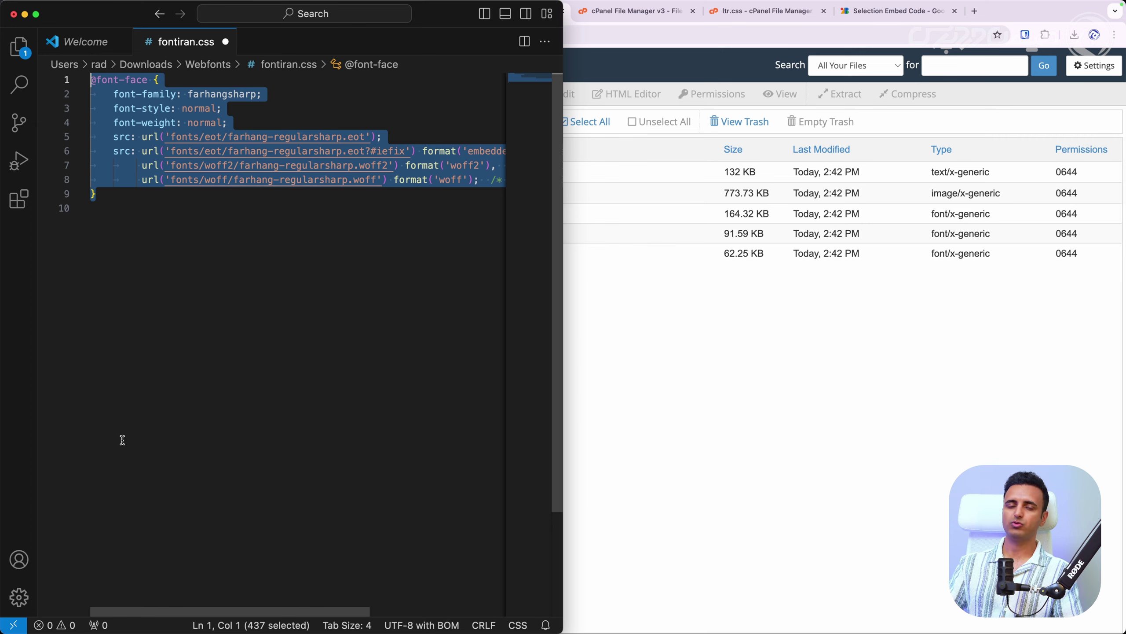
pyautogui.click(718, 346)
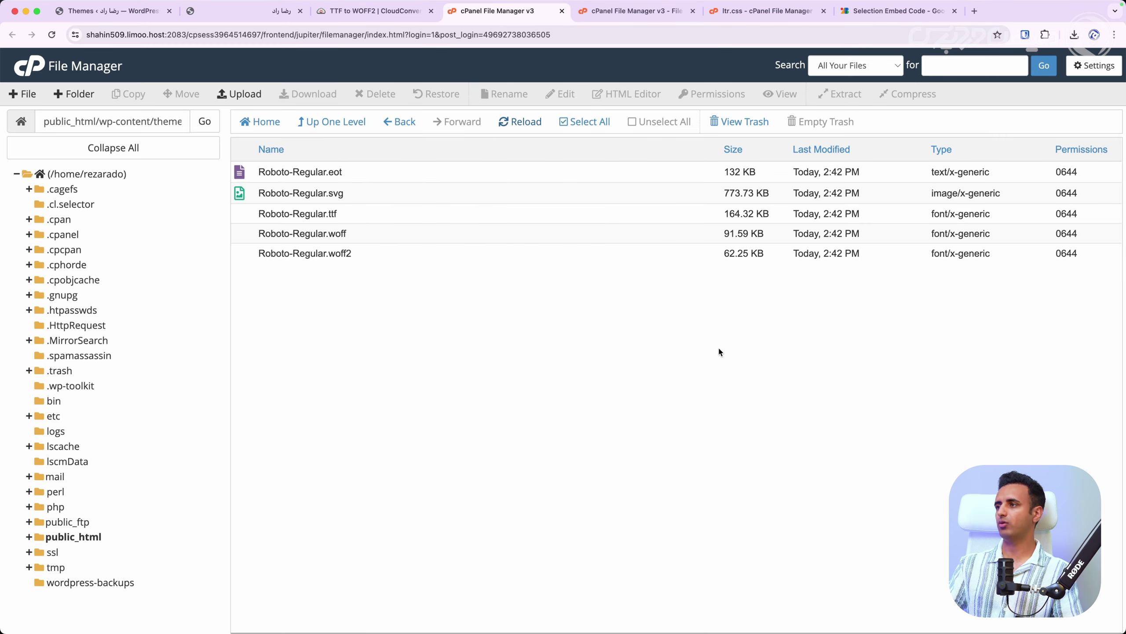
pyautogui.click(745, 12)
pyautogui.press('cmd+v')
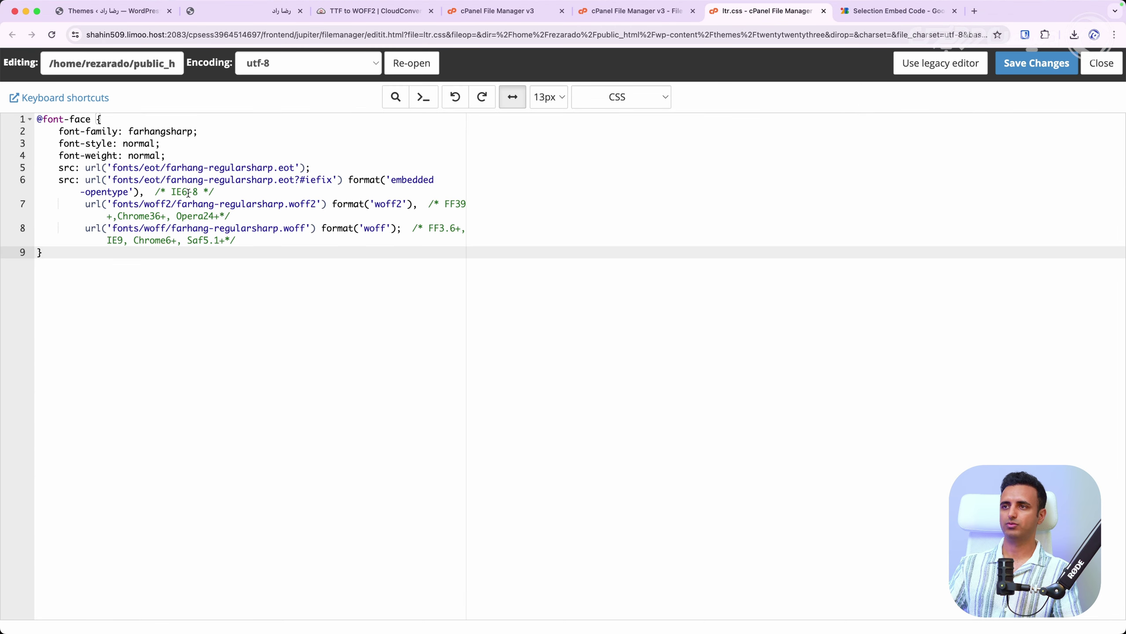
pyautogui.doubleClick(167, 130)
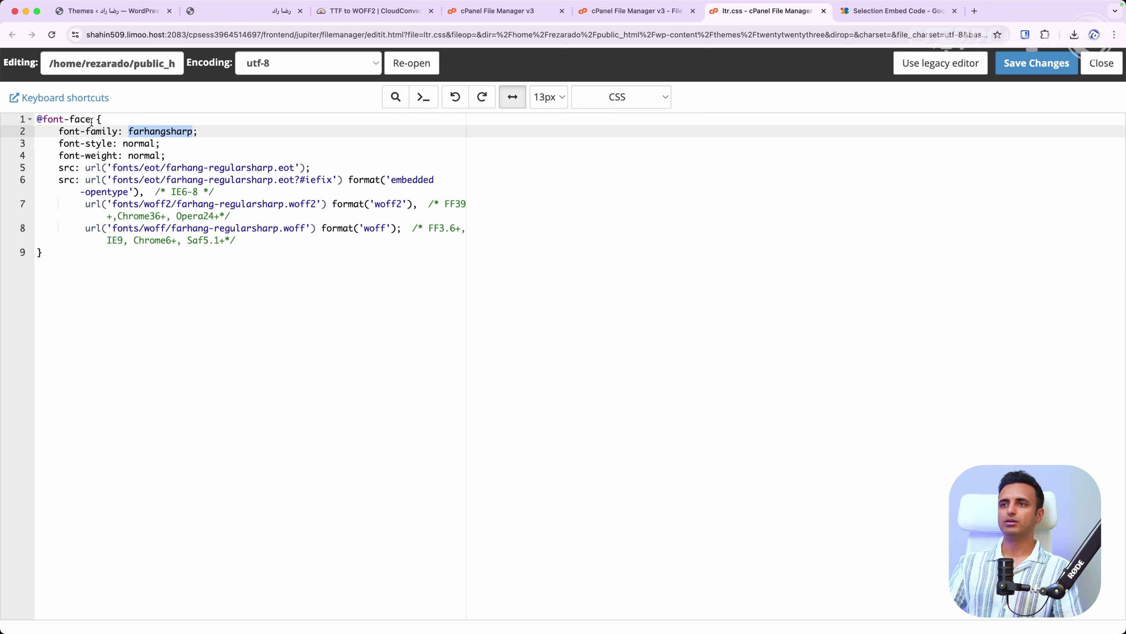
pyautogui.write('Re')
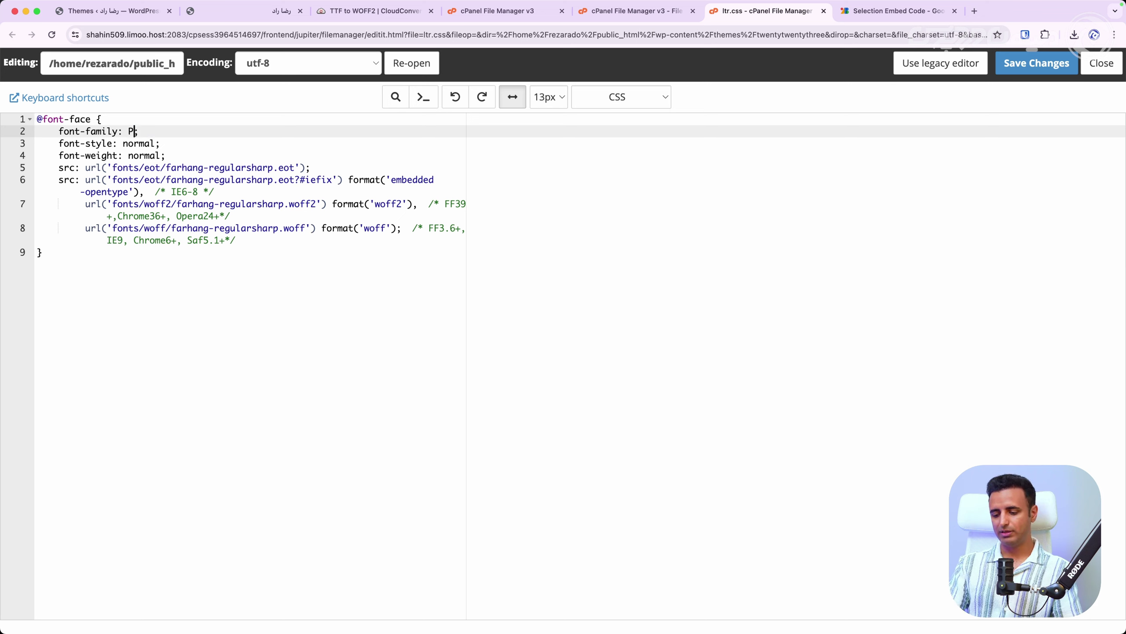
pyautogui.press('BackSpace')
pyautogui.press('BackSpace')
pyautogui.write('Roboto')
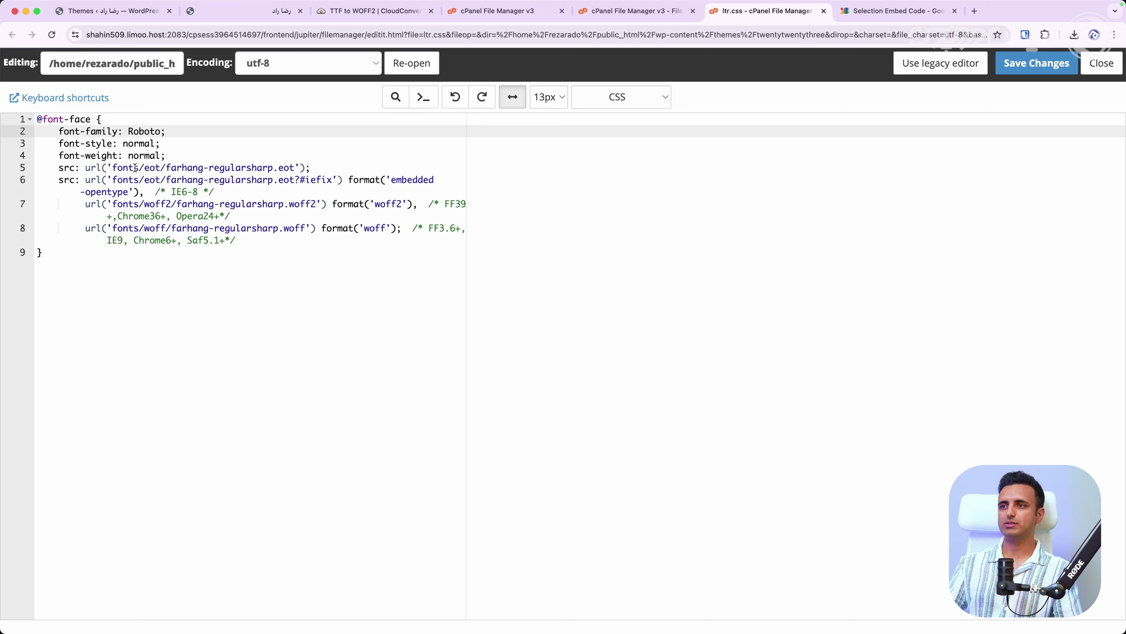
# - Change the first src path to fonts/Roboto-Regular.eot, checking the font file's name in the Downloads folder
pyautogui.moveTo(145, 168); pyautogui.dragTo(275, 172)
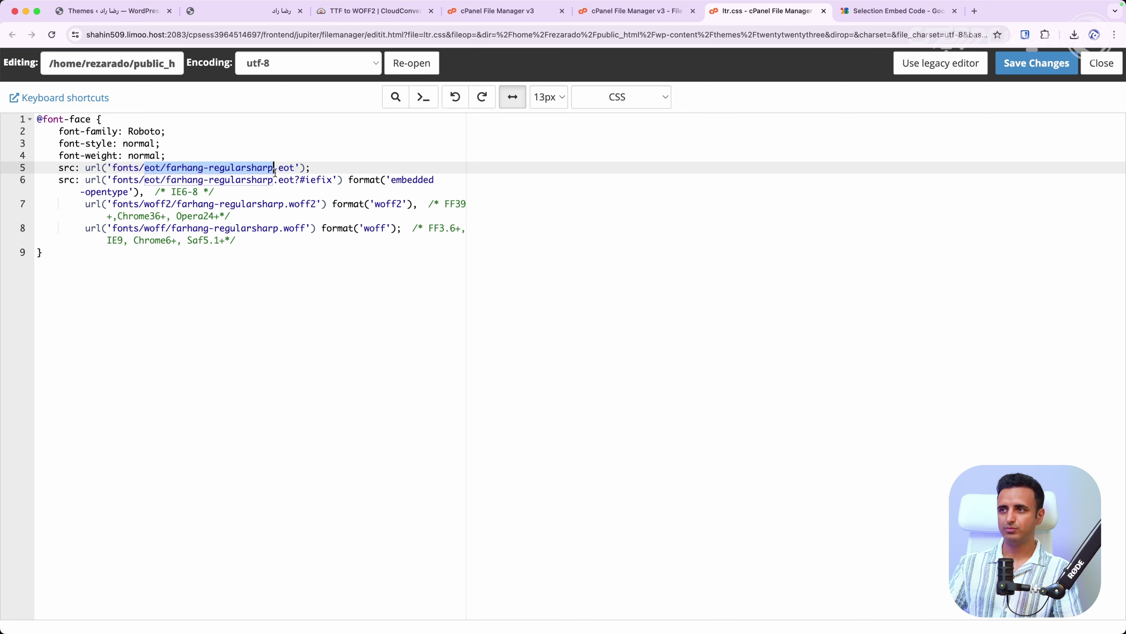
pyautogui.write('Roboto-')
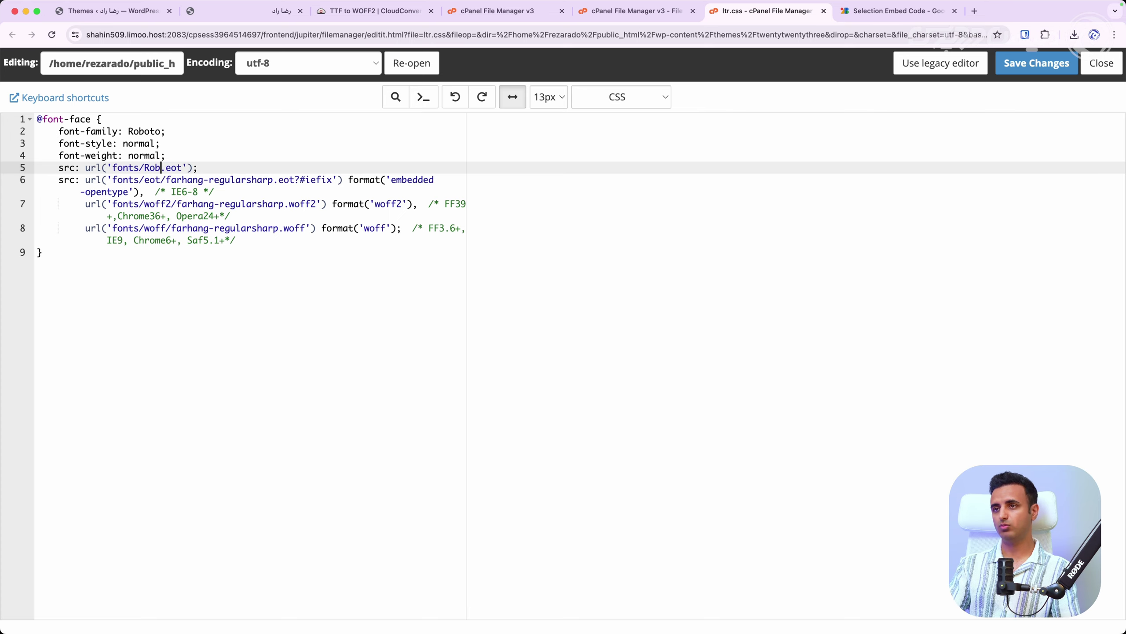
pyautogui.hotkey('ctrl', 'Up')
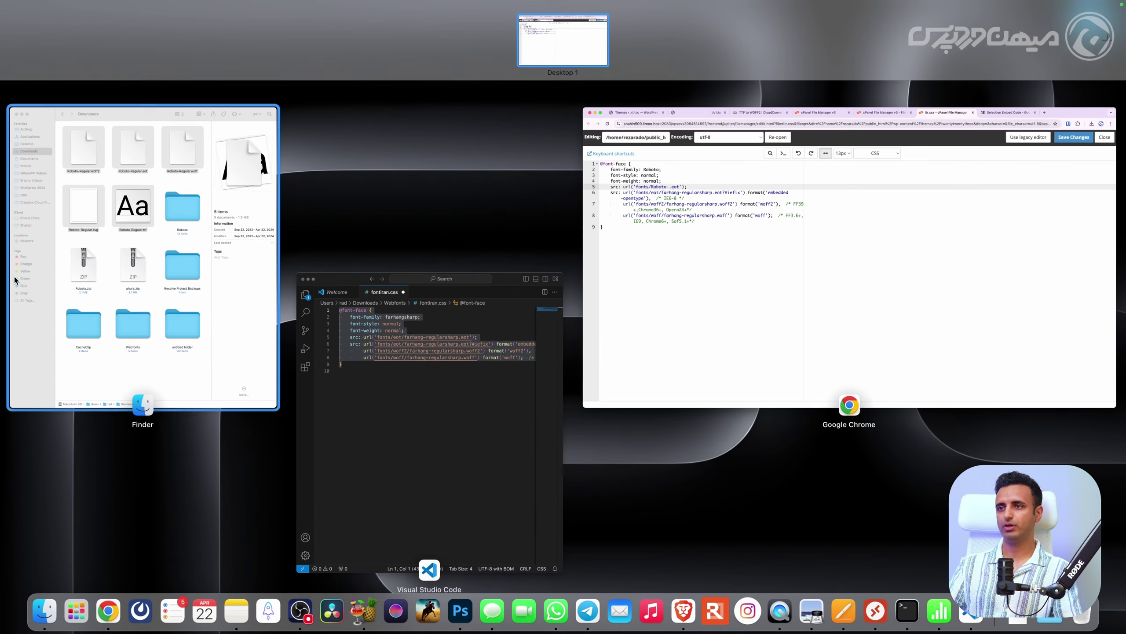
pyautogui.click(147, 249)
pyautogui.press('super+Tab')
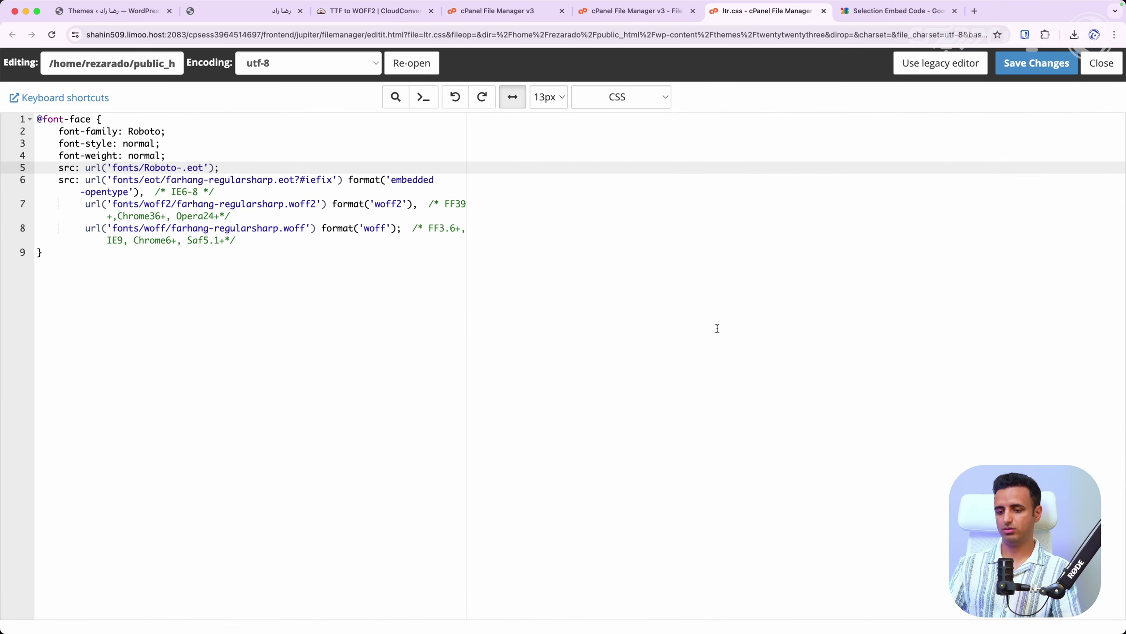
pyautogui.write('Regular')
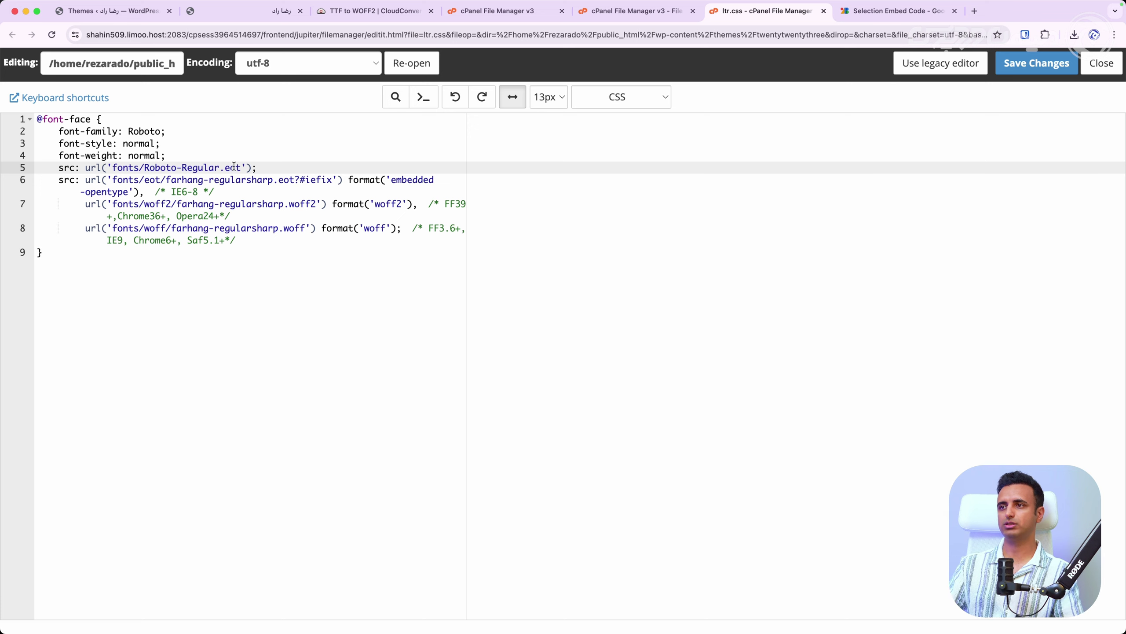
# - Change the remaining iefix eot, woff2 and woff source paths to fonts/Roboto-Regular, keeping each file's extension
pyautogui.moveTo(220, 167); pyautogui.dragTo(112, 204)
pyautogui.write('fonts/Roboto-Regular')
pyautogui.click(279, 204)
pyautogui.write('fonts/Roboto-Regular')
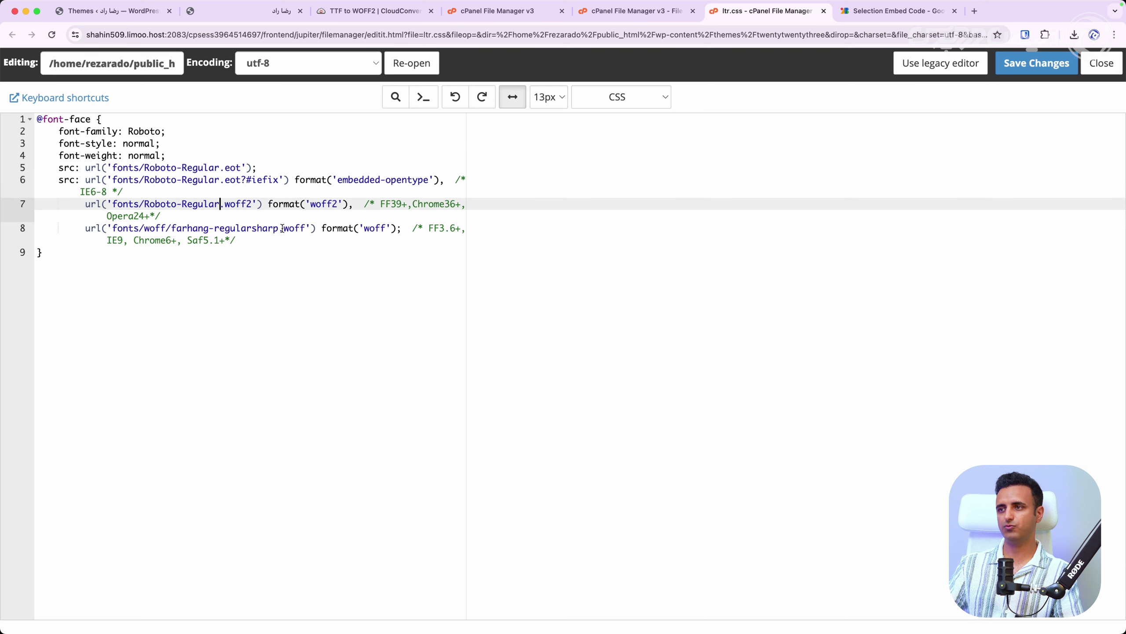
pyautogui.moveTo(278, 228); pyautogui.dragTo(112, 228)
pyautogui.write('fonts/Roboto-Regular')
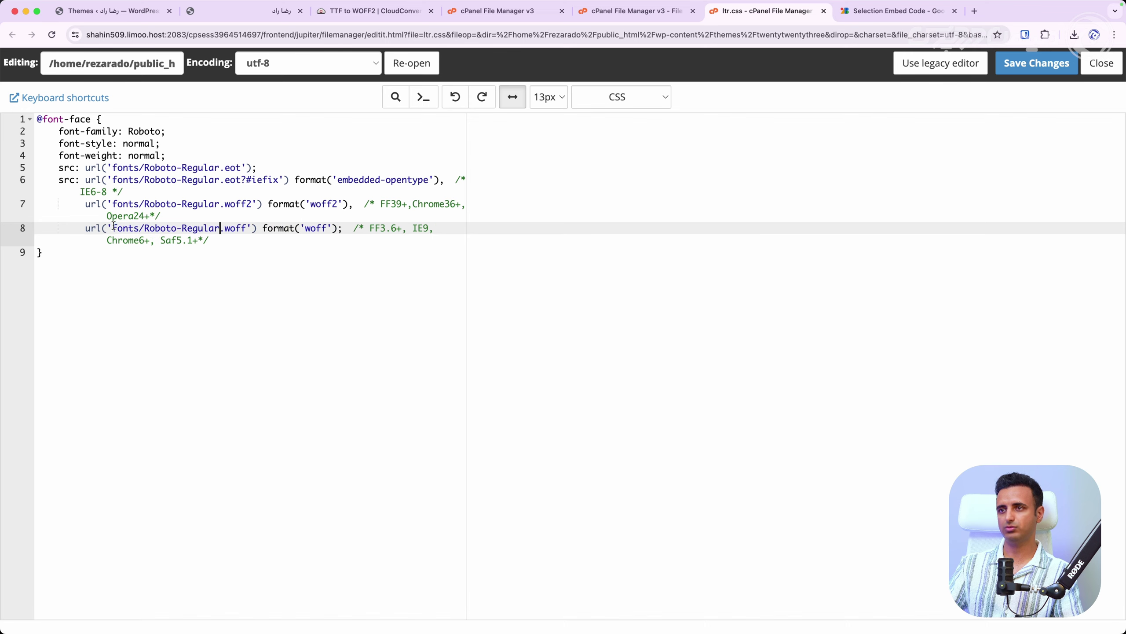
pyautogui.click(218, 296)
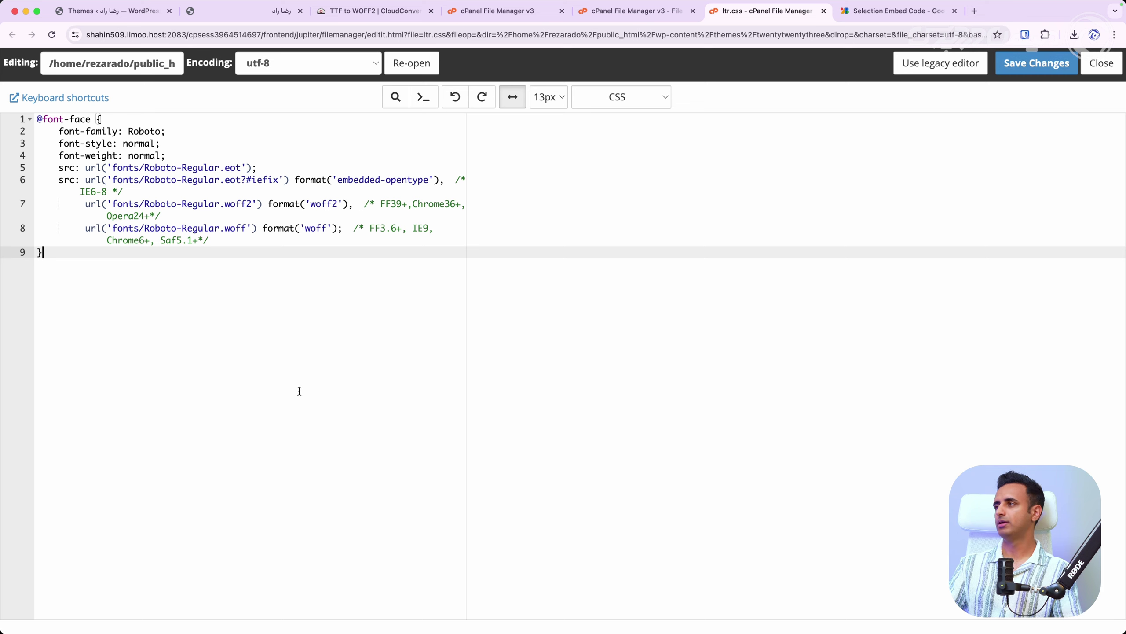
pyautogui.press('Return')
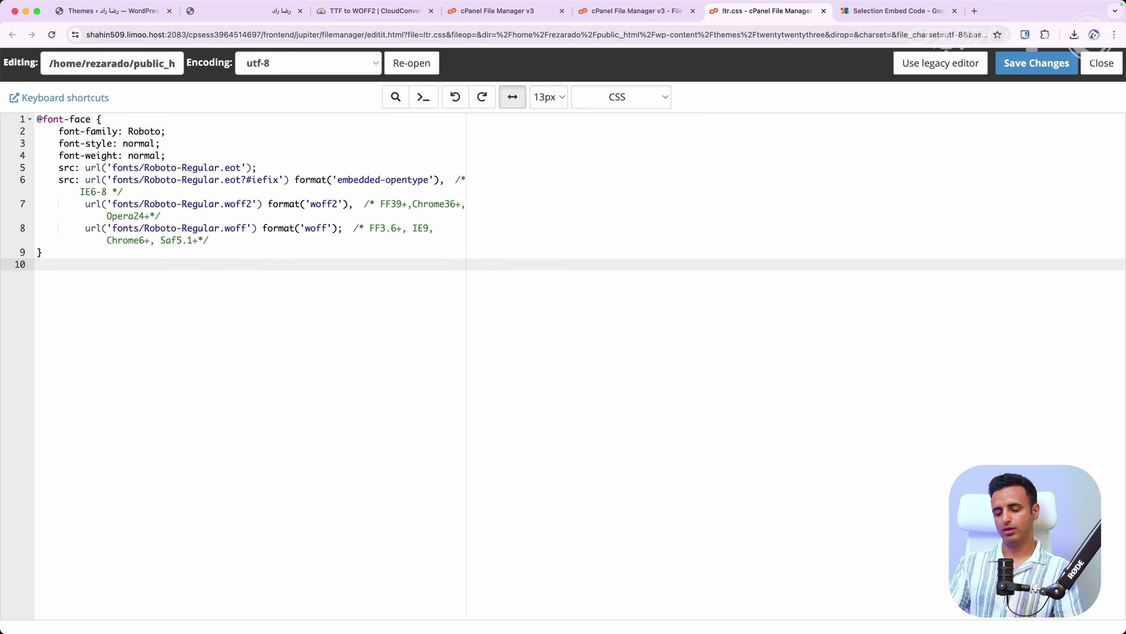
pyautogui.write('bodym')
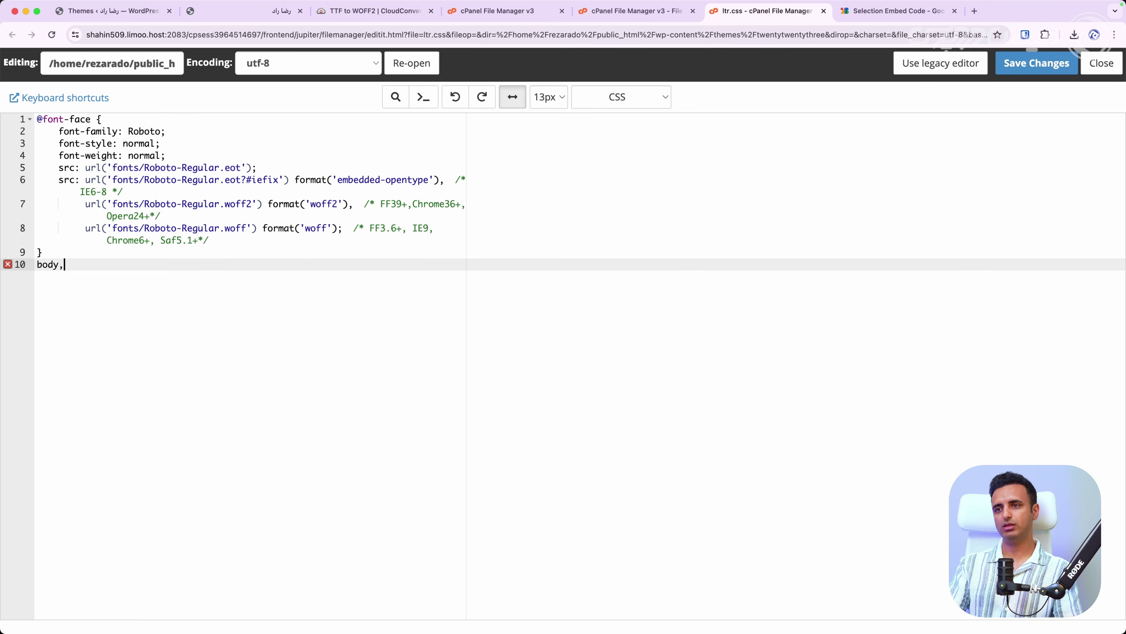
pyautogui.write('a,*')
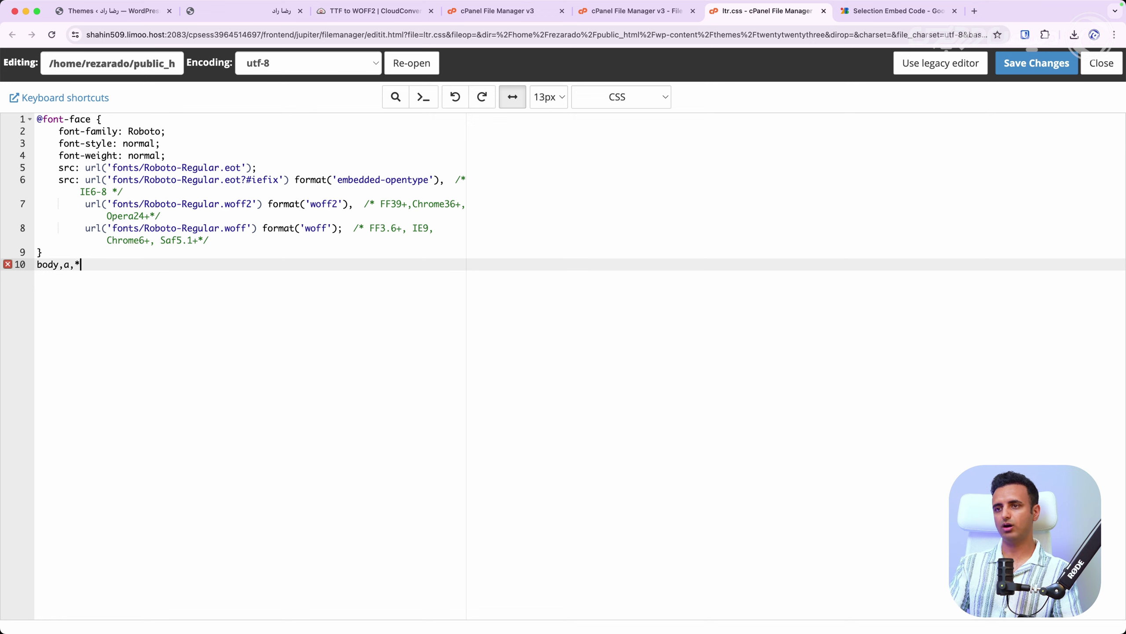
pyautogui.write('{')
pyautogui.press('Return')
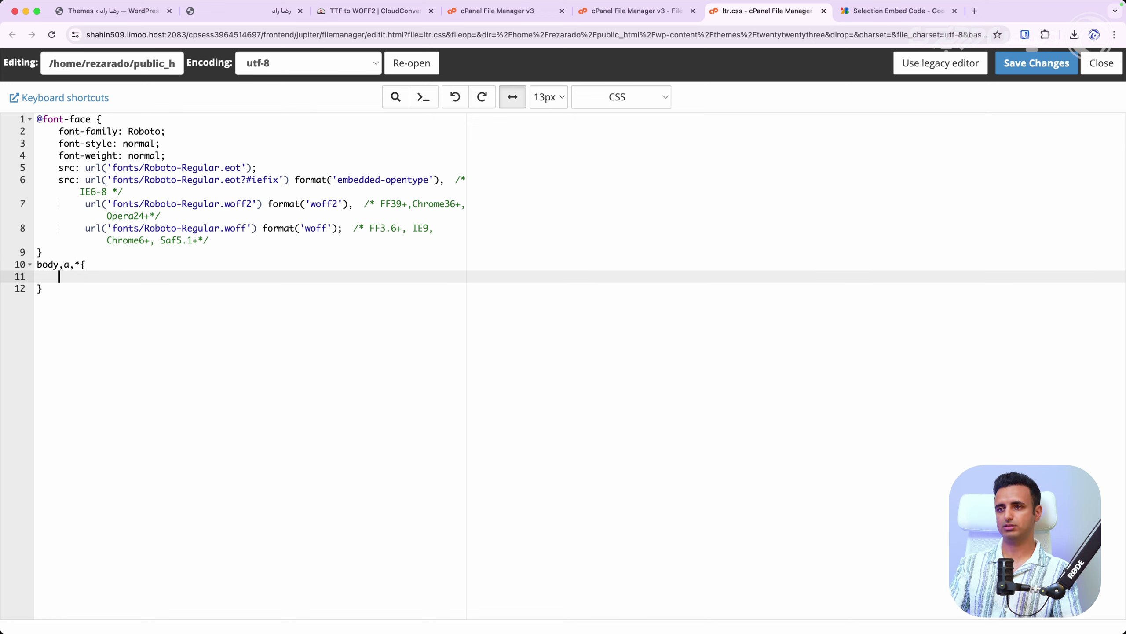
pyautogui.press('Return')
pyautogui.write('}')
pyautogui.press('Up')
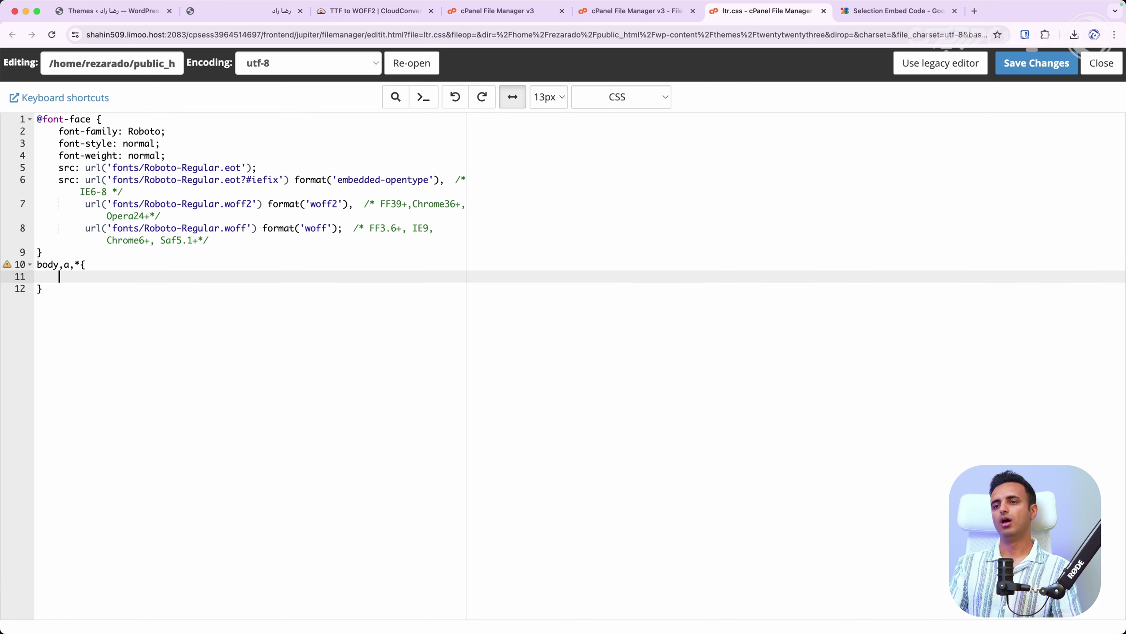
# - Enter font-family:Roboto !important; in the body,a,* rule and save ltr.css
pyautogui.write('font-f')
pyautogui.press('BackSpace')
pyautogui.press('BackSpace')
pyautogui.press('BackSpace')
pyautogui.press('BackSpace')
pyautogui.press('BackSpace')
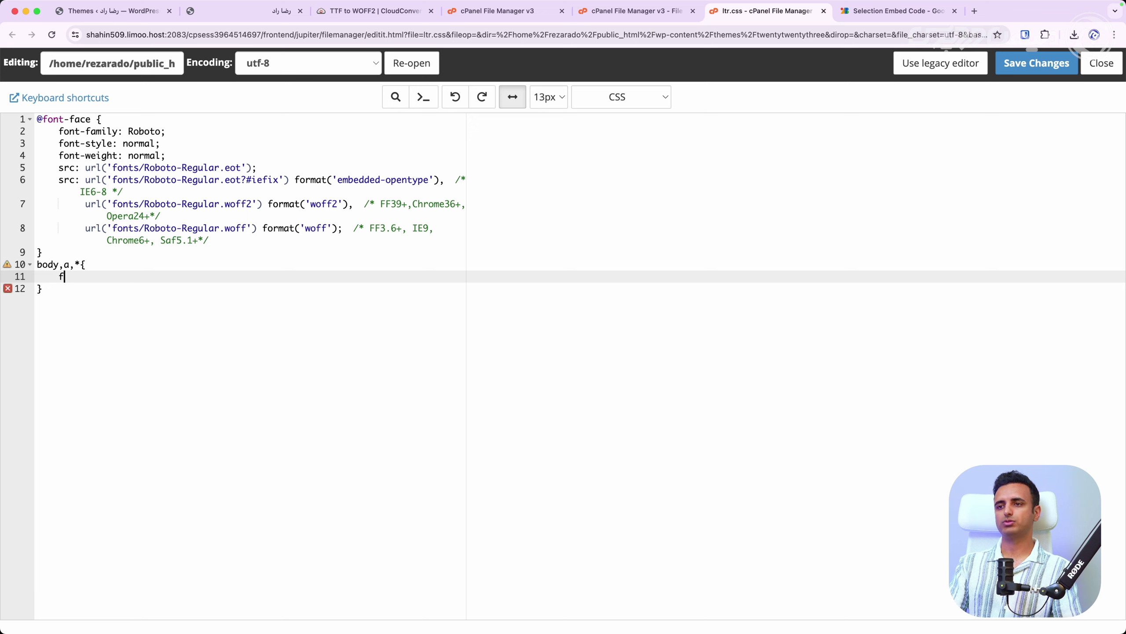
pyautogui.write('ont-family:')
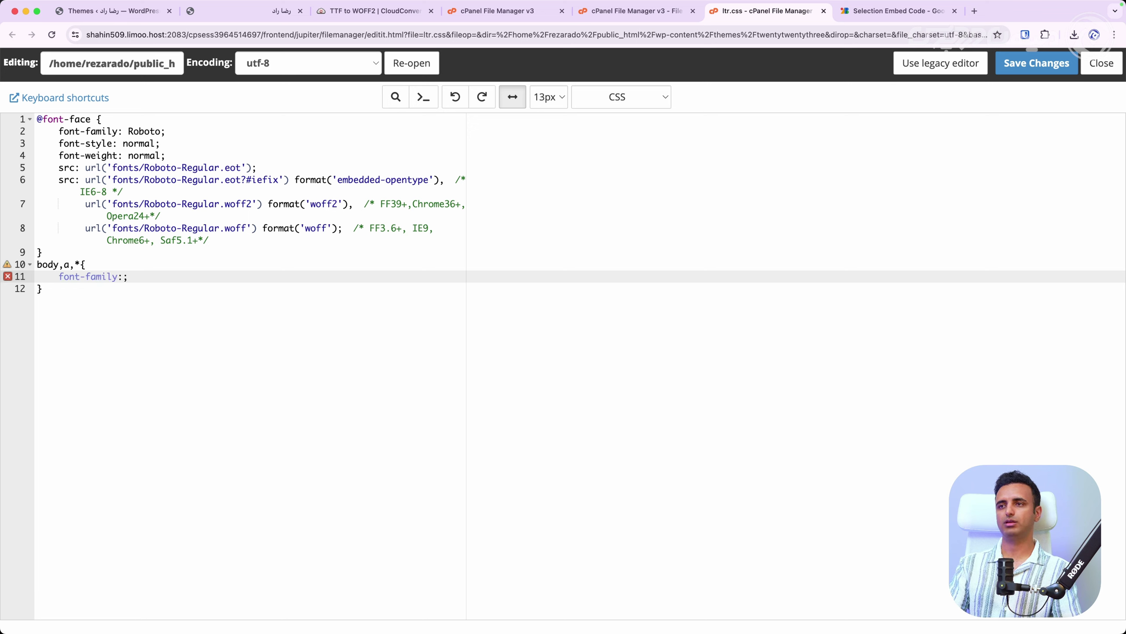
pyautogui.write('Roboto !')
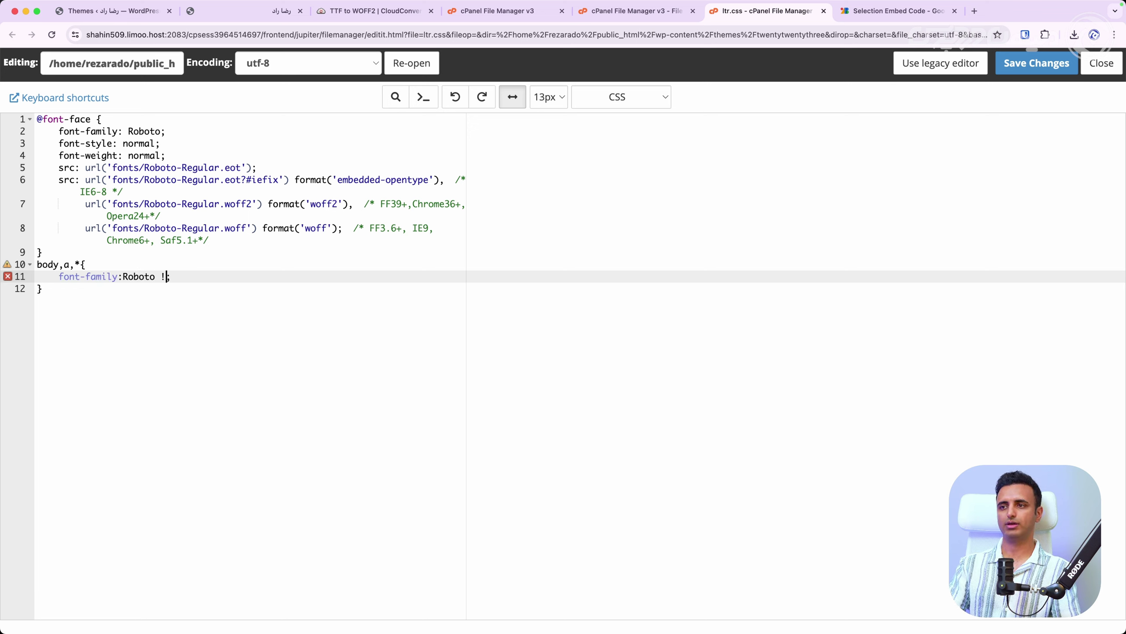
pyautogui.write('important')
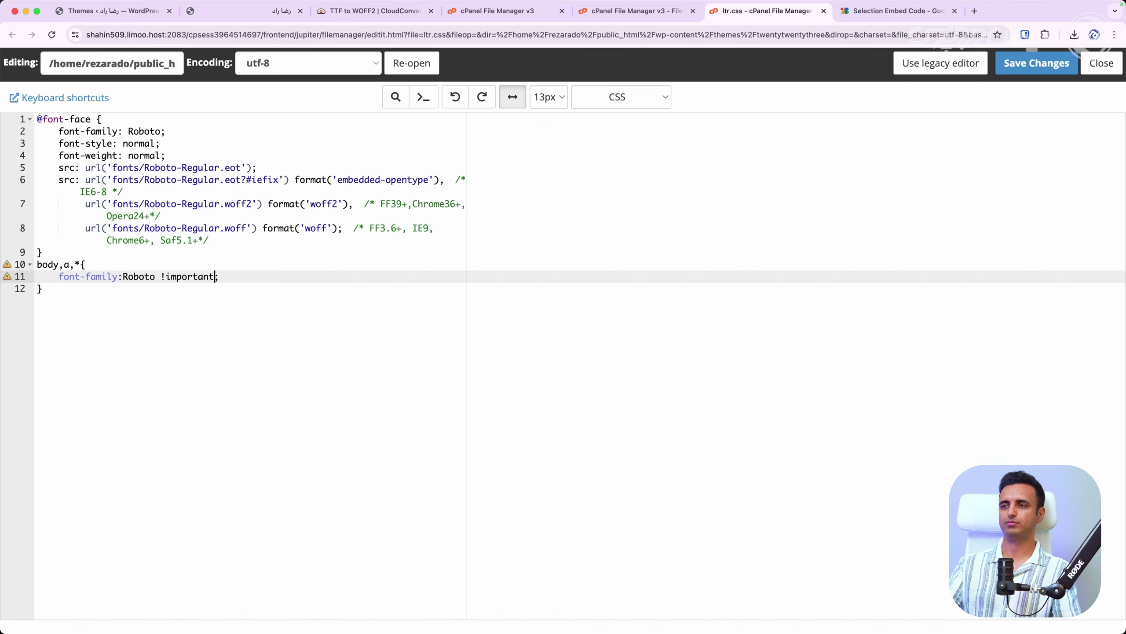
pyautogui.click(1037, 63)
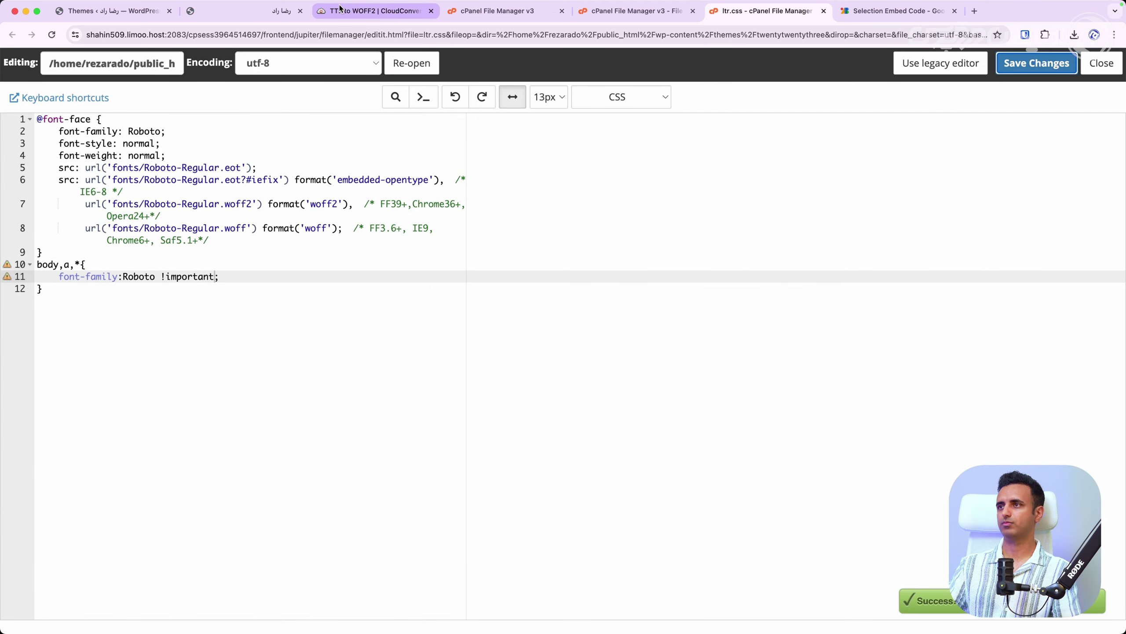
# - Reload the site's home page and check its font and the developer console for loading errors
pyautogui.click(375, 11)
pyautogui.click(266, 11)
pyautogui.press('super+r')
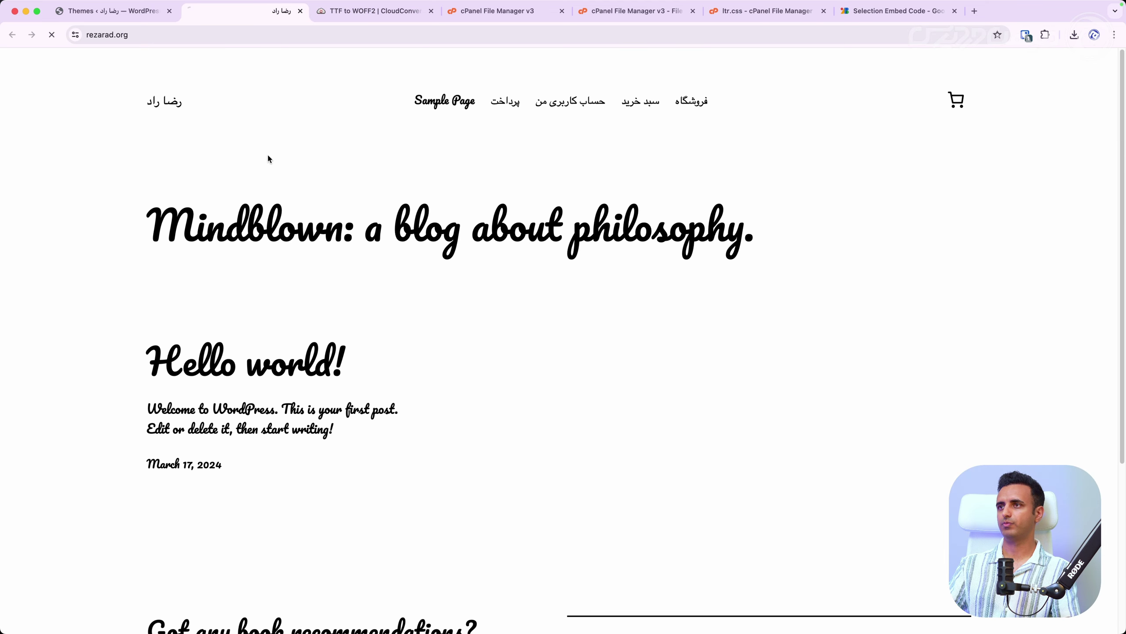
pyautogui.rightClick(276, 191)
pyautogui.click(326, 384)
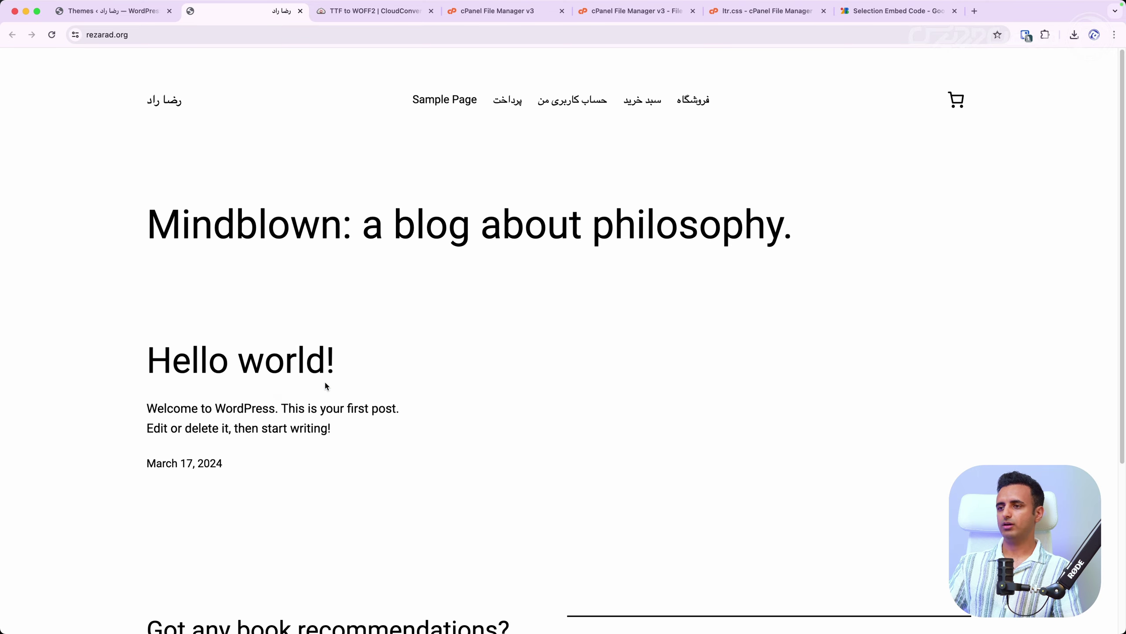
pyautogui.click(128, 256)
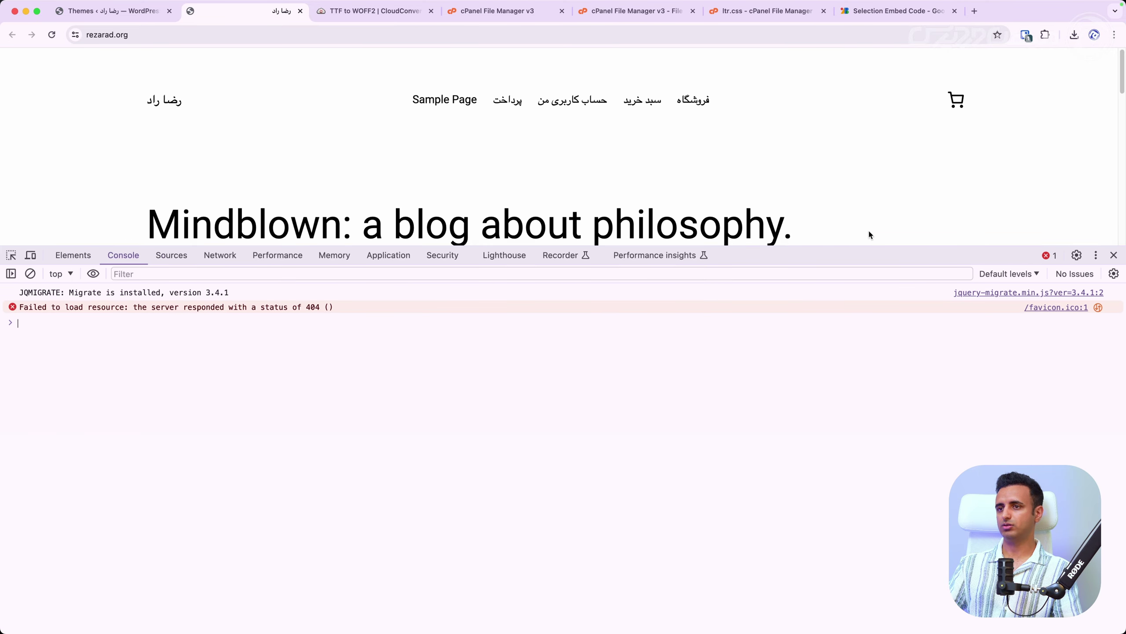
pyautogui.moveTo(891, 245); pyautogui.dragTo(883, 455)
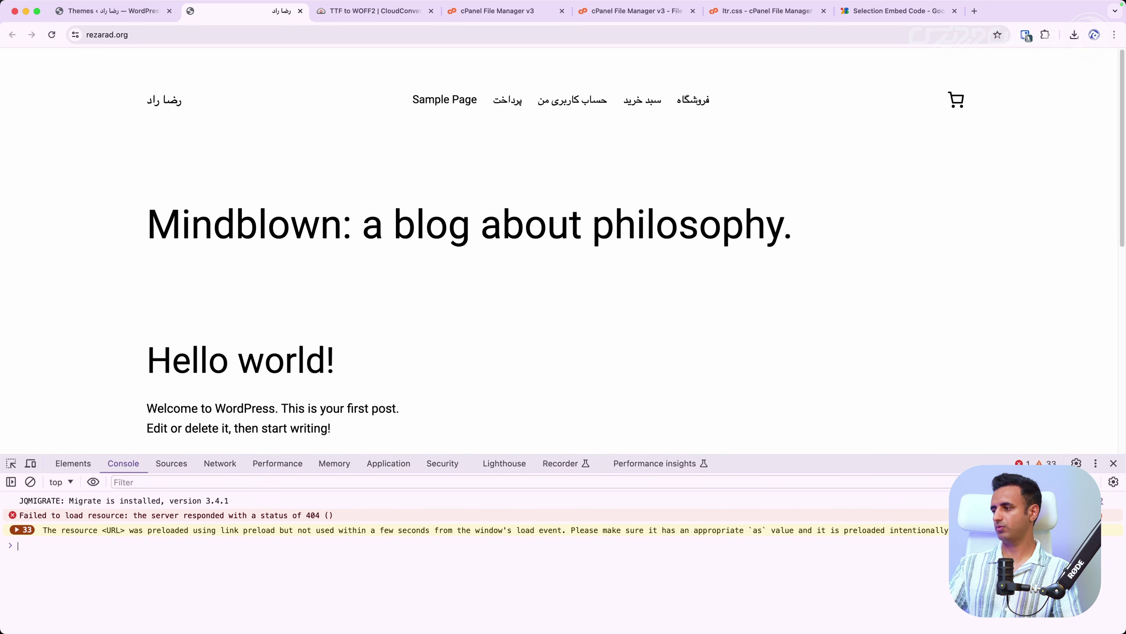
pyautogui.press('super+r')
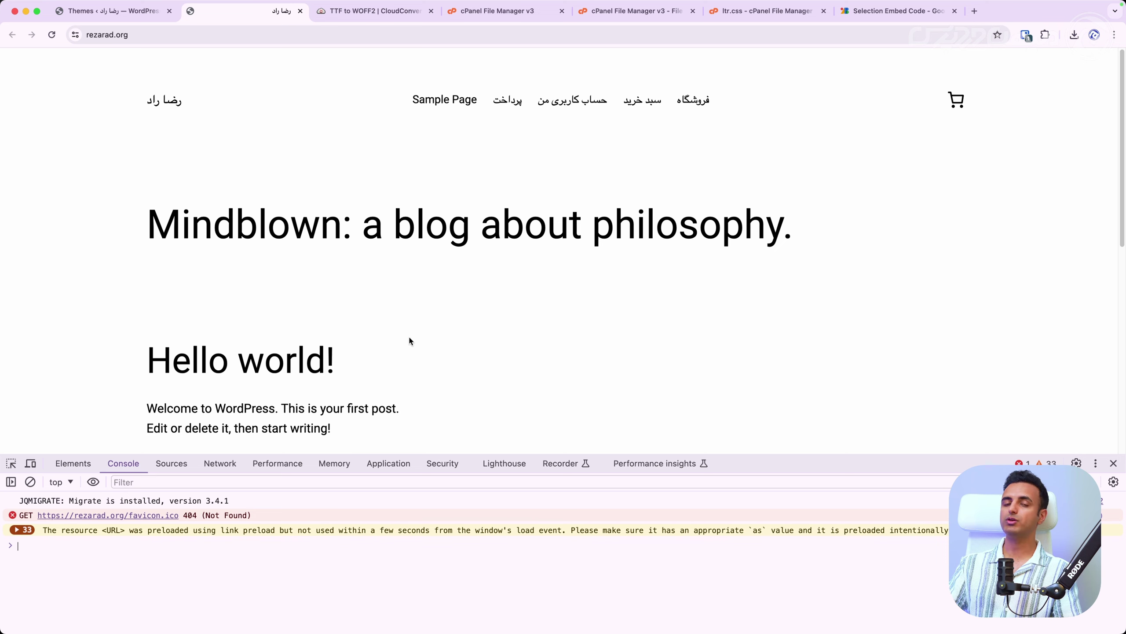
# - Misspell the woff2 path in ltr.css as fonts/Roboto-Reegular.woff2, save, and reload the site to check the console
pyautogui.click(639, 10)
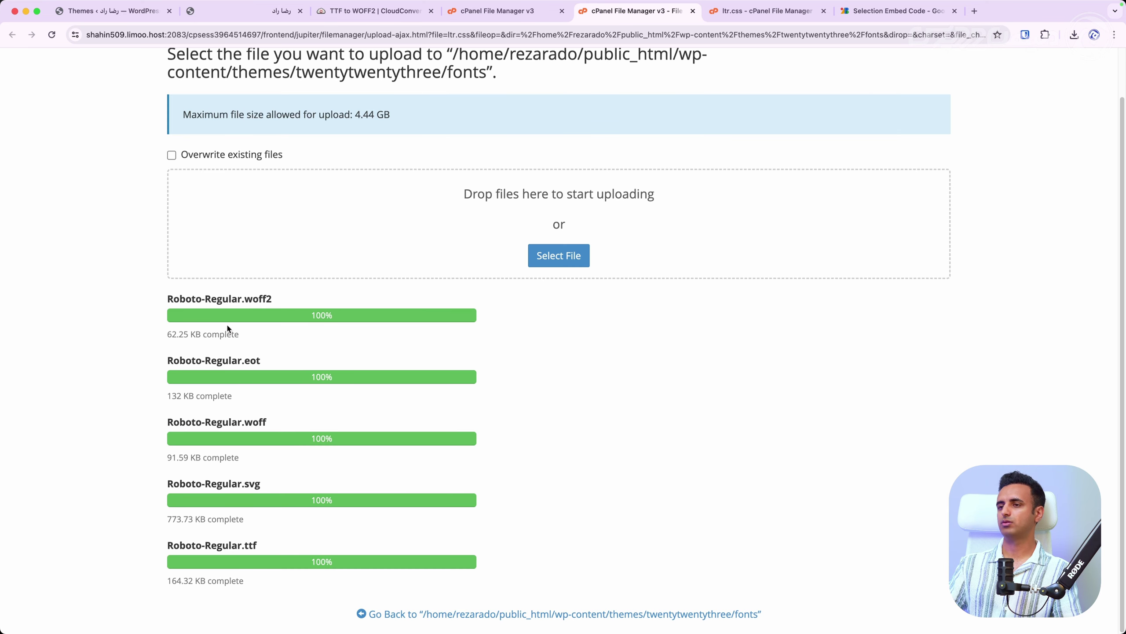
pyautogui.click(794, 11)
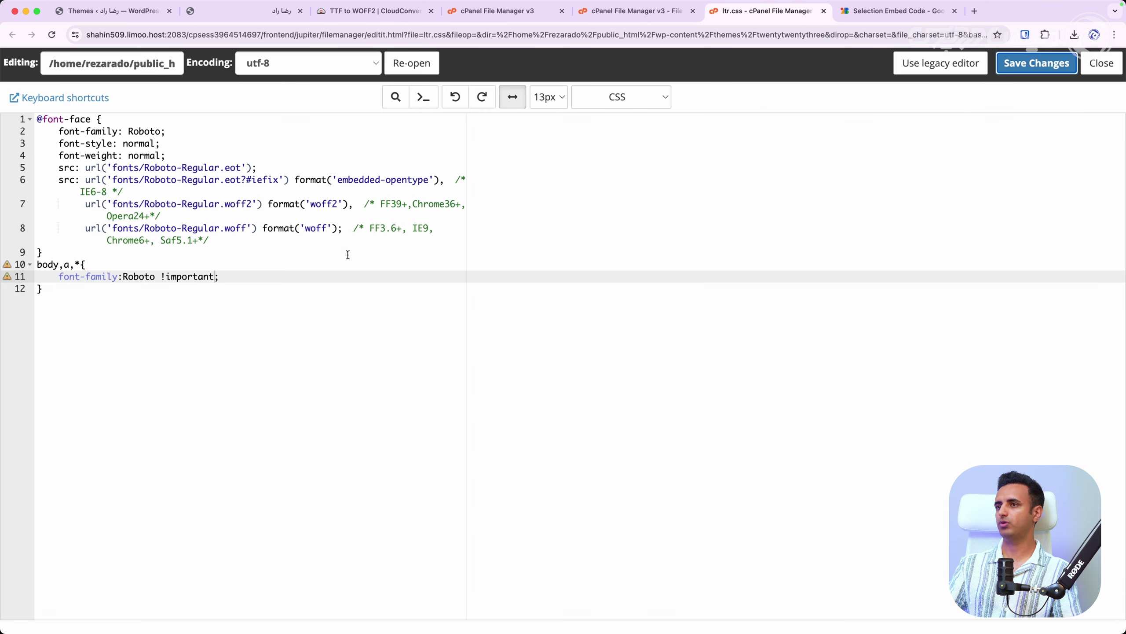
pyautogui.click(182, 204)
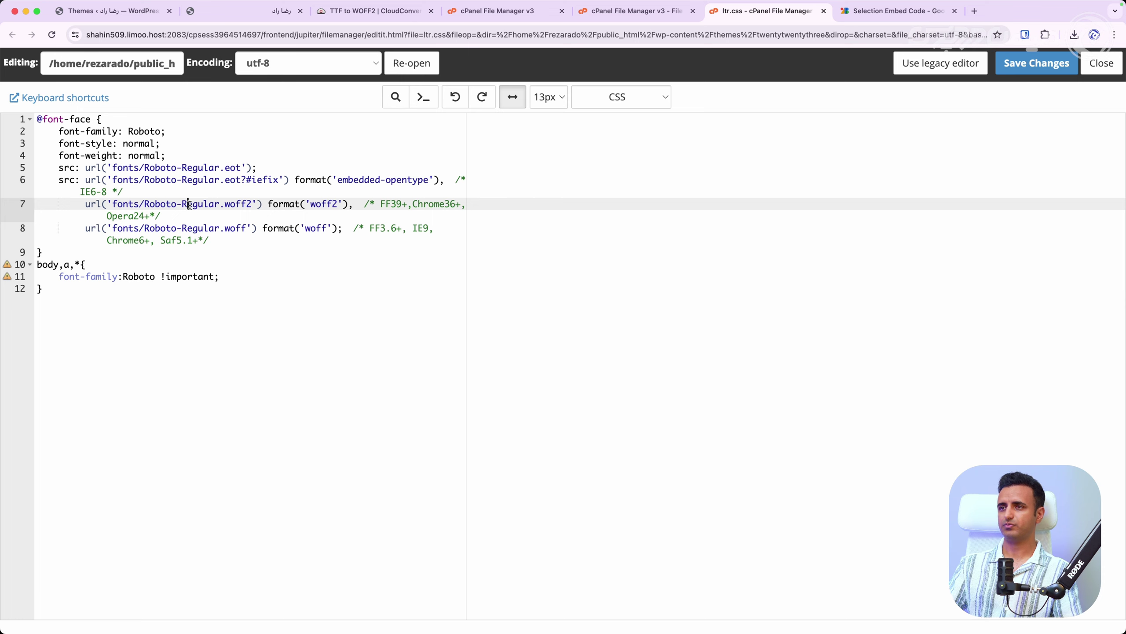
pyautogui.write('e')
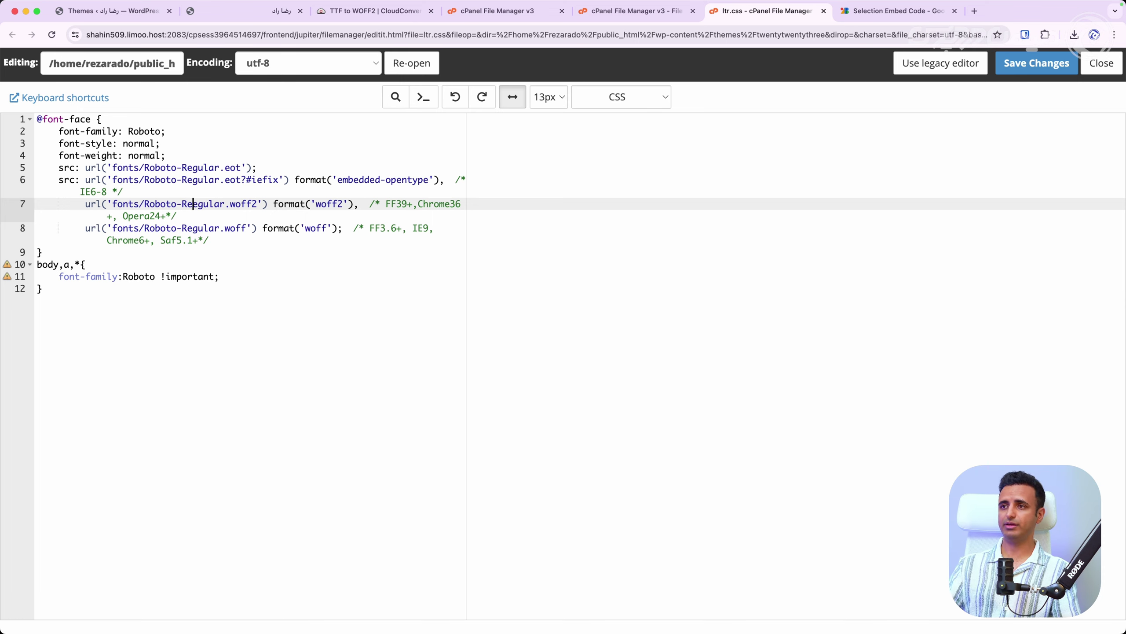
pyautogui.click(1033, 63)
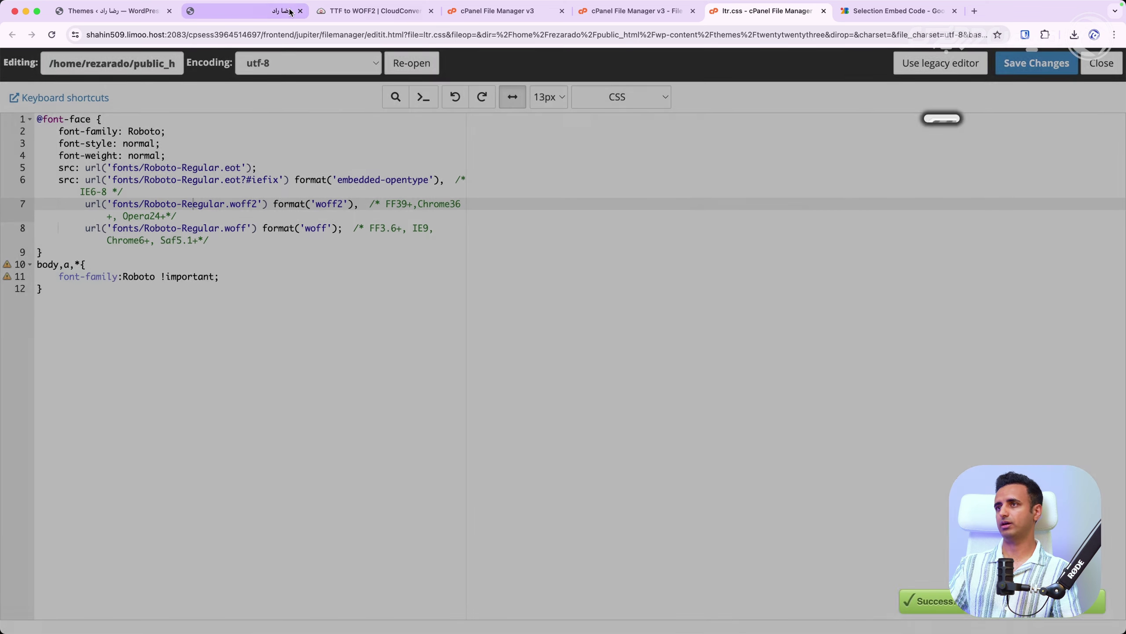
pyautogui.click(290, 12)
pyautogui.press('super+r')
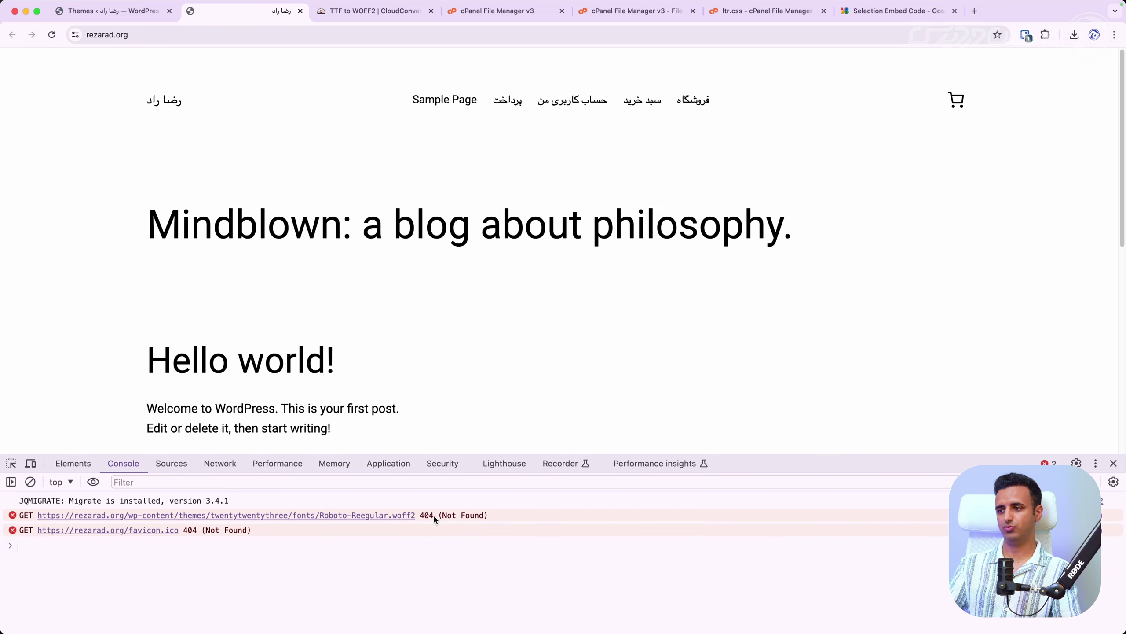
# - Restore the woff2 path to fonts/Roboto-Regular.woff2, save ltr.css and reload the site
pyautogui.click(761, 11)
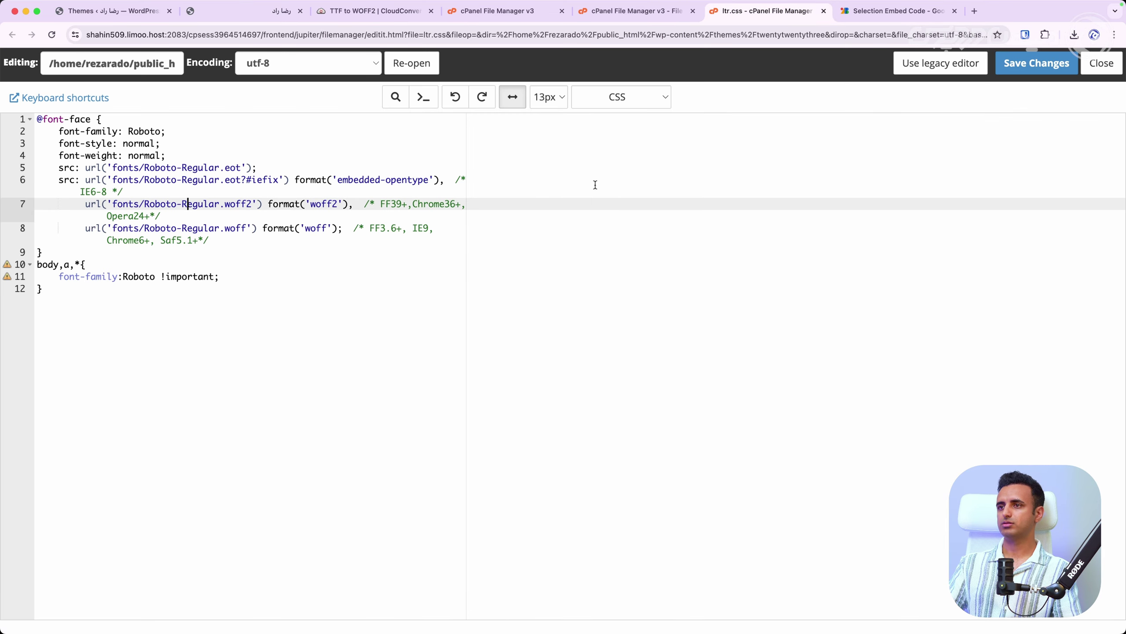
pyautogui.click(1042, 65)
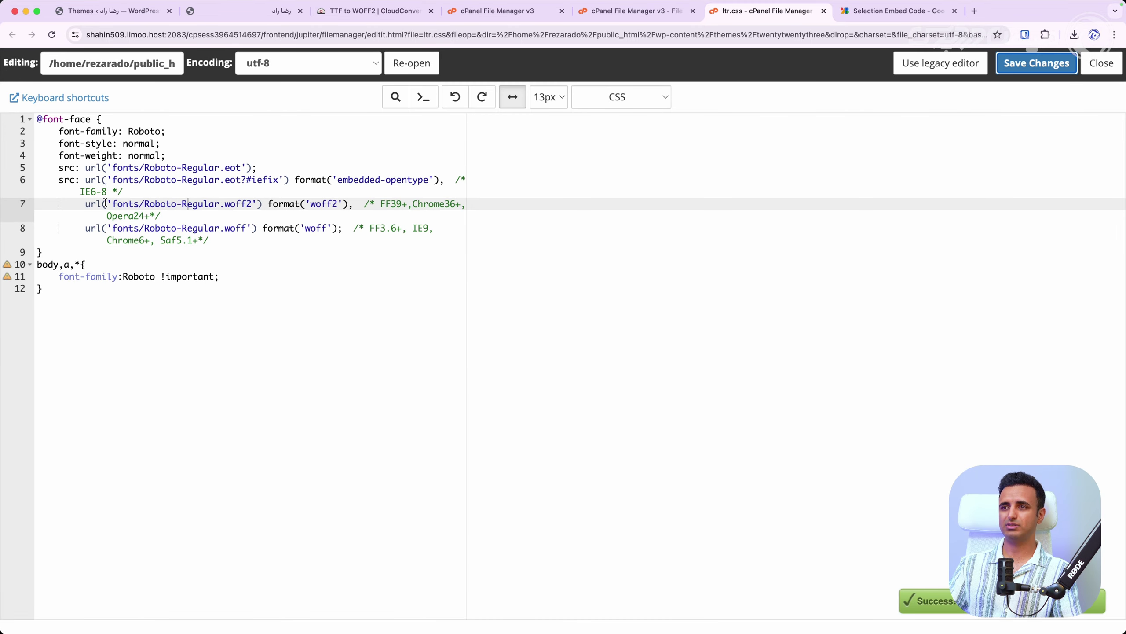
pyautogui.moveTo(112, 204); pyautogui.dragTo(252, 204)
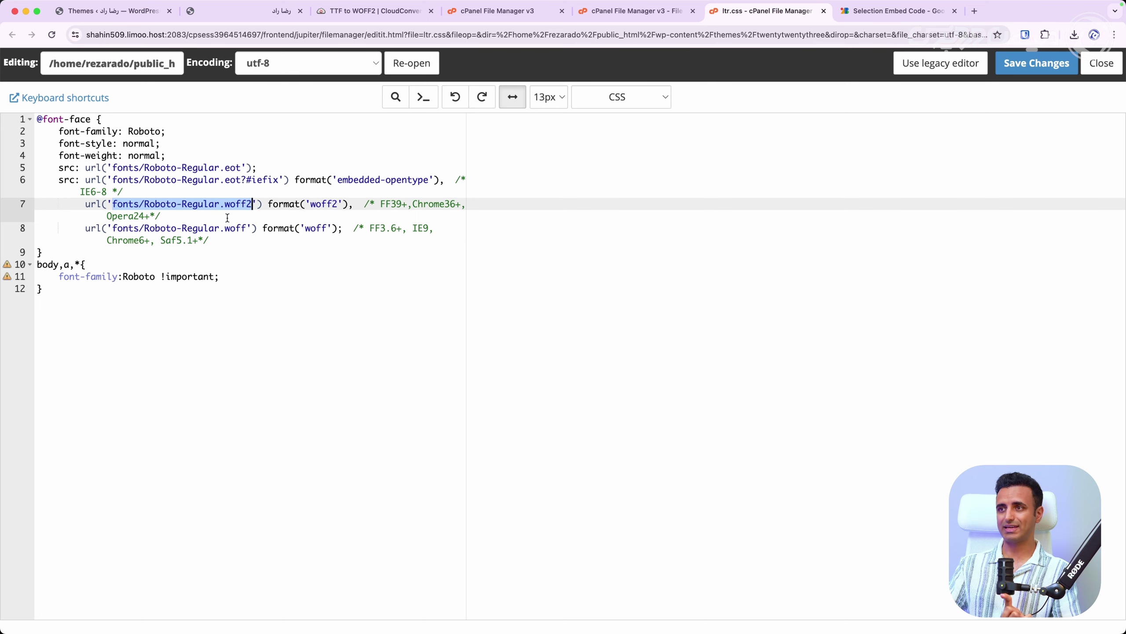
pyautogui.click(250, 14)
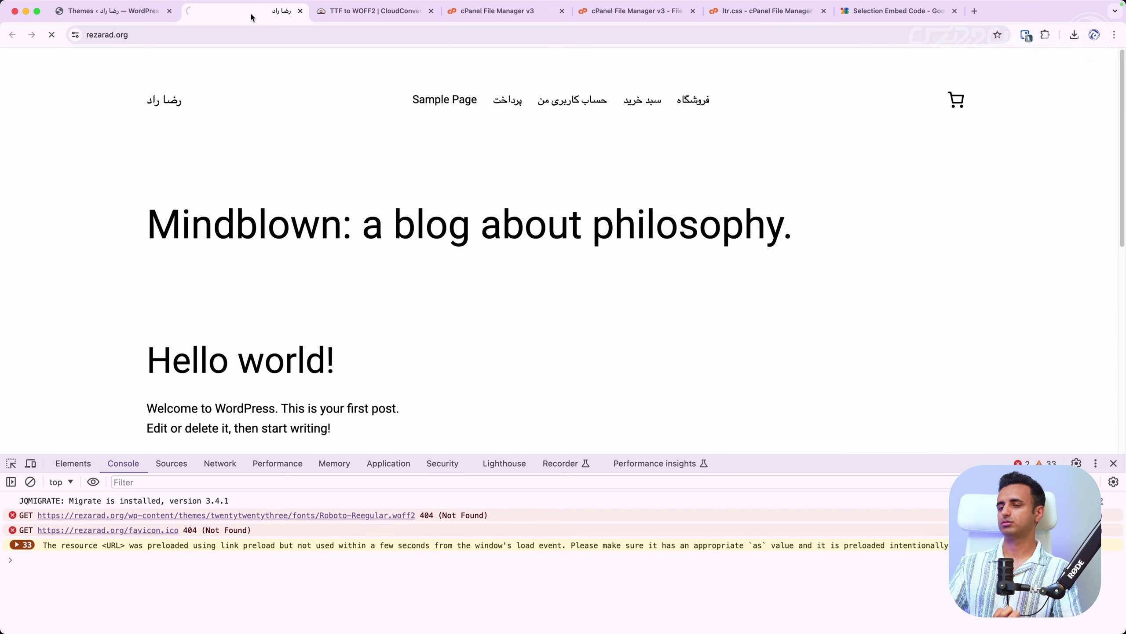